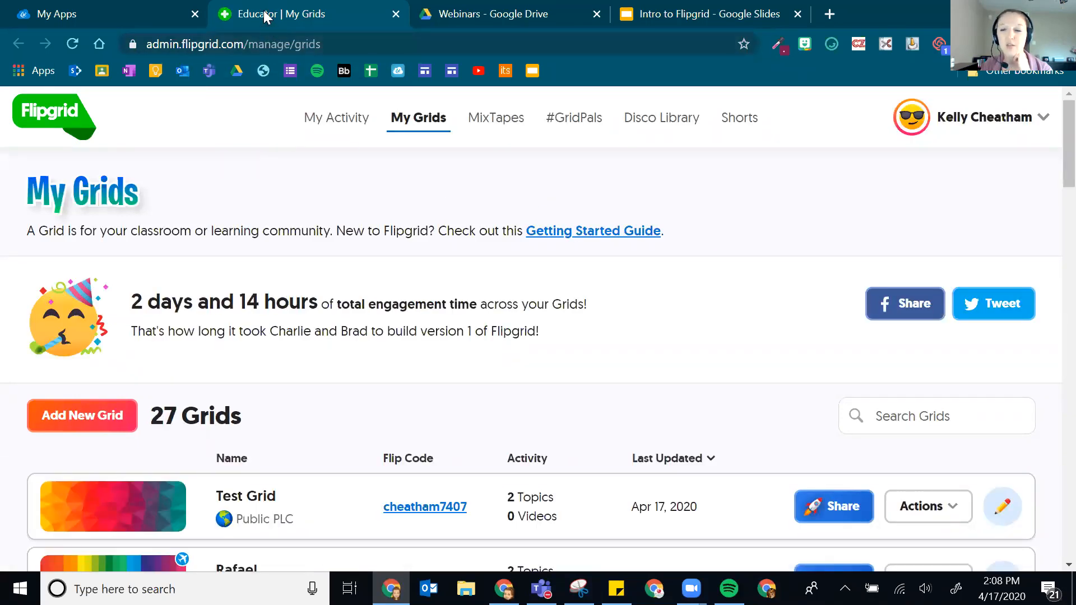
- Switch back and forth between the ClassLink launcher and the Flipgrid My Grids tab
left_click(56, 14)
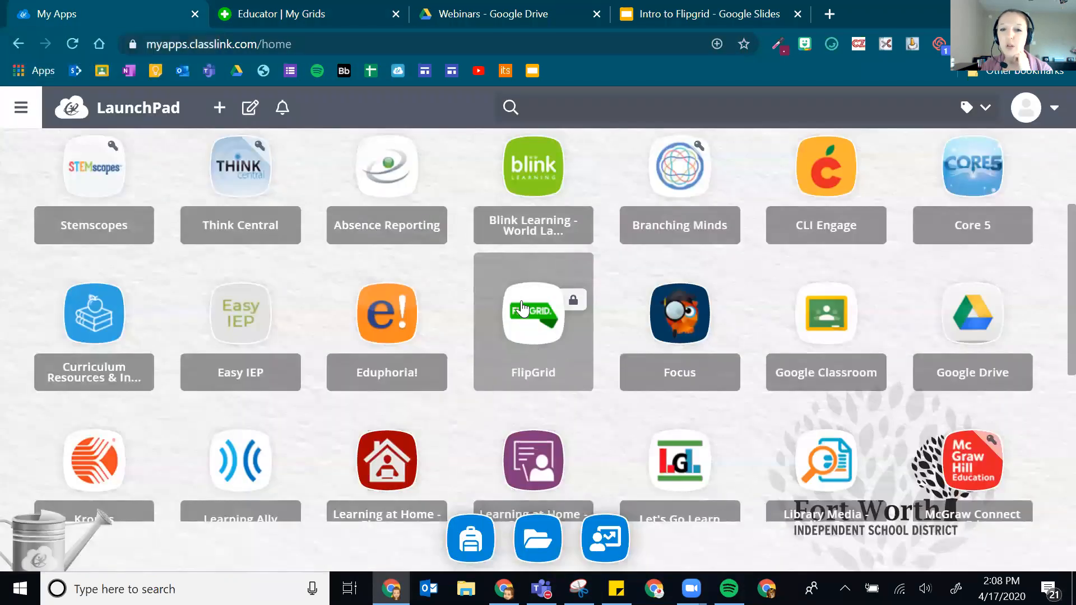
left_click(291, 8)
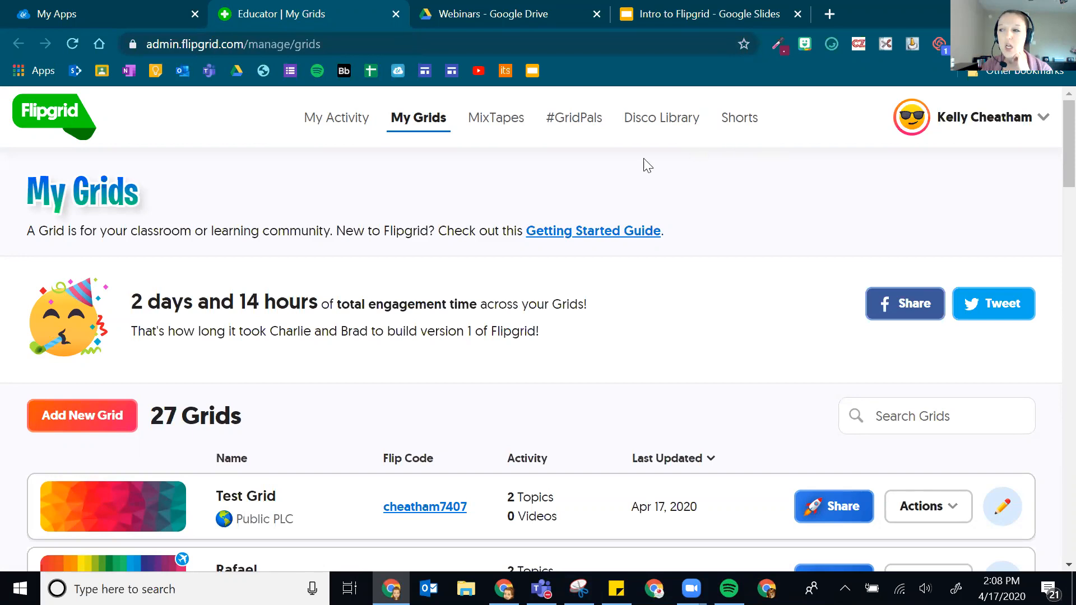
left_click(67, 10)
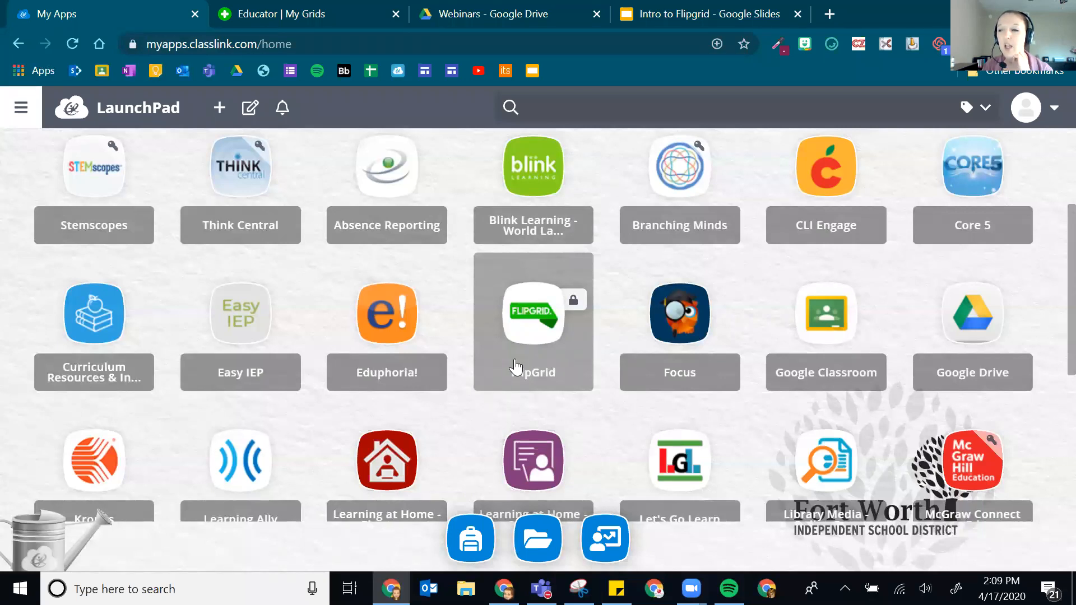
left_click(299, 12)
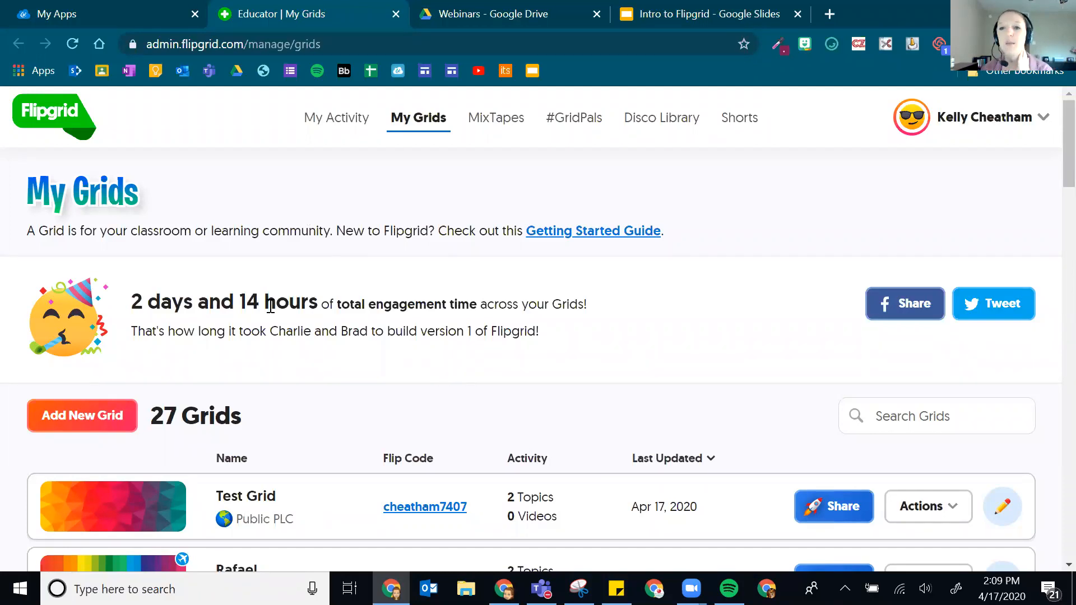
- Log out of the Flipgrid educator account, then go to the ClassLink LaunchPad tab
left_click(995, 132)
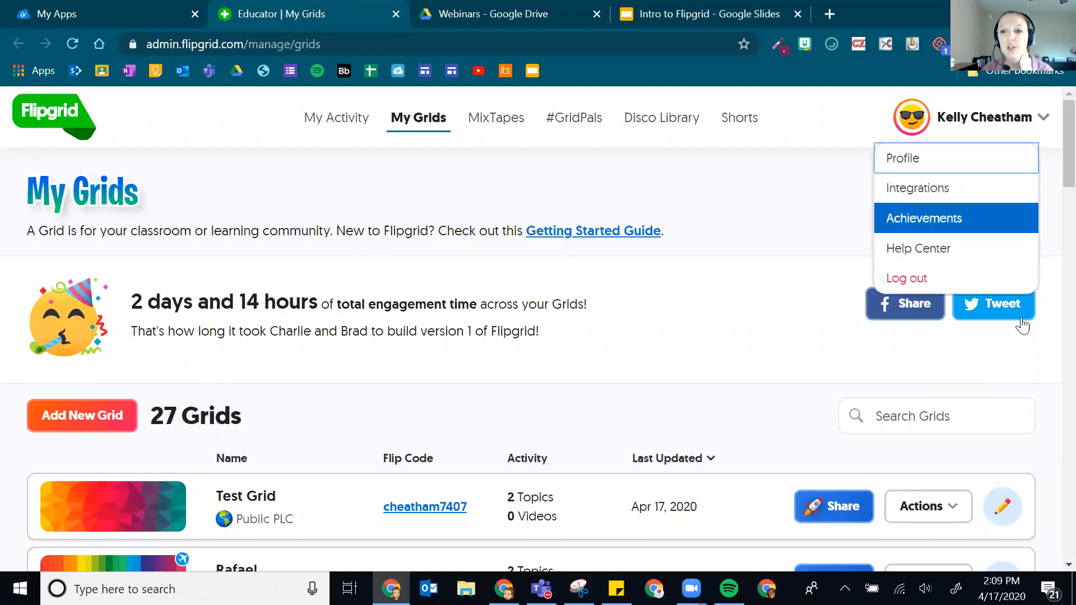
left_click(937, 280)
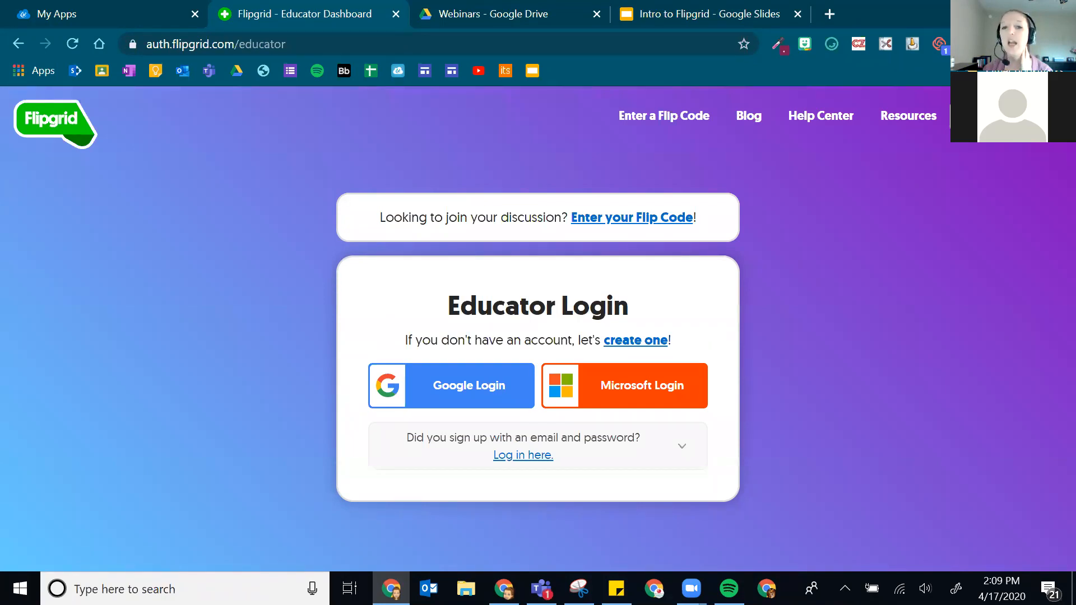
left_click(8, 3)
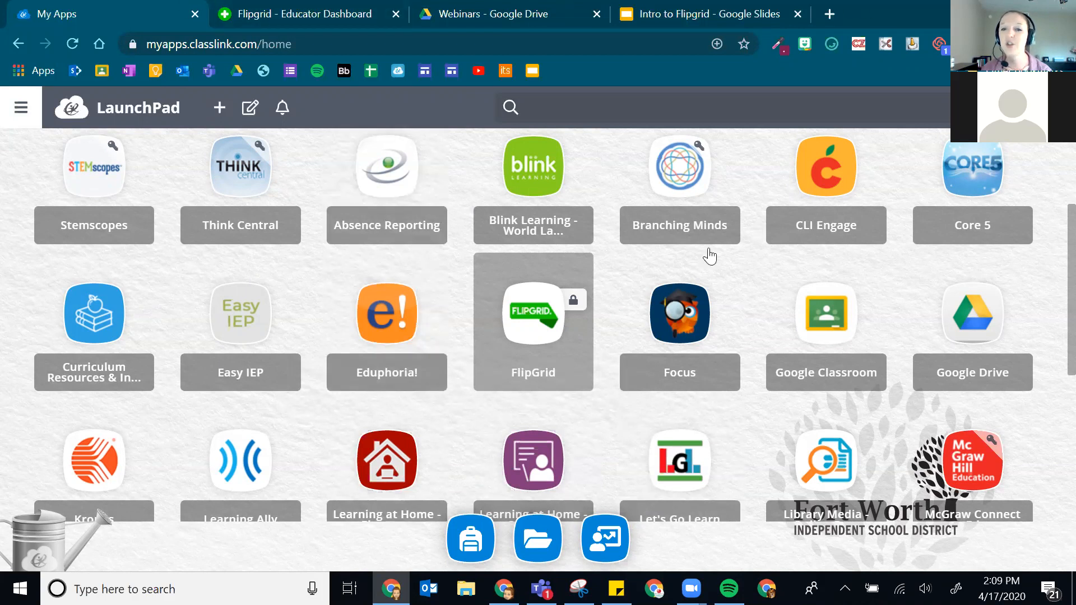
- Load flipgrid.com in a new tab, then return to the Educator Login tab
left_click(832, 11)
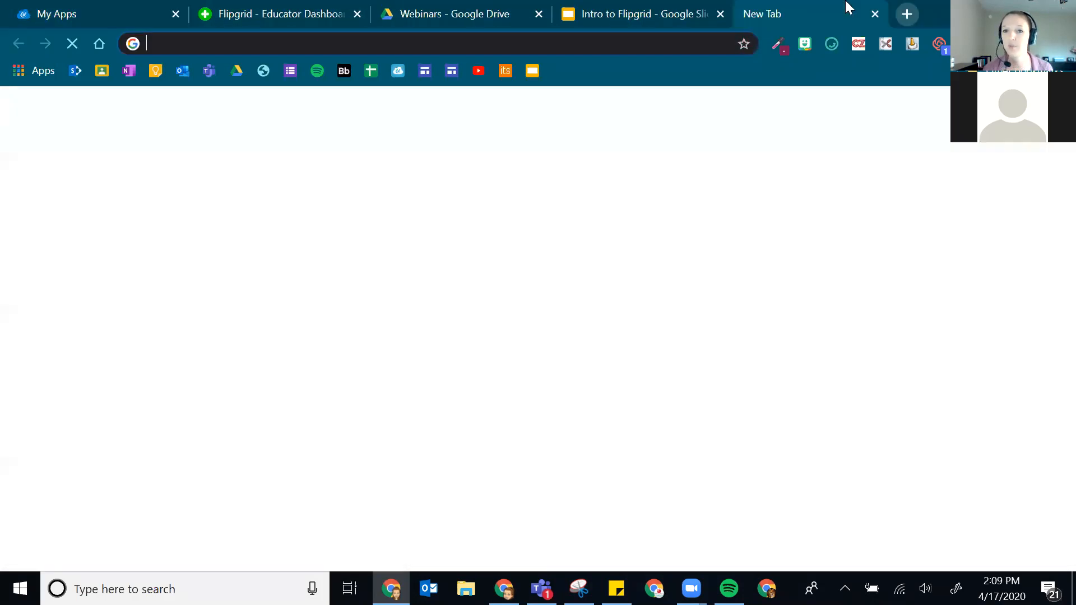
type("flipgrid.com")
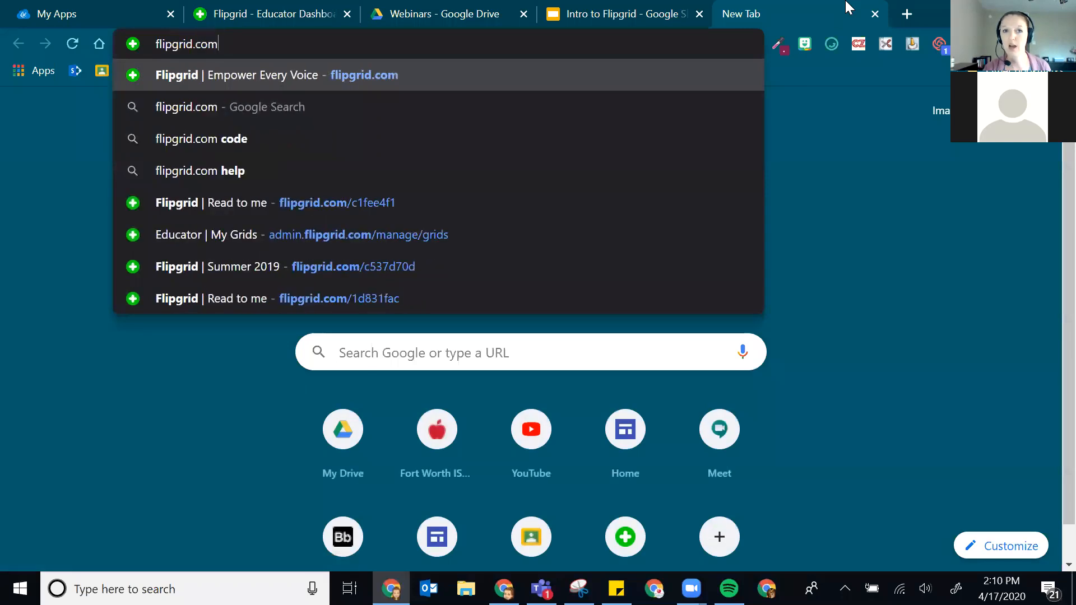
key("Return")
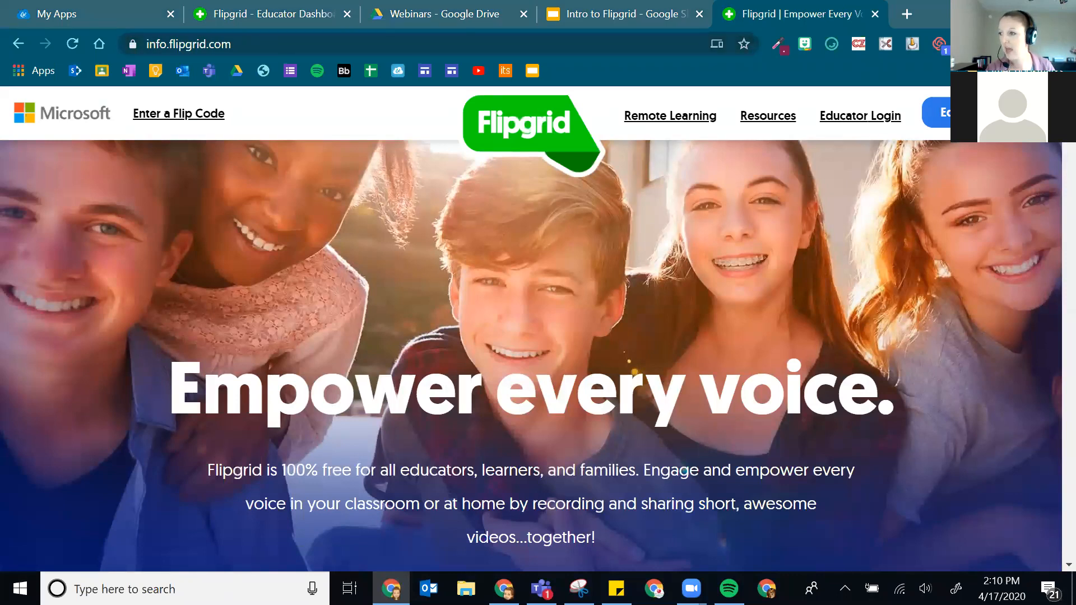
left_click(254, 11)
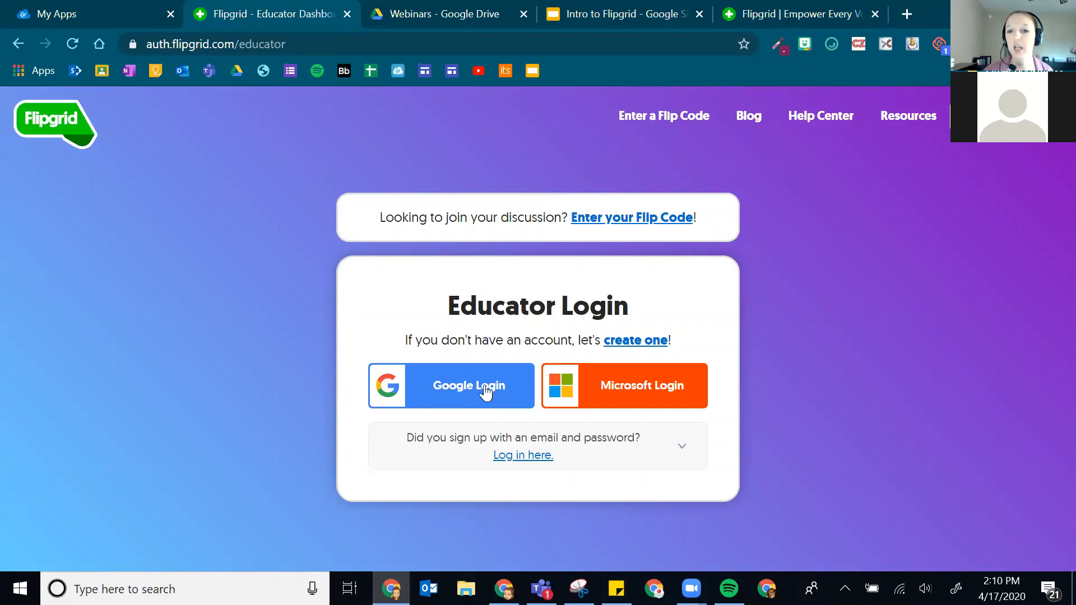
- Log back in via Google Login with the teacher's Google account to reach My Grids
left_click(443, 383)
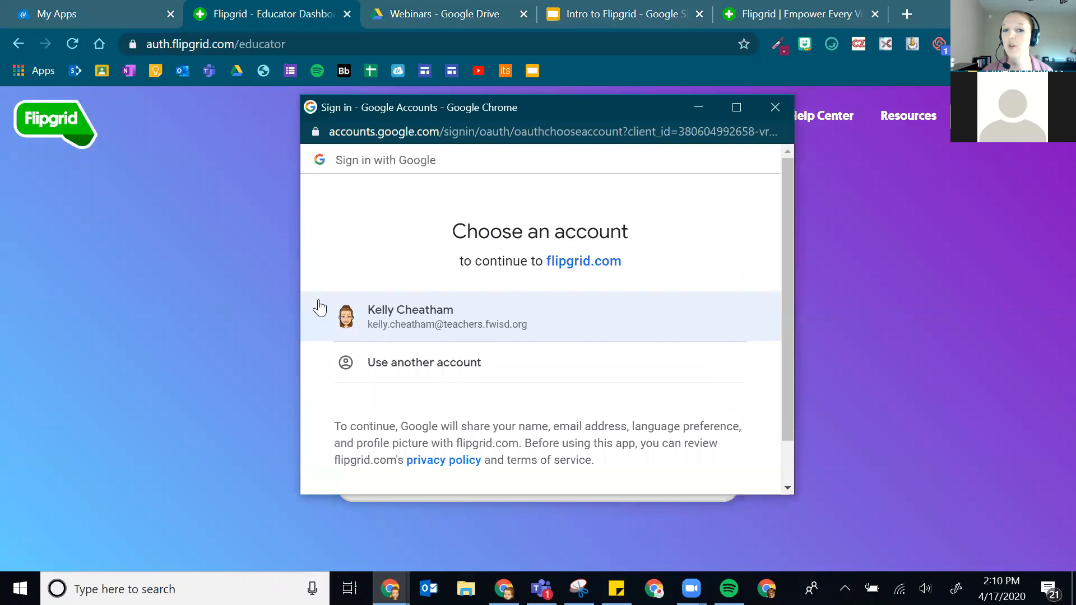
left_click(485, 316)
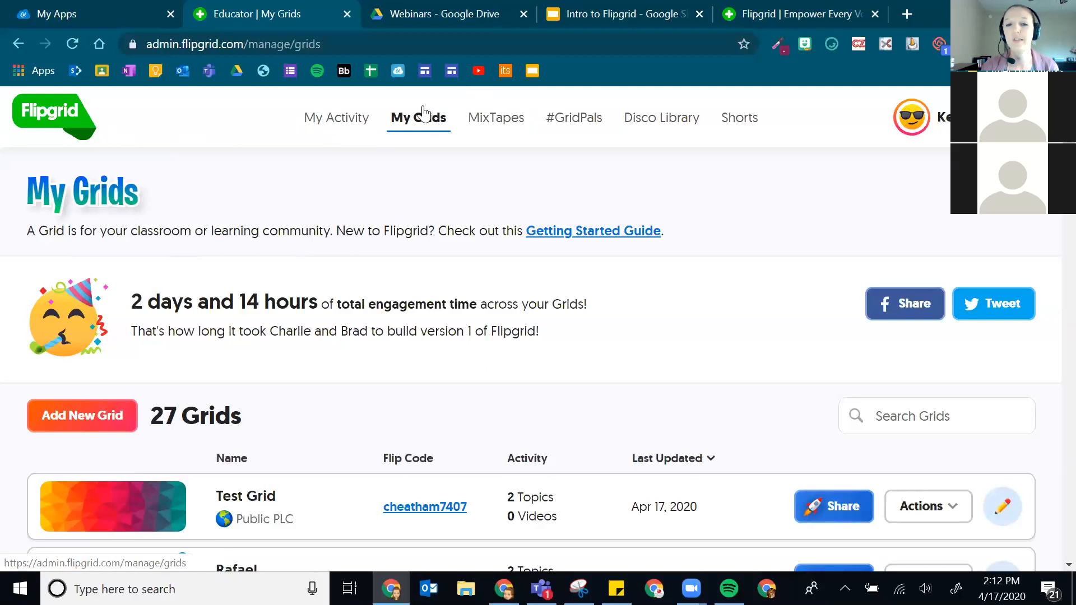
- Go to the My Shorts page showing the single existing Short
left_click(740, 118)
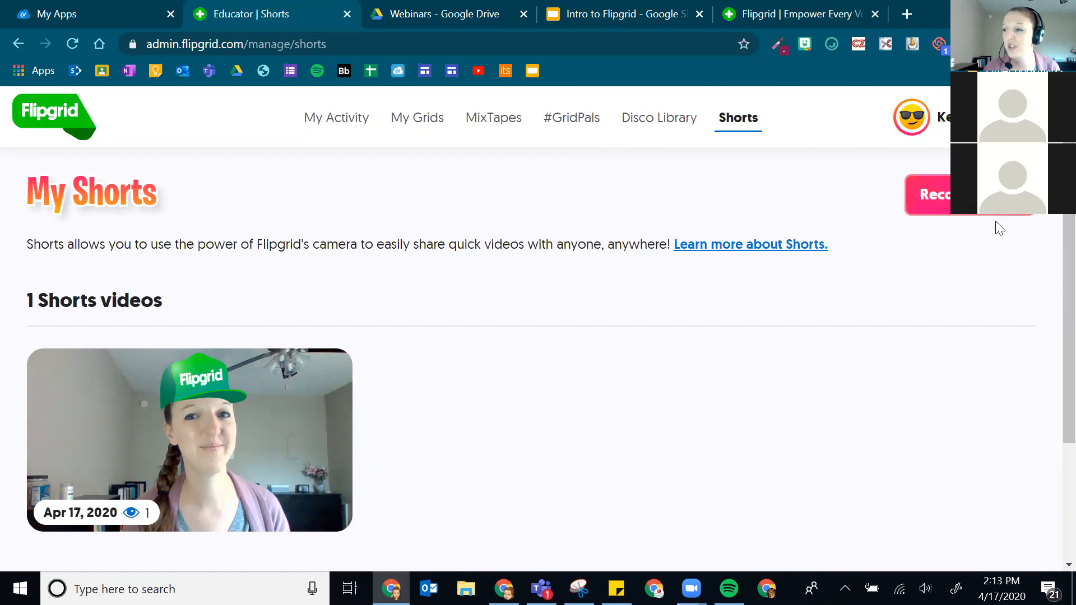
- Dismiss the Camera and Mic Help and reopen Record a Short to get the live webcam preview
left_click(977, 214)
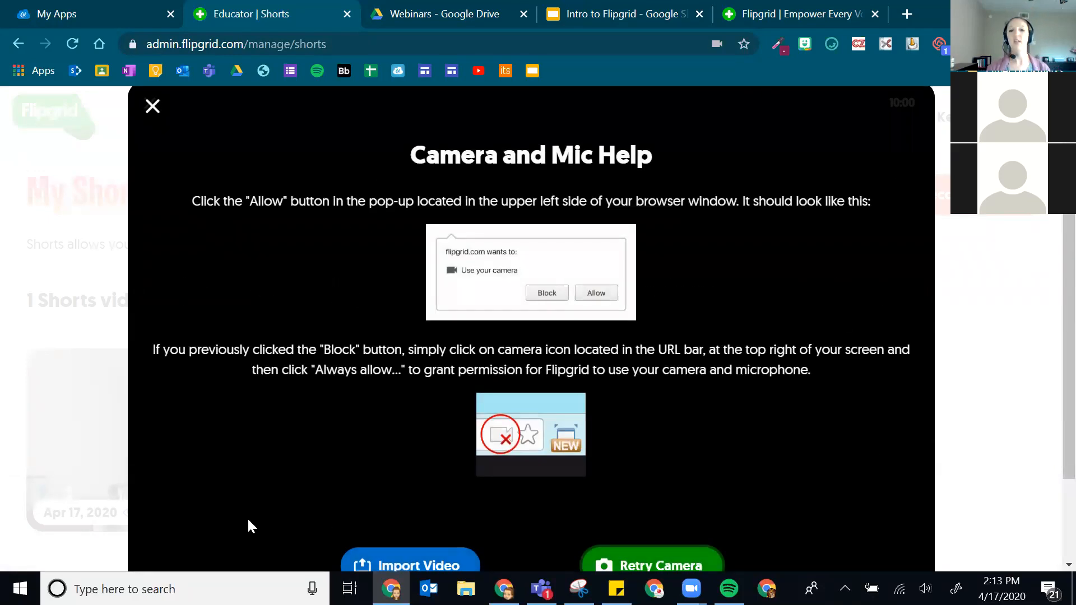
scroll(335, 454, "down", 2)
scroll(440, 434, "up", 2)
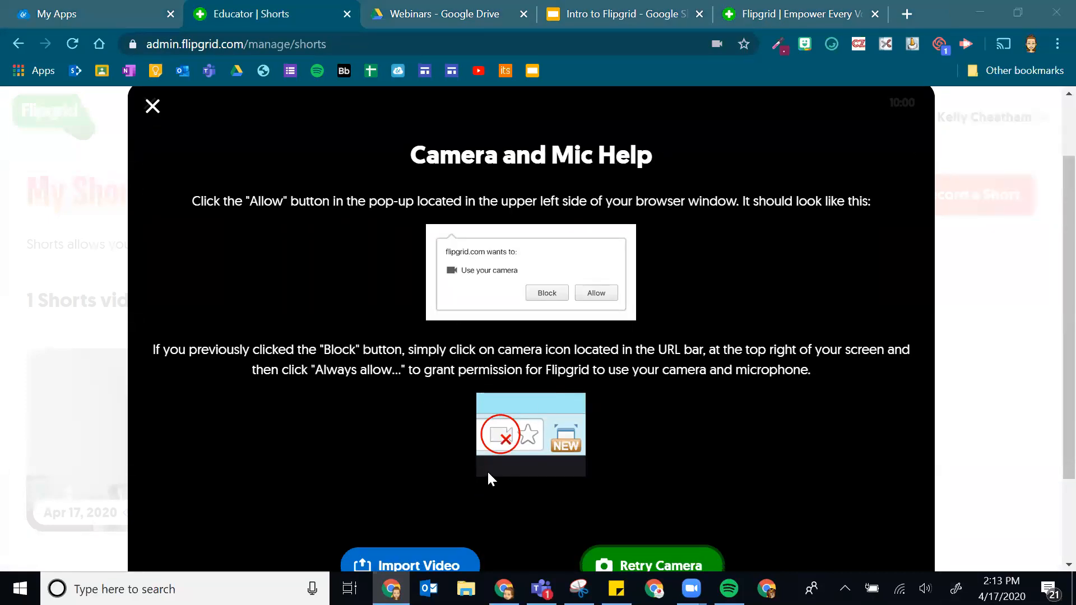
scroll(486, 469, "down", 2)
scroll(335, 317, "up", 2)
left_click(150, 158)
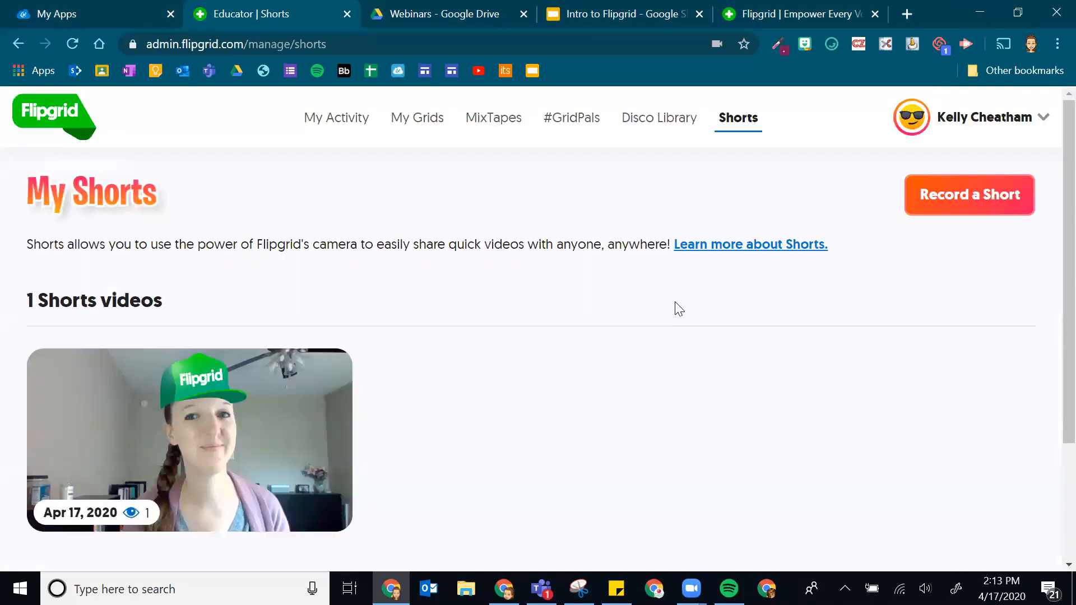
left_click(975, 194)
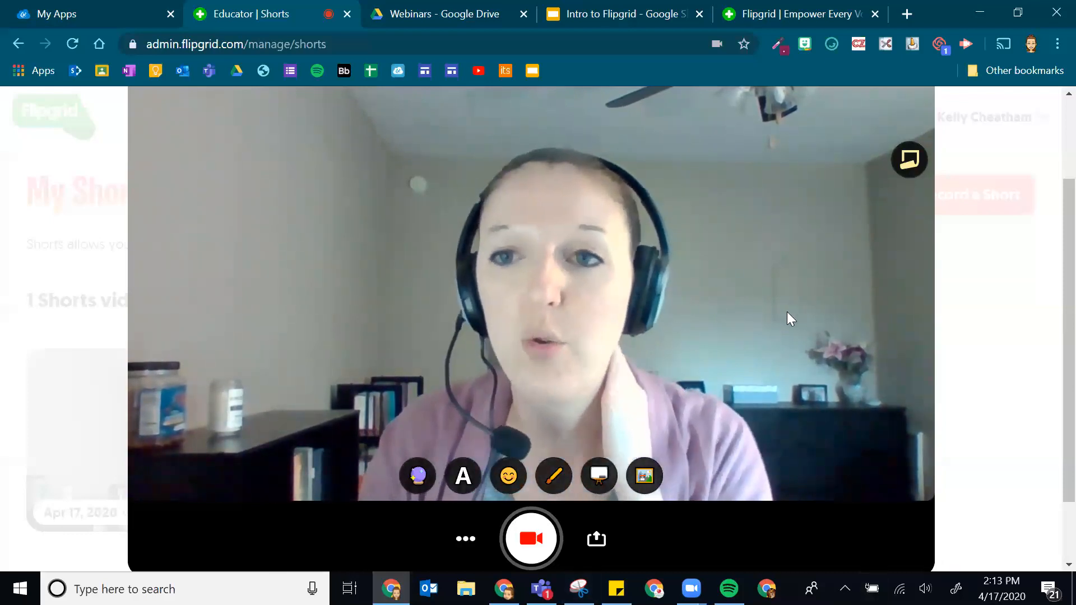
- Begin recording a new Short with the red record button
scroll(535, 436, "up", 2)
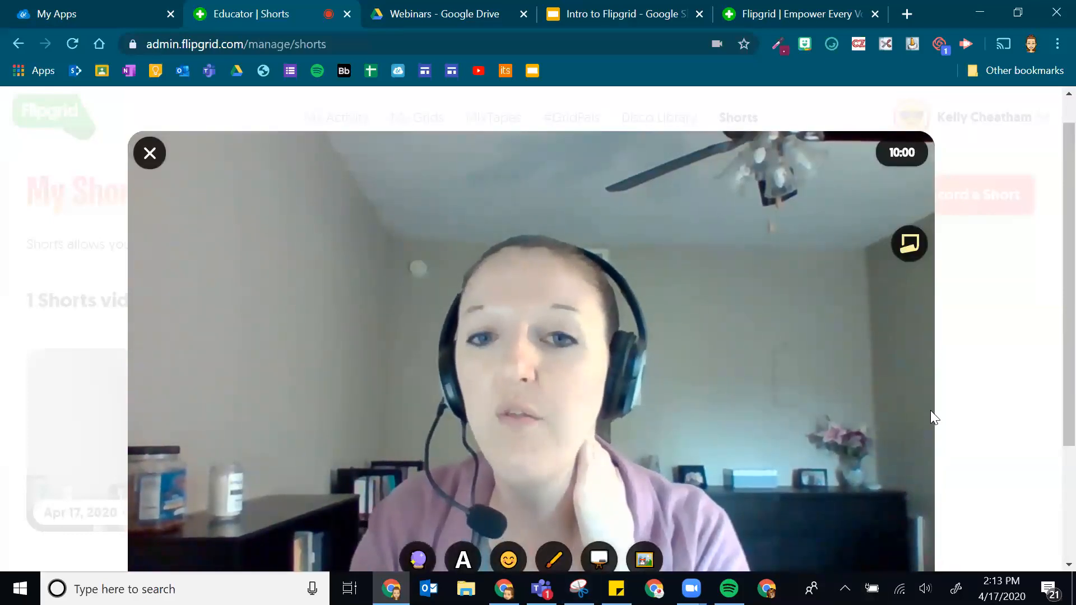
scroll(932, 413, "down", 2)
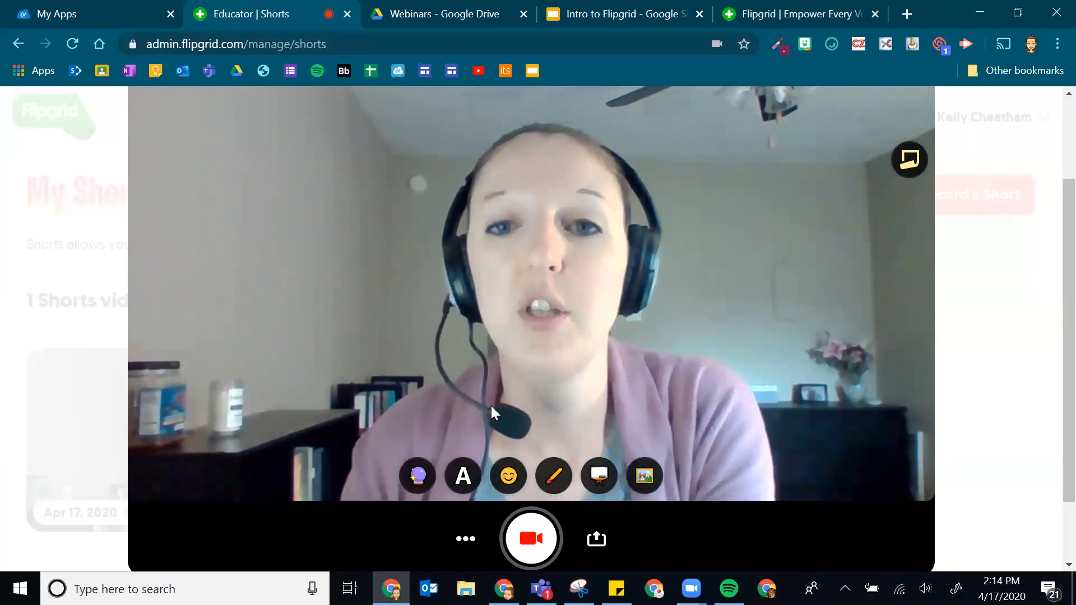
left_click(532, 541)
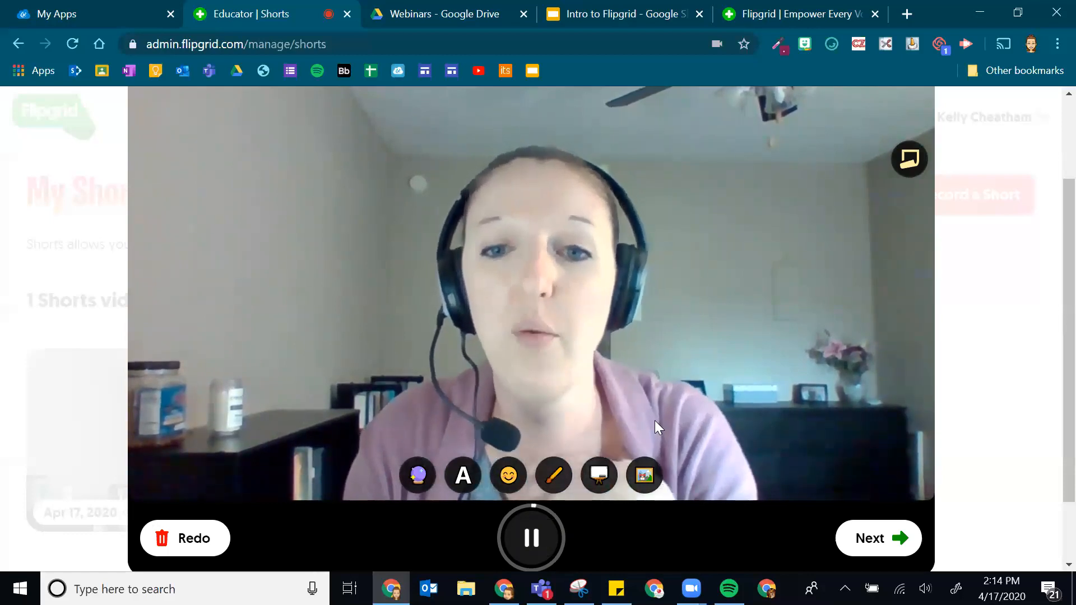
- Switch the recording to a whiteboard and set the ink to a deep blue
left_click(596, 477)
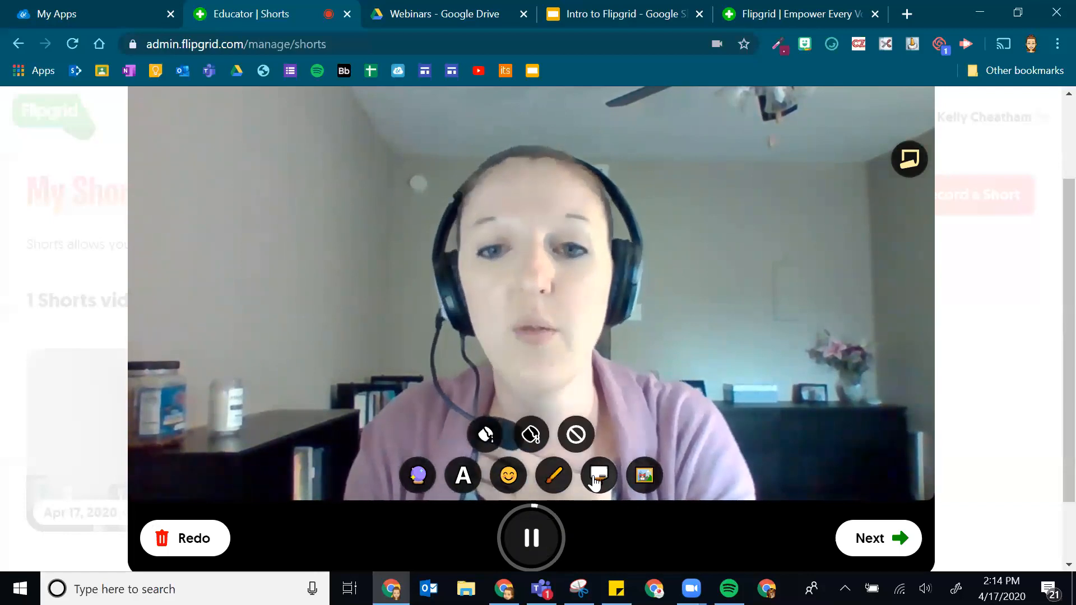
left_click(481, 441)
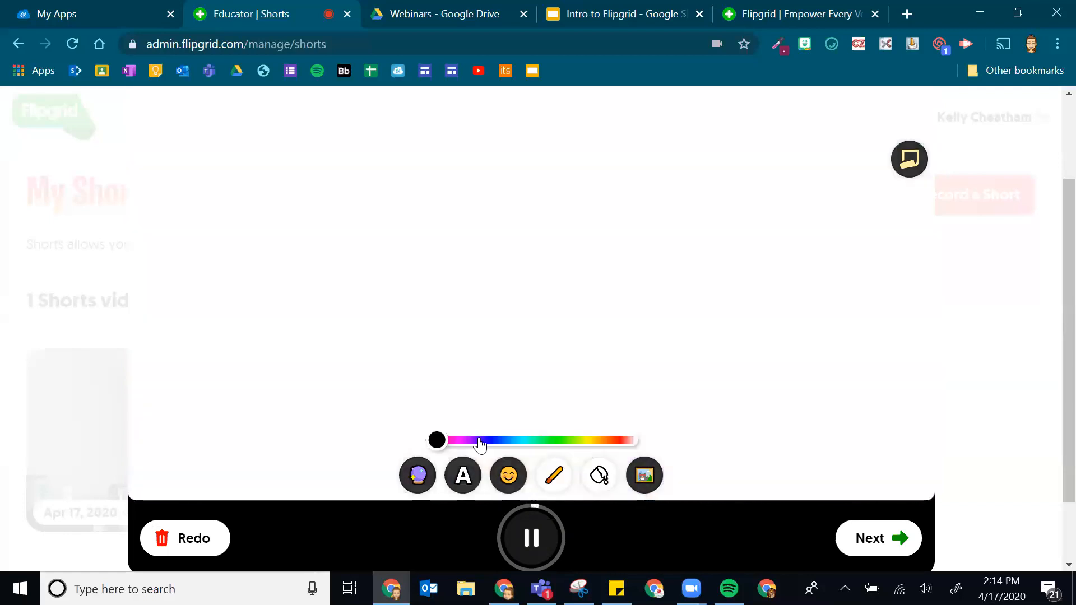
left_click(554, 485)
left_click(554, 485)
left_click(520, 440)
left_click_drag(520, 443, 500, 441)
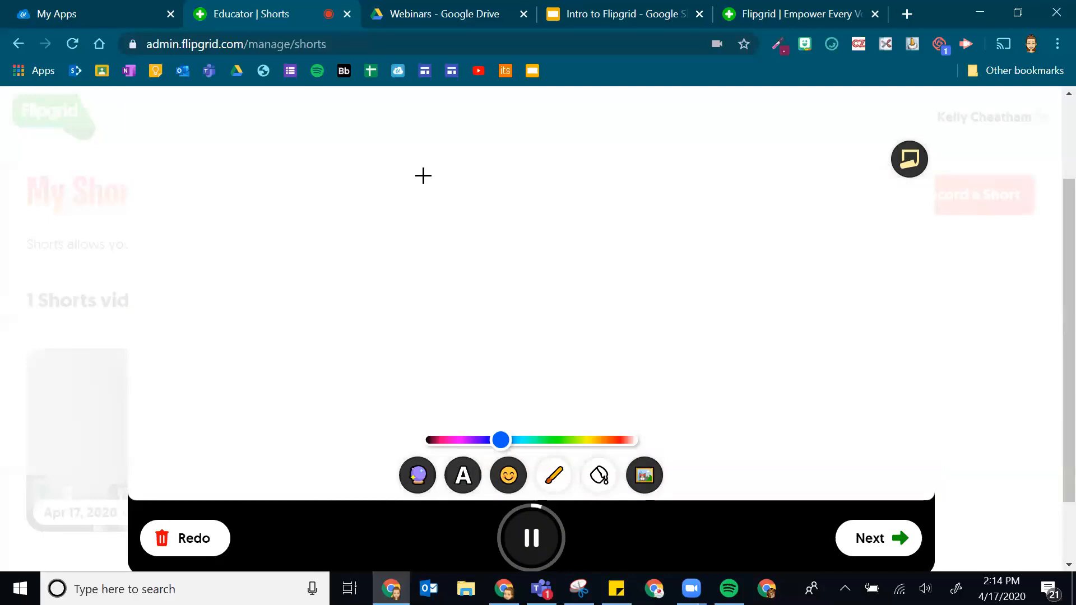
- Write 6+6=12 on the whiteboard, then clear it
left_click_drag(314, 175, 347, 263)
left_click_drag(412, 175, 431, 230)
left_click_drag(470, 181, 390, 211)
left_click_drag(482, 147, 482, 202)
left_click_drag(575, 259, 543, 262)
left_click_drag(599, 195, 672, 178)
left_click_drag(625, 213, 658, 201)
left_click_drag(710, 148, 735, 252)
mouse_move(743, 173)
left_mouse_down()
mouse_move(788, 204)
mouse_move(860, 214)
left_mouse_up()
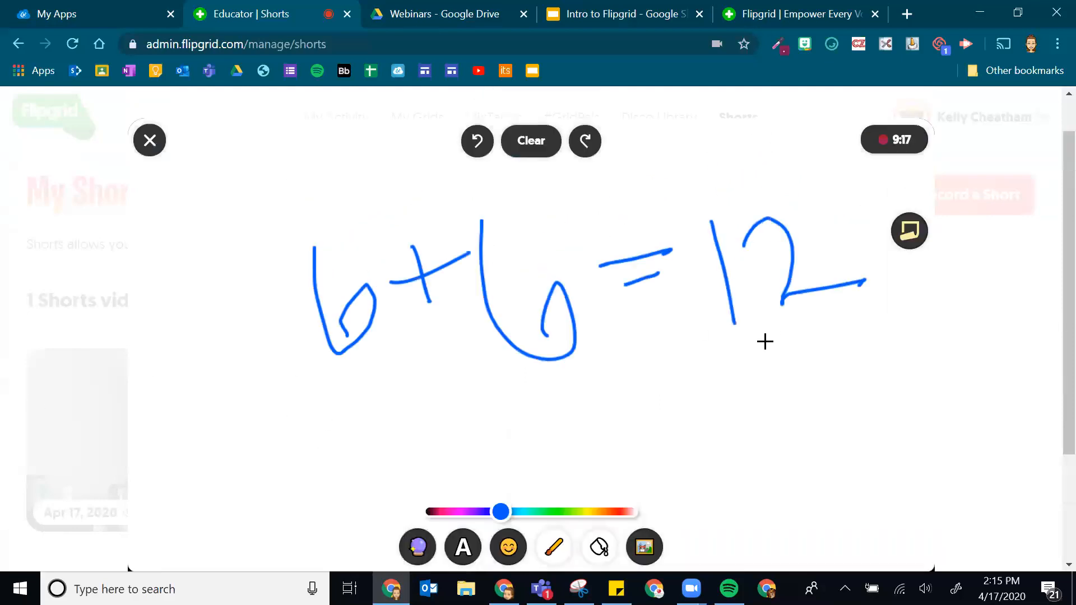
left_click(524, 153)
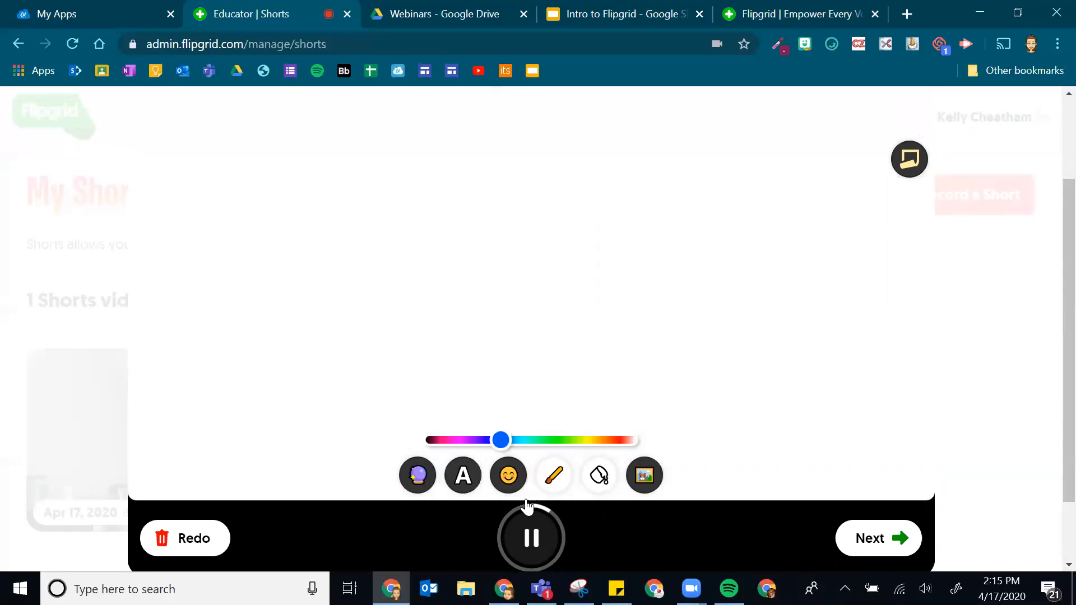
- Remove the whiteboard, switch to a black board, and scribble white strokes on it
left_click(597, 476)
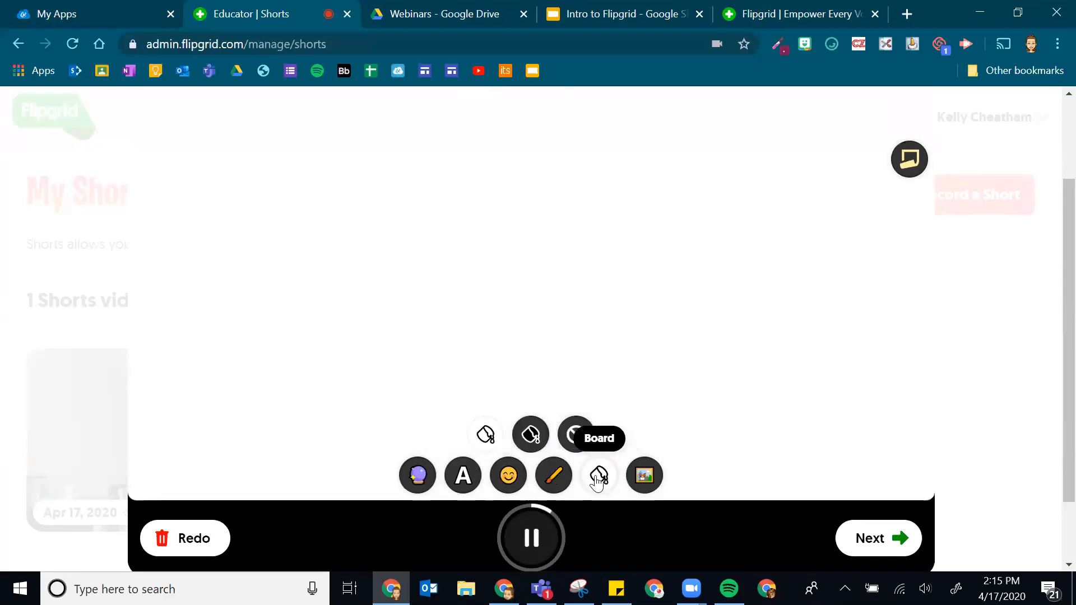
left_click(576, 437)
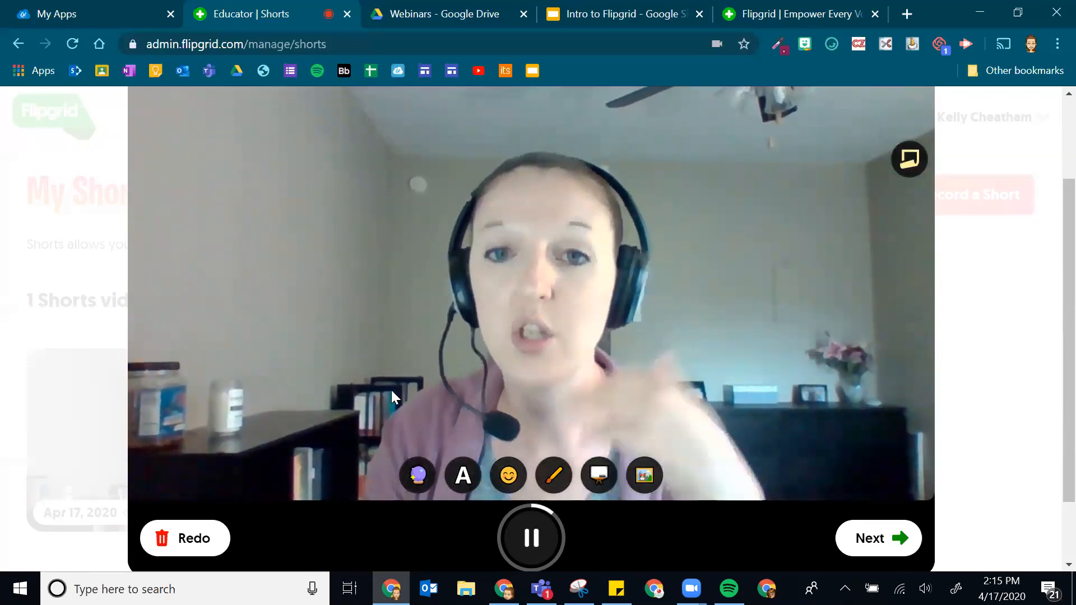
left_click(609, 480)
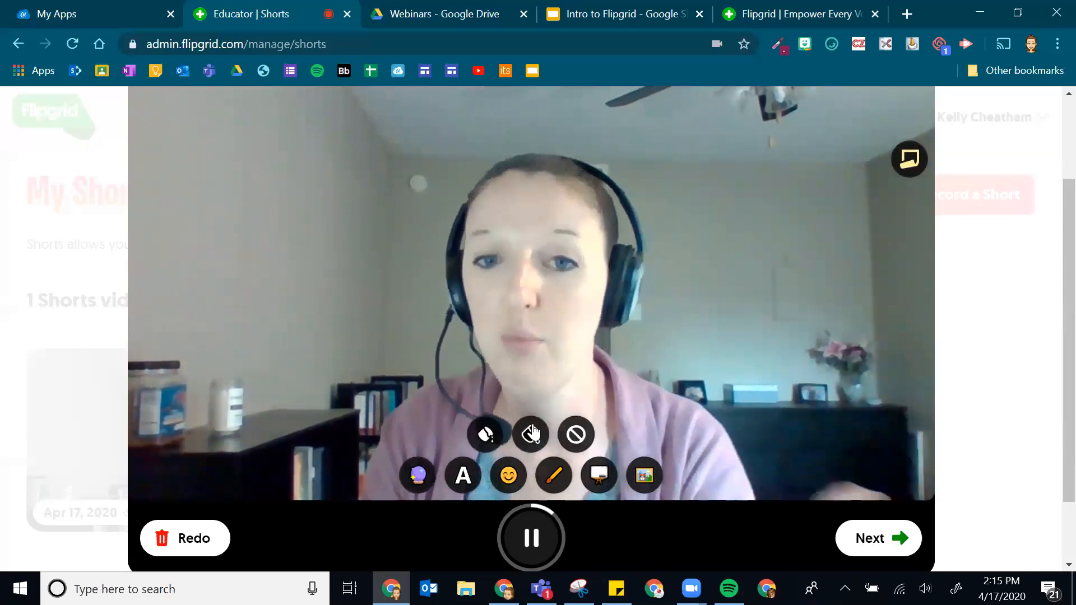
left_click(533, 432)
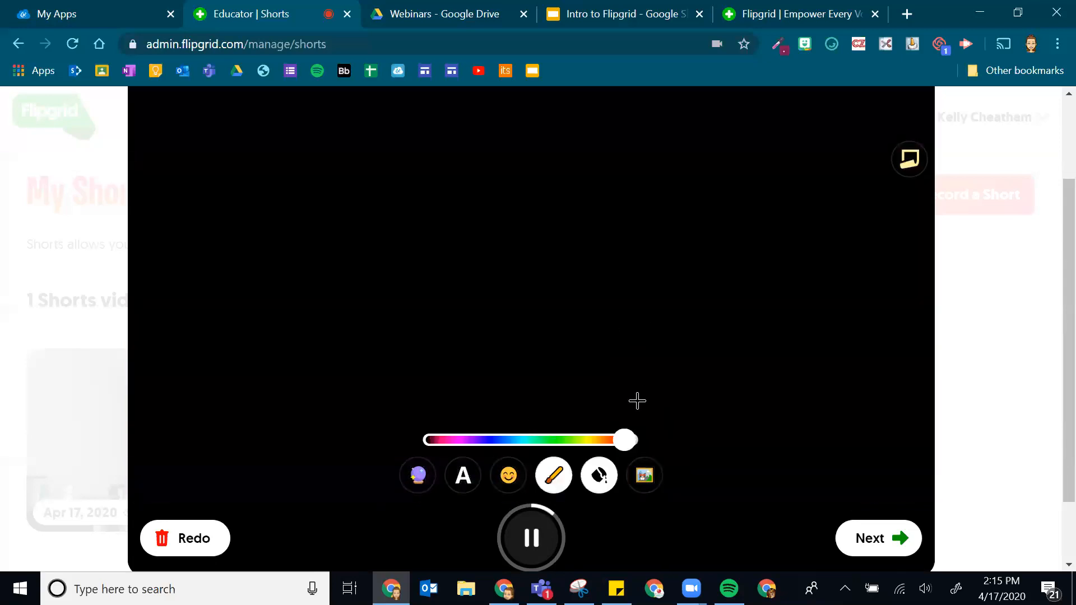
mouse_move(486, 243)
left_mouse_down()
mouse_move(486, 259)
mouse_move(637, 247)
mouse_move(612, 267)
left_mouse_up()
mouse_move(624, 348)
left_mouse_down()
mouse_move(445, 331)
mouse_move(364, 289)
left_mouse_up()
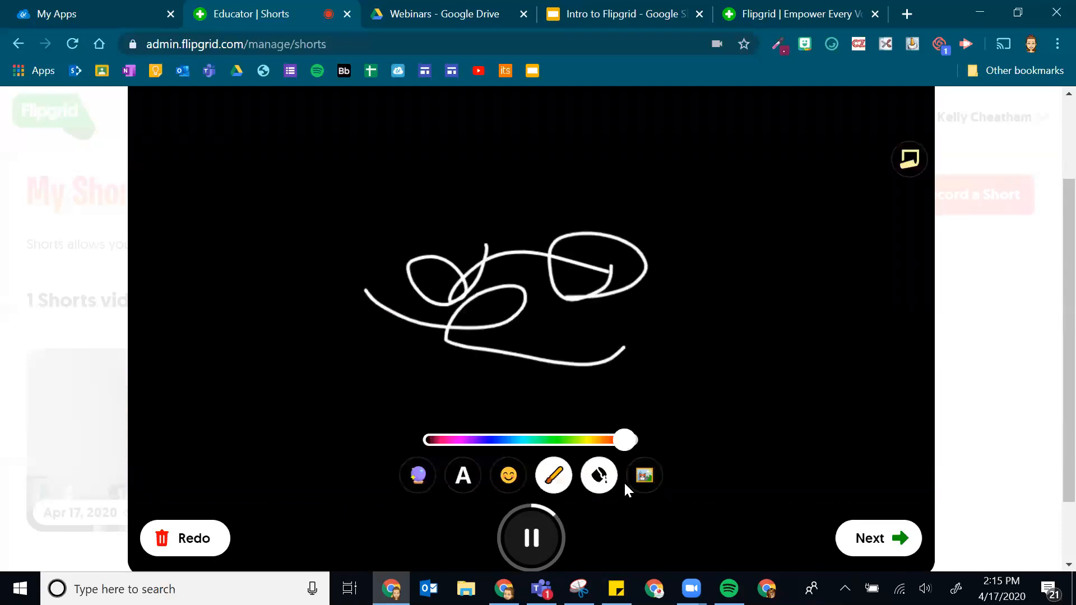
- Clear the scribble and remove the black board so the webcam shows again
scroll(572, 312, "up", 2)
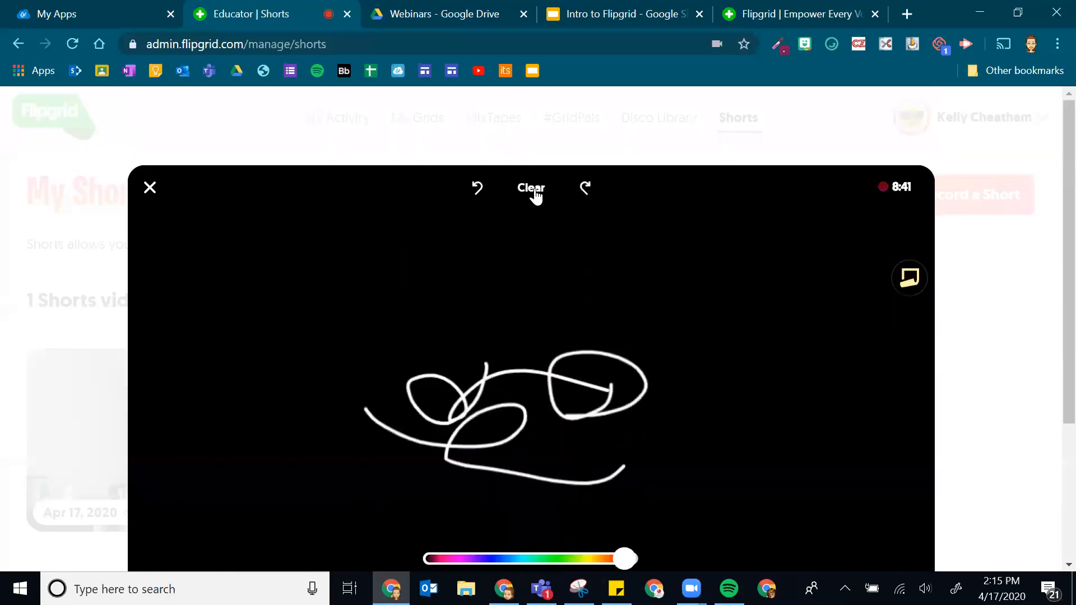
left_click(536, 193)
scroll(592, 303, "down", 3)
left_click(599, 428)
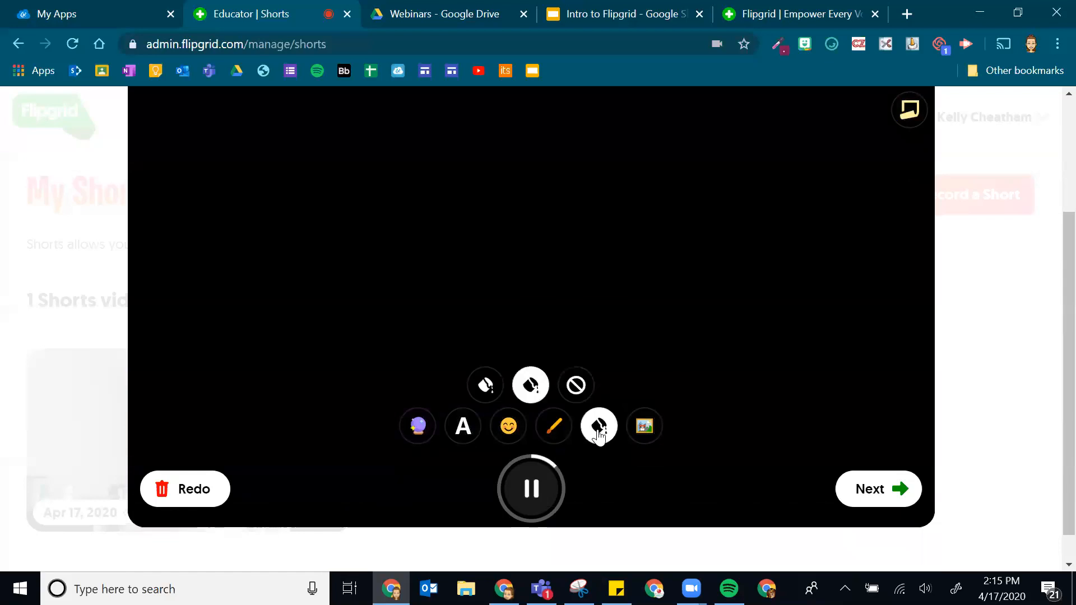
left_click(575, 385)
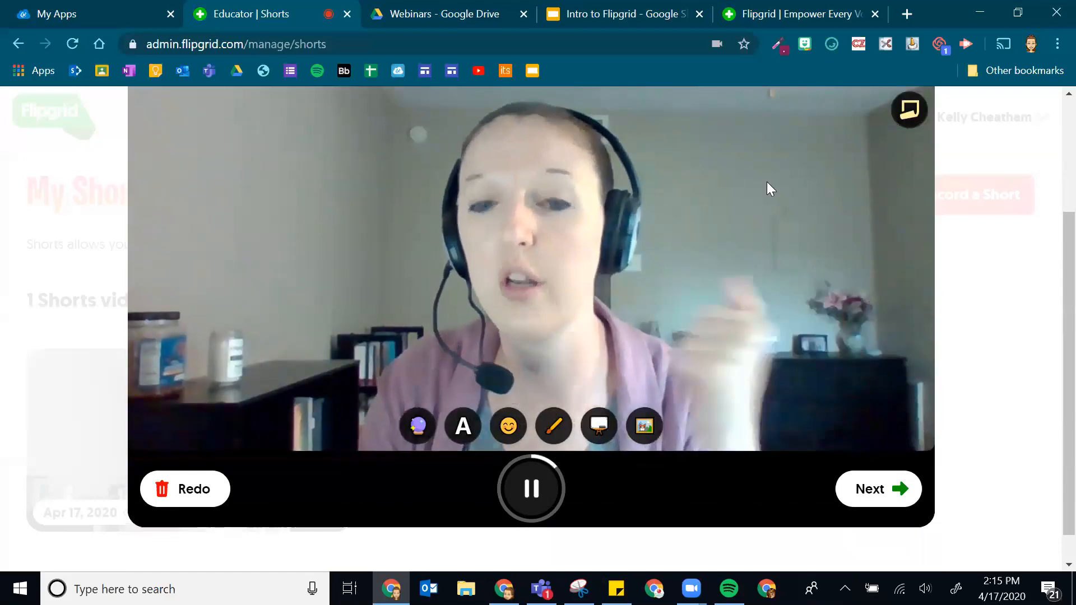
- Draw a blue circle around the jar with the pen
scroll(766, 185, "up", 2)
left_click(553, 510)
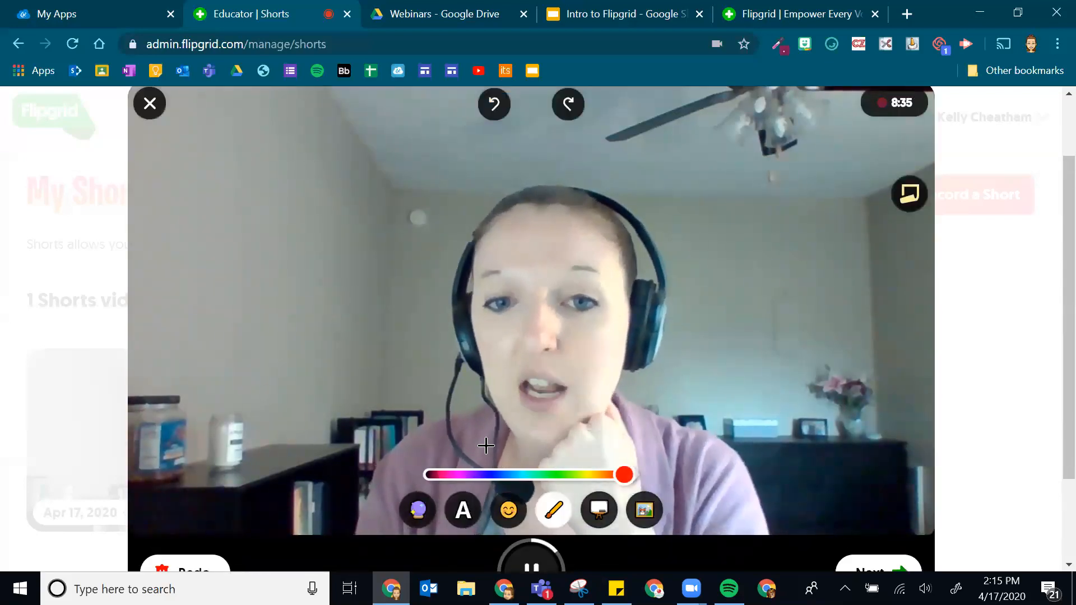
left_click(492, 475)
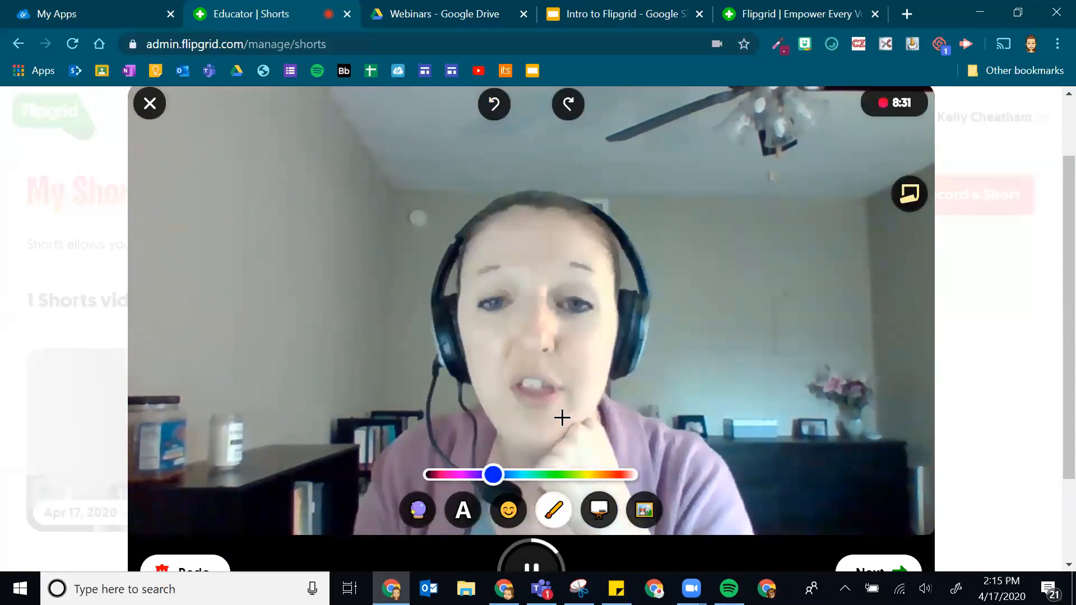
mouse_move(251, 400)
left_mouse_down()
mouse_move(206, 408)
mouse_move(205, 457)
mouse_move(242, 471)
mouse_move(259, 408)
mouse_move(250, 399)
left_mouse_up()
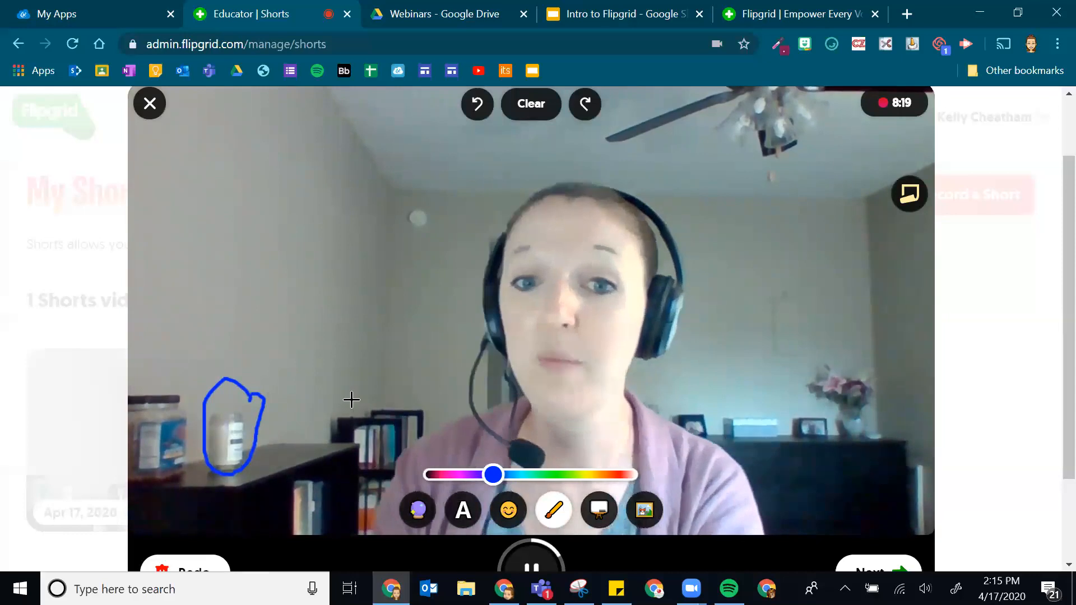
left_click(554, 510)
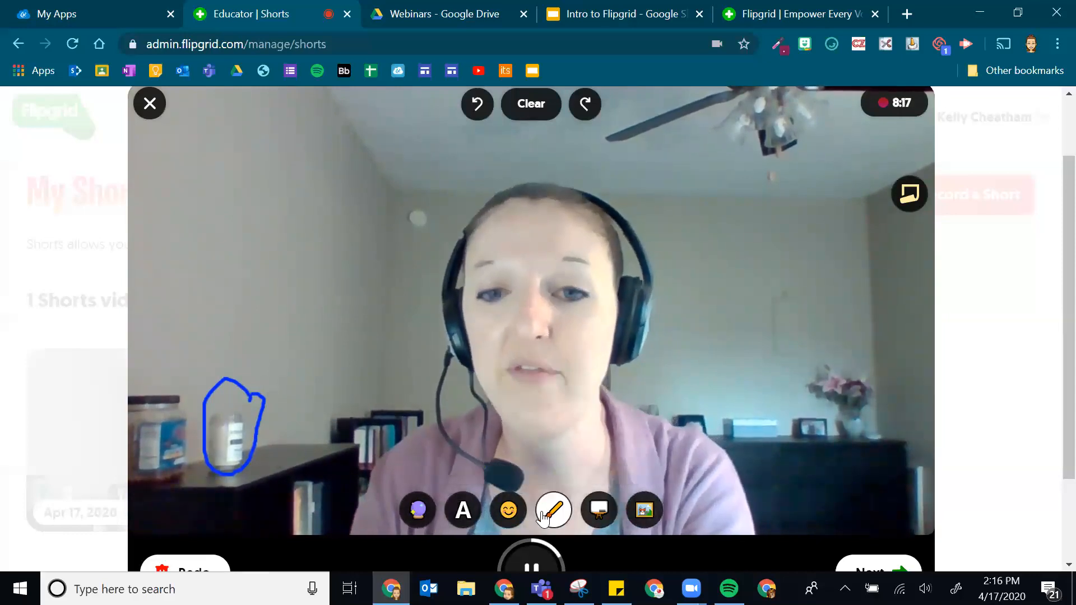
- Undo the blue circle, redo it, then undo it again to remove it
left_click(475, 109)
left_click(568, 104)
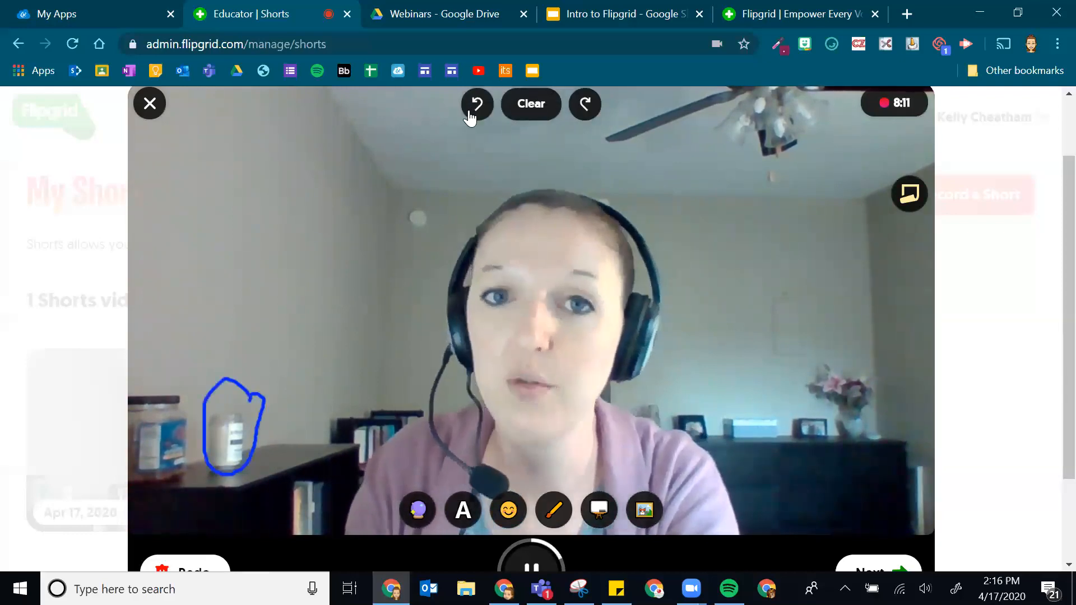
left_click(538, 105)
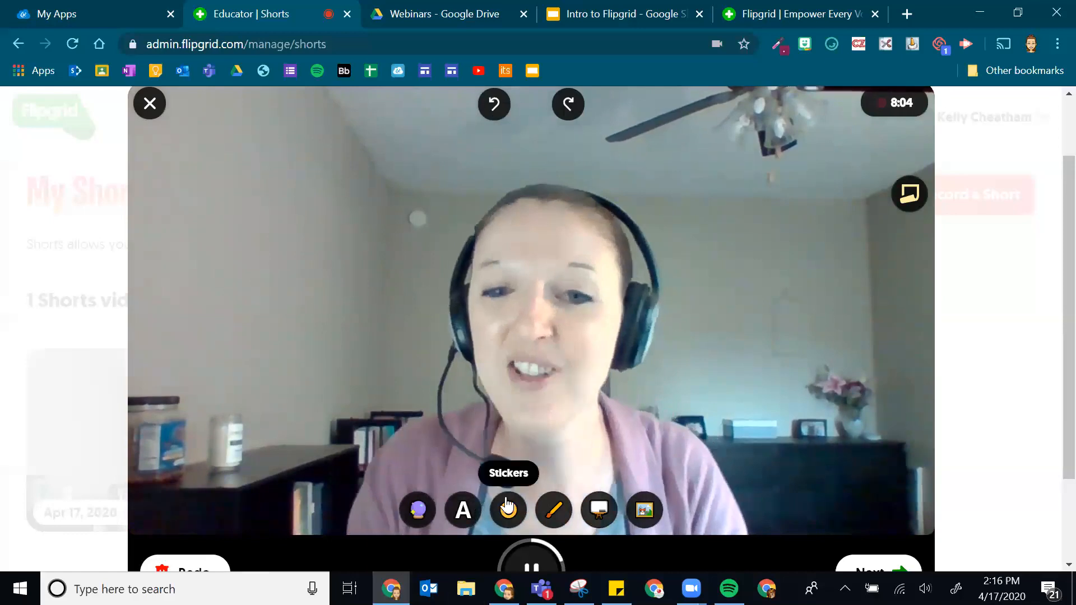
left_click(510, 511)
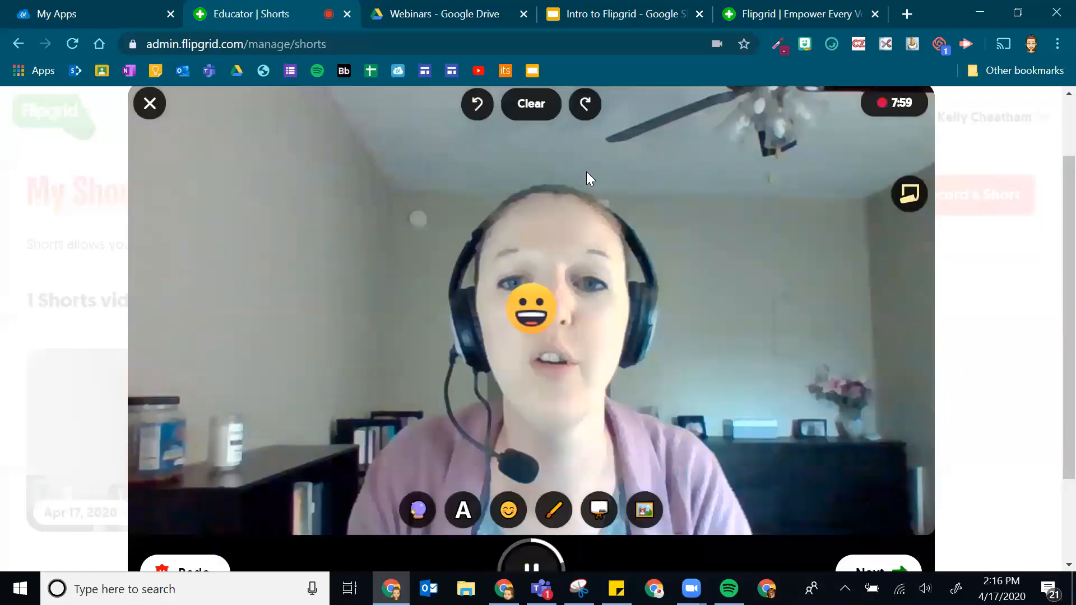
- Place a grinning sticker at the upper left, add a whiteboard, and put a second grinning sticker beside it
left_click_drag(534, 305, 297, 202)
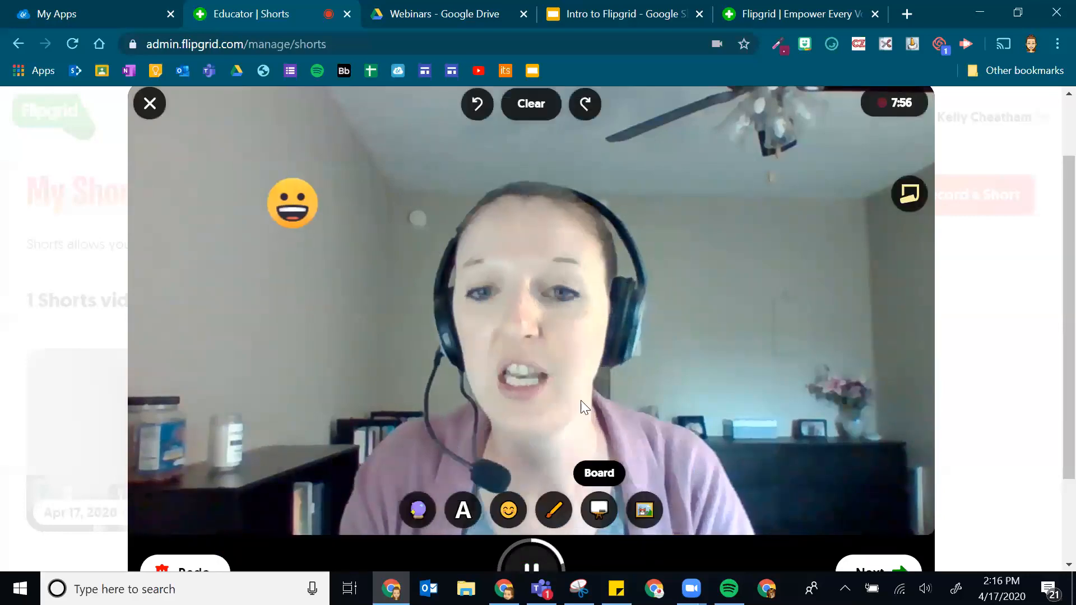
left_click(481, 479)
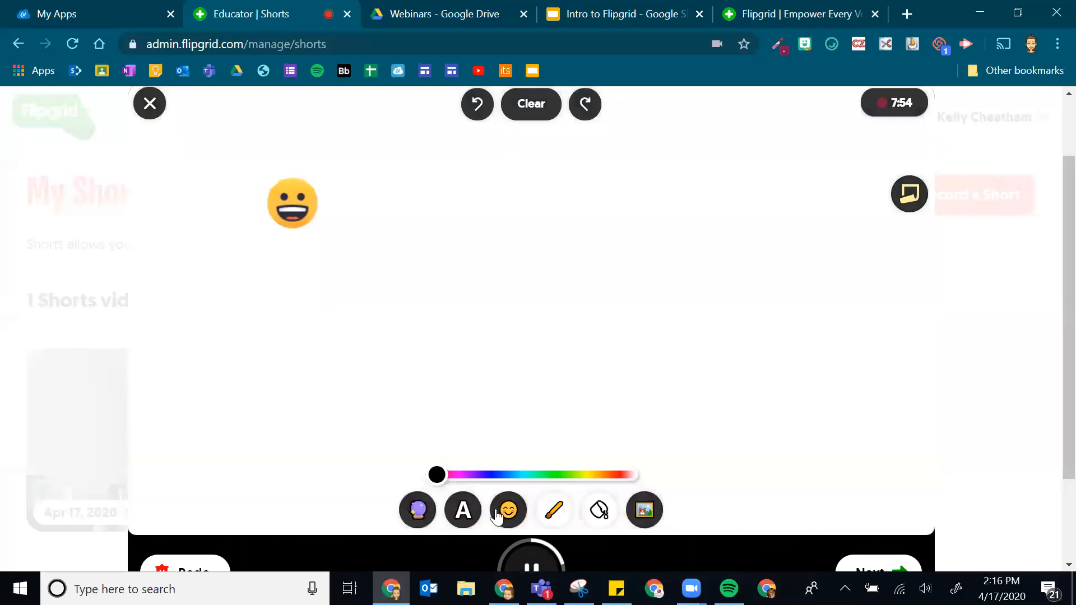
left_click(509, 510)
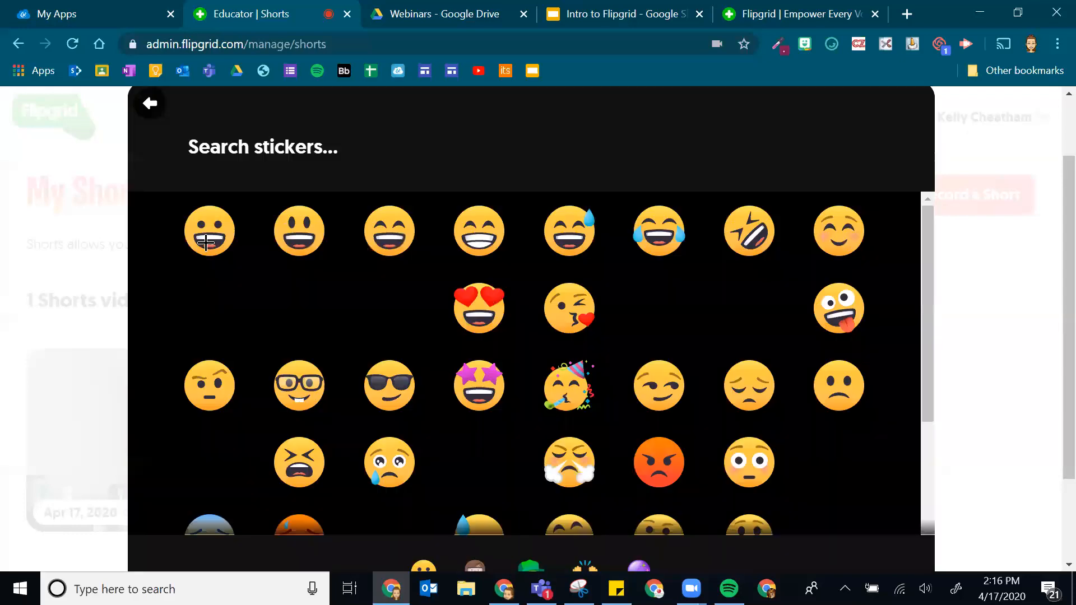
left_click(209, 231)
left_click_drag(473, 257, 357, 202)
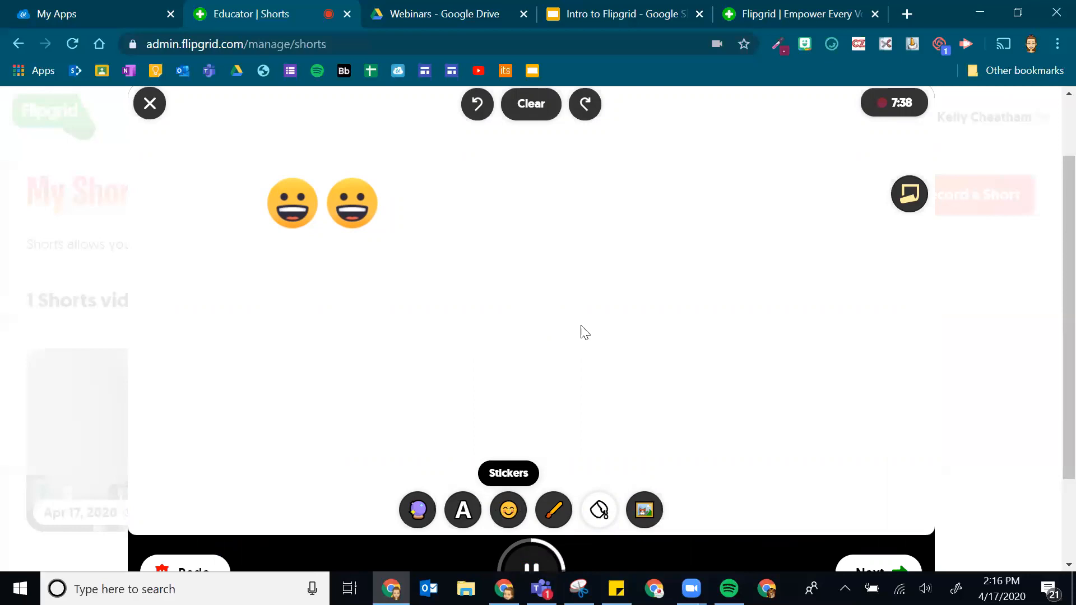
- Browse the sticker list and add a thinking-face sticker to the board
left_click(508, 510)
scroll(603, 417, "down", 5)
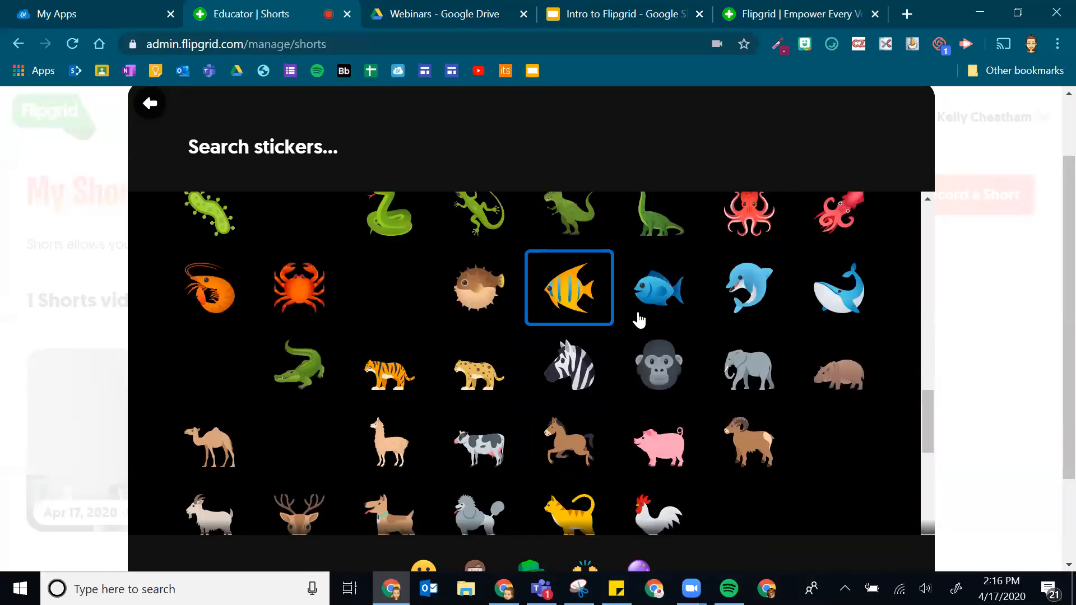
scroll(630, 306, "down", 3)
scroll(645, 300, "down", 2)
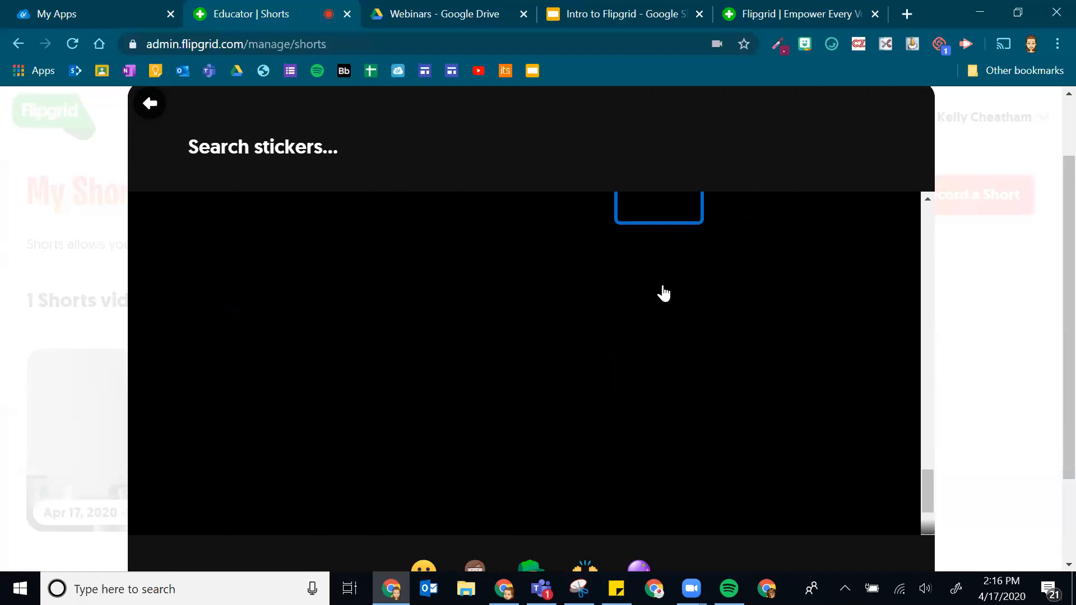
scroll(695, 336, "down", 1)
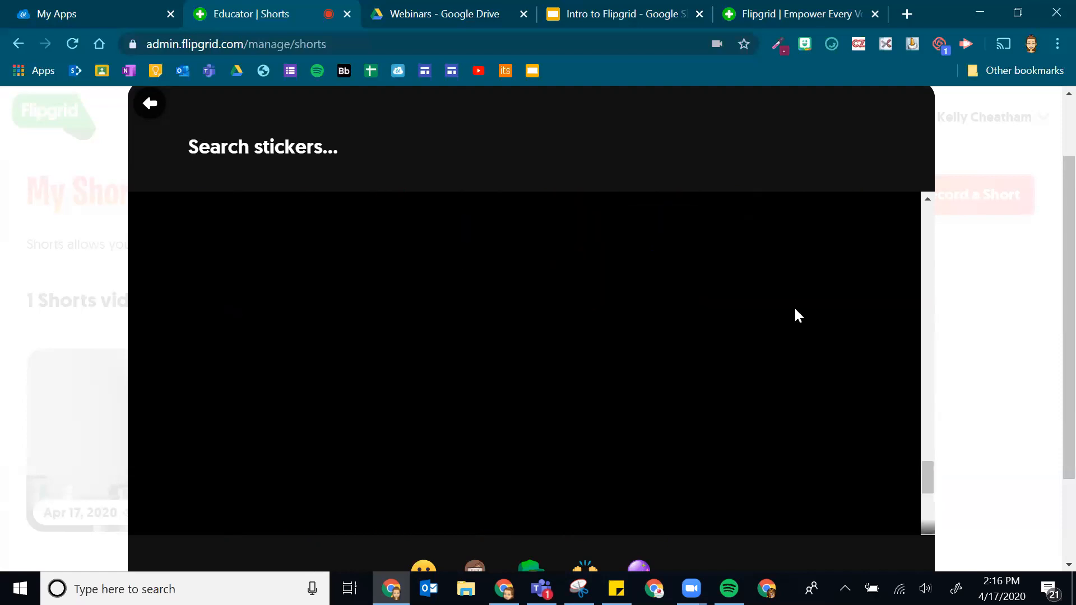
scroll(772, 235, "up", 15)
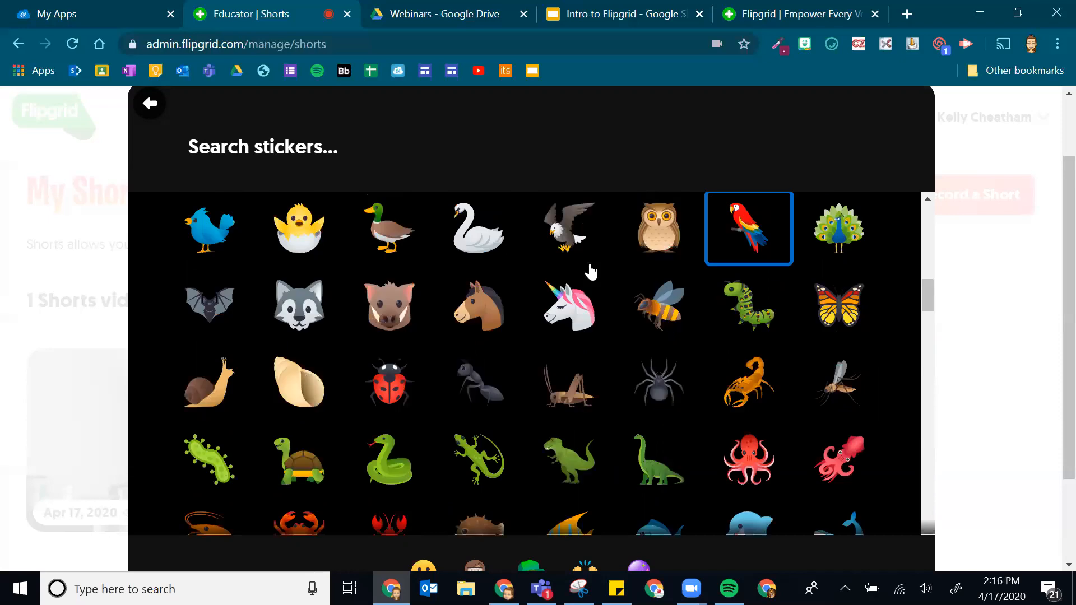
scroll(516, 299, "up", 10)
scroll(737, 286, "down", 1)
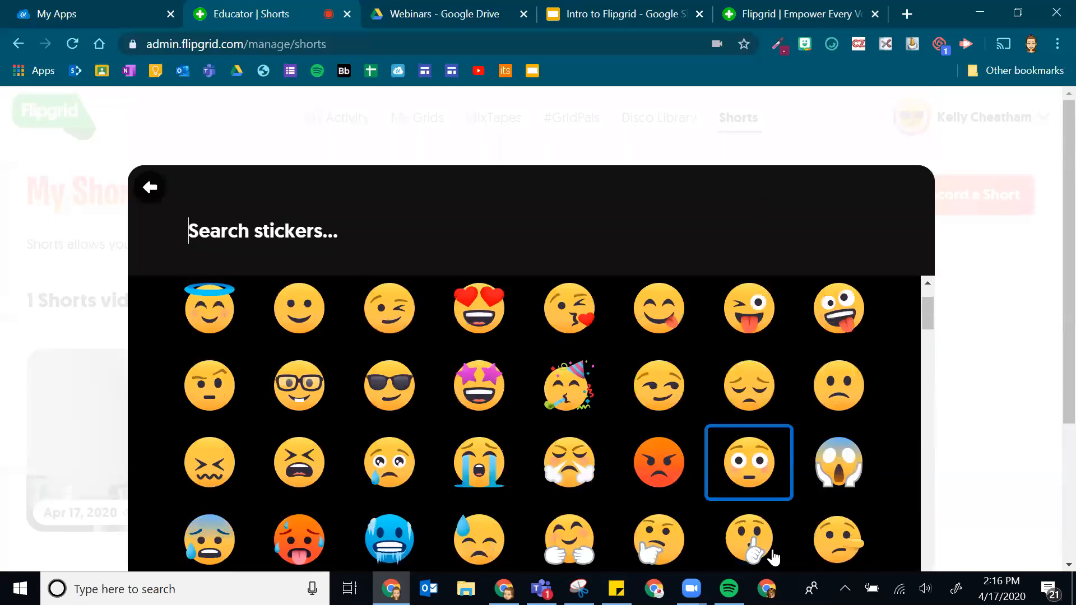
left_click(674, 539)
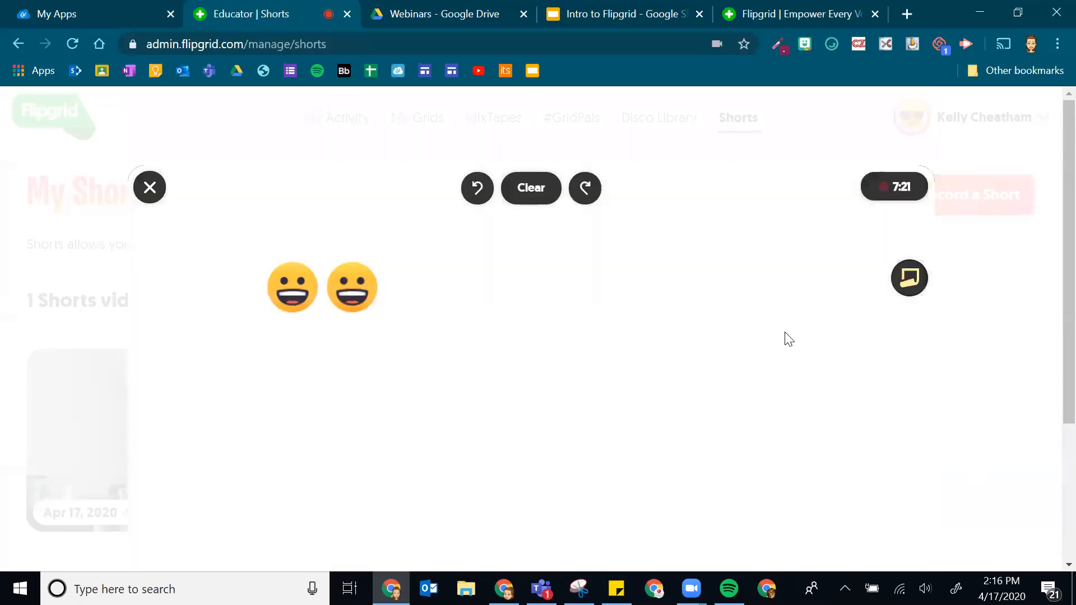
scroll(615, 454, "down", 2)
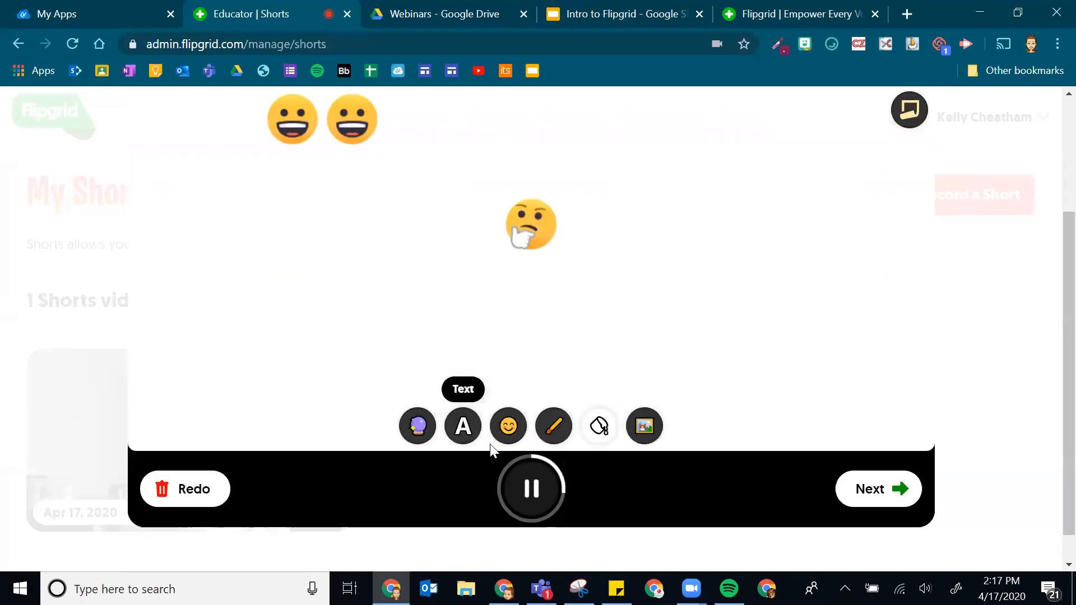
left_click(609, 433)
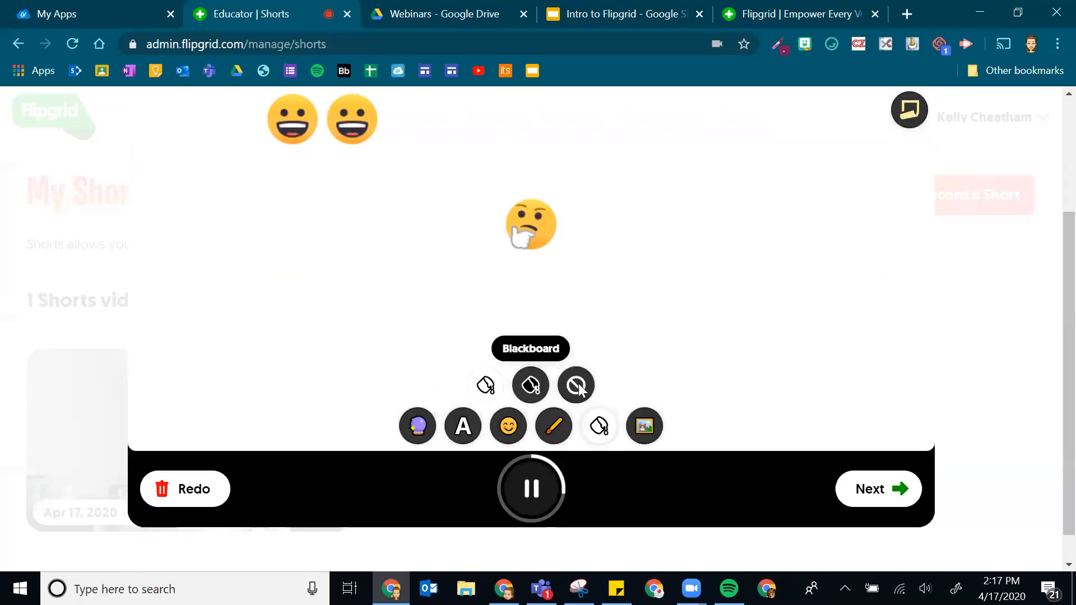
- Remove the white board so the live webcam view shows
left_click(468, 436)
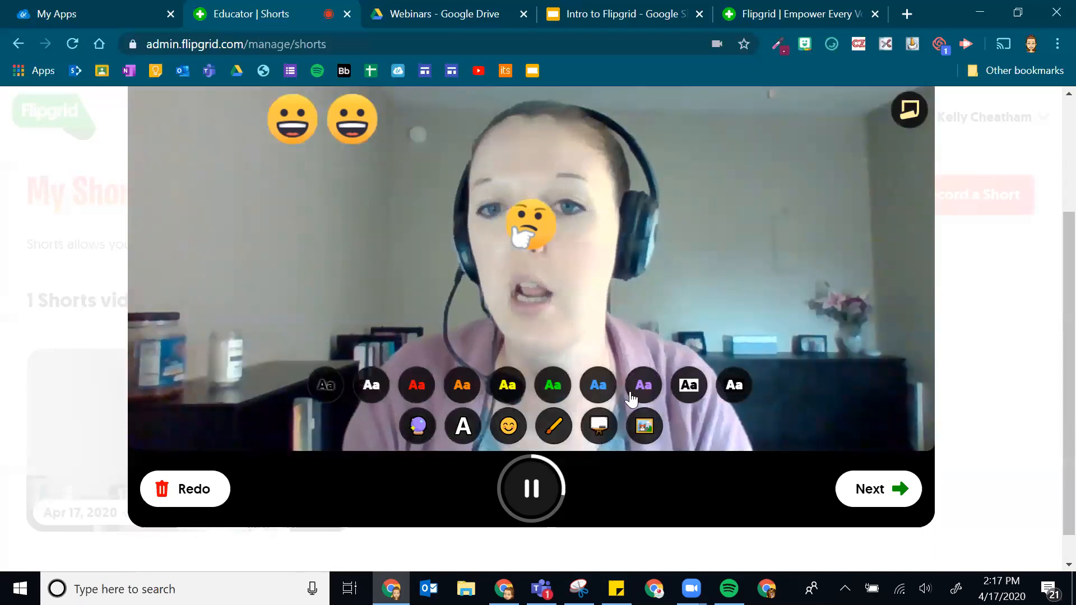
scroll(201, 378, "up", 3)
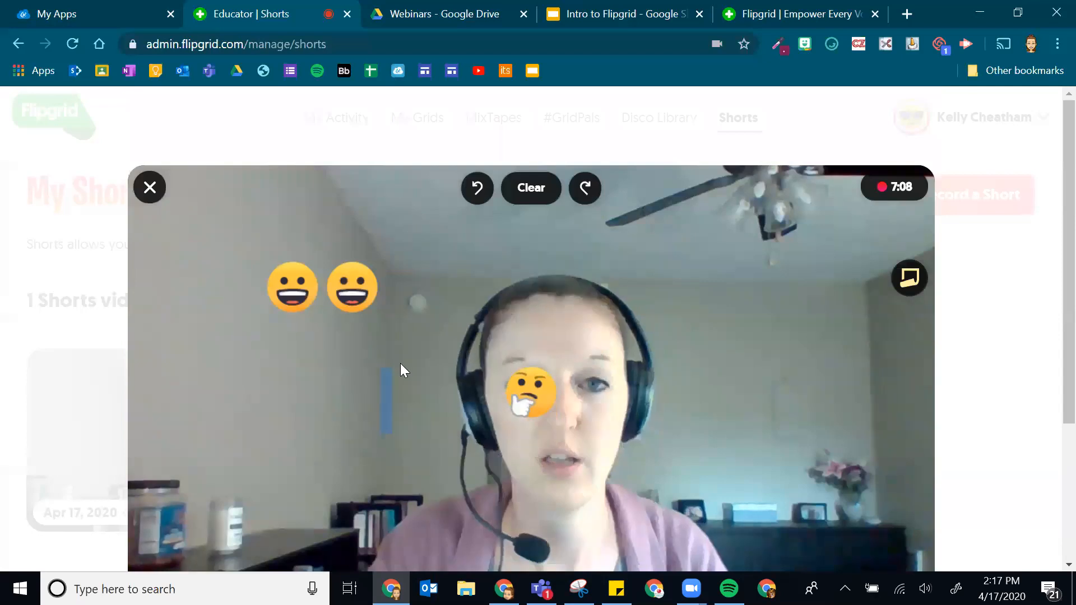
scroll(433, 348, "down", 3)
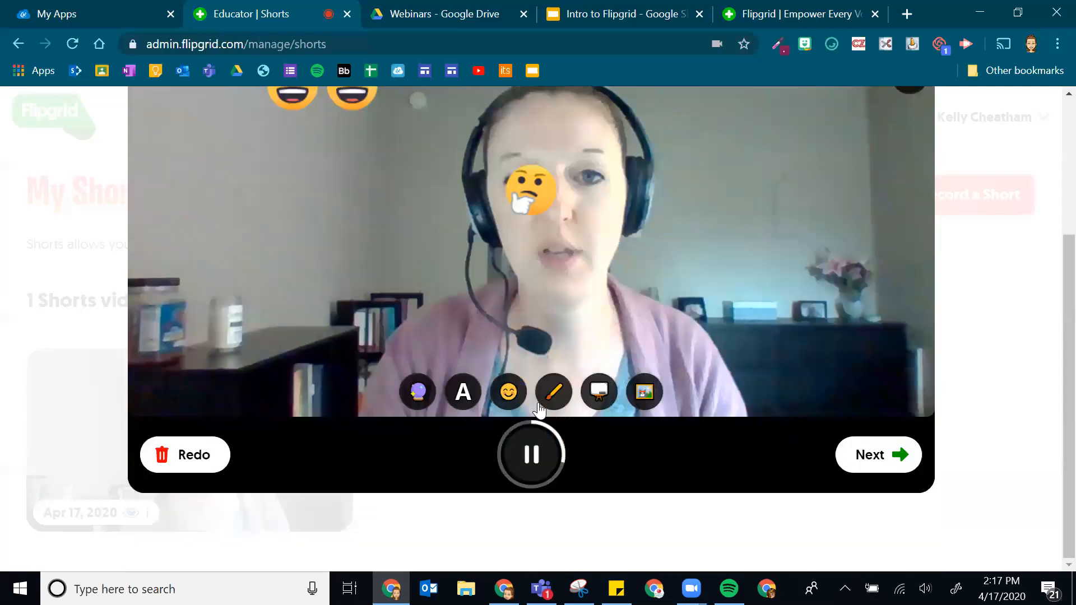
- Overlay the caption 'feafeafeafea' in the purple Aa text style across the video
left_click(454, 397)
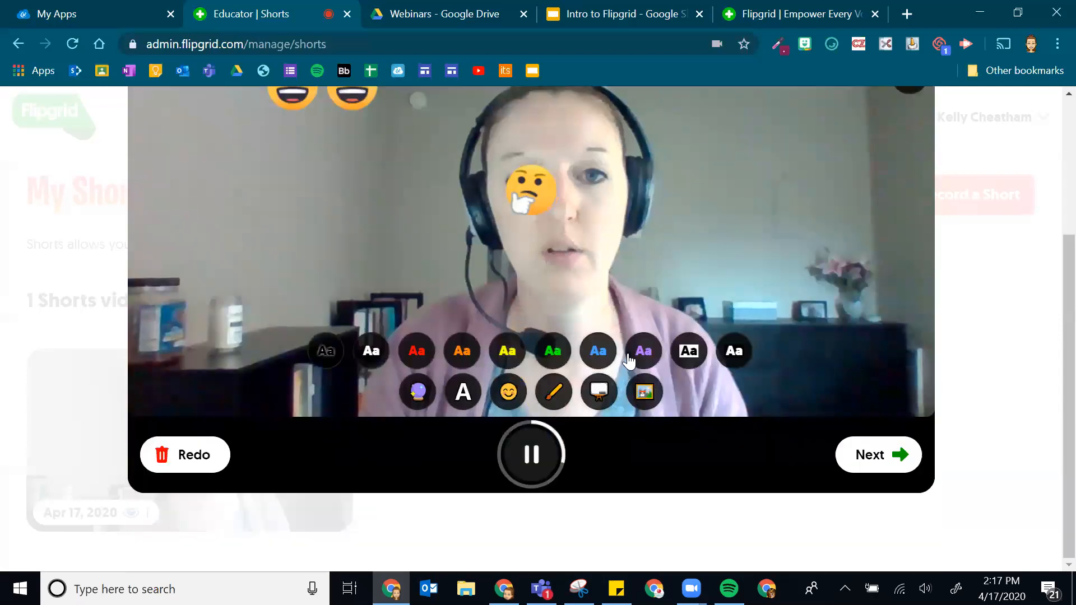
scroll(599, 365, "up", 3)
type("feafeaf")
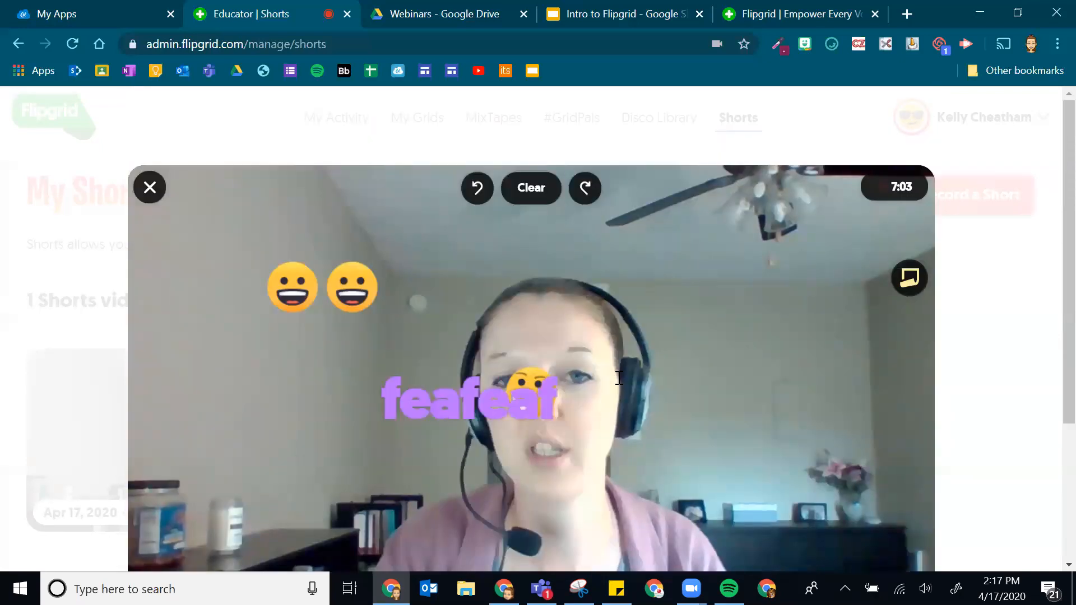
type("eafea")
left_click_drag(556, 397, 687, 374)
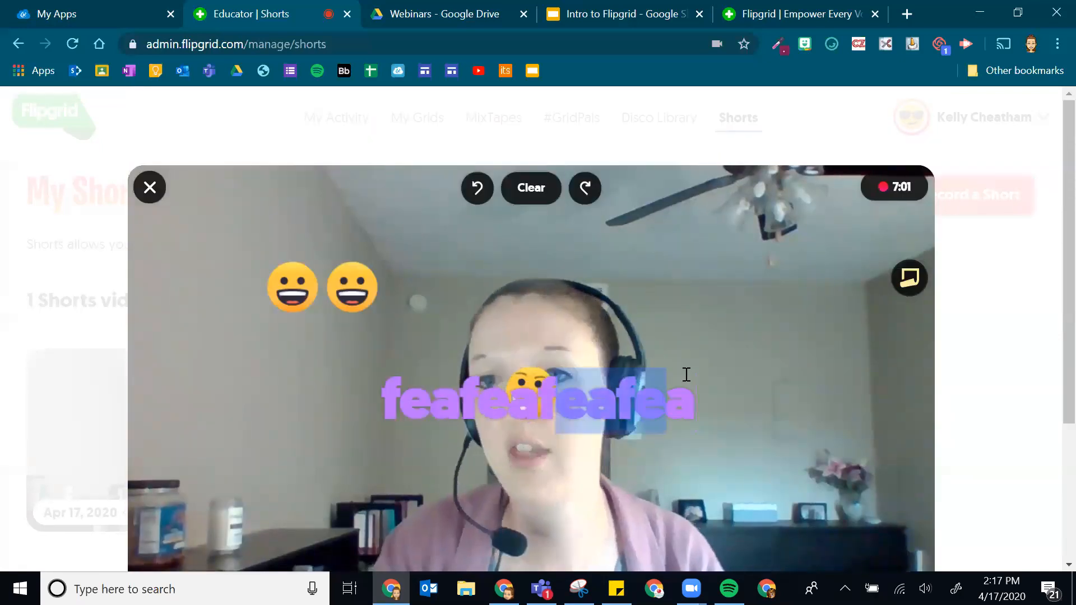
left_click(760, 388)
scroll(448, 404, "down", 3)
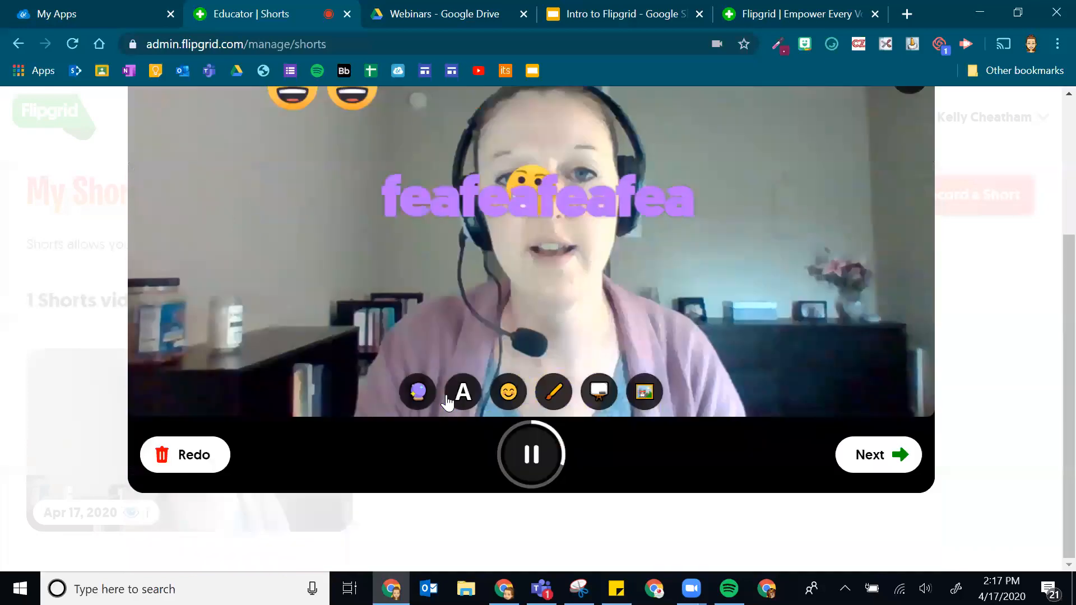
left_click(418, 396)
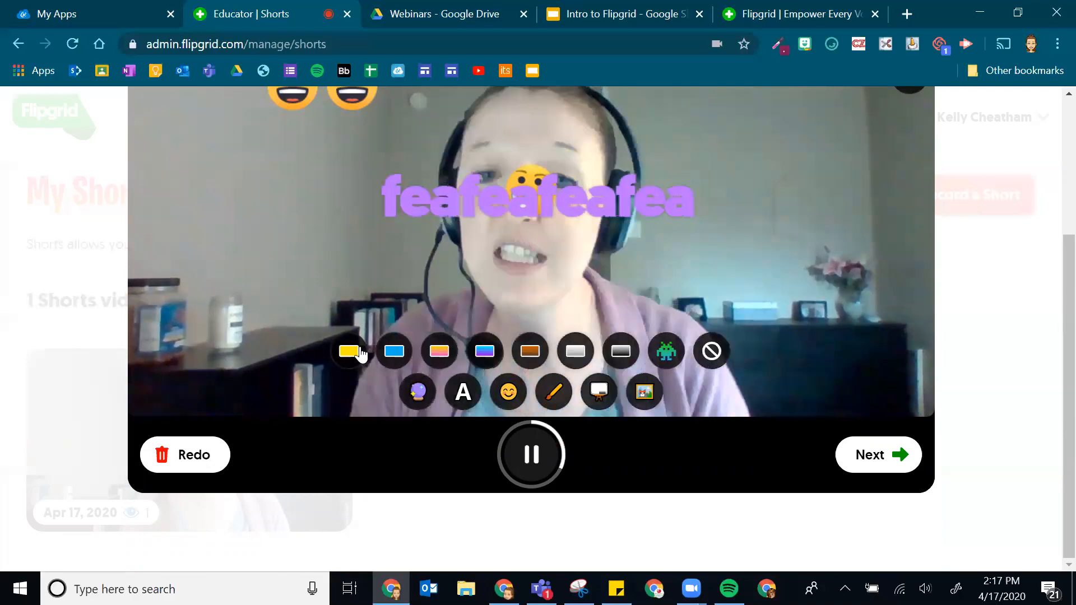
- Try the Warm, pink gradient and Pixel filters on the webcam picture
left_click(357, 353)
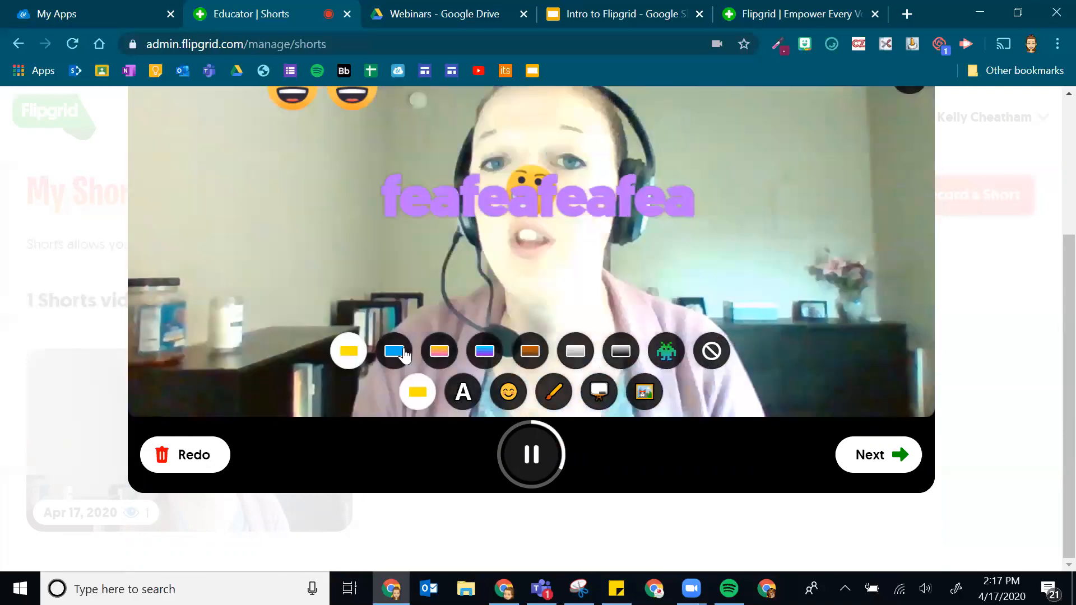
left_click(441, 352)
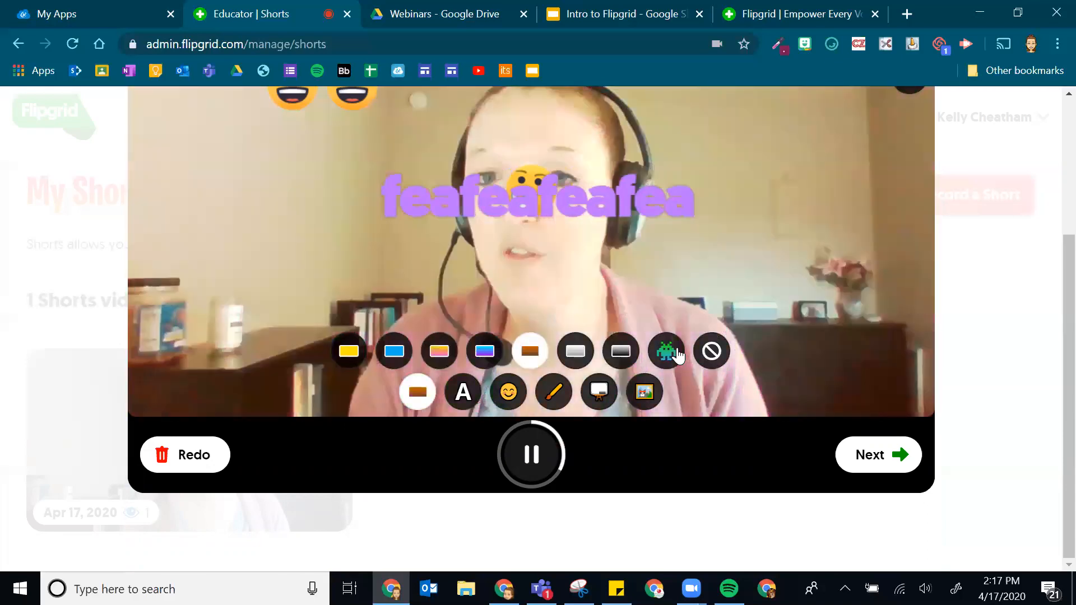
left_click(677, 353)
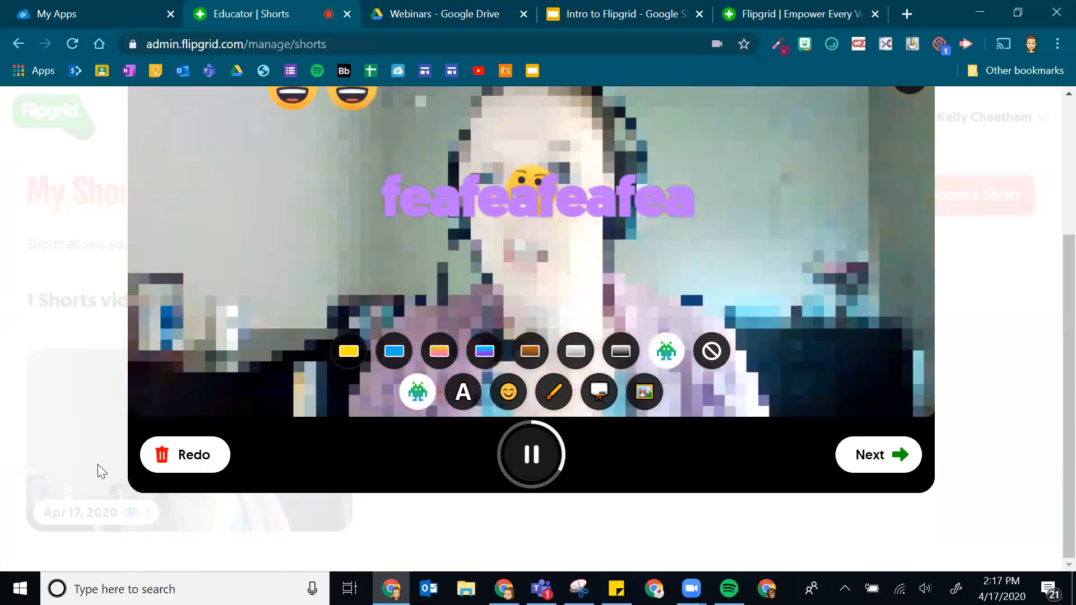
scroll(515, 161, "up", 3)
scroll(516, 161, "up", 1)
- Clear the emoji and text stickers and switch the Pixel filter back off
left_click(523, 164)
scroll(656, 446, "down", 2)
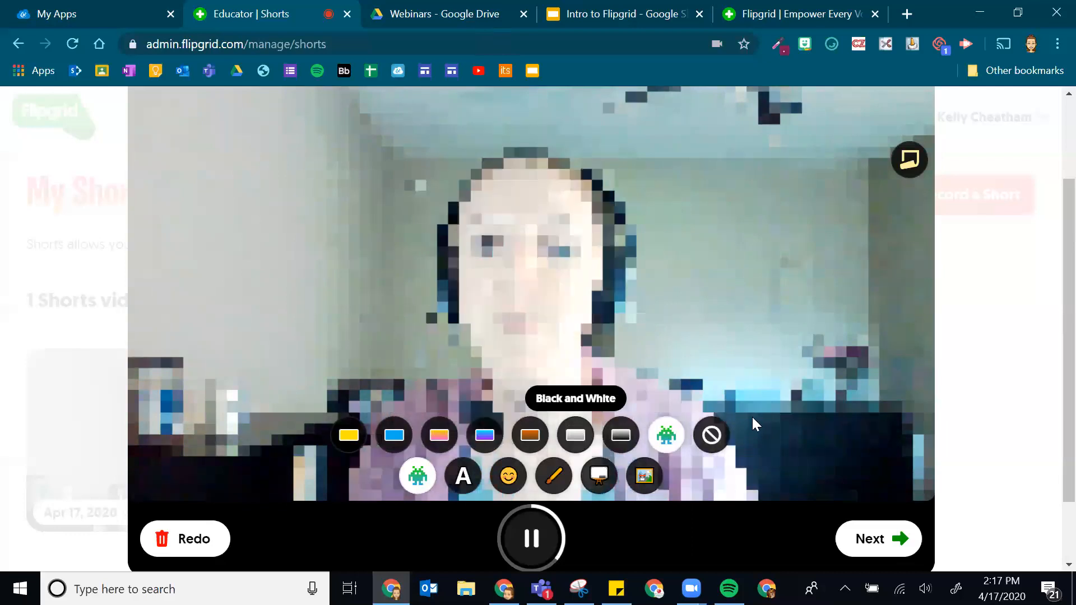
left_click(666, 435)
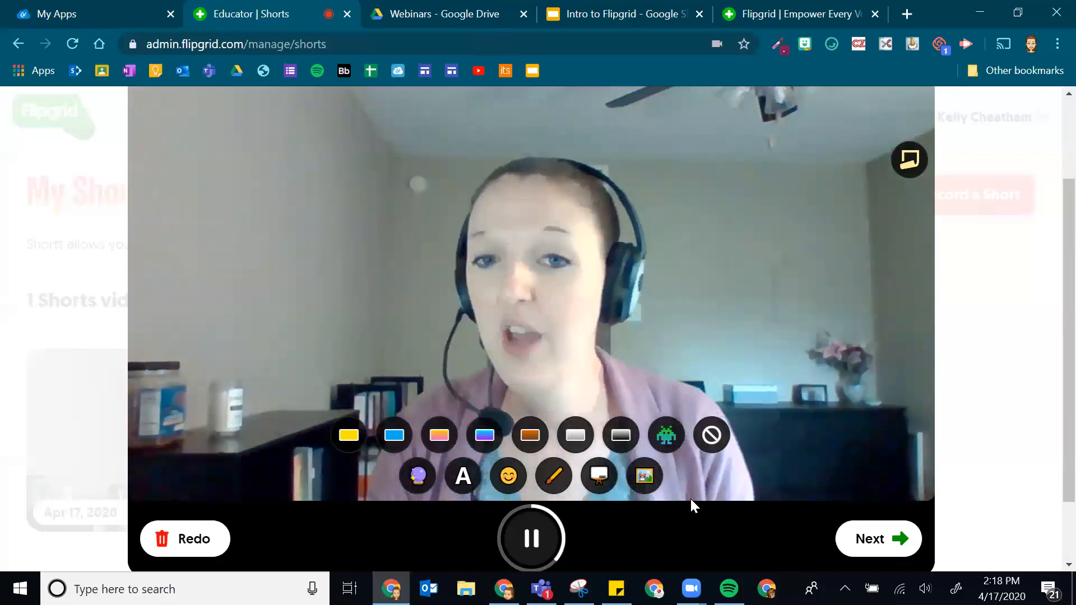
- Close the filter row and bring up Add Custom Sticker for a PNG or JPG photo
left_click(752, 430)
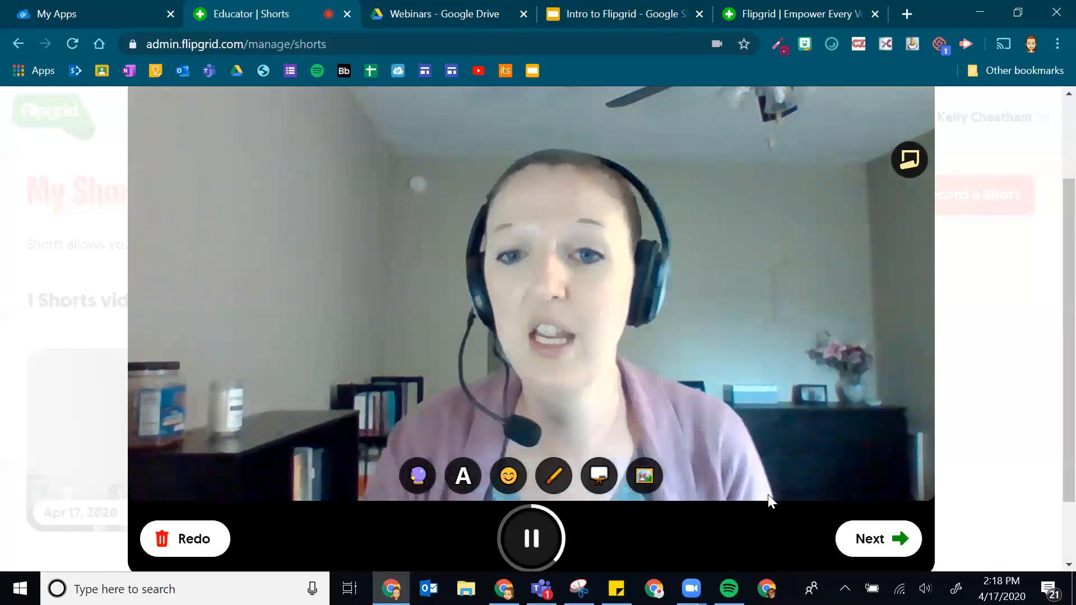
left_click(643, 476)
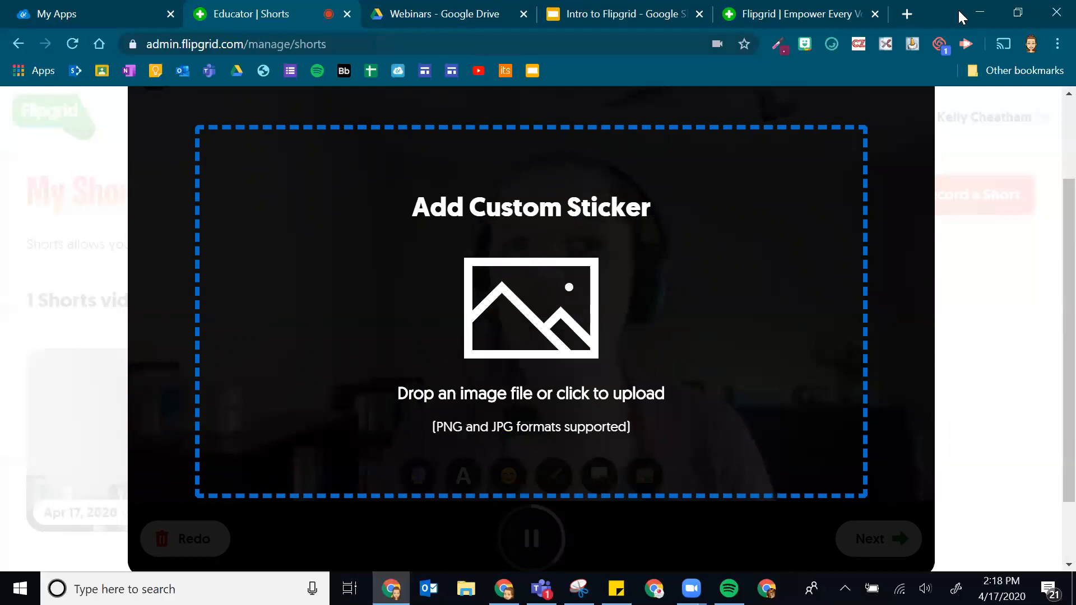
- Search Google in a new tab for 'tens frames'
key("ctrl+t")
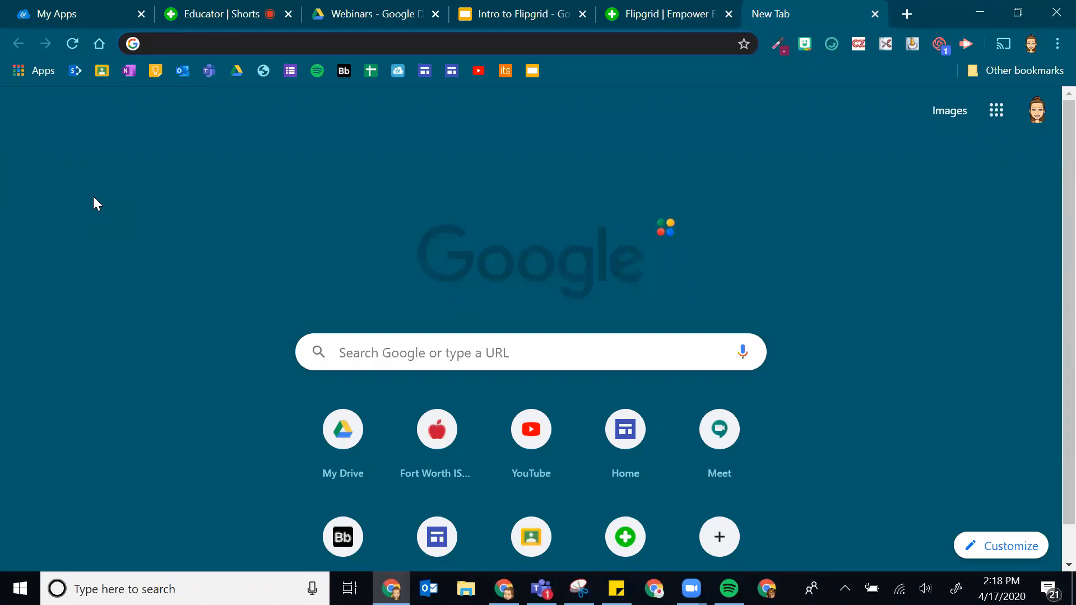
type("t")
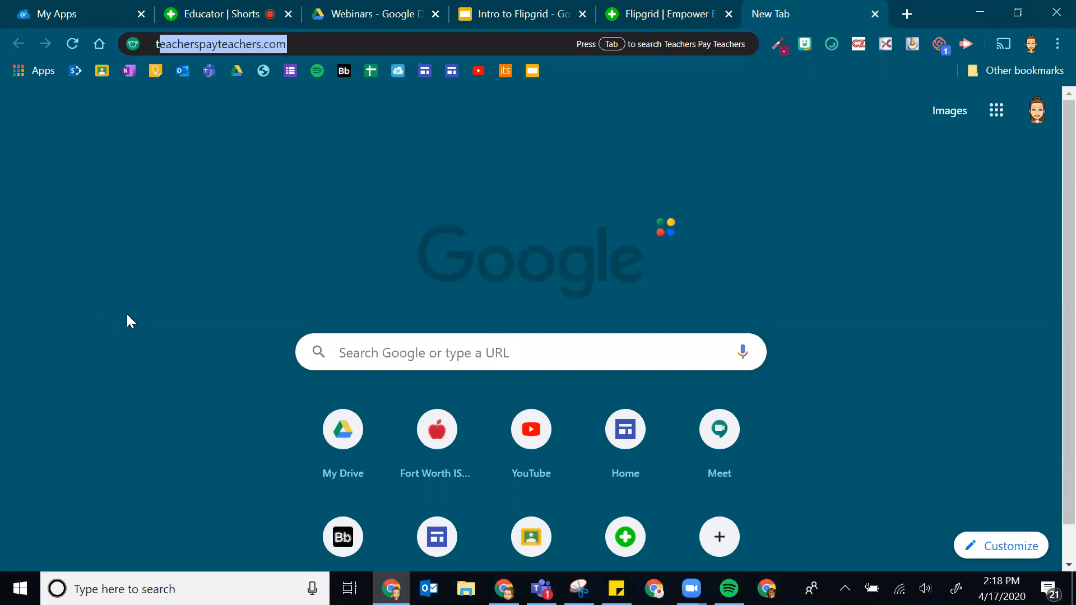
type("ens fra")
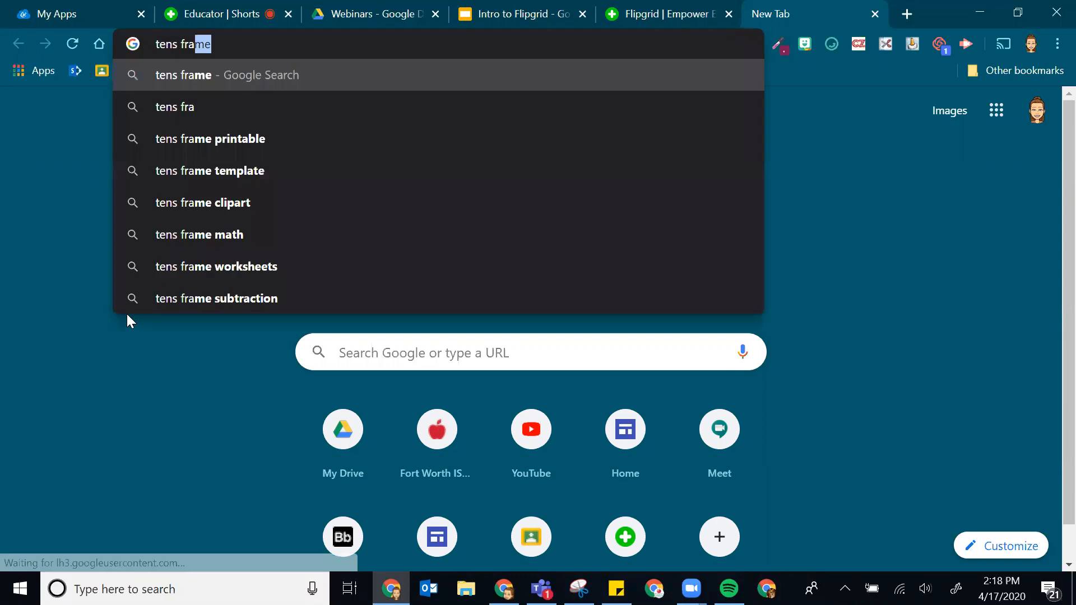
type("mes")
key("Return")
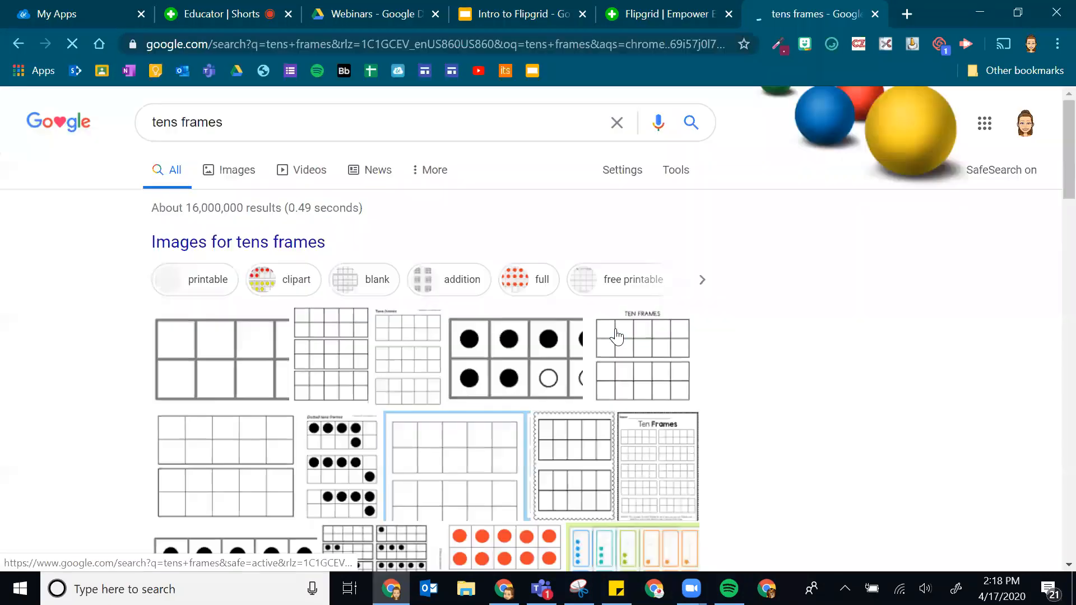
scroll(206, 405, "down", 1)
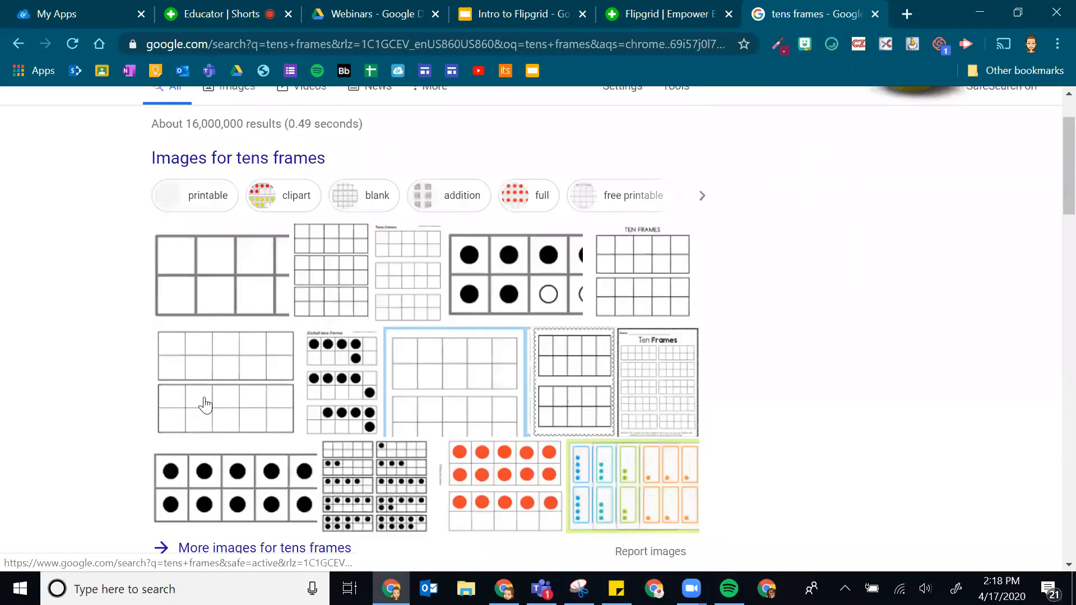
- Save the blank two-row tens frame image to the Desktop as 'tens frame.png'
right_click(225, 375)
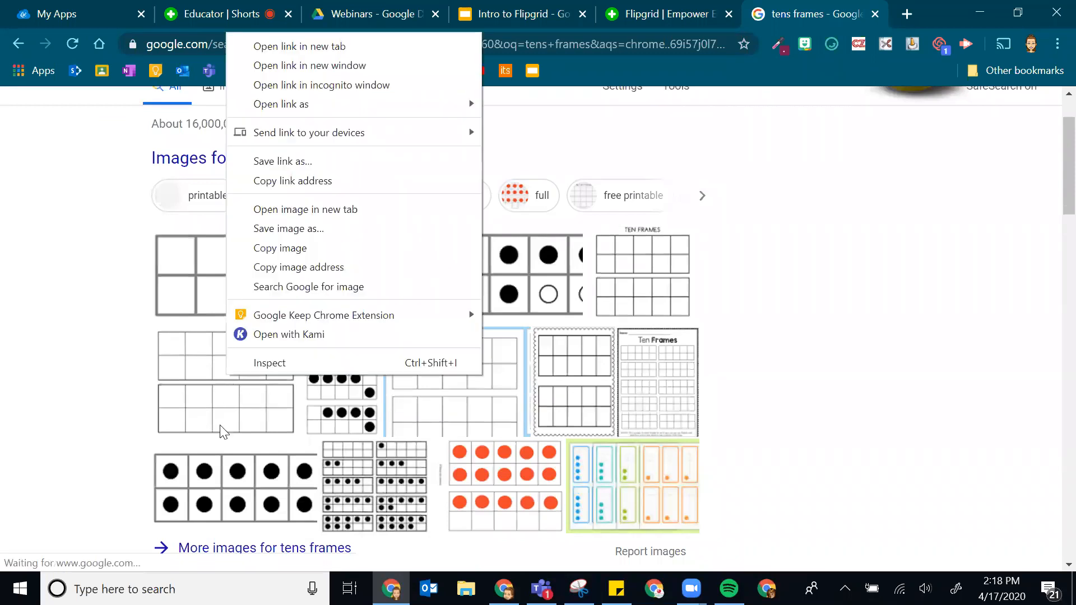
left_click(339, 231)
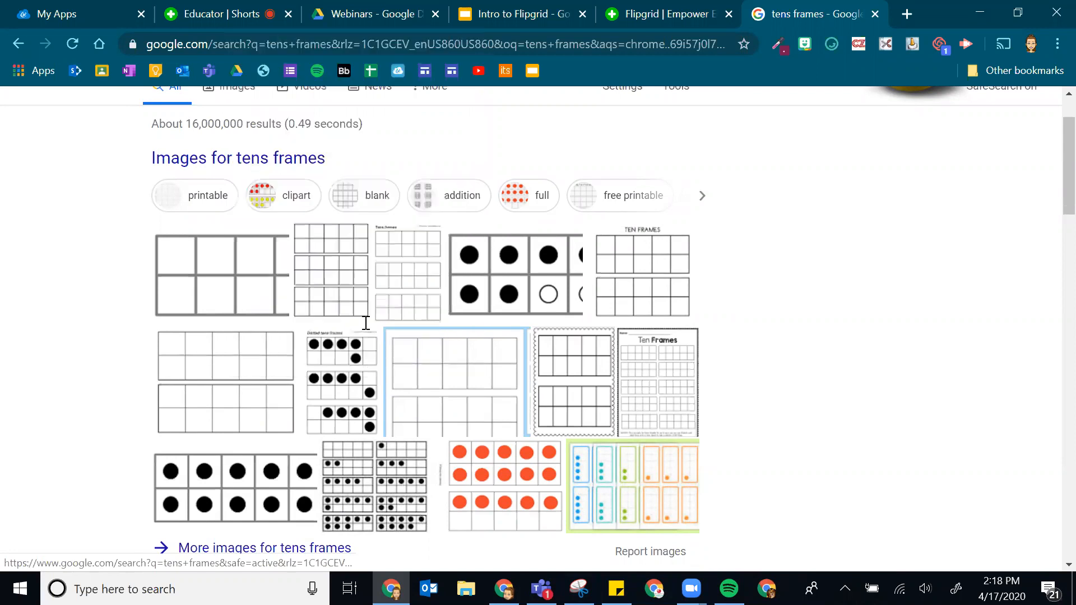
type("tens")
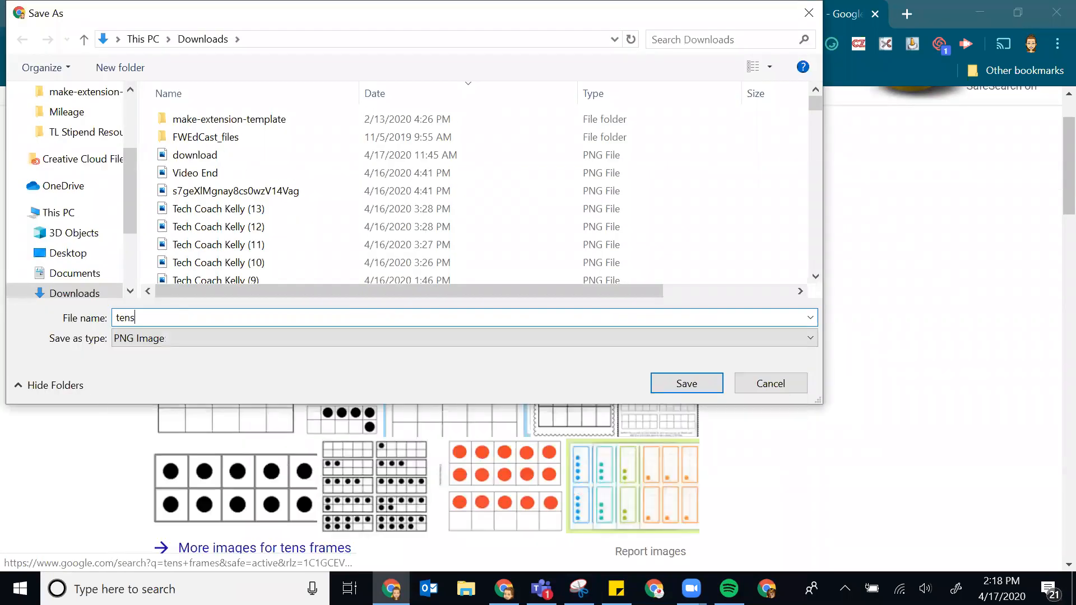
type(" frame")
left_click(41, 255)
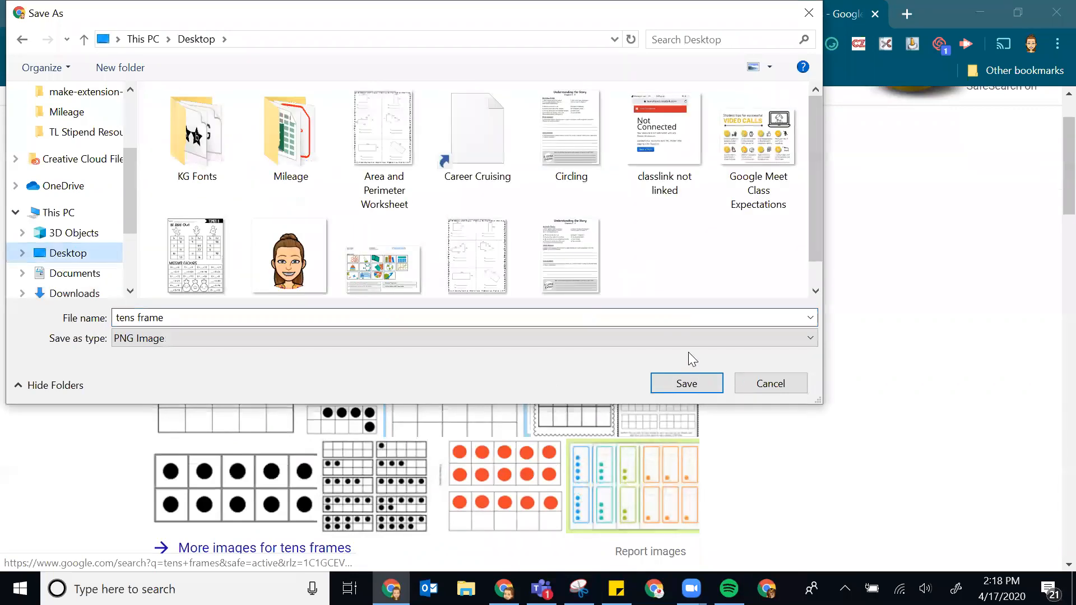
left_click(701, 383)
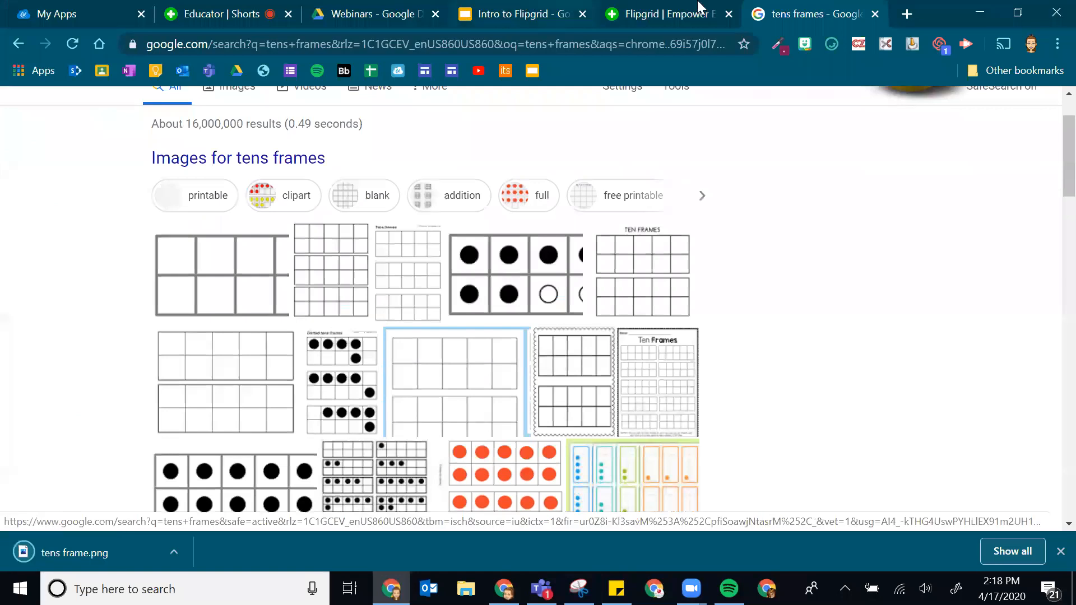
left_click(669, 12)
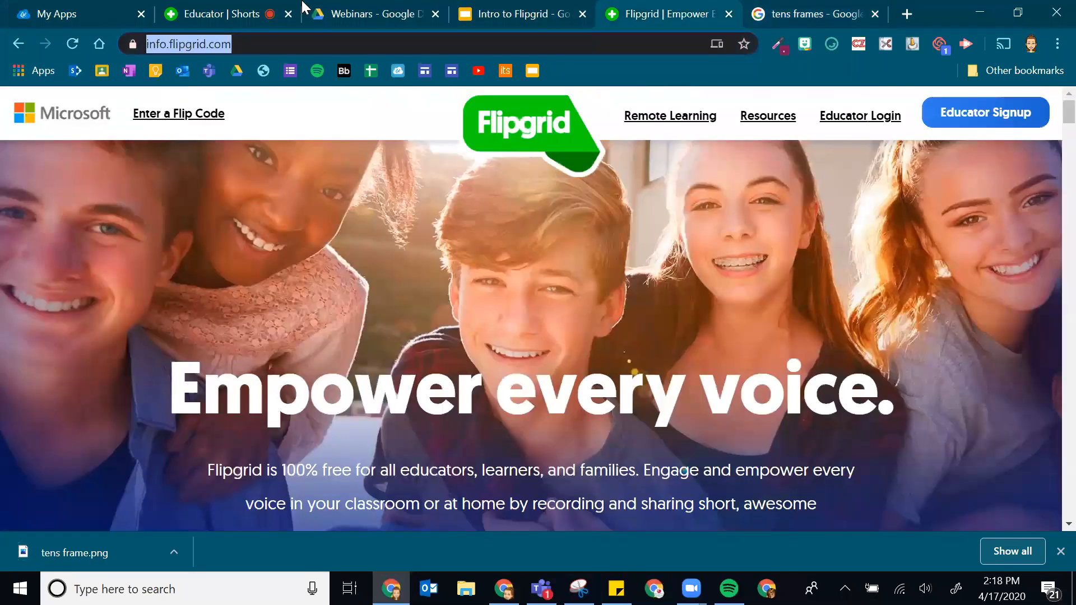
- Upload tens frame.png as a custom sticker and position it at the video's upper left
left_click(238, 10)
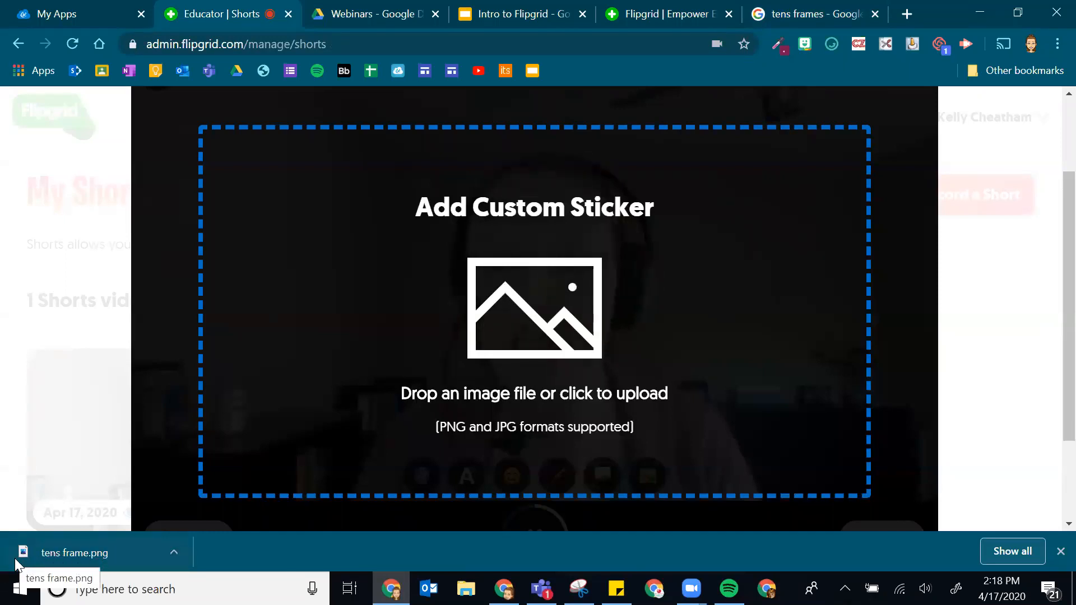
left_click_drag(27, 560, 531, 244)
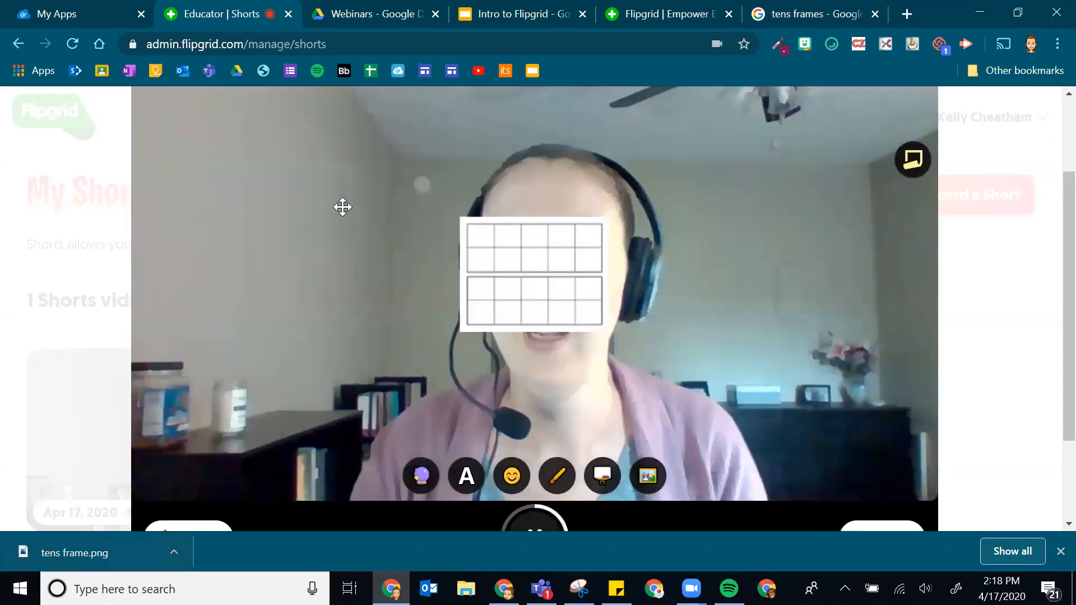
left_click_drag(534, 281, 343, 206)
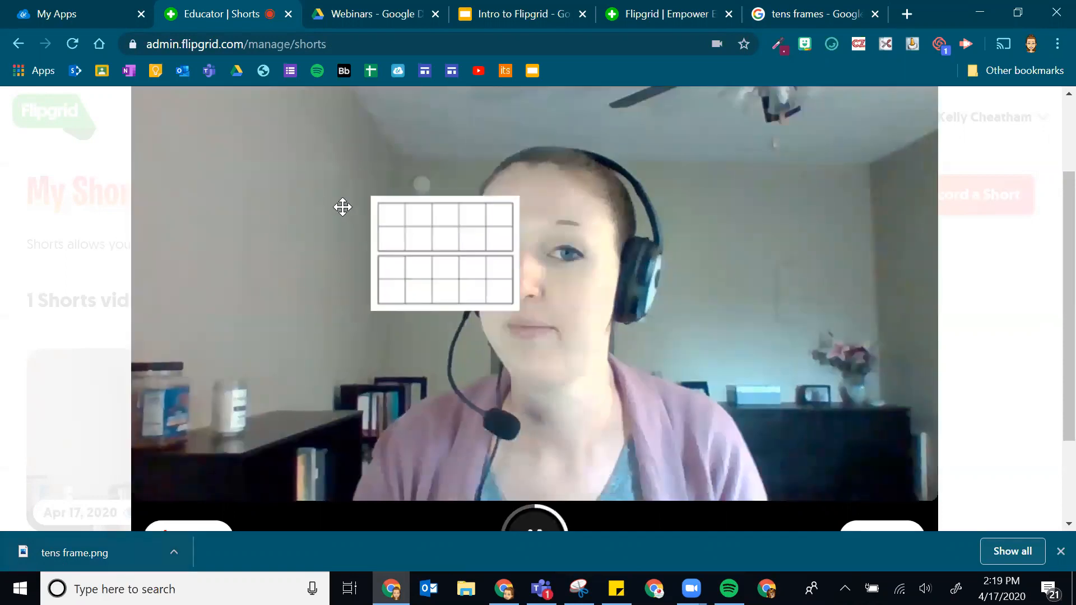
left_click_drag(423, 256, 355, 257)
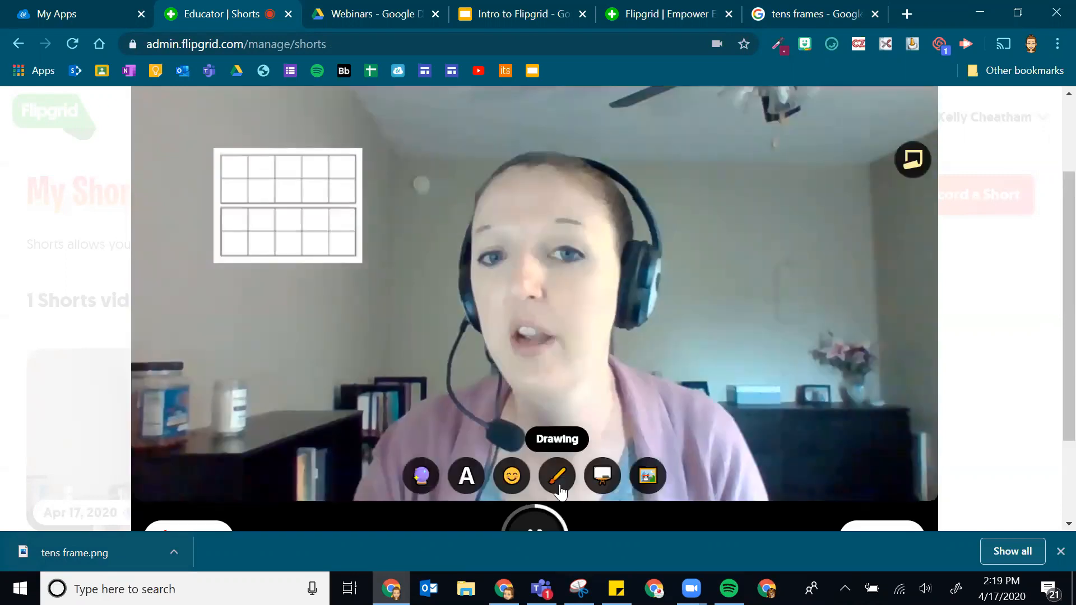
- Use the pencil tool to mark six red dots in the tens frame sticker's cells
left_click(558, 486)
left_click(234, 164)
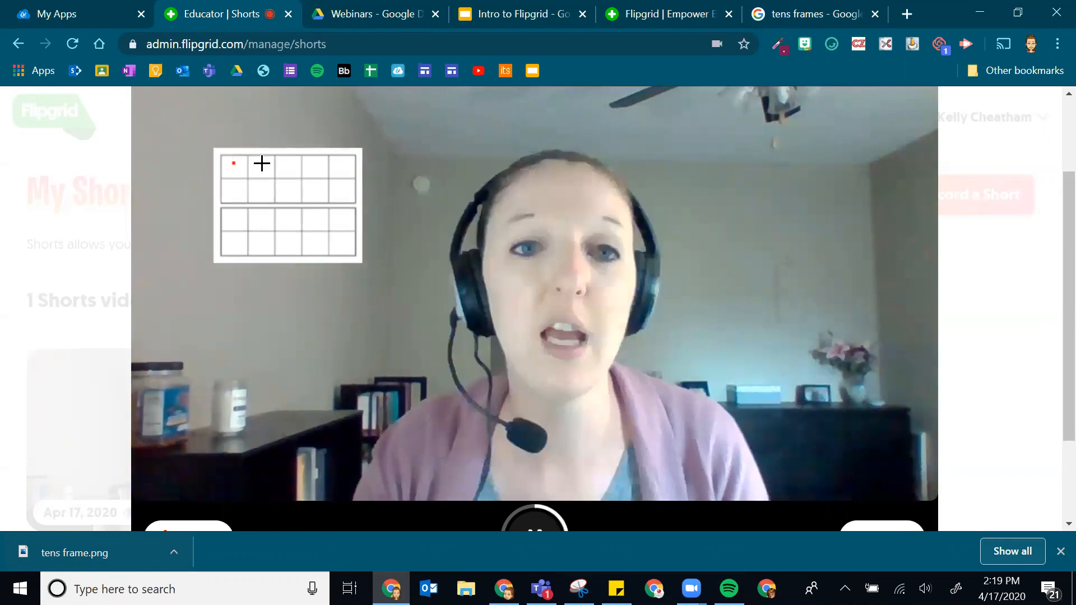
left_click(261, 163)
left_click(259, 190)
left_click(279, 190)
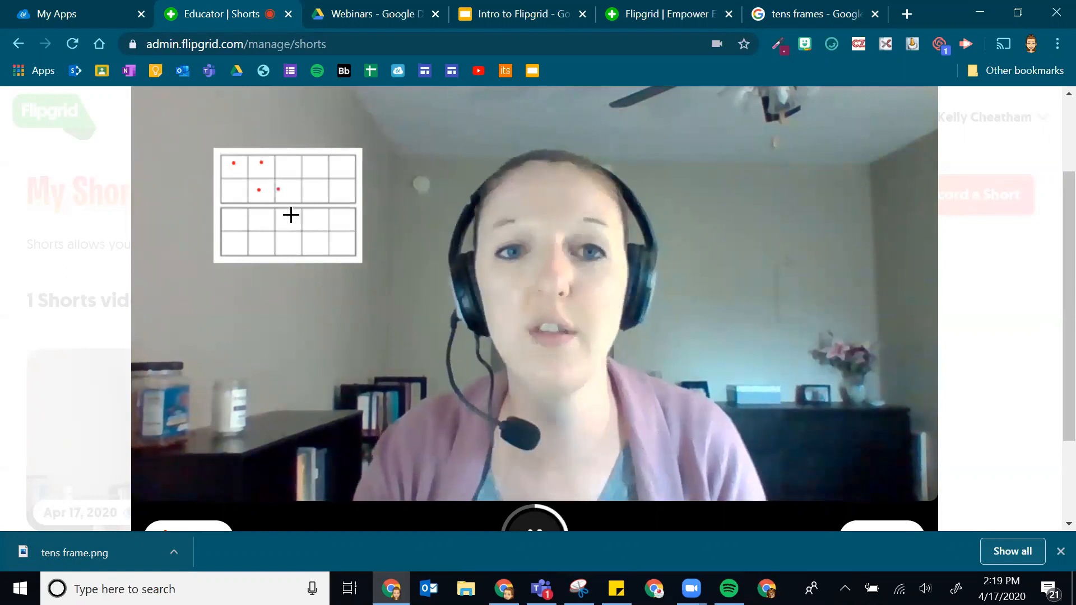
left_click(290, 239)
left_click(290, 214)
mouse_move(478, 503)
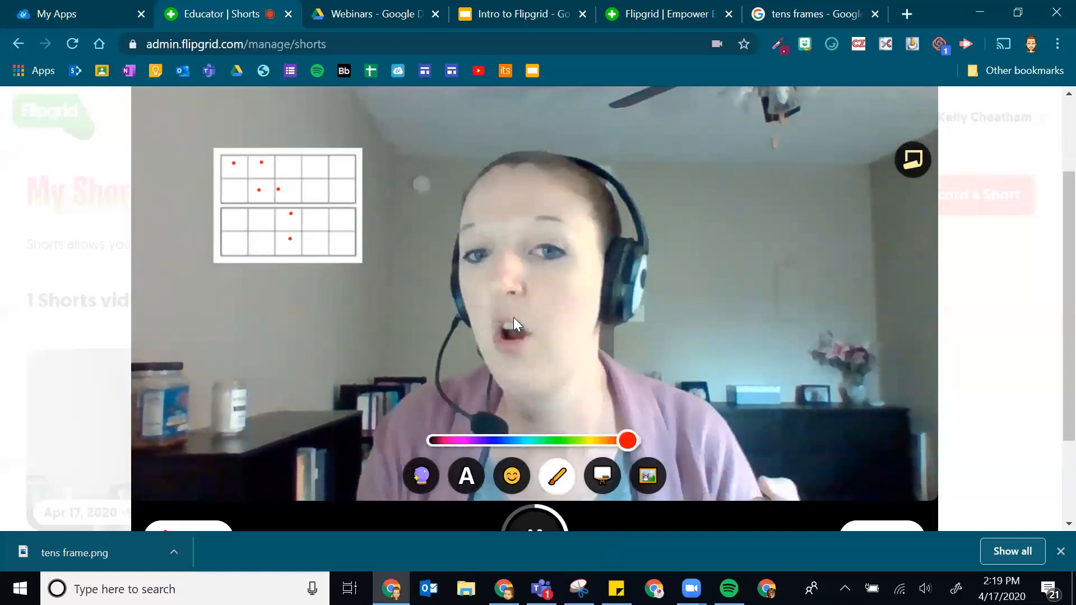
scroll(546, 279, "down", 2)
scroll(447, 385, "up", 3)
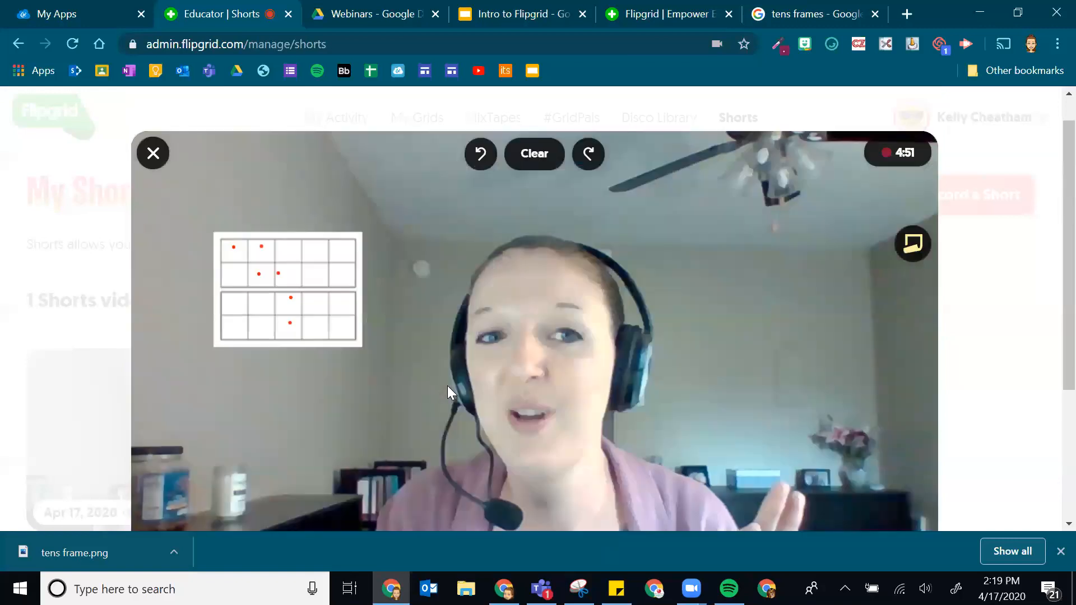
scroll(513, 228, "down", 2)
scroll(543, 468, "down", 3)
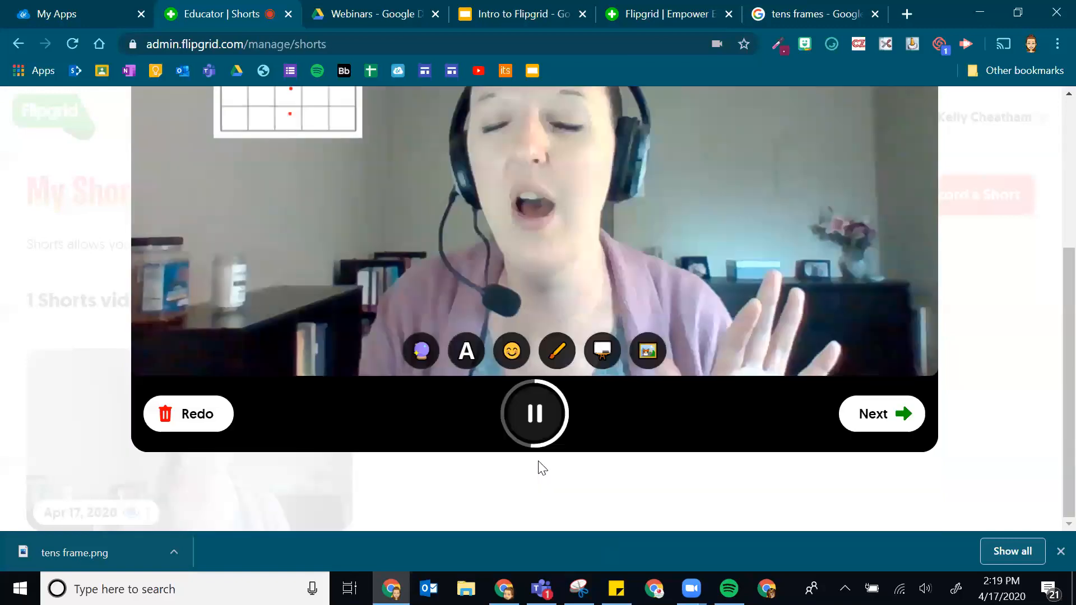
- Stop the recording, leaving it paused after toggling pause and resume
left_click(527, 443)
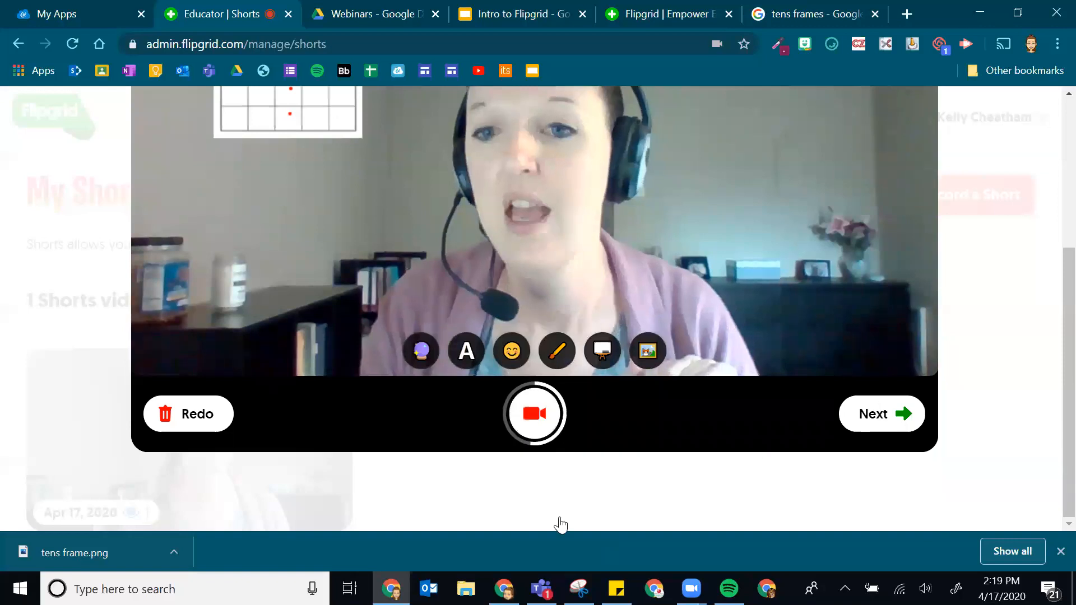
scroll(532, 513, "up", 1)
left_click(532, 512)
left_click(532, 512)
left_click(533, 512)
left_click(533, 513)
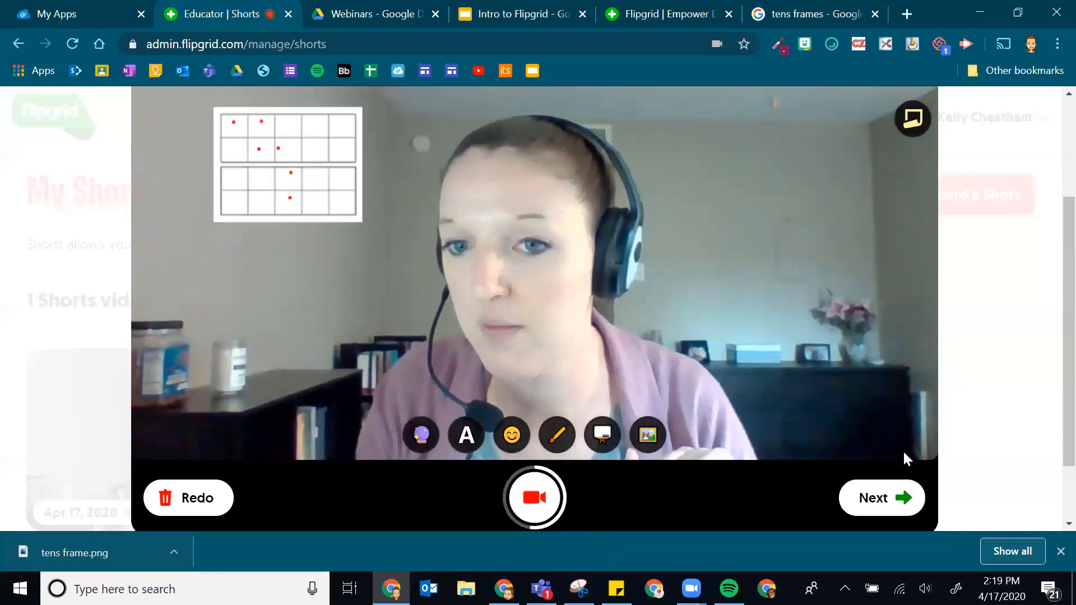
- Review the recorded clip timeline, then return to the camera via Add More
left_click(883, 504)
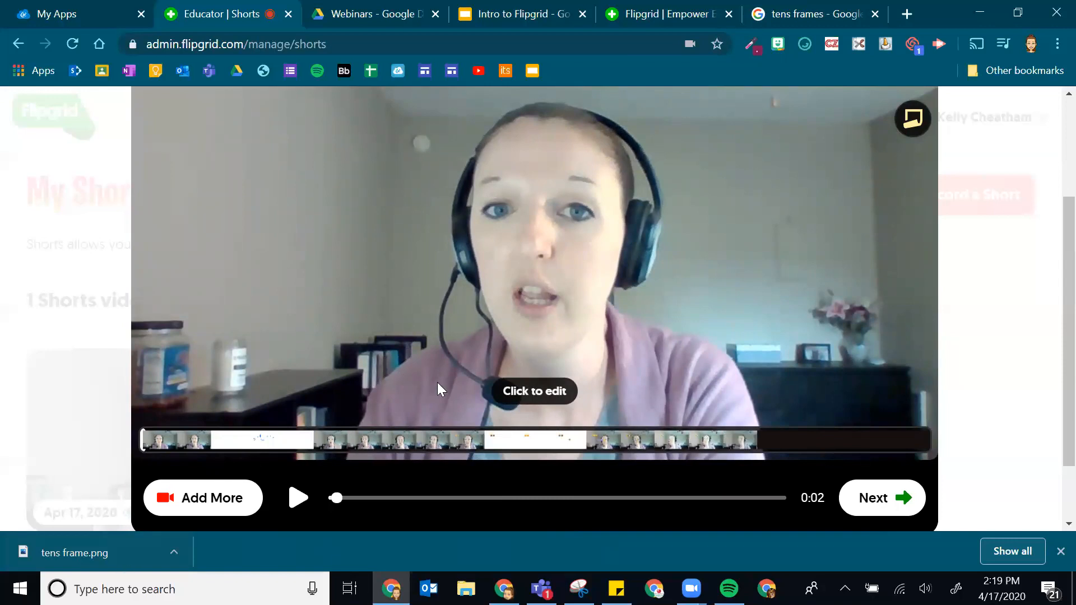
scroll(494, 341, "up", 2)
scroll(650, 282, "down", 2)
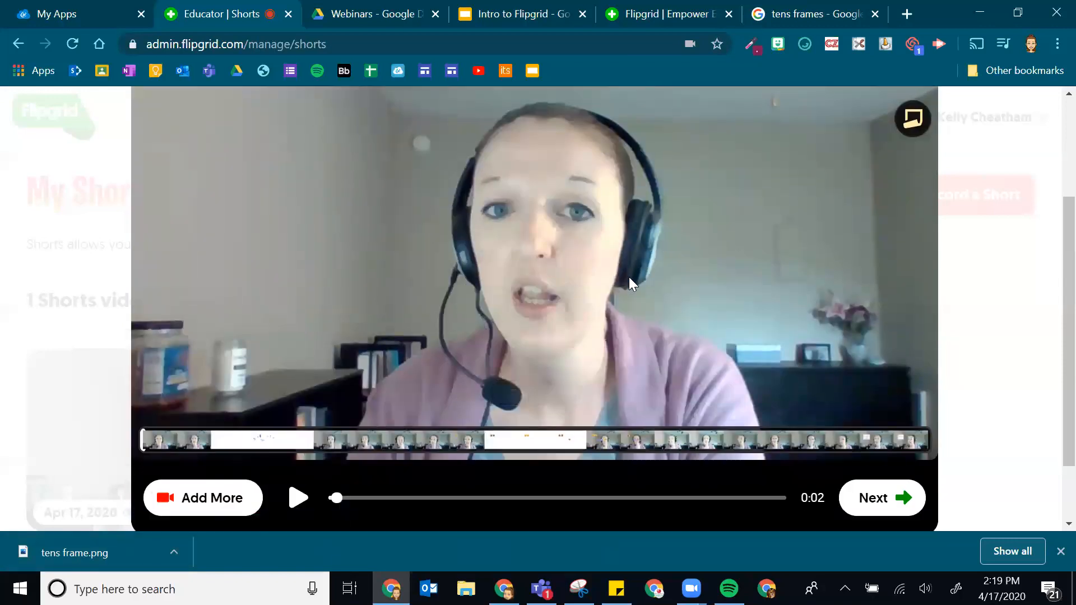
left_click(174, 501)
- Switch the recorder to Screen Recording (Beta) after toggling audio off and back on
scroll(477, 454, "down", 1)
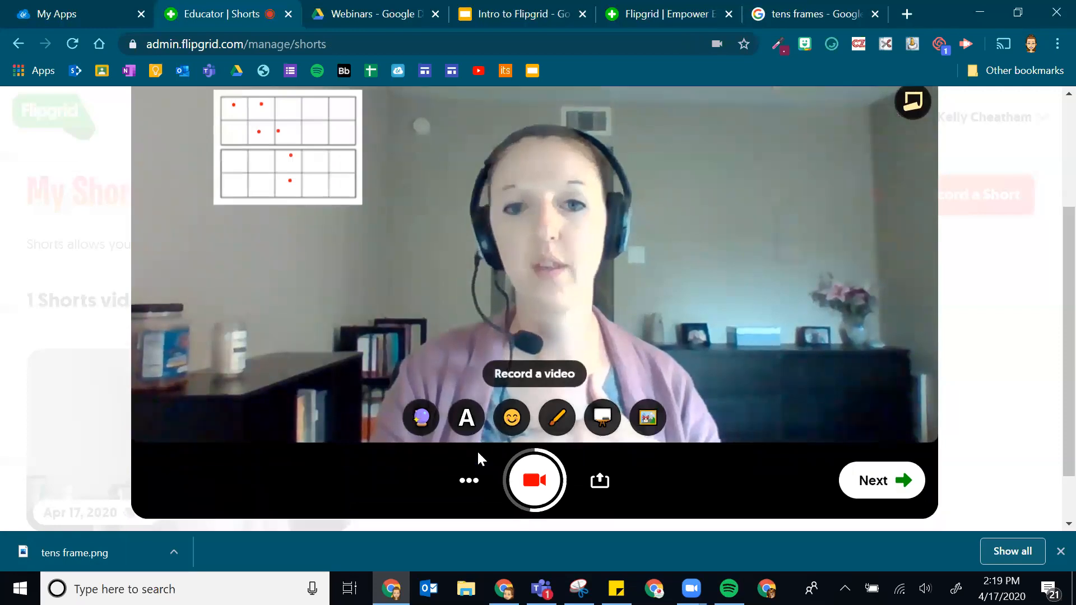
scroll(477, 457, "down", 2)
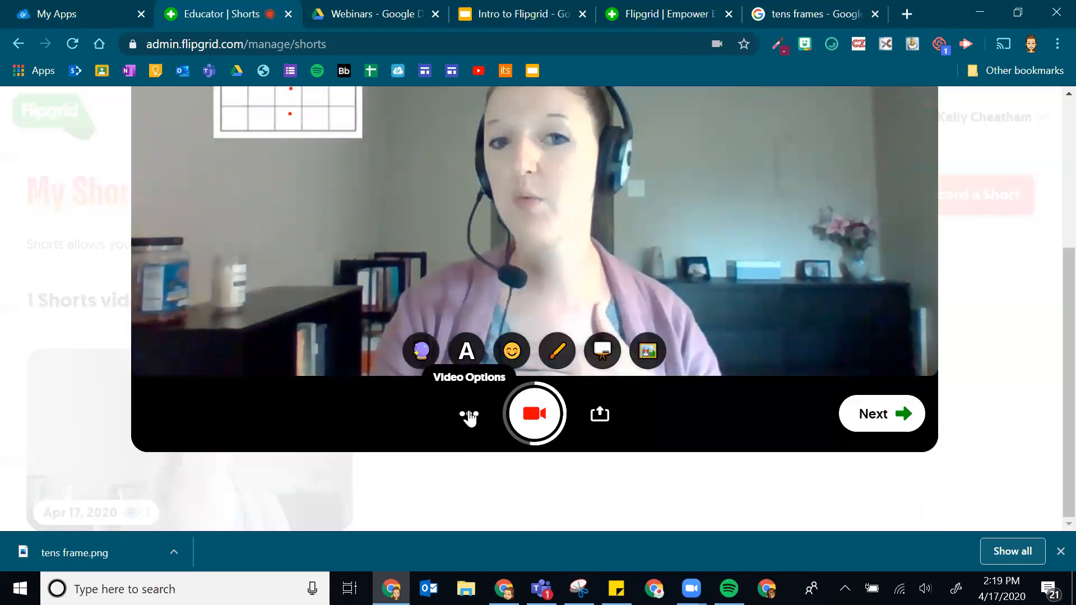
left_click(469, 416)
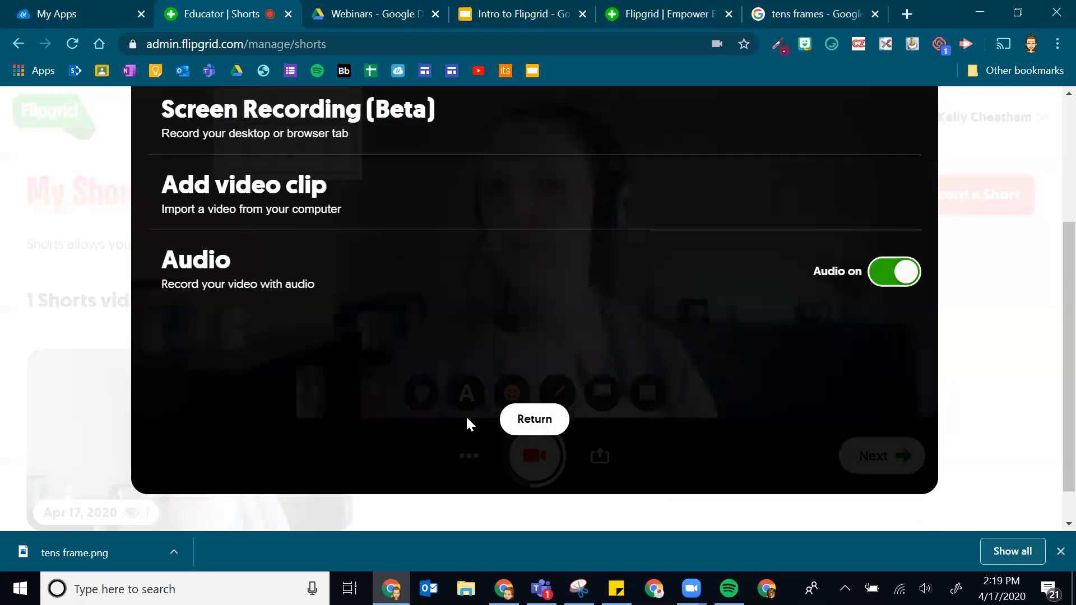
scroll(470, 423, "up", 3)
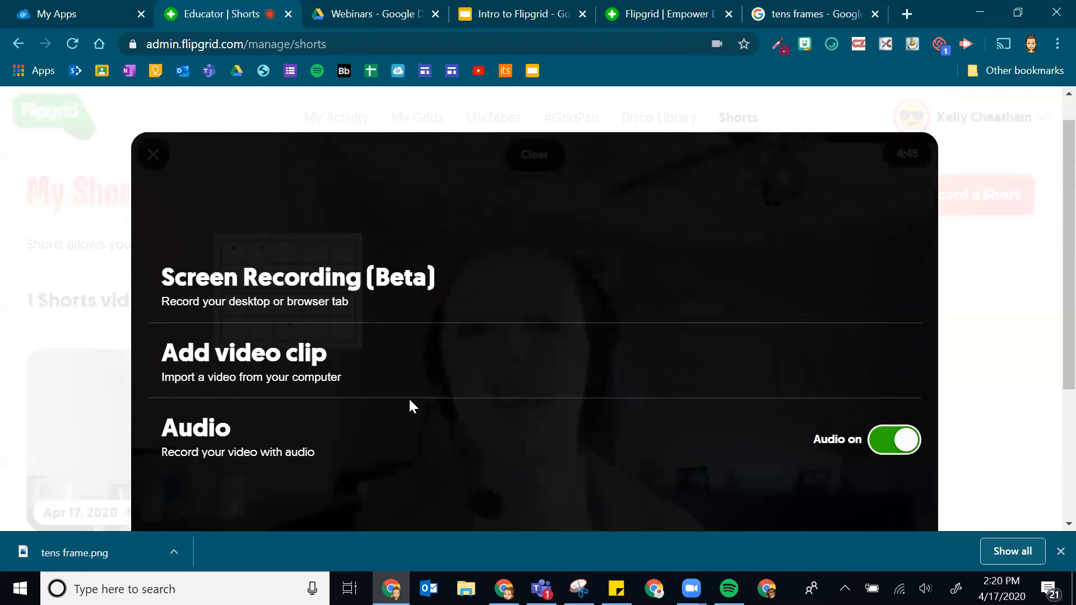
left_click(887, 447)
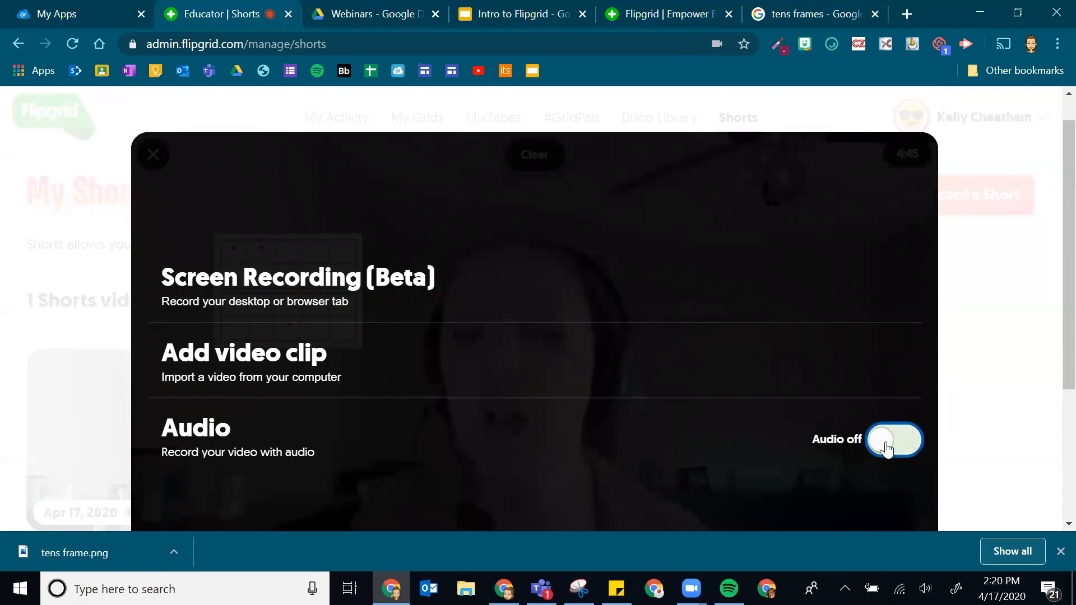
scroll(891, 358, "down", 2)
left_click(883, 377)
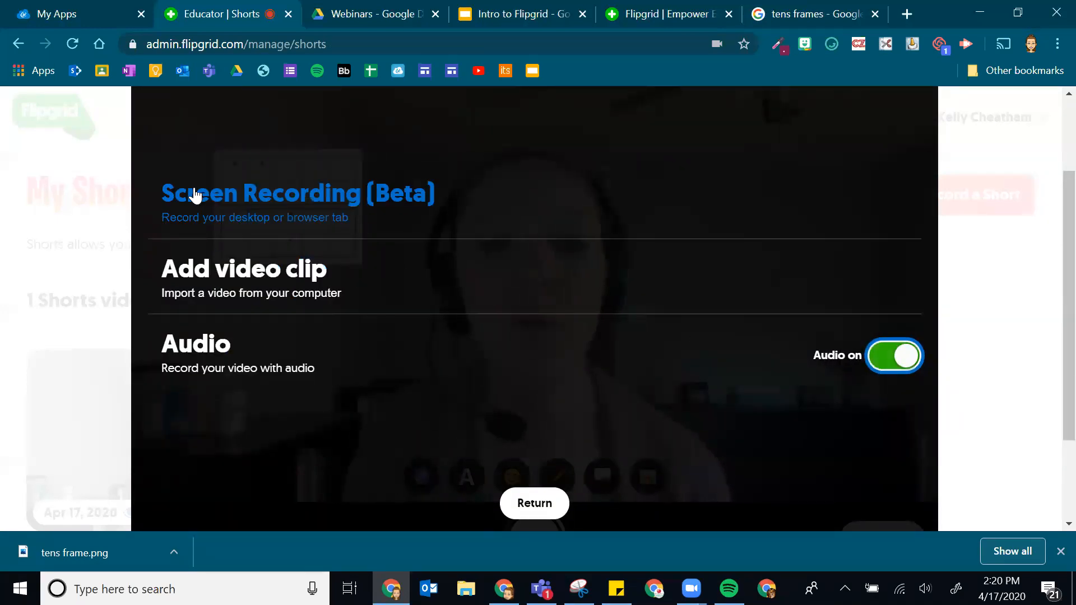
left_click(211, 213)
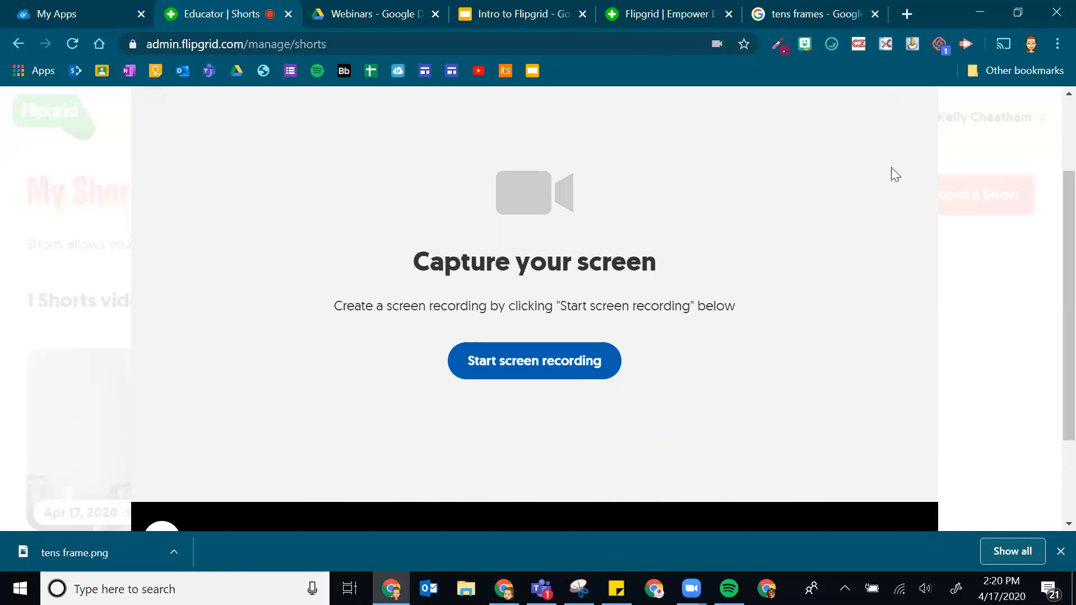
- Start capturing the entire Screen 1, hide the sharing bar, and bring up the Intro to Flipgrid slides
left_click(527, 361)
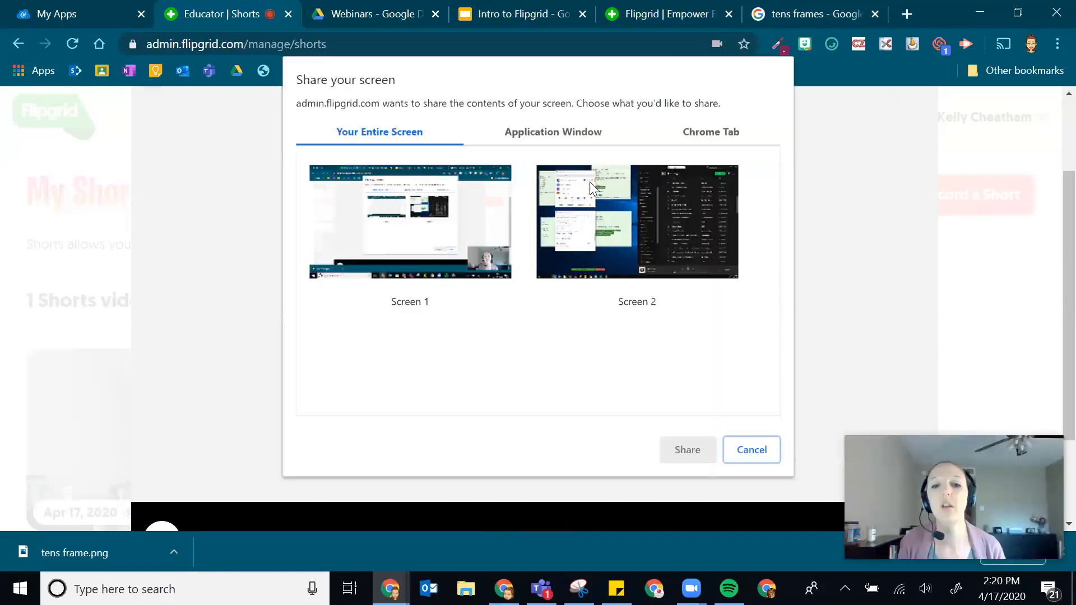
left_click(403, 242)
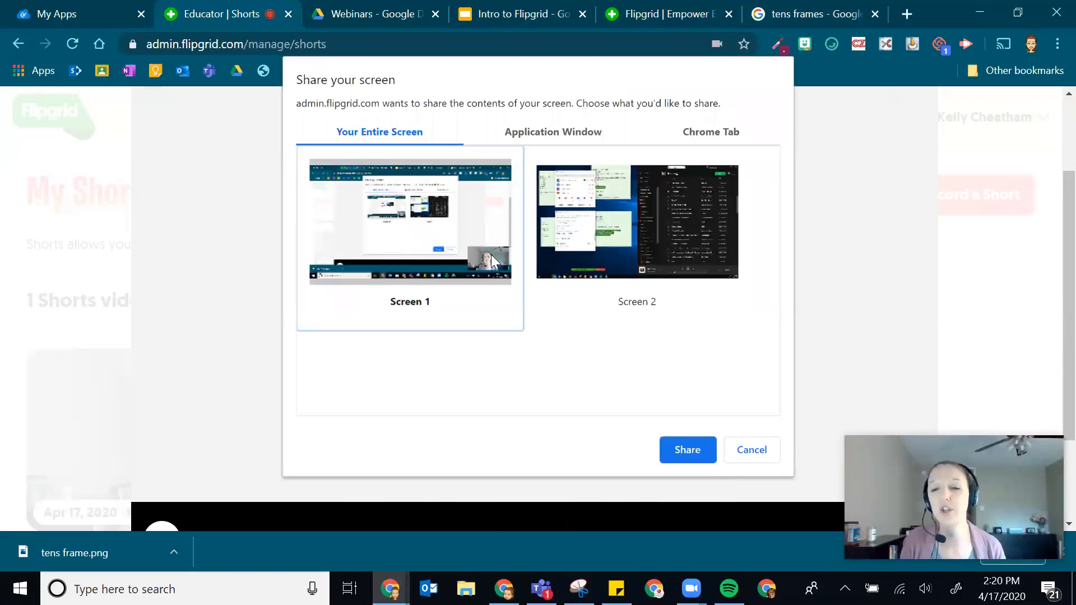
left_click(681, 450)
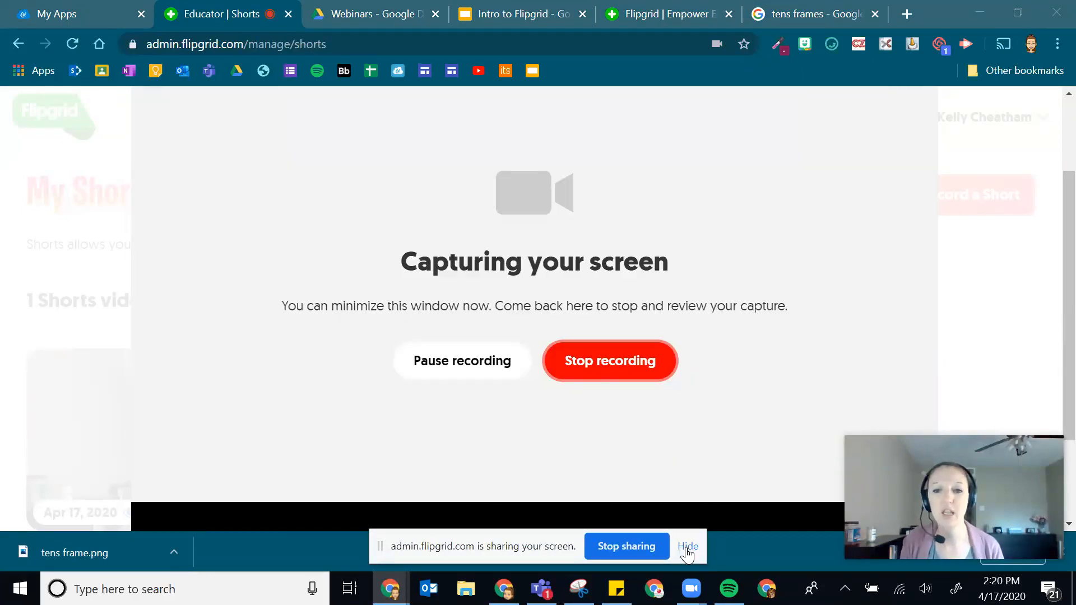
left_click(687, 547)
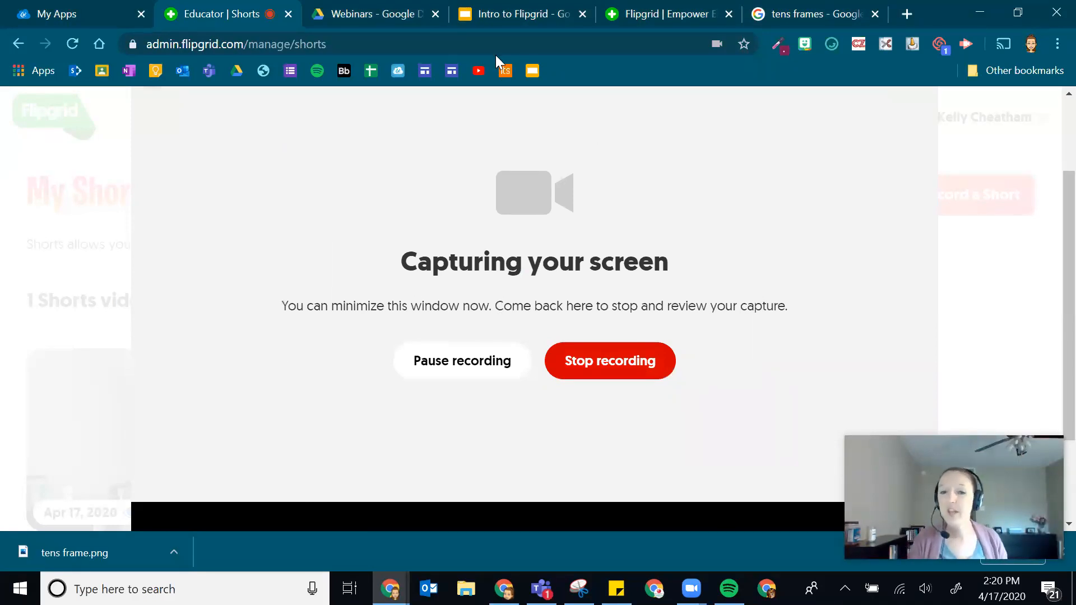
left_click(514, 11)
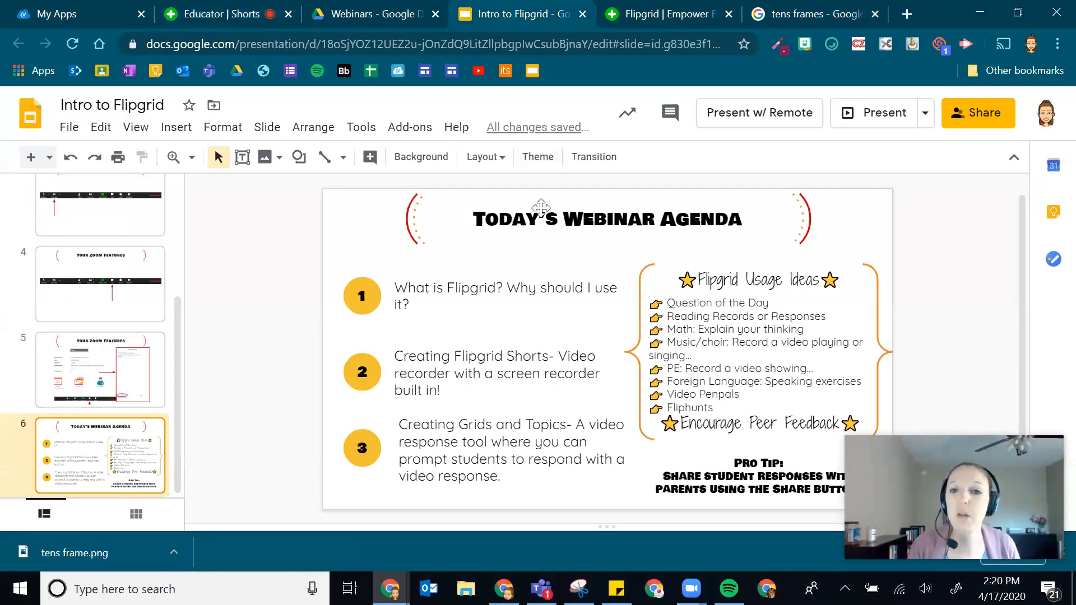
- Click over the Today's Webinar Agenda title and arcs, then return to the Educator | Shorts tab
left_click(540, 219)
left_click(437, 230)
left_click(365, 234)
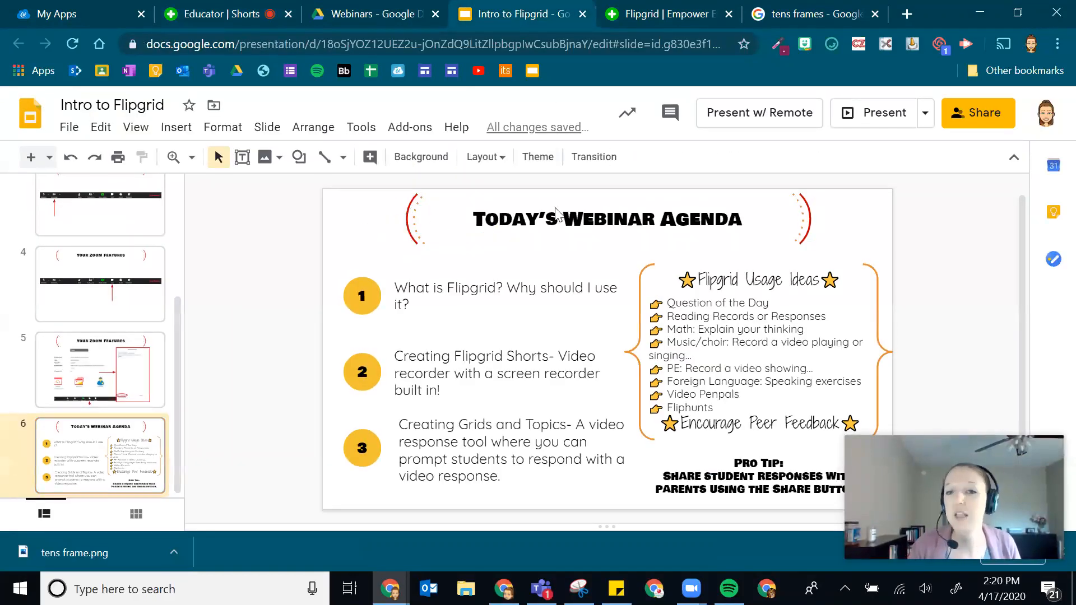
left_click(560, 216)
left_click(818, 220)
left_click(803, 228)
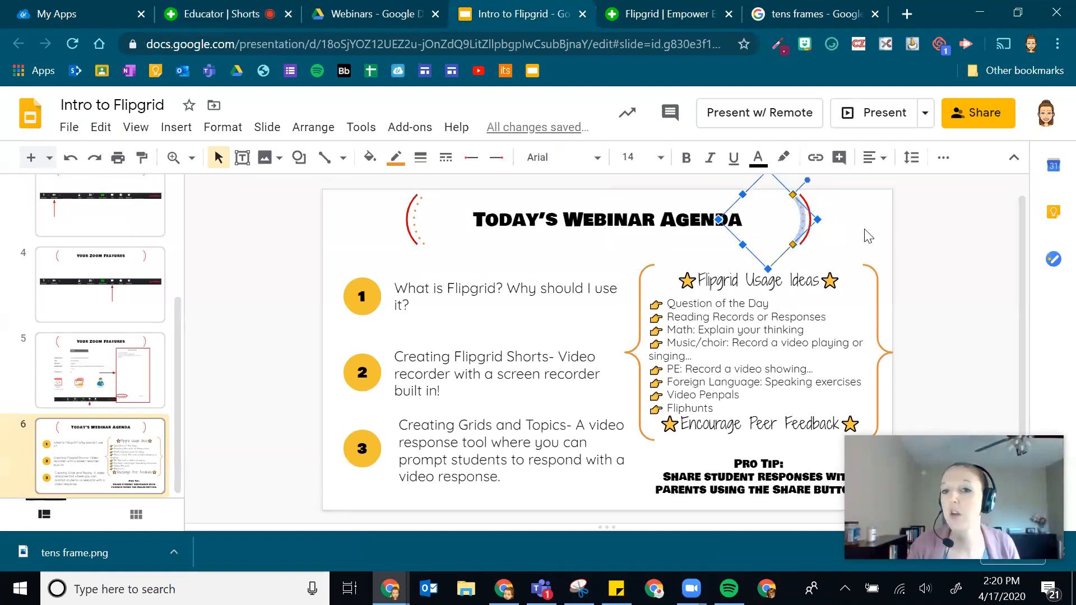
left_click(392, 245)
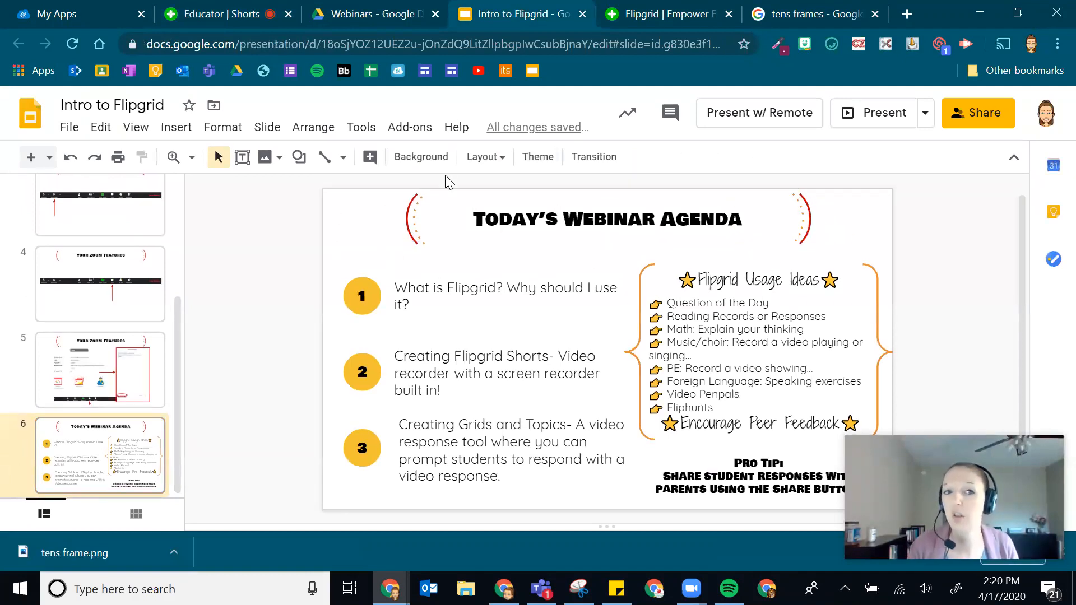
left_click(221, 16)
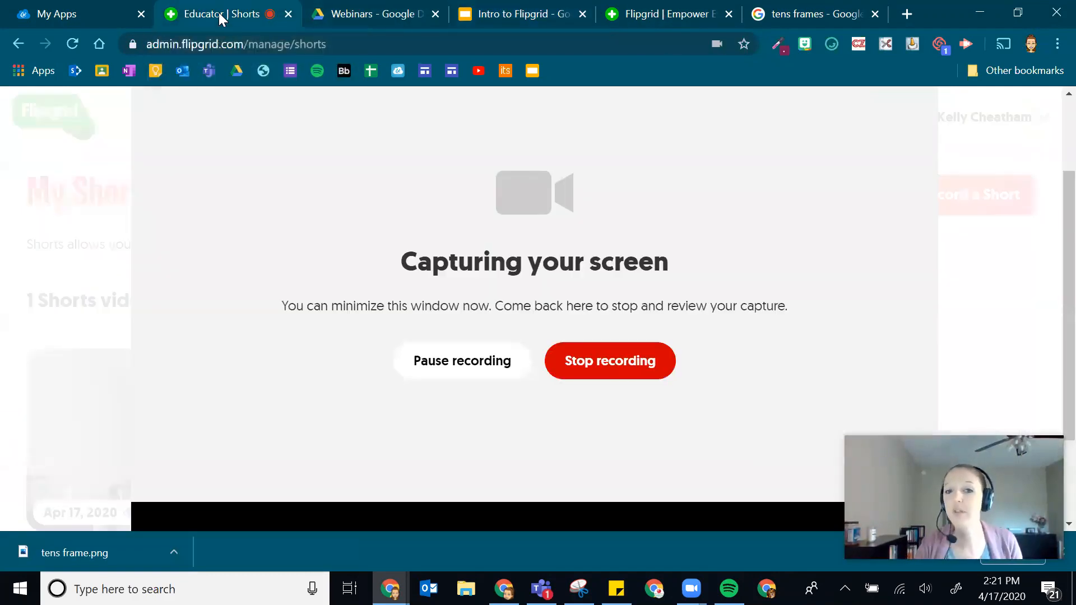
- Stop the screen recording, preview the Agenda slide clip, and confirm it into the short
left_click(652, 359)
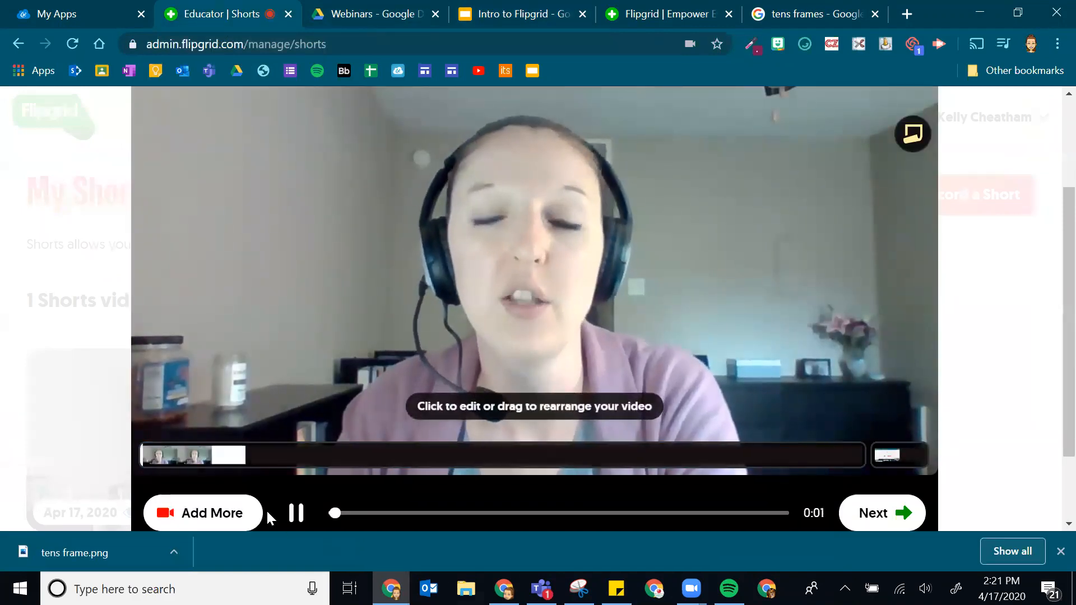
left_click(296, 513)
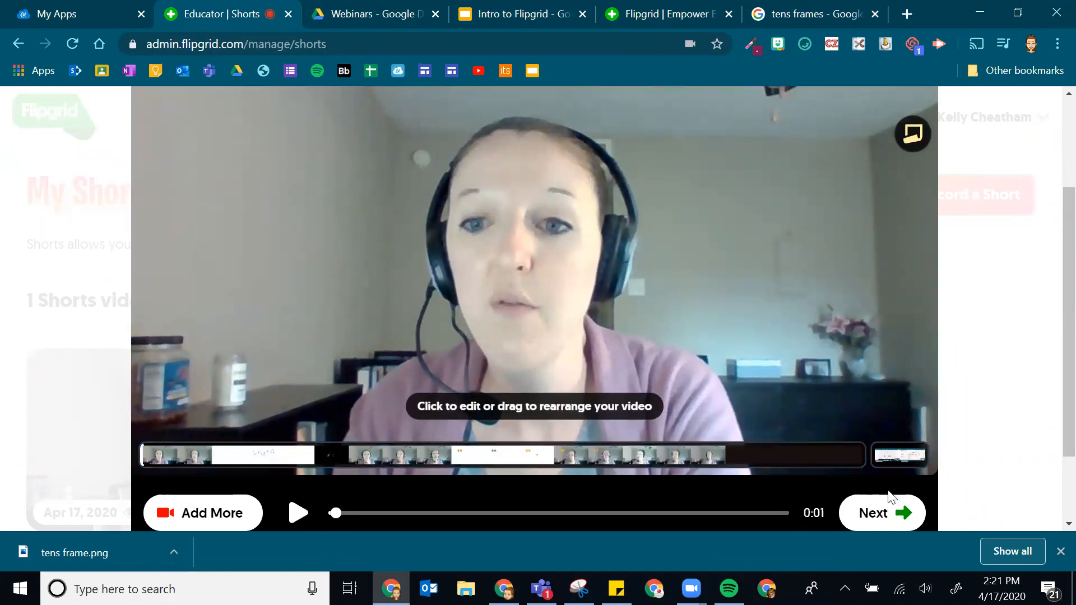
left_click(883, 461)
left_click(298, 522)
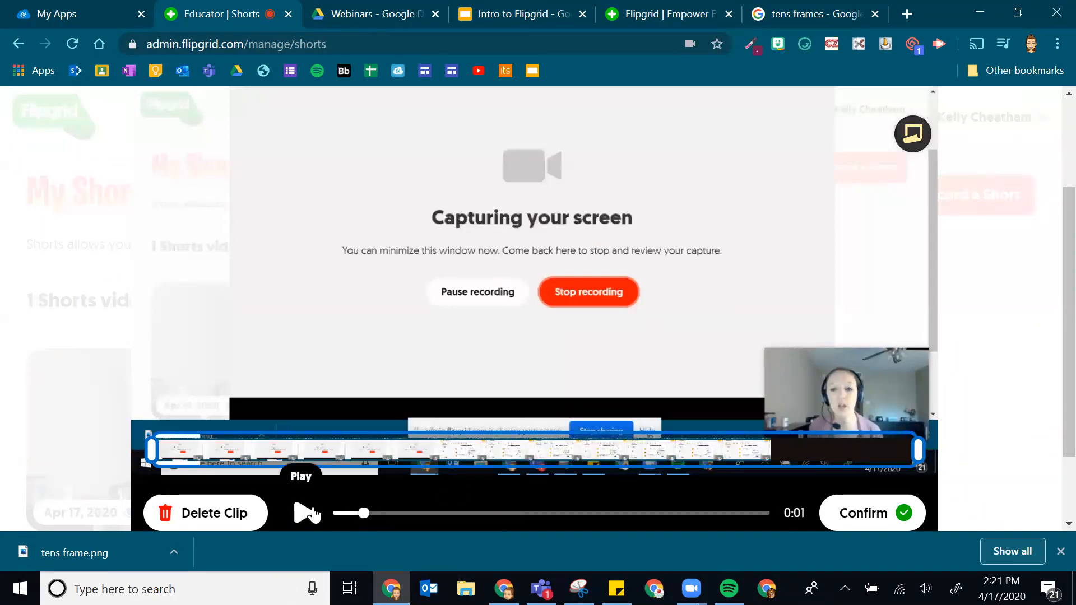
left_click(302, 513)
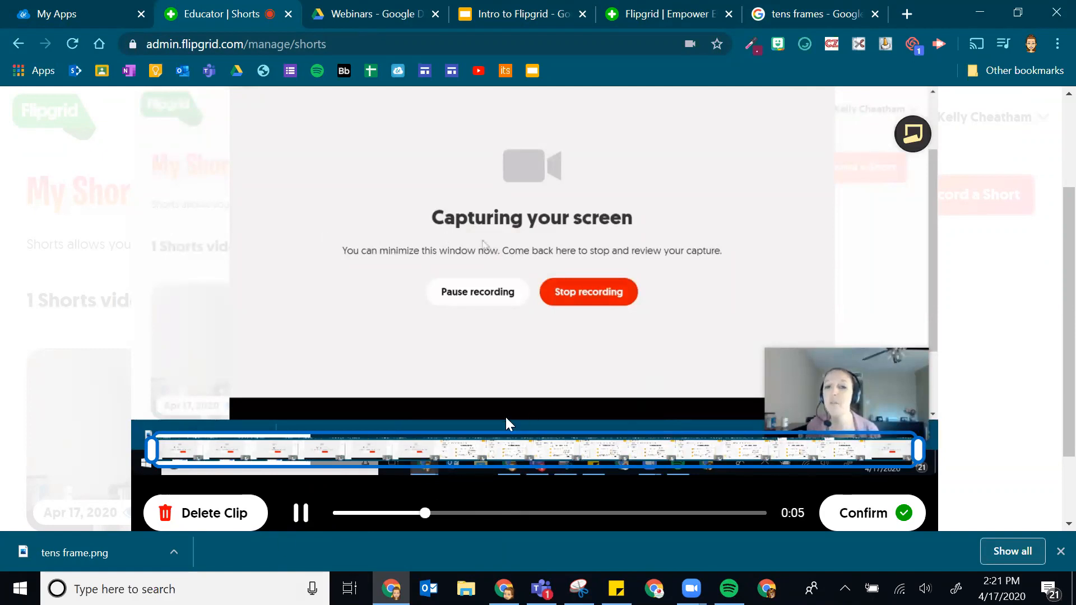
left_click_drag(466, 513, 559, 512)
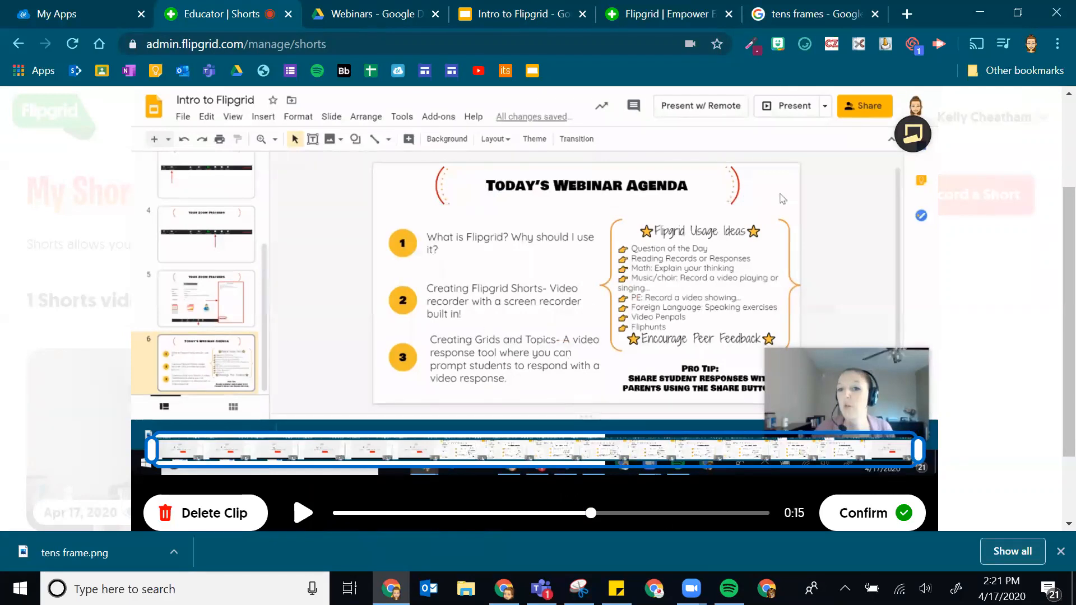
scroll(725, 495, "down", 2)
scroll(677, 429, "up", 4)
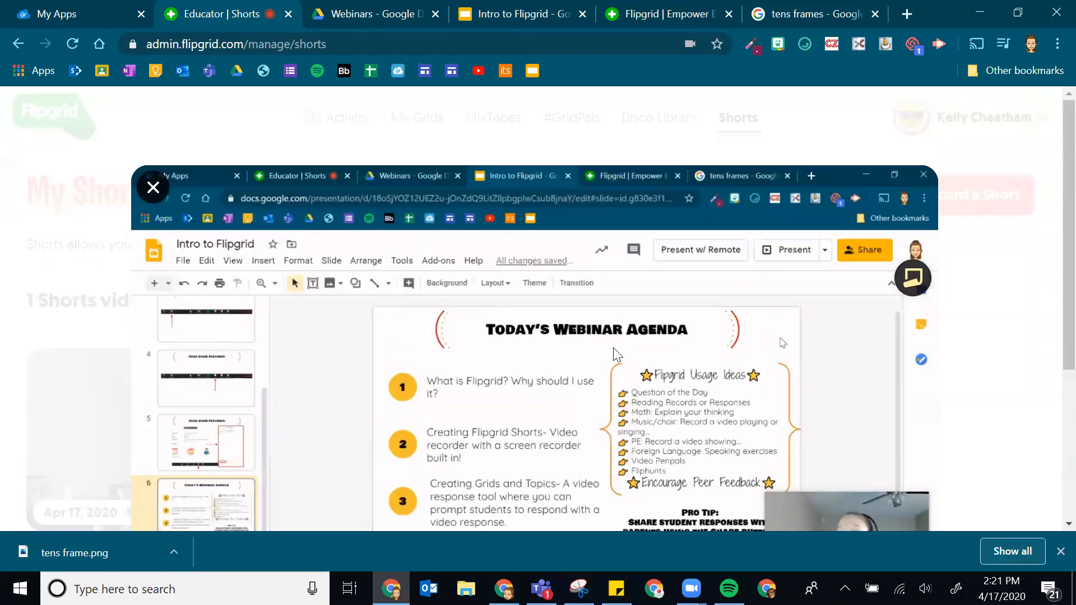
scroll(616, 352, "down", 3)
left_click(886, 494)
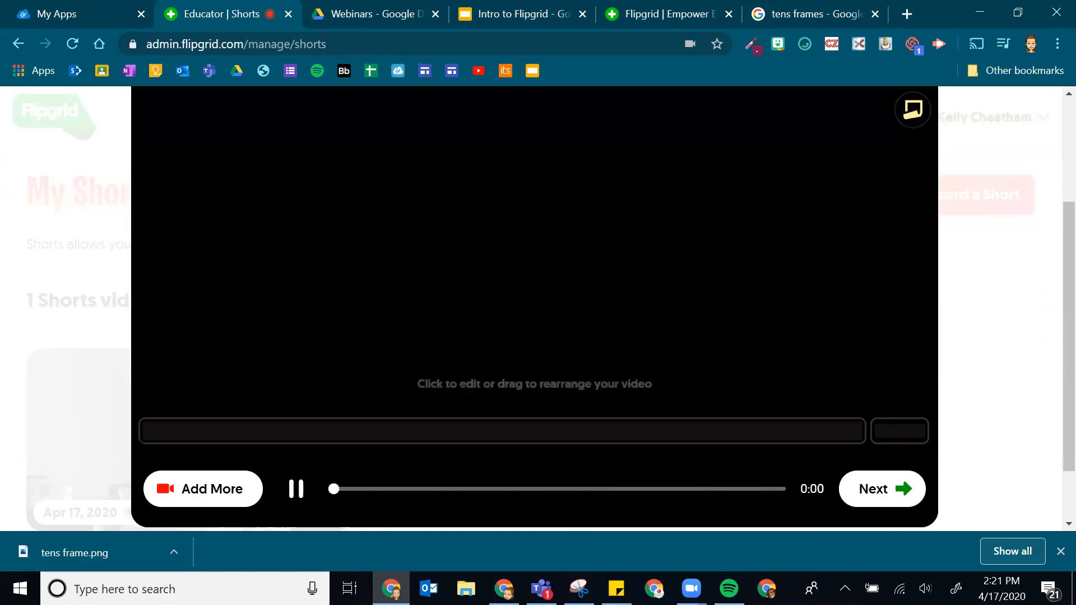
- Pause the clip review and advance to the short's selfie screen
left_click(297, 489)
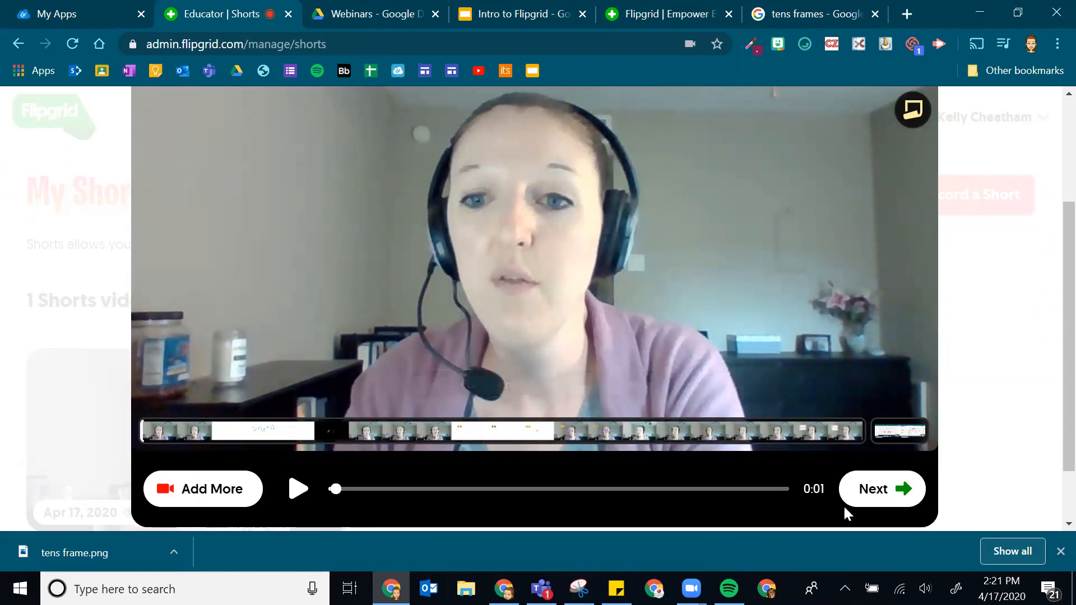
left_click(883, 491)
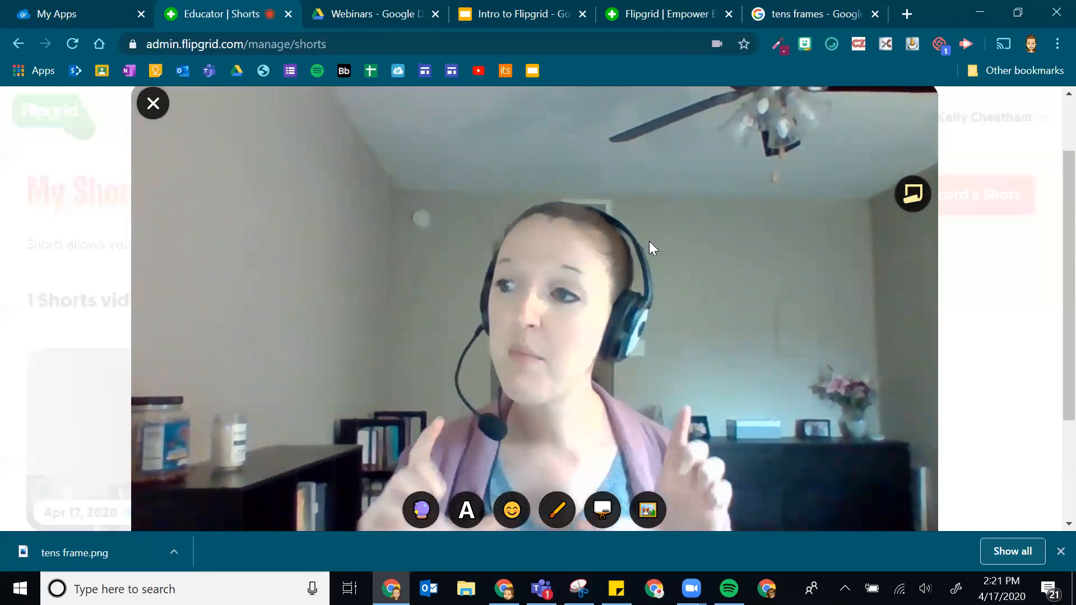
- Search stickers for 'mustache' and add the mustache sticker to the webcam video
scroll(687, 216, "down", 1)
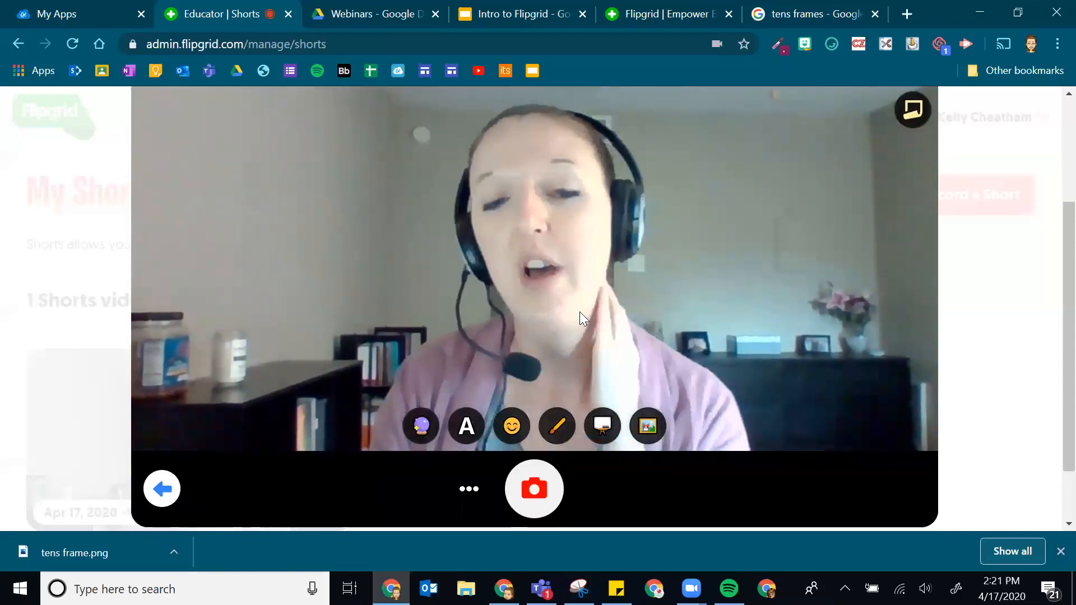
left_click(531, 428)
scroll(530, 281, "down", 3)
scroll(531, 281, "up", 3)
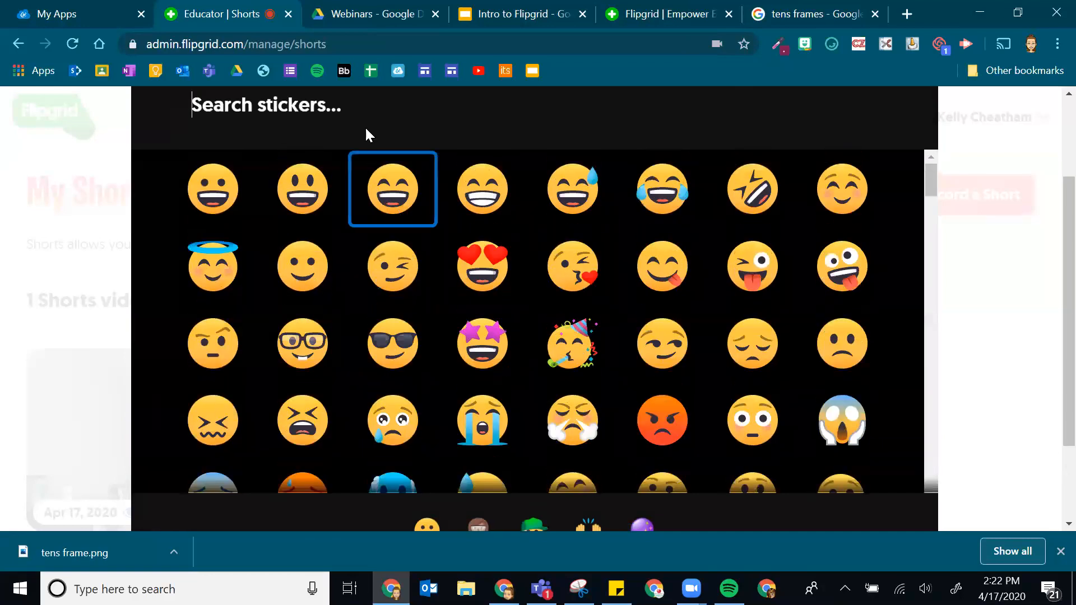
type("mustache")
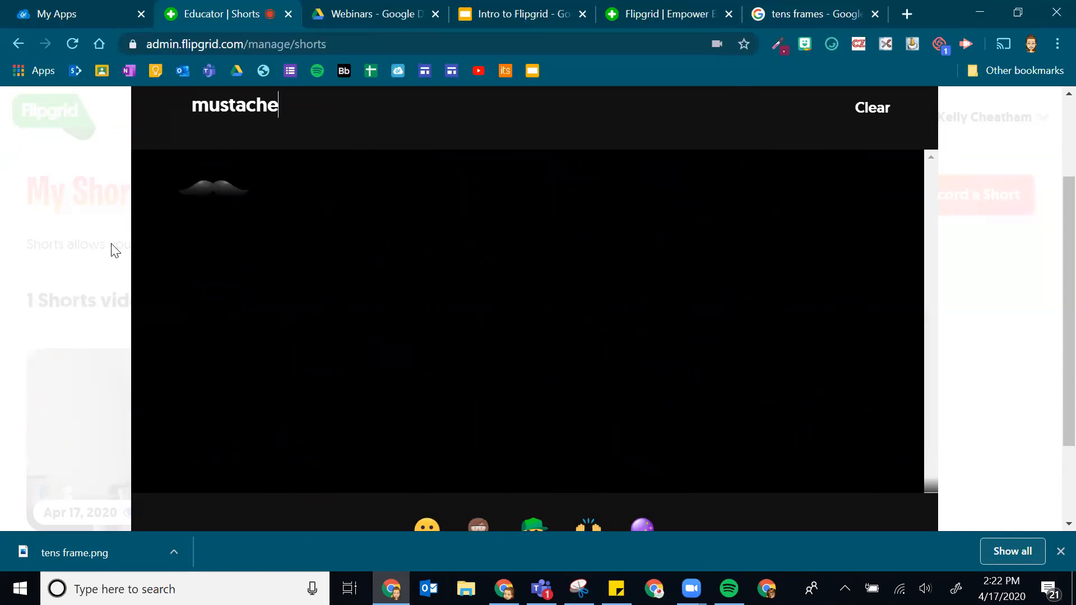
left_click(207, 190)
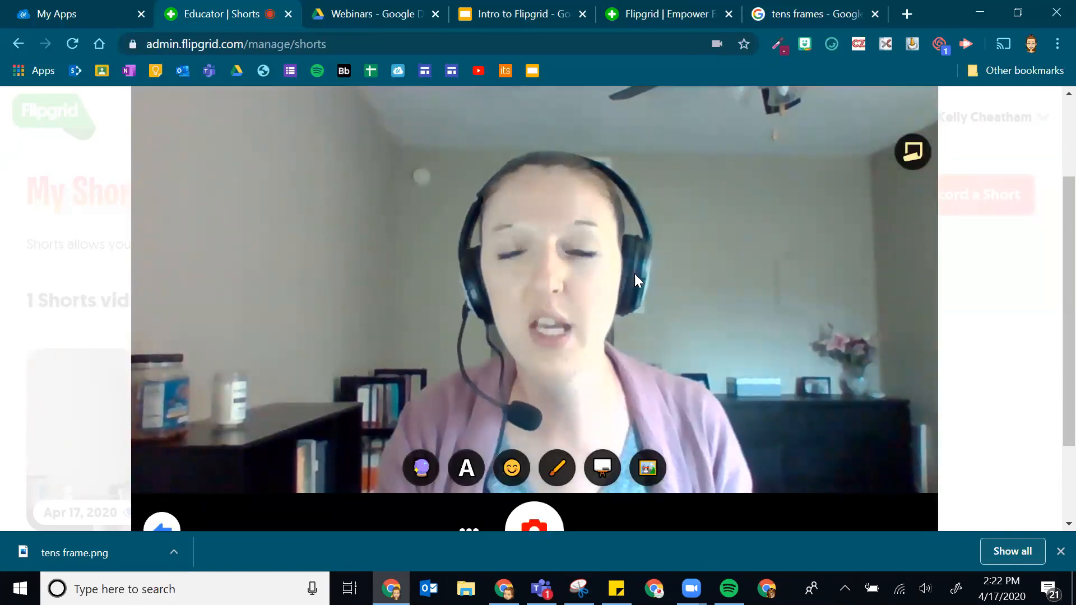
scroll(661, 258, "up", 2)
scroll(712, 292, "down", 3)
scroll(436, 330, "up", 3)
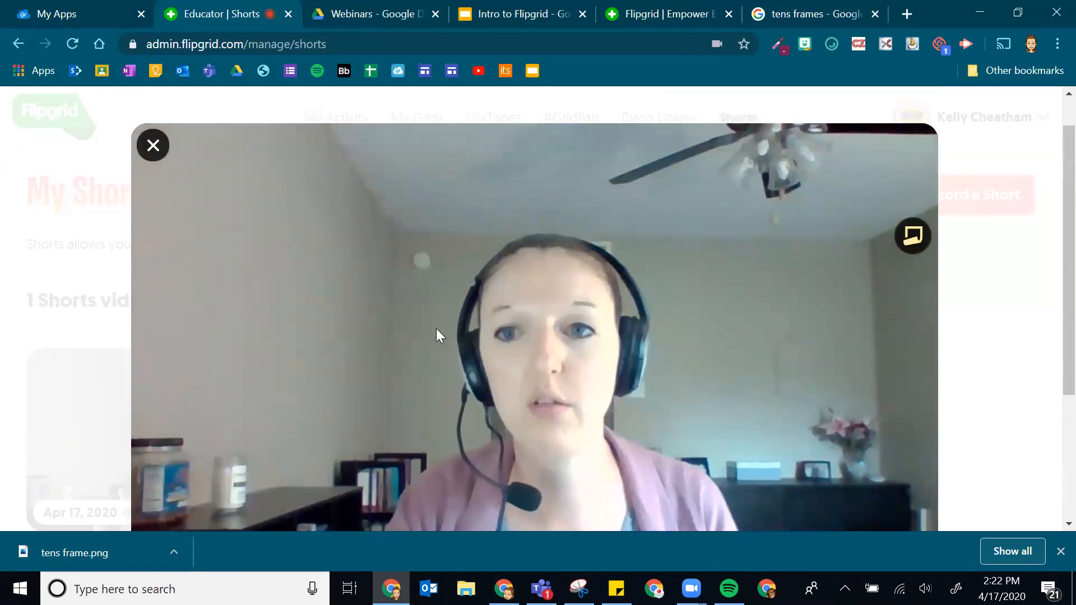
scroll(680, 341, "down", 1)
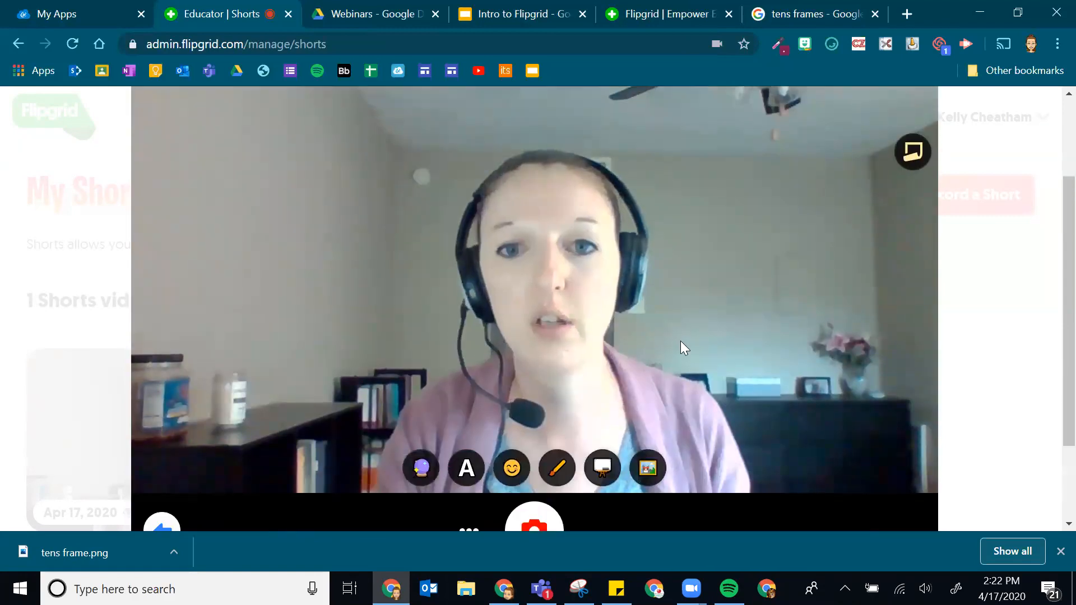
left_click(510, 462)
left_click(219, 196)
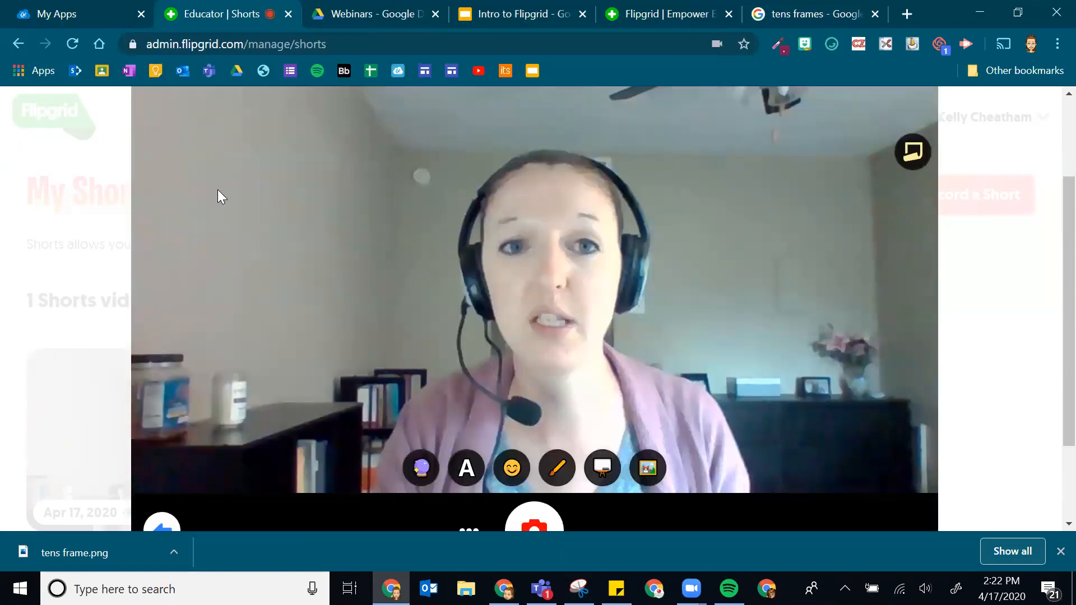
scroll(603, 363, "down", 2)
scroll(661, 370, "up", 4)
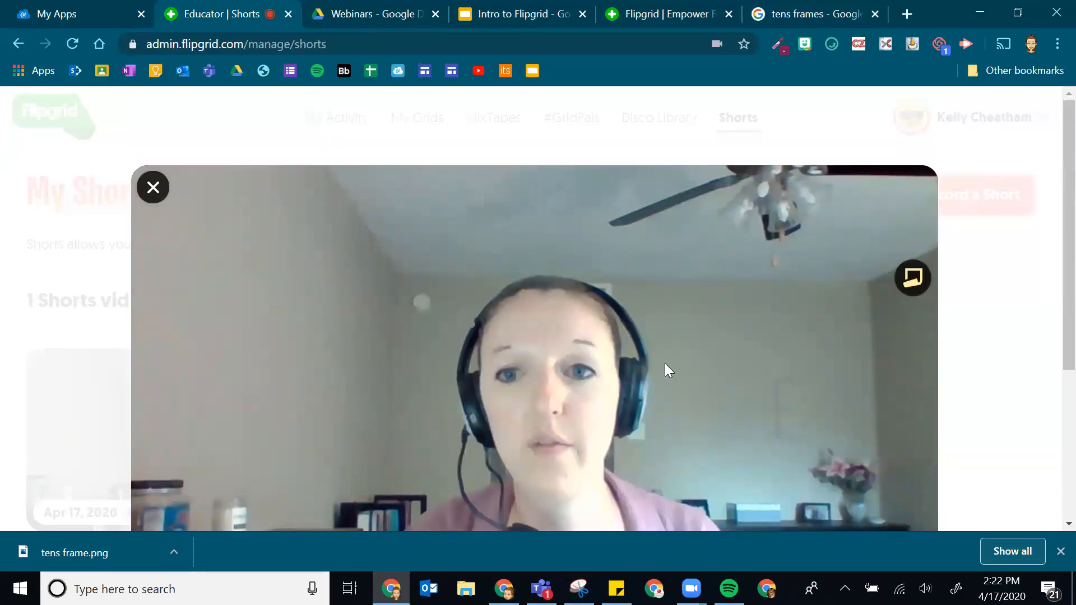
scroll(519, 265, "down", 3)
- Add a tiara from a 'hat' search, position it and the mustache, then clear all stickers
left_click(493, 432)
key("ctrl+a")
type("hat")
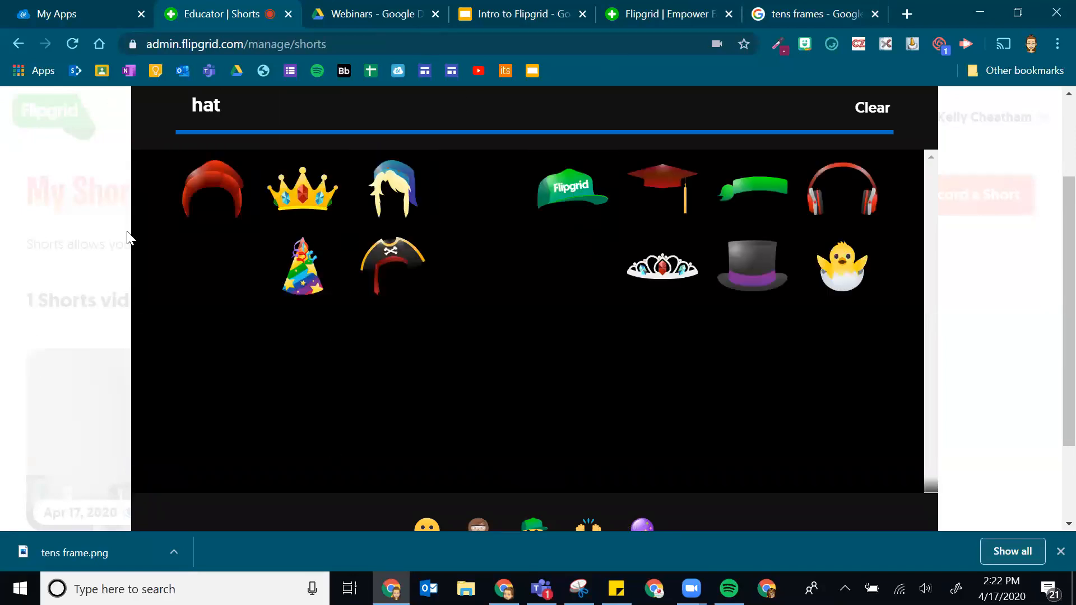
left_click(676, 271)
left_click_drag(556, 168, 533, 145)
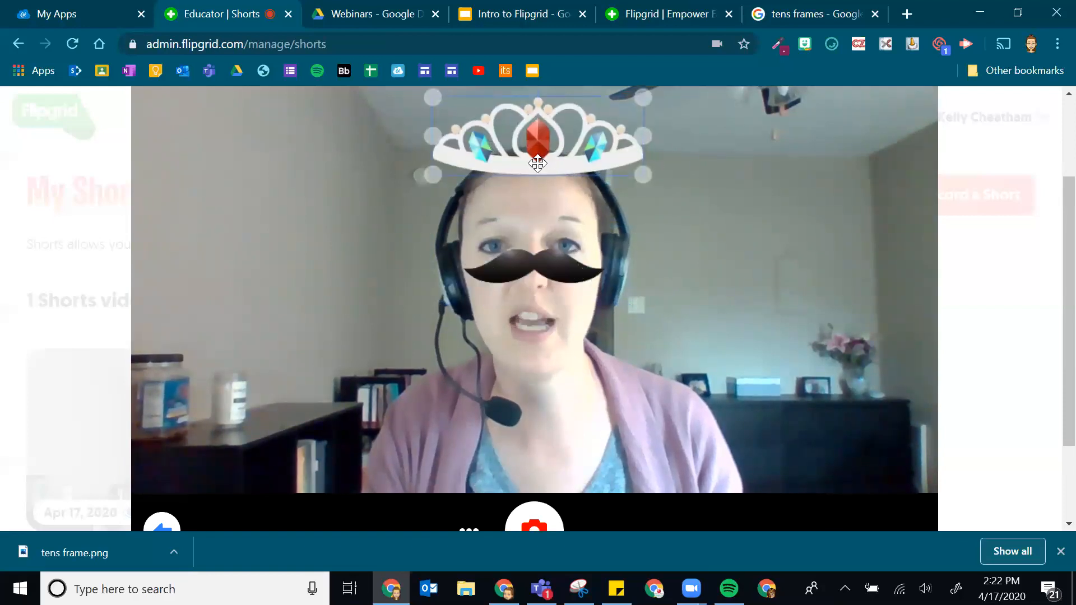
left_click_drag(629, 184, 533, 192)
left_click_drag(518, 273, 701, 295)
scroll(950, 162, "down", 1)
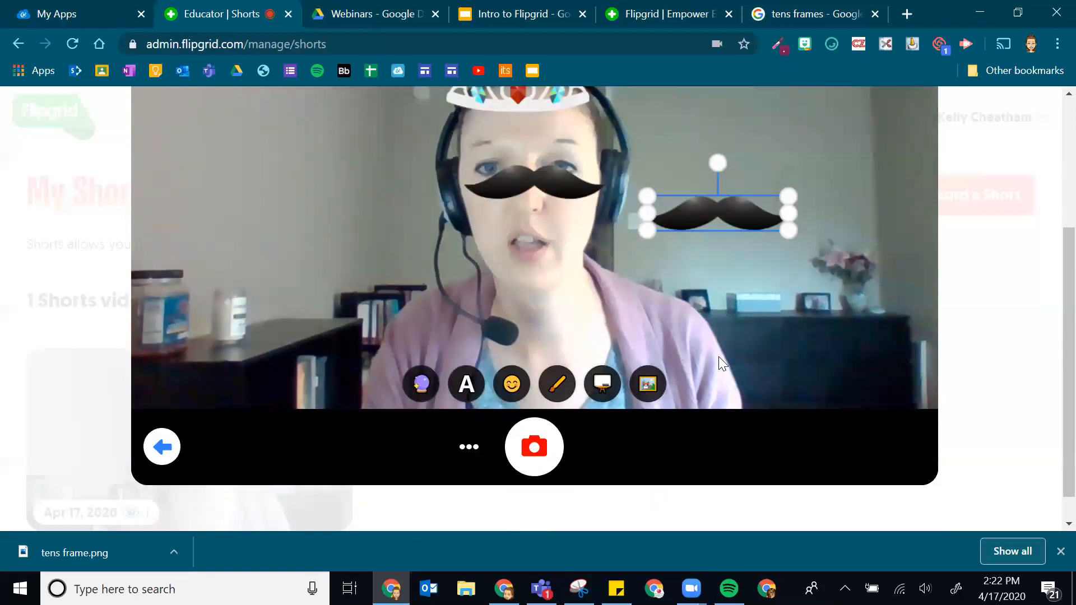
scroll(723, 293, "up", 2)
left_click_drag(725, 296, 730, 273)
scroll(723, 284, "up", 2)
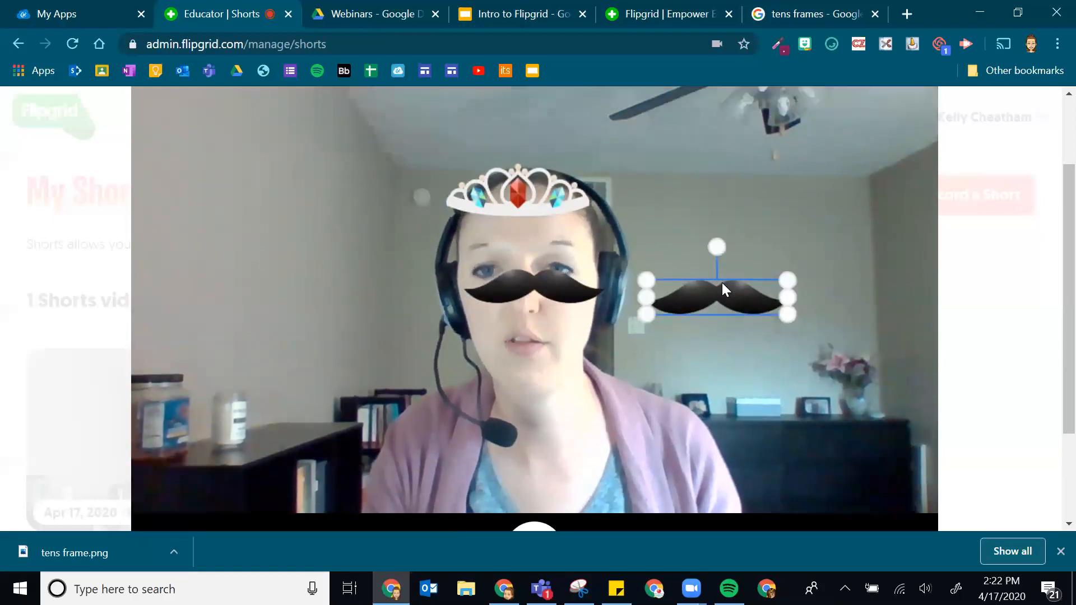
scroll(734, 282, "down", 1)
left_click(552, 114)
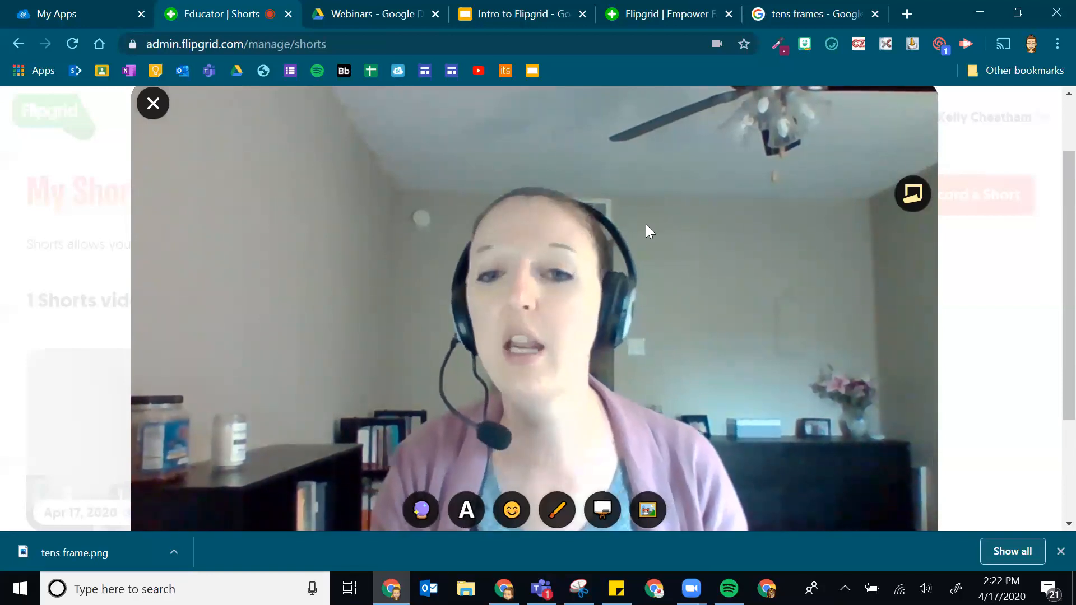
scroll(571, 375, "down", 2)
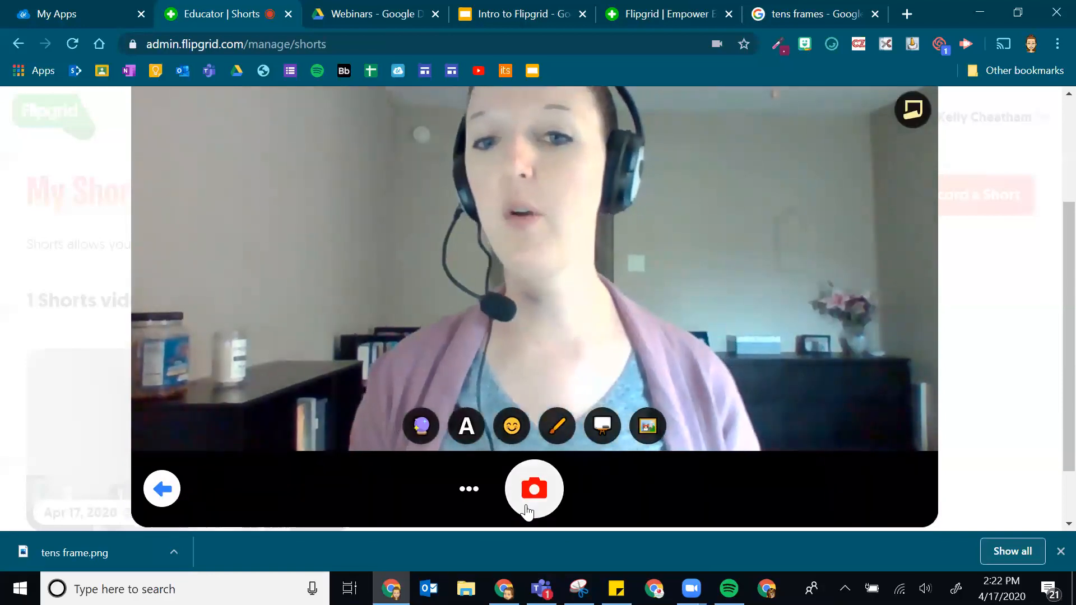
- Take the cover selfie and submit the short, then open and close the still-processing newest short
left_click(533, 503)
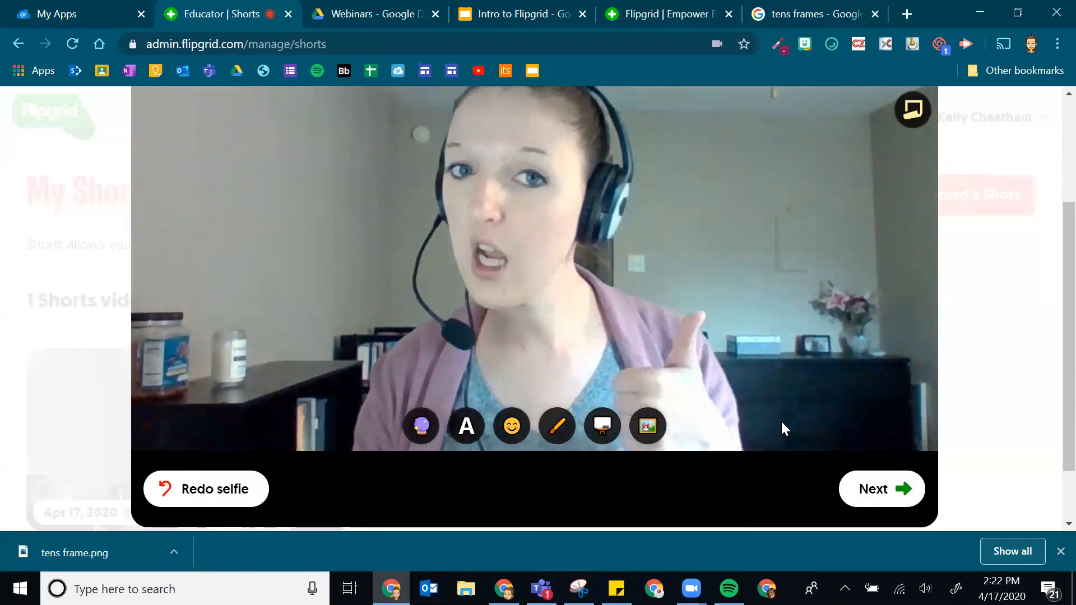
left_click(891, 498)
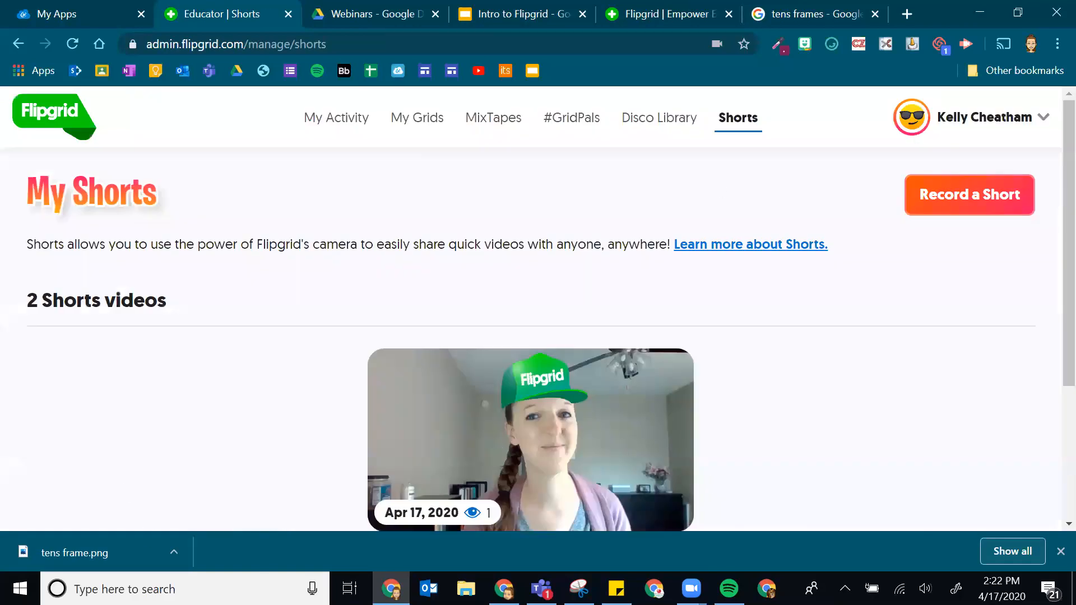
scroll(379, 452, "down", 1)
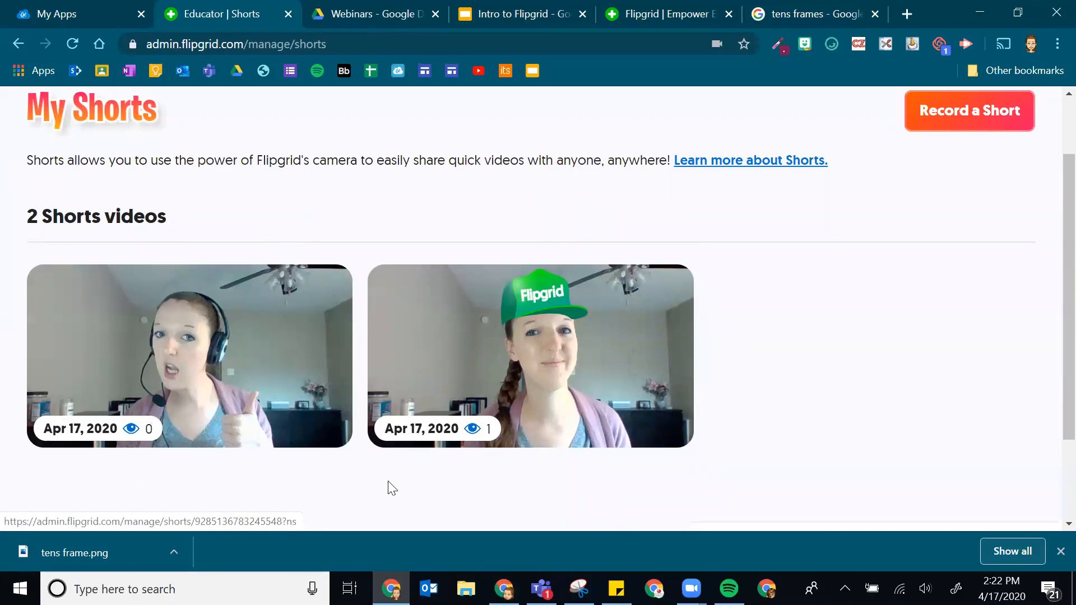
scroll(168, 253, "up", 2)
scroll(276, 269, "down", 3)
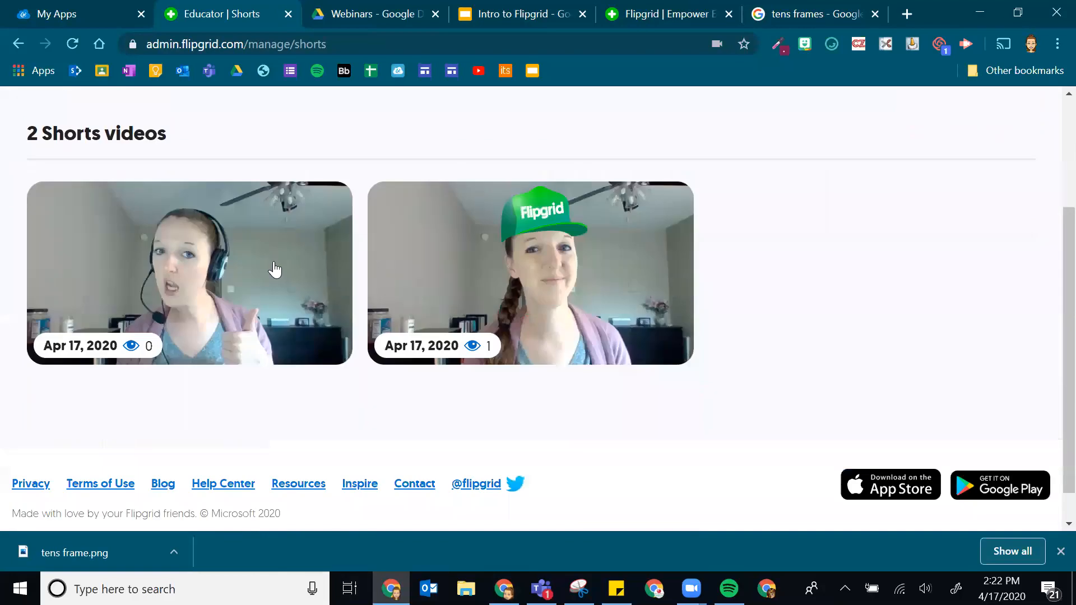
left_click(203, 257)
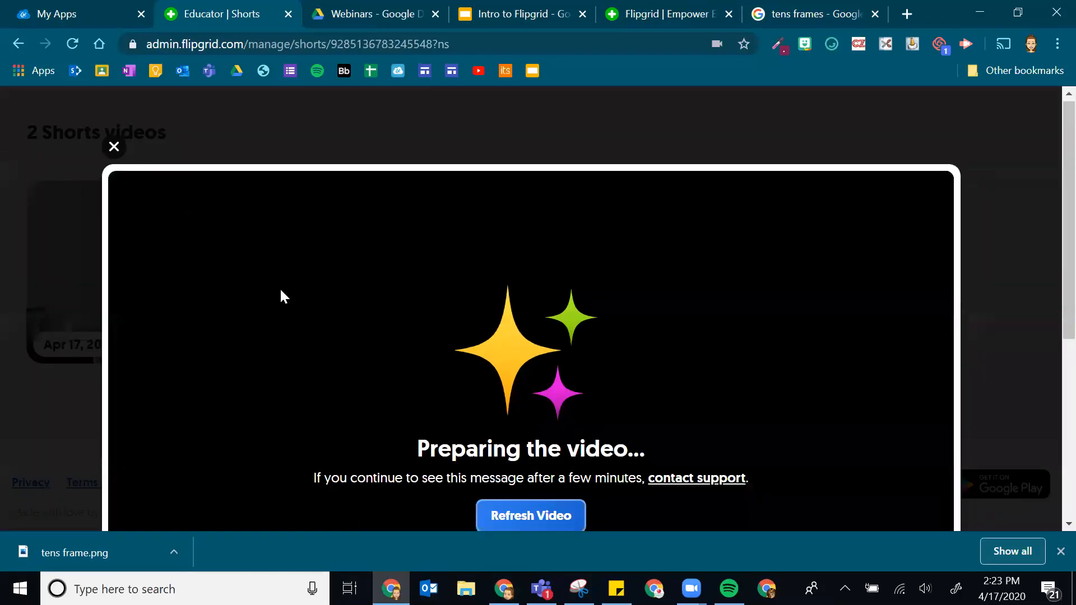
left_click(114, 147)
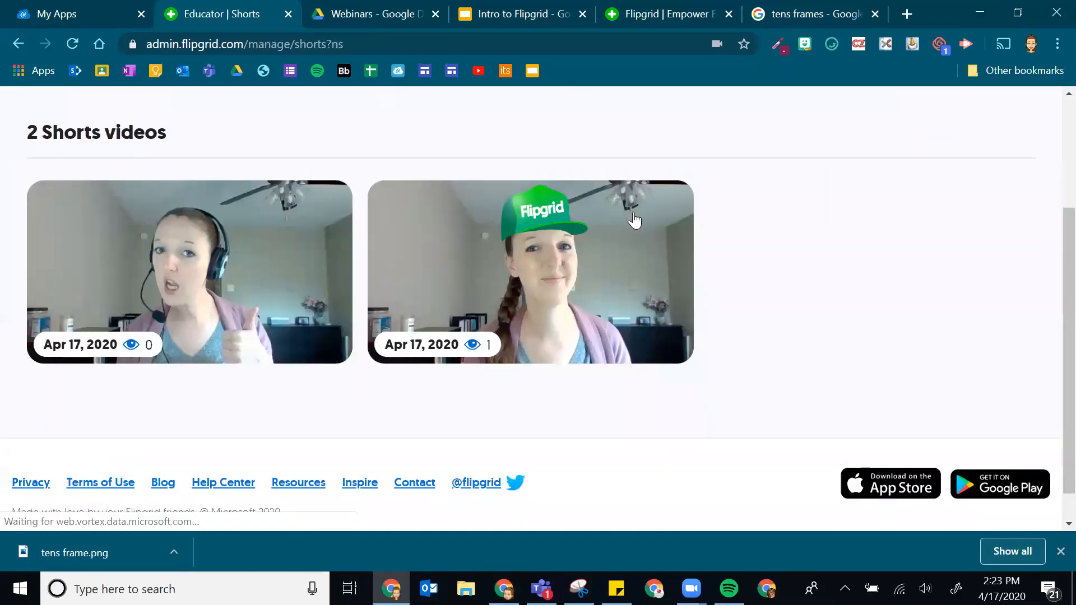
- Watch the Flipgrid hat short to its 0:17 end, then close its player
left_click(553, 292)
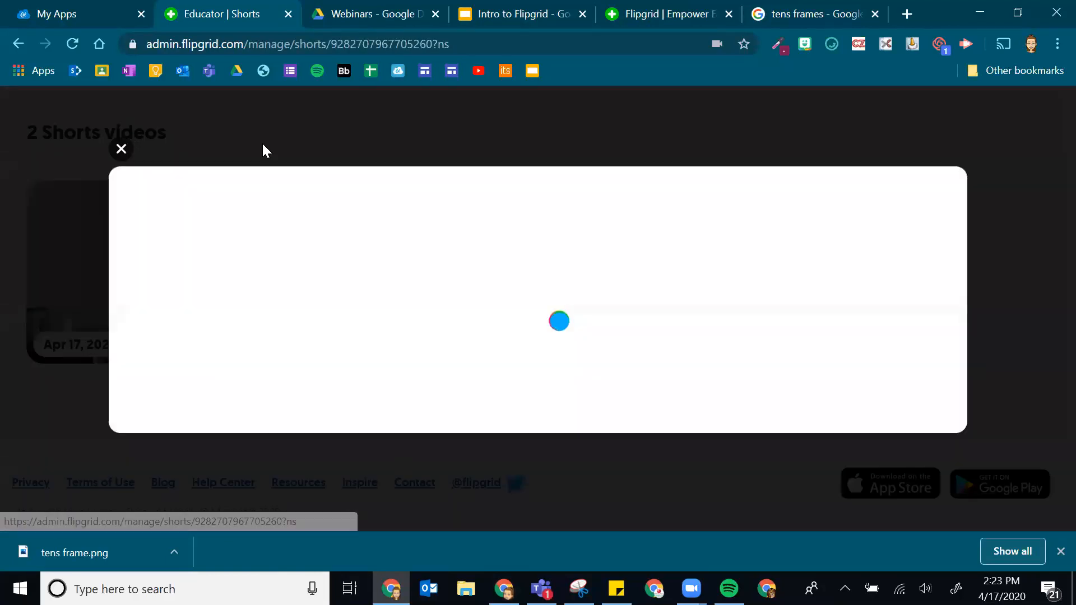
scroll(512, 321, "down", 5)
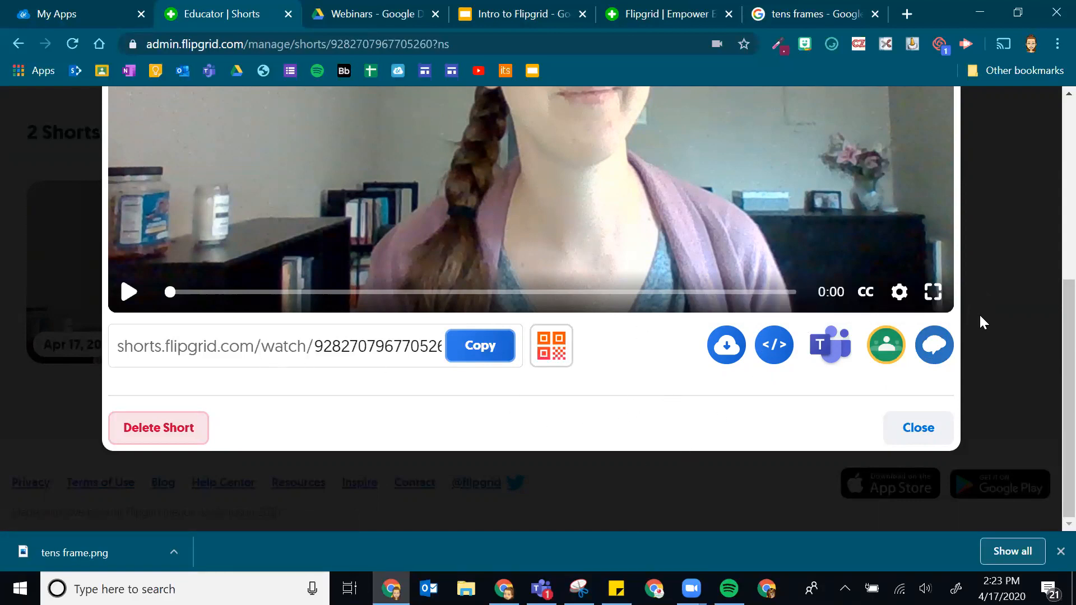
scroll(884, 331, "up", 6)
scroll(862, 318, "down", 6)
left_click_drag(170, 292, 831, 257)
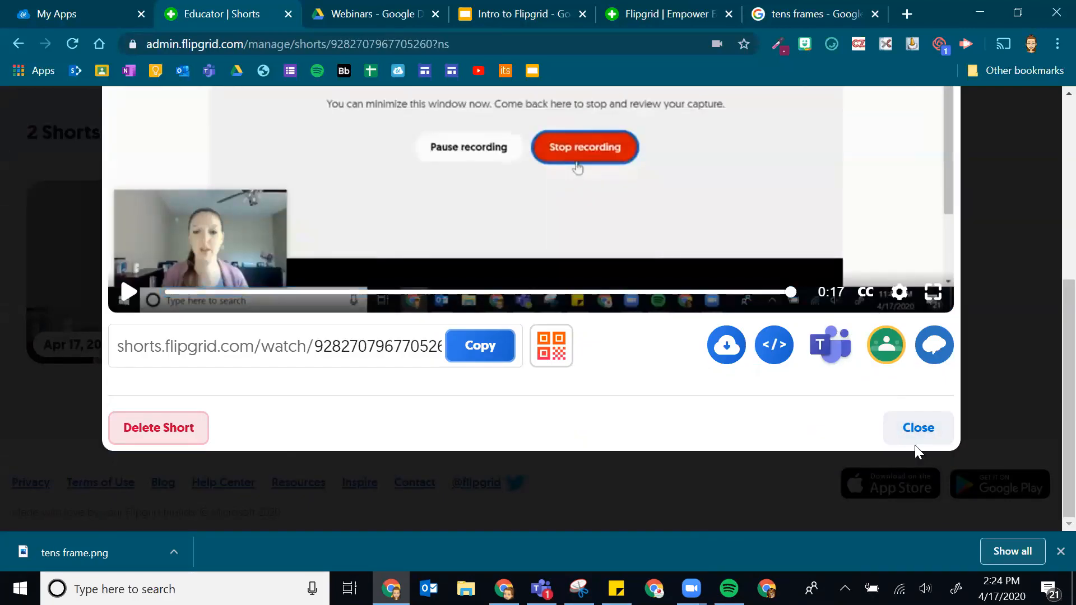
left_click(915, 443)
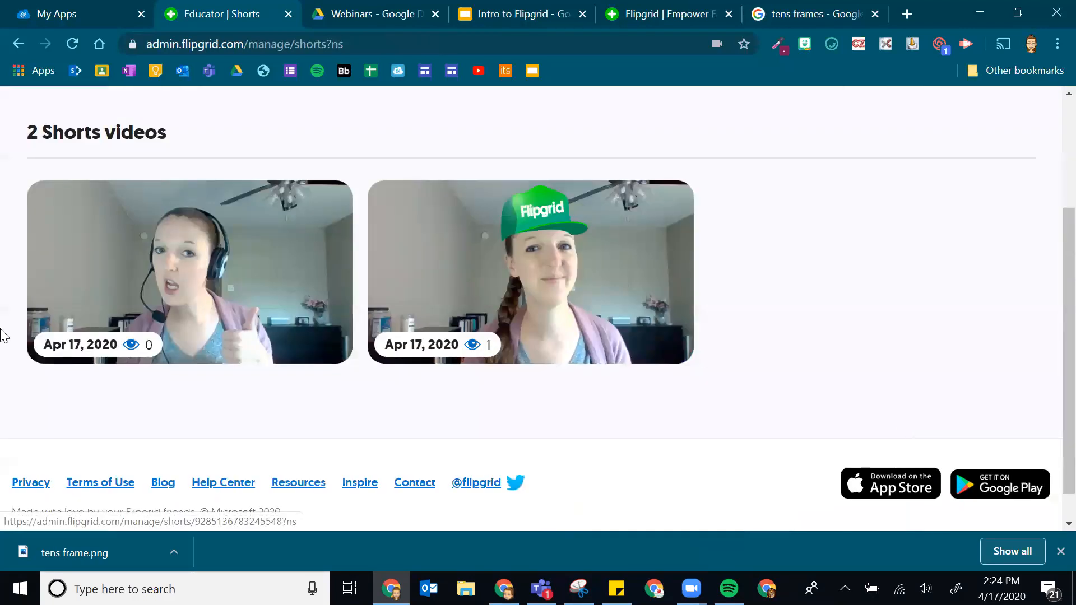
left_click(176, 255)
scroll(636, 259, "down", 5)
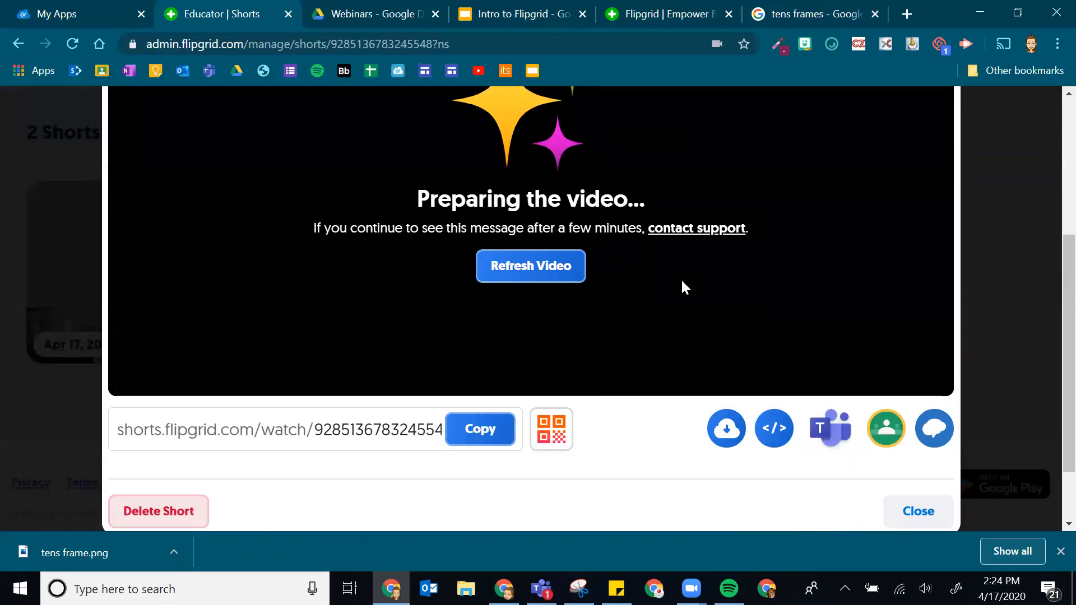
left_click(25, 275)
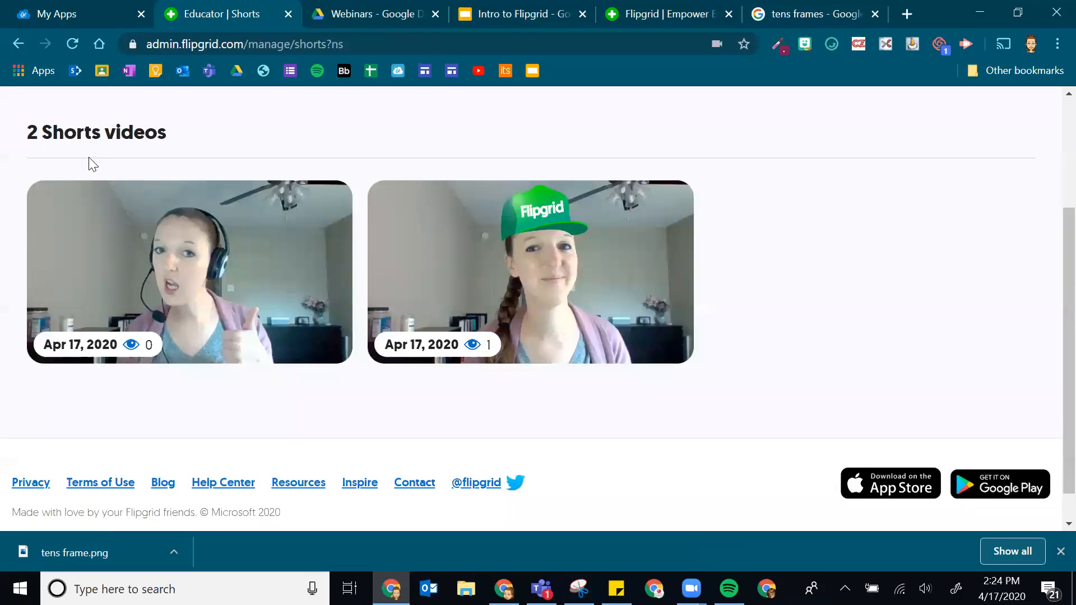
scroll(895, 286, "up", 2)
scroll(895, 286, "up", 1)
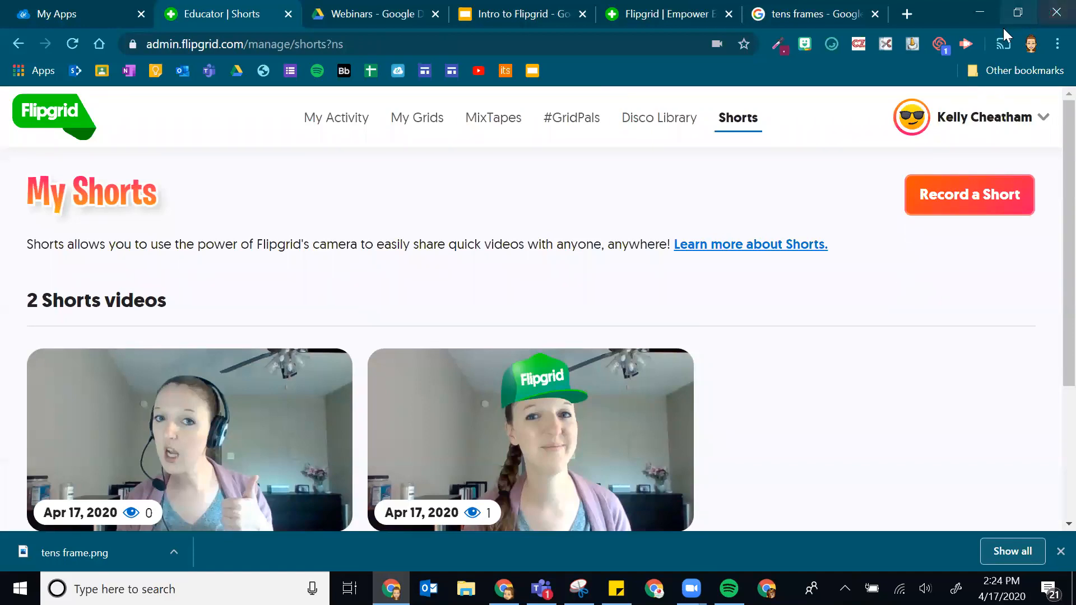
scroll(361, 269, "down", 4)
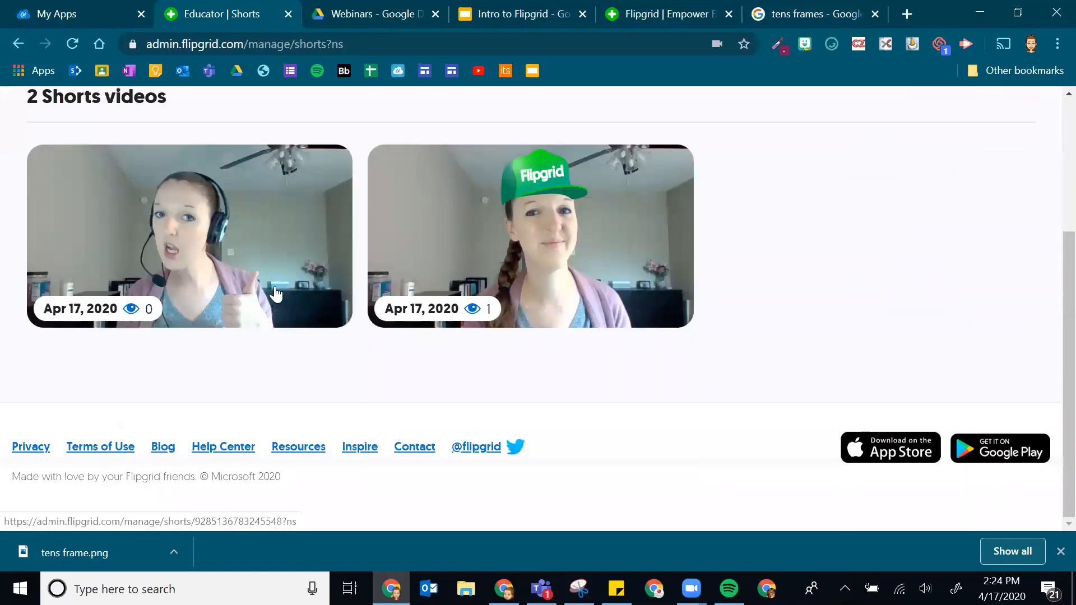
scroll(192, 331, "up", 4)
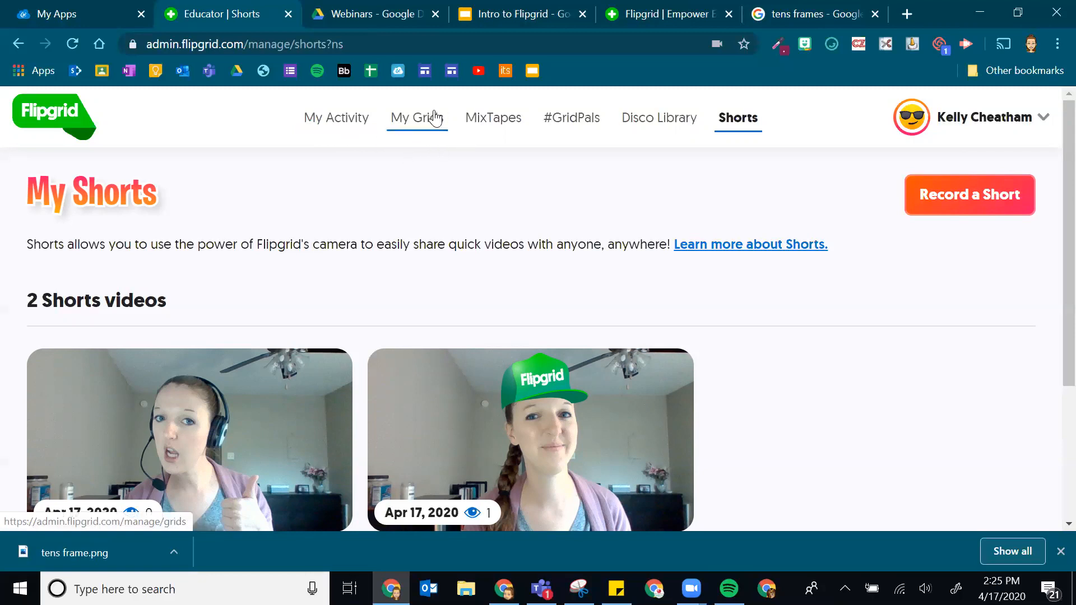
- Navigate to My Grids and scroll through the list of 27 grids
left_click(415, 121)
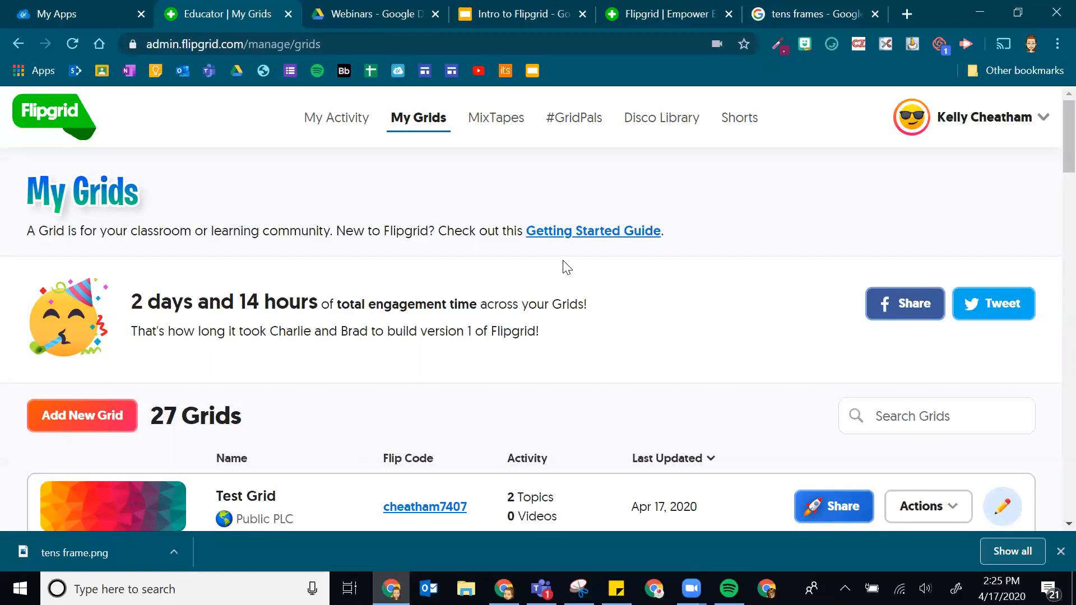
scroll(264, 377, "down", 4)
scroll(291, 298, "up", 3)
scroll(258, 273, "down", 2)
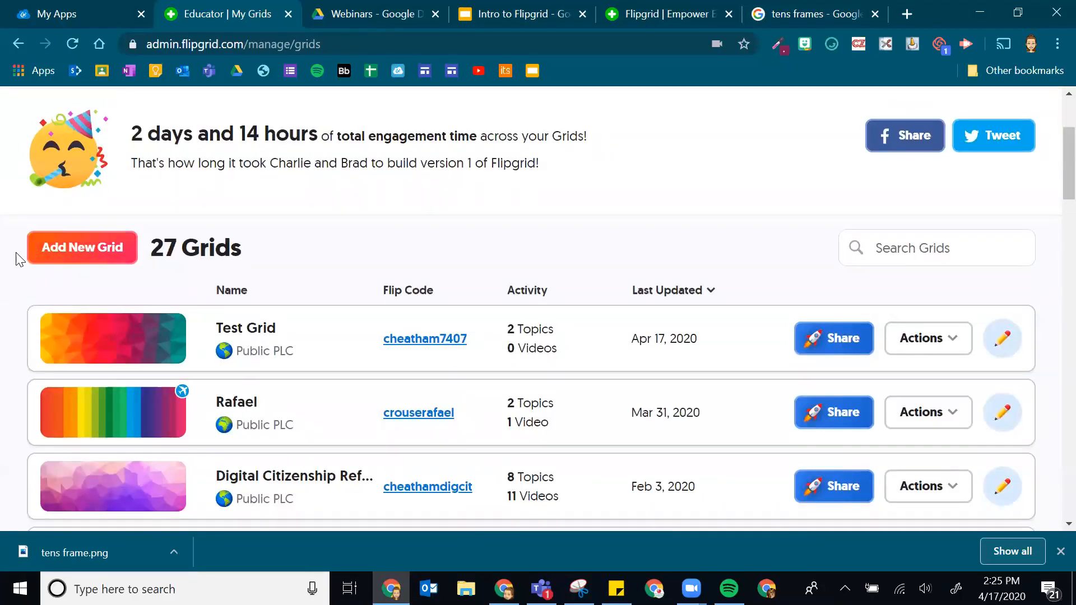
- Add a new grid and name it 'Reading', replacing the initially typed 'Math'
left_click(96, 249)
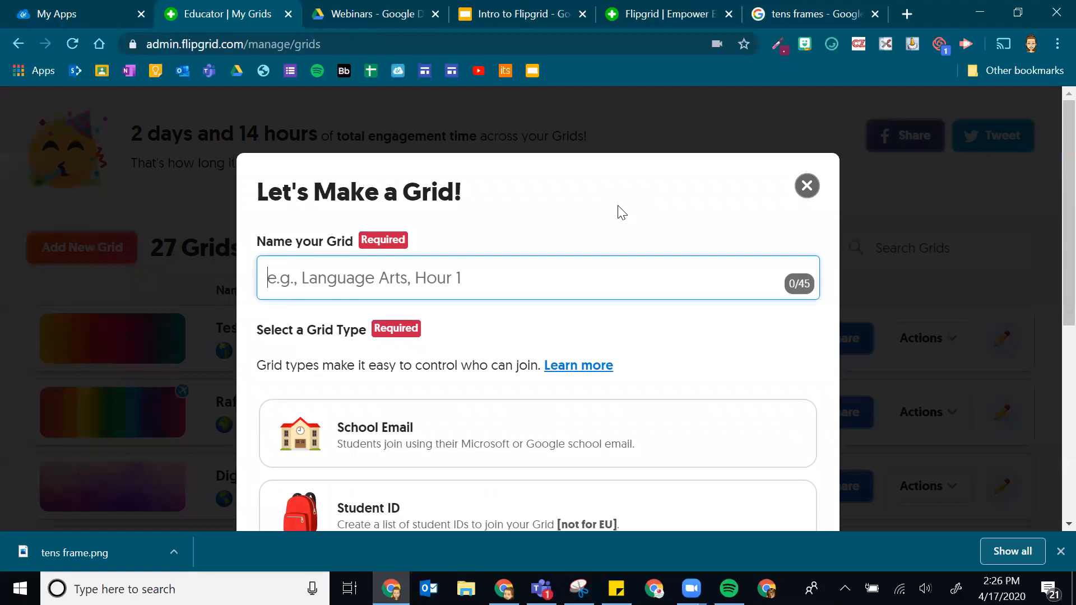
type("Math")
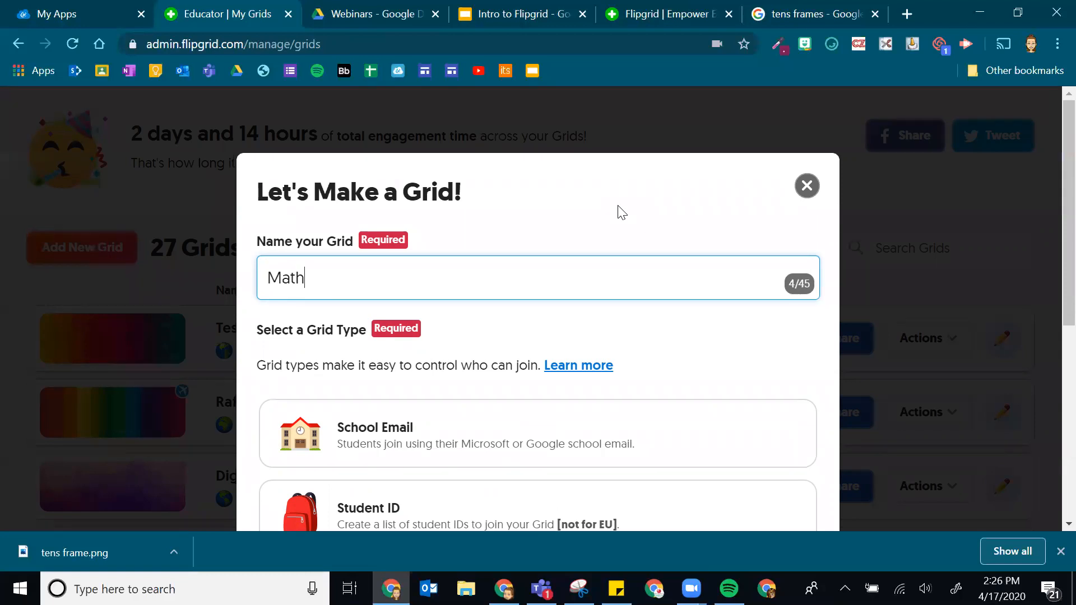
key("BackSpace")
key("BackSpace")
key("BackSpace")
key("BackSpace")
type("Reading")
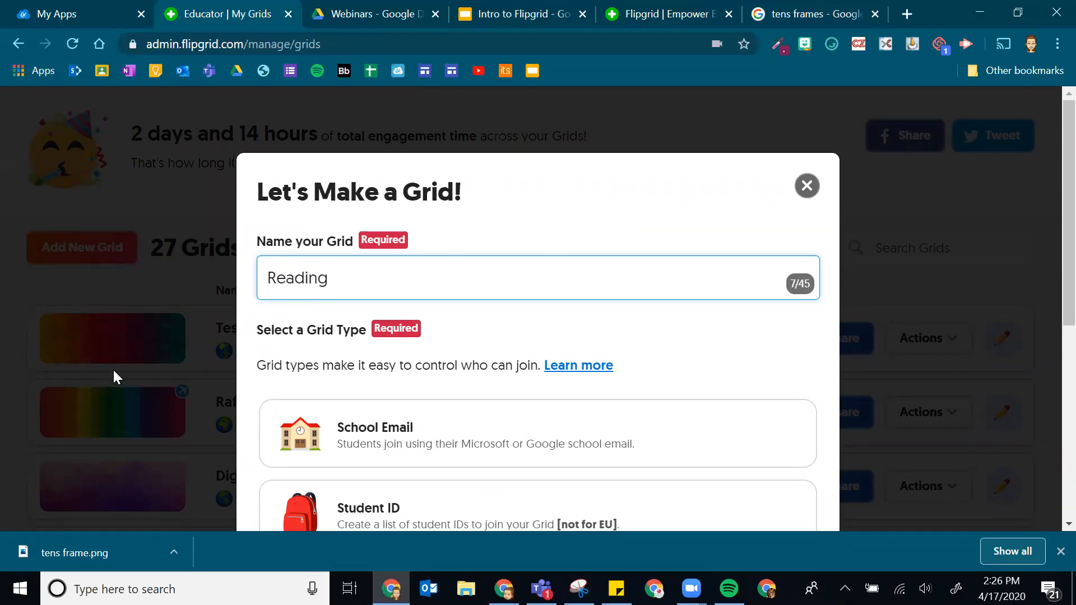
scroll(259, 221, "down", 3)
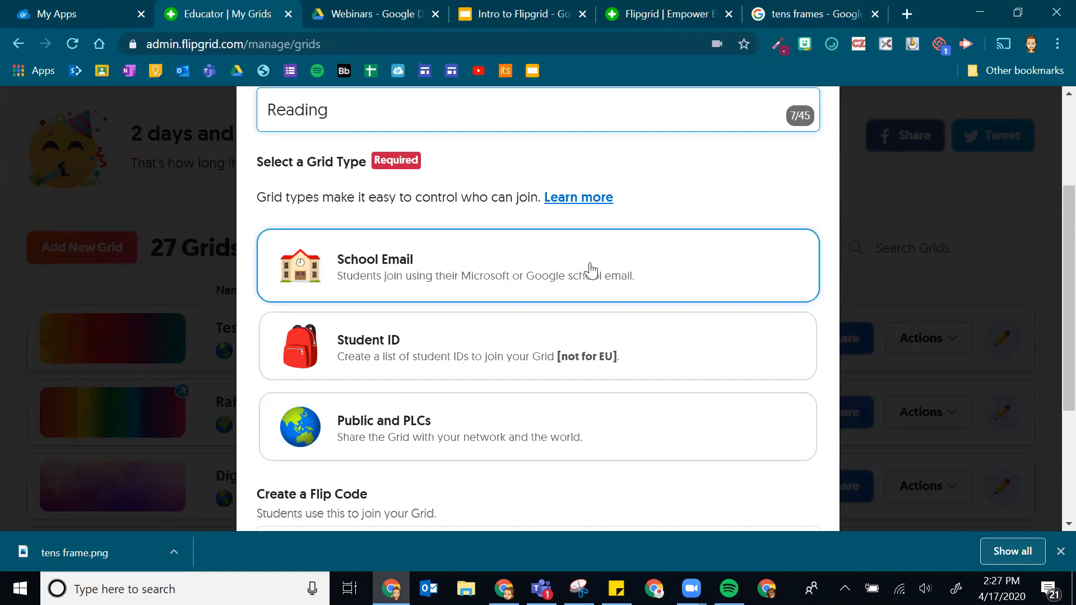
- Choose School Email as the grid type and change the Flip Code ending from 4255 to 205
left_click(365, 271)
scroll(561, 449, "down", 4)
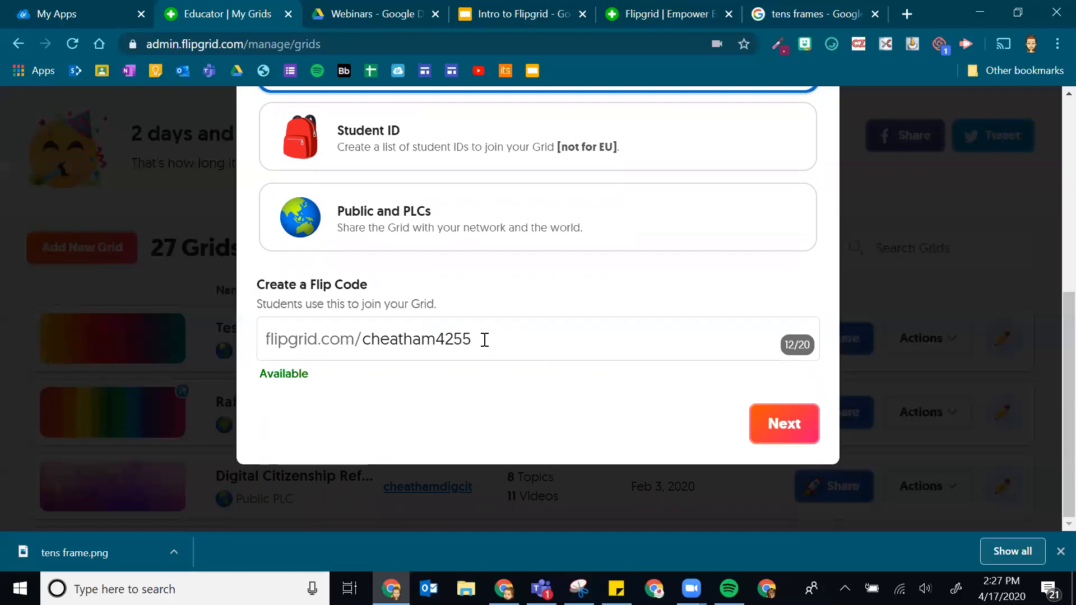
left_click_drag(473, 338, 374, 339)
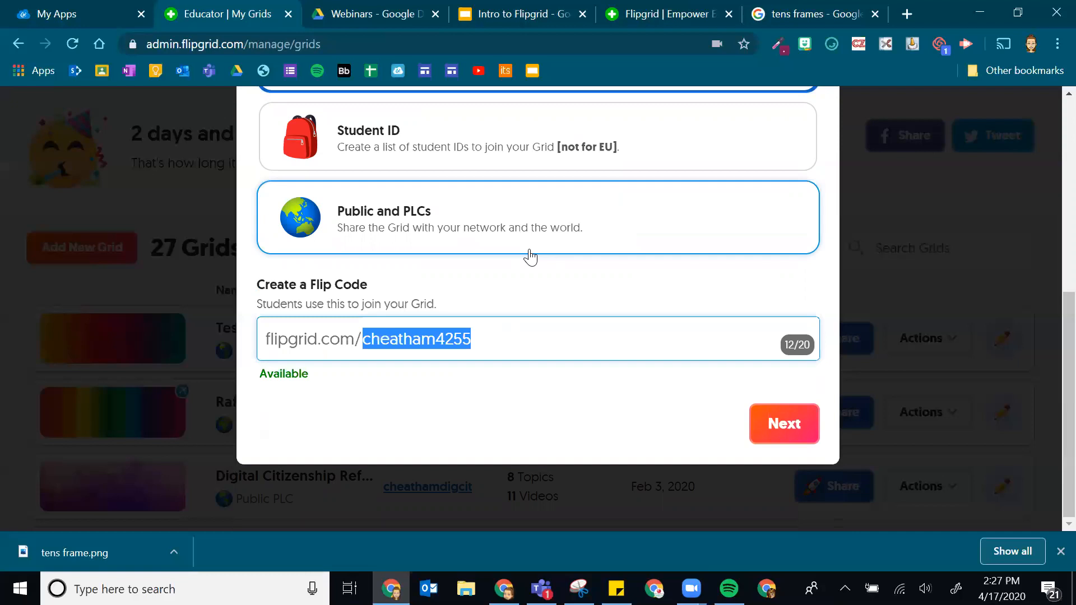
left_click(399, 343)
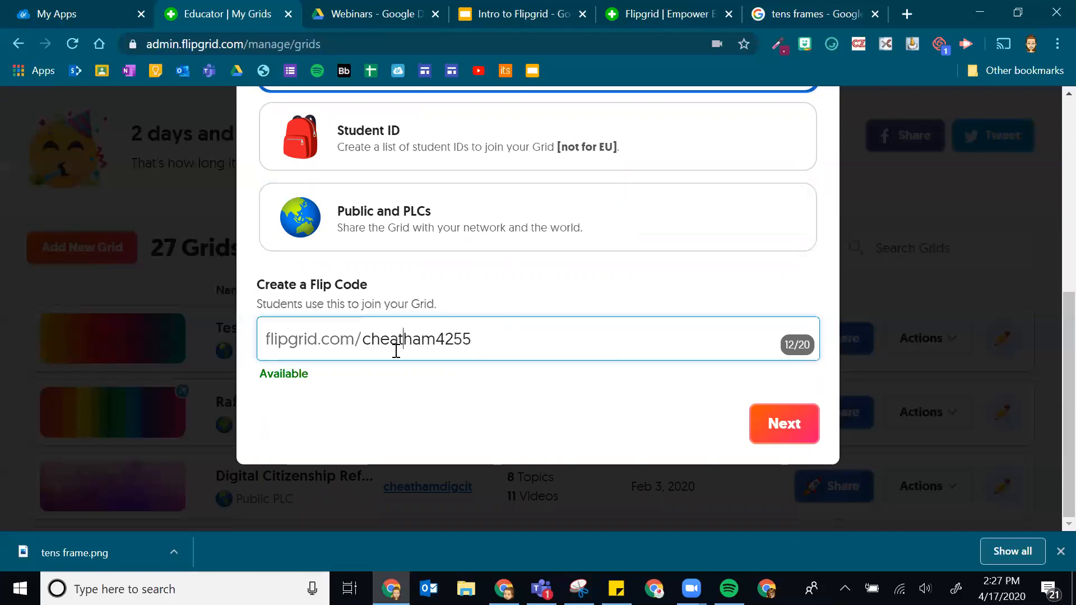
left_click_drag(472, 339, 435, 339)
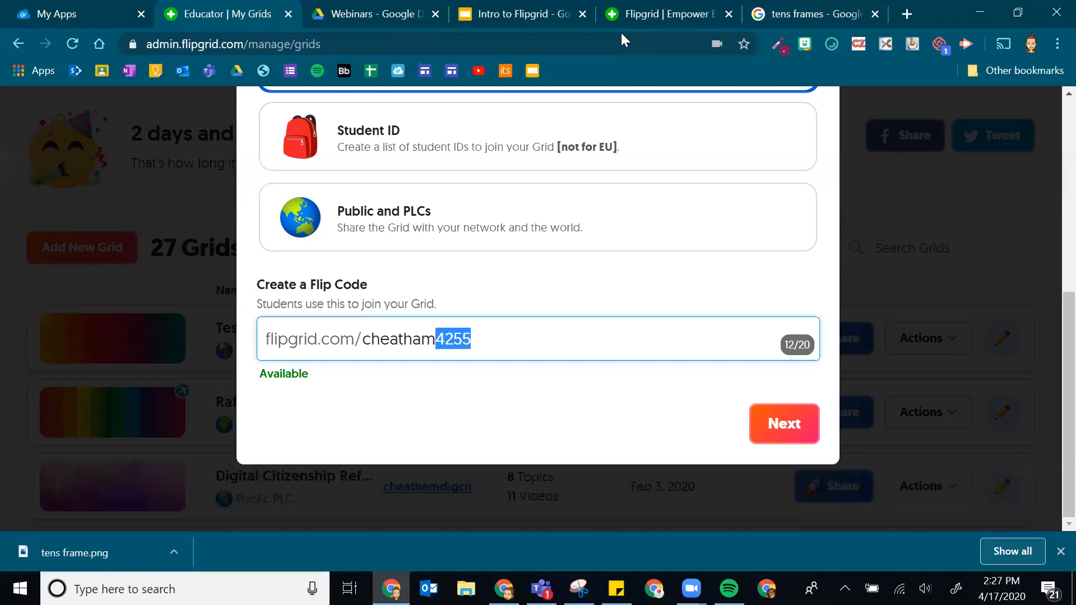
type("205")
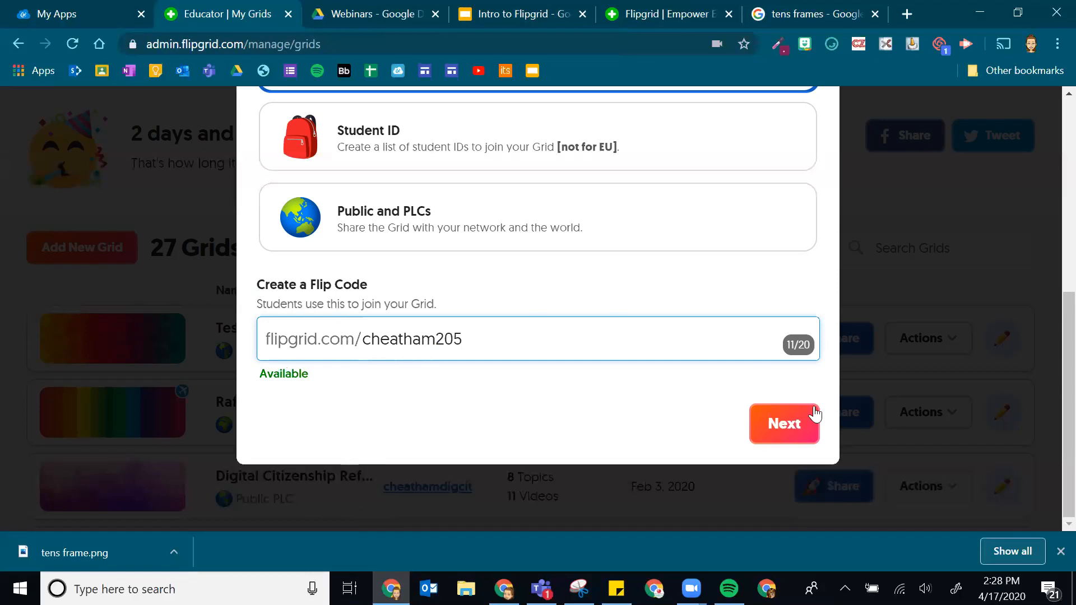
left_click(794, 435)
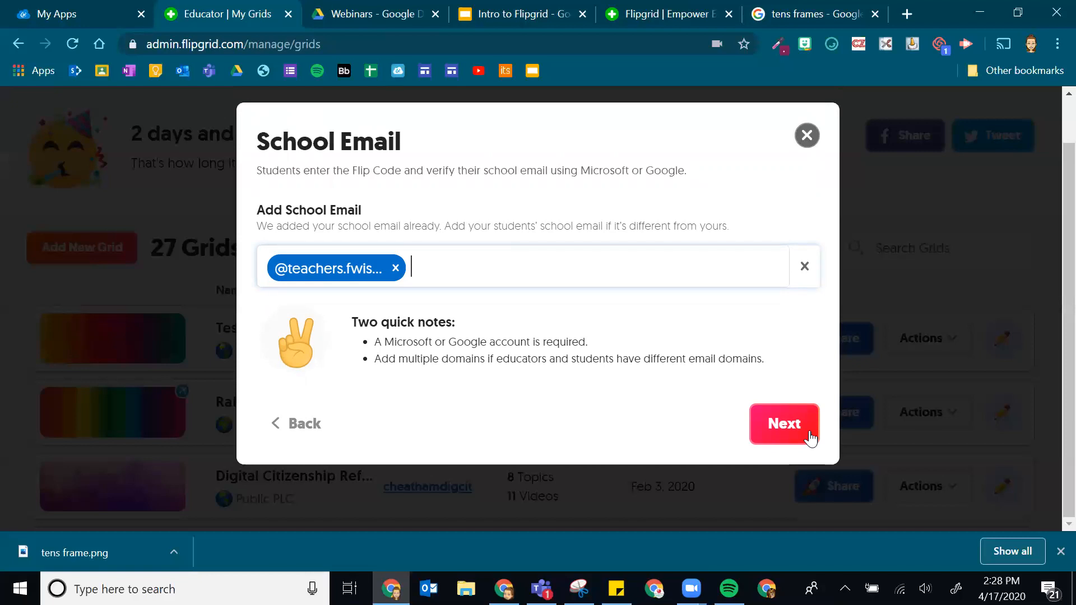
type("@students.f")
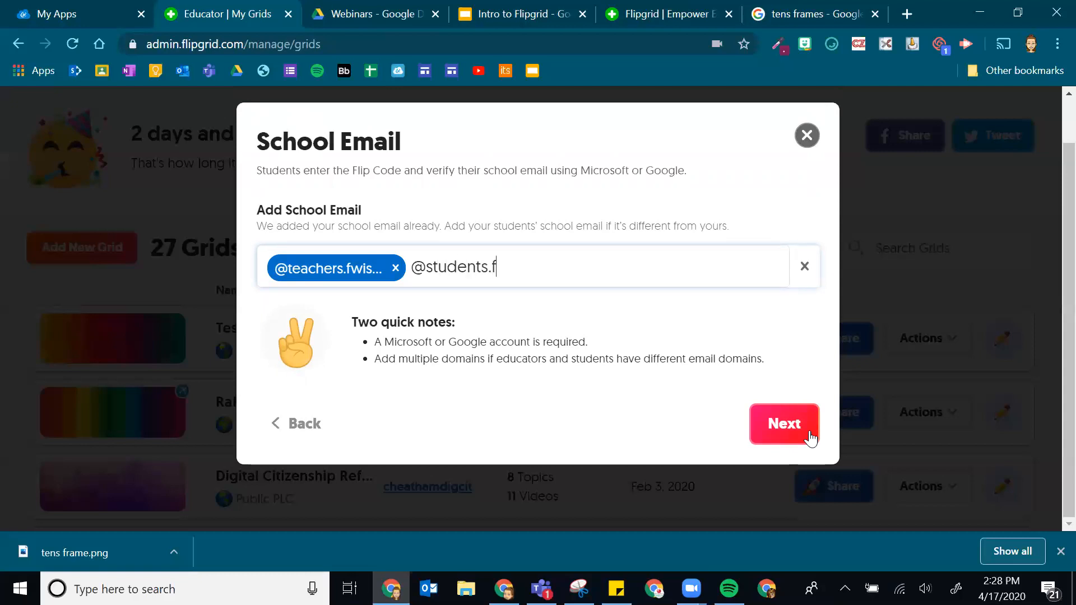
type("wisd.org")
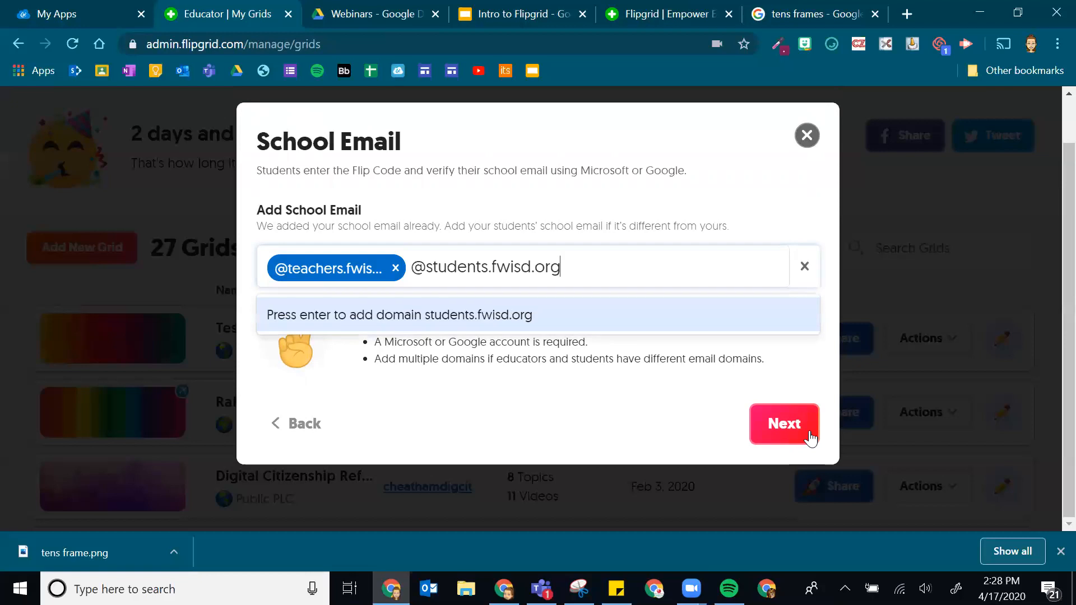
key("Return")
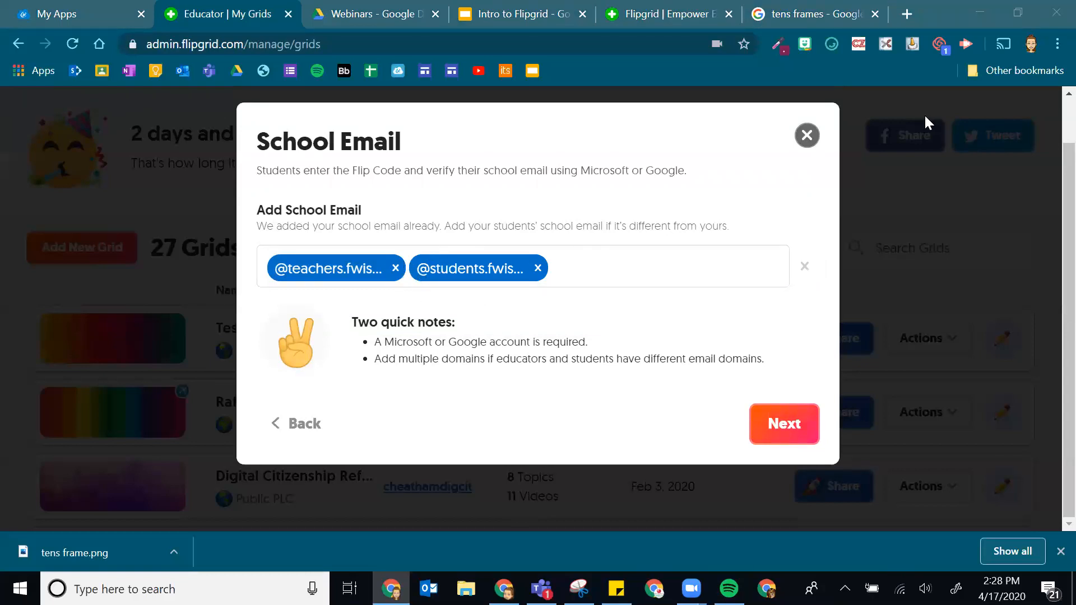
left_click(690, 272)
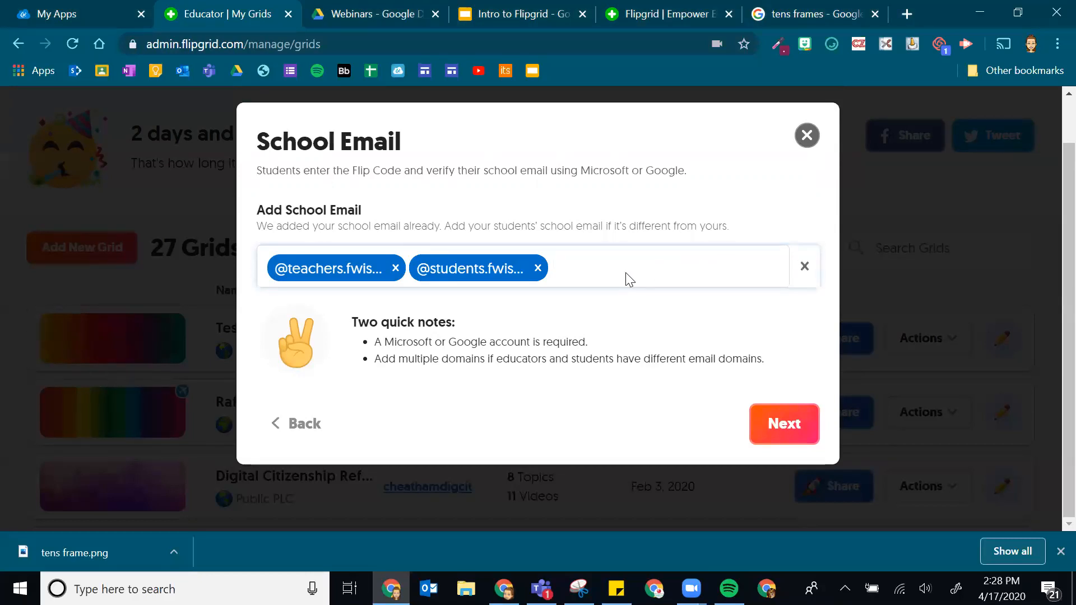
type("@stu.fwisd.")
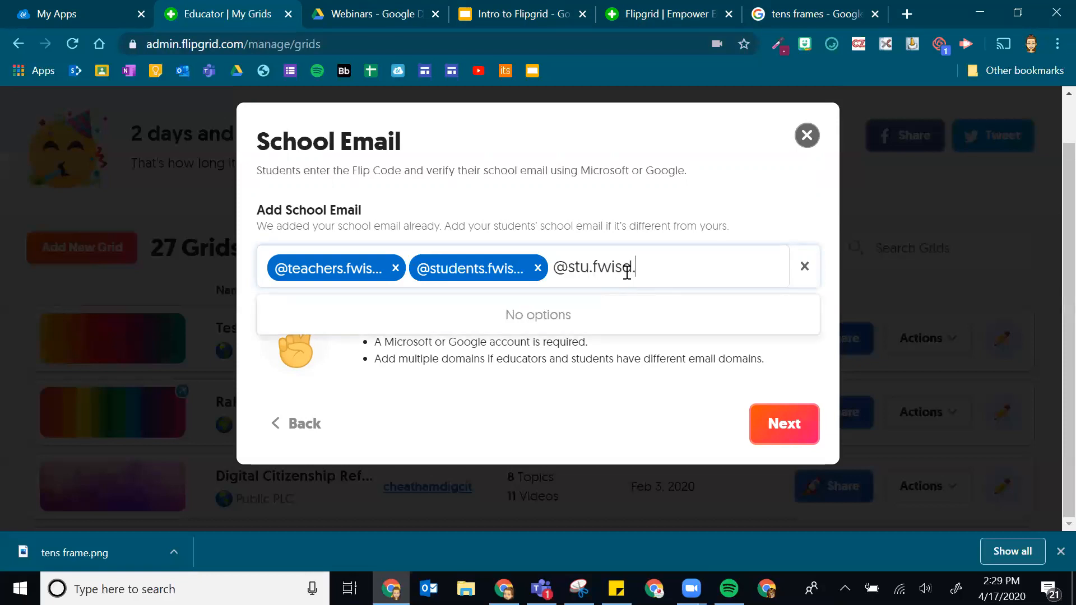
type("org")
key("Return")
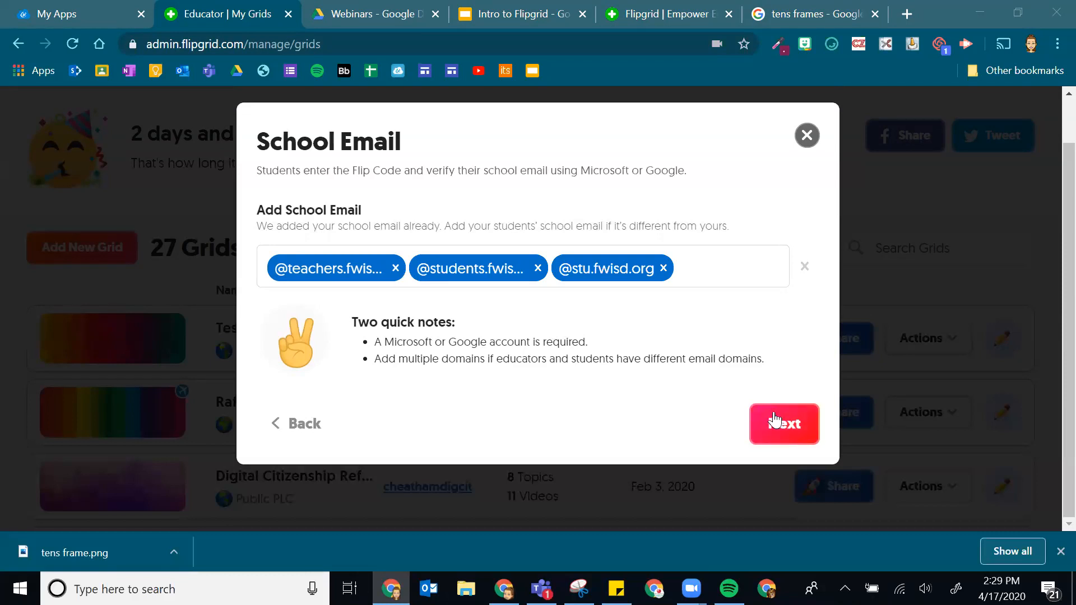
left_click(785, 428)
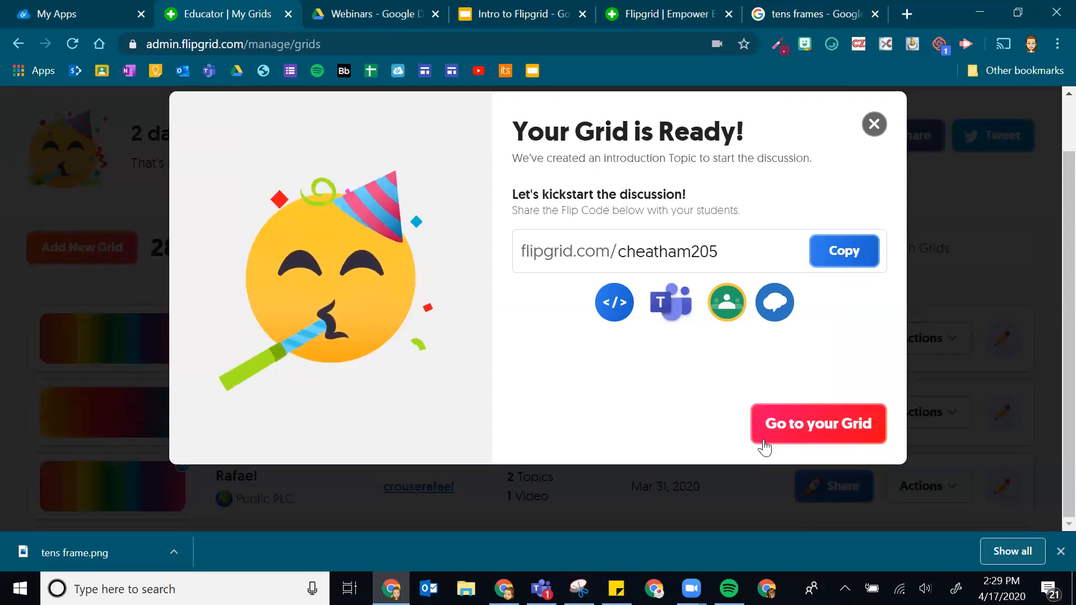
- Open the new Reading grid from the Your Grid is Ready dialog
left_click(828, 424)
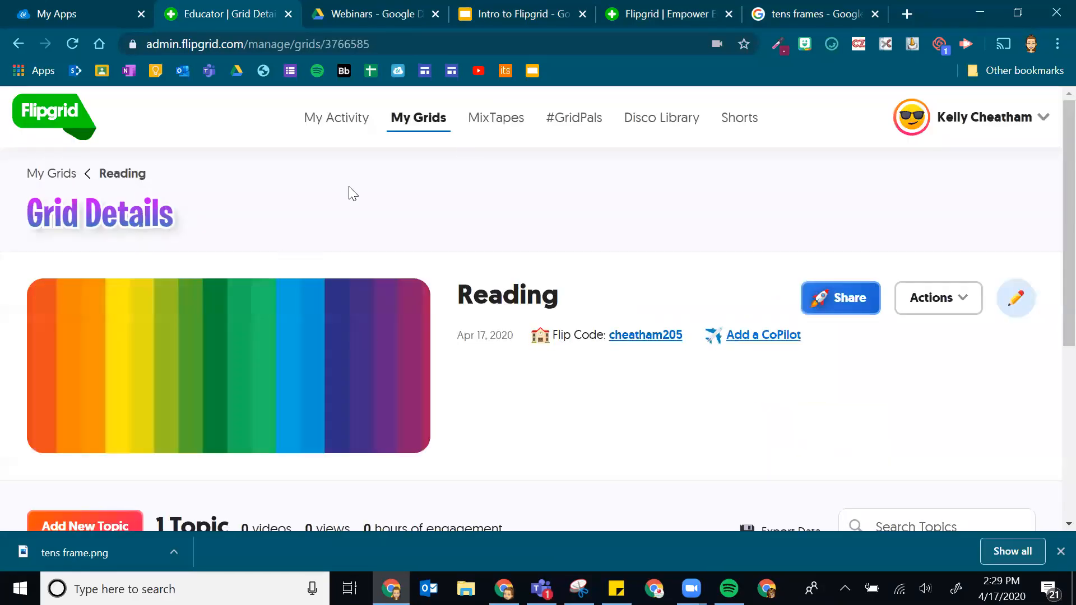
- Tick the Say Hello on Flipgrid! topic and bring up its Actions dropdown
scroll(465, 190, "down", 2)
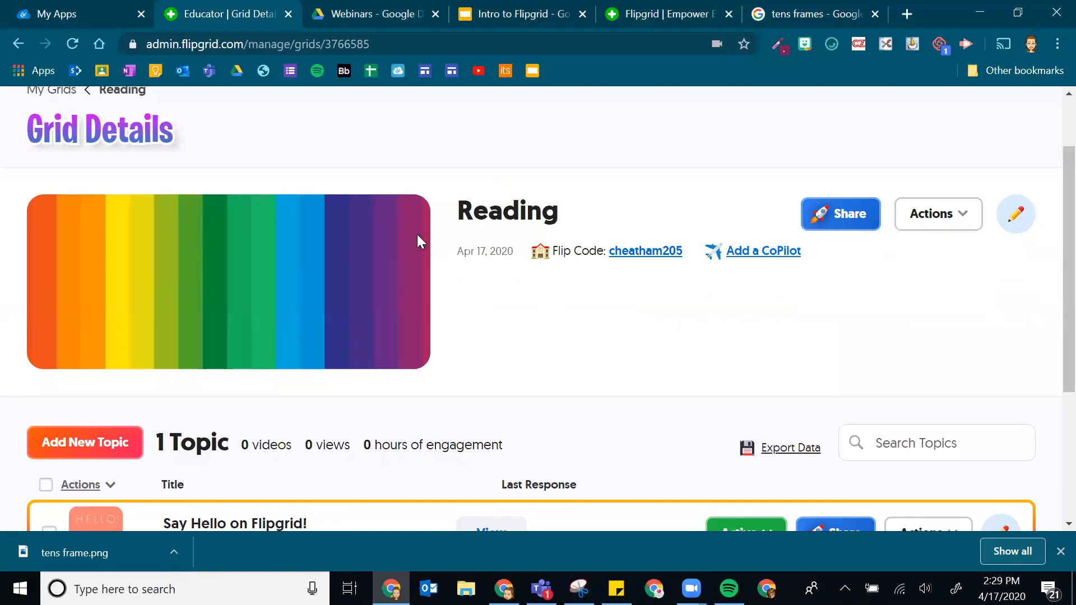
scroll(322, 245, "down", 2)
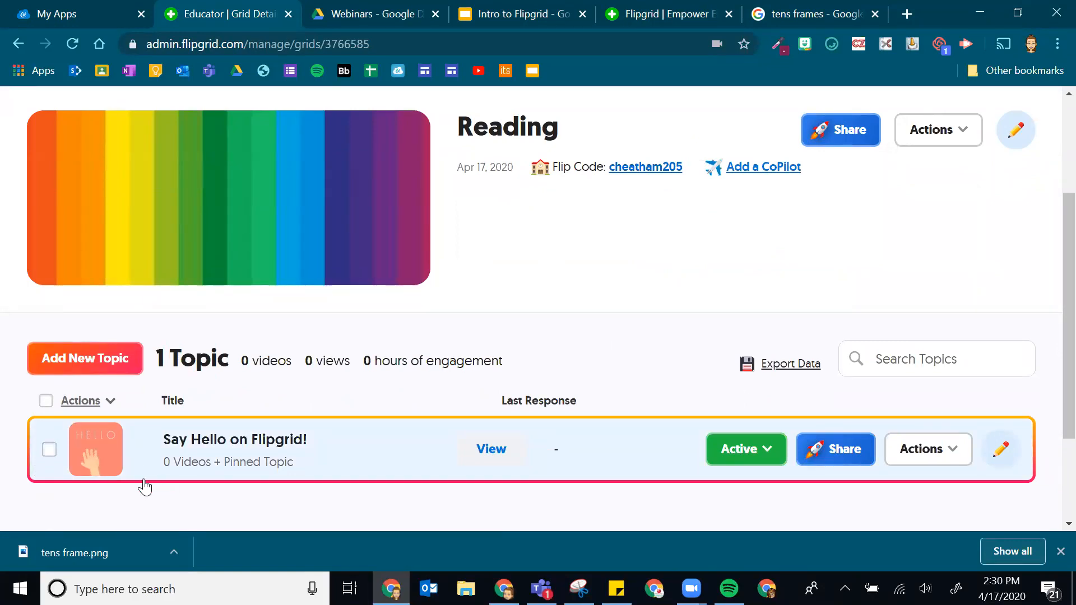
left_click(49, 451)
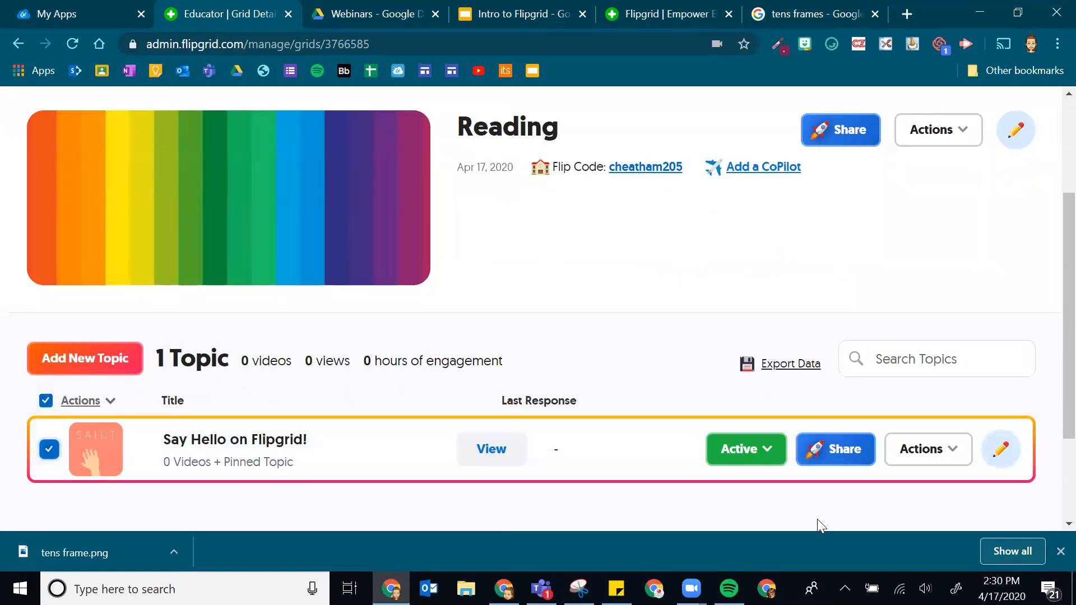
left_click(110, 402)
scroll(135, 518, "down", 1)
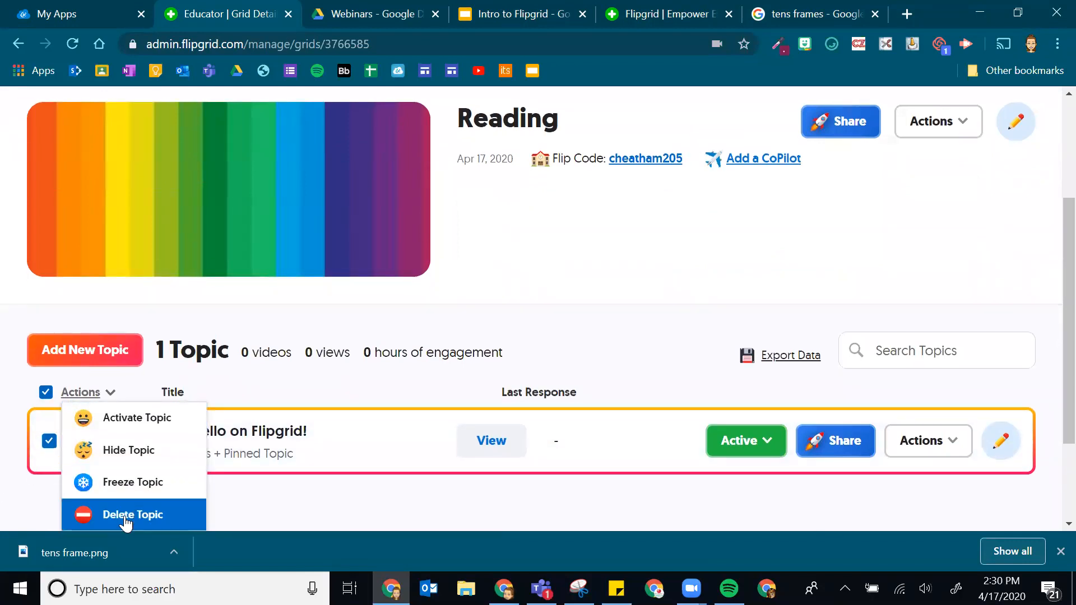
- View the Say Hello on Flipgrid! topic details, then return to the Reading grid
left_click(352, 513)
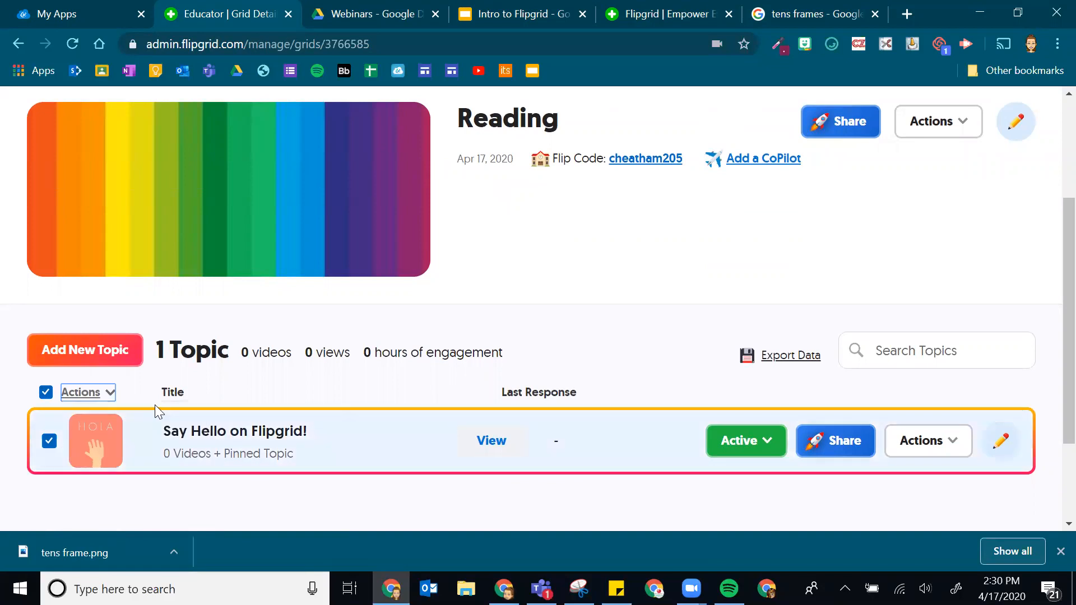
left_click(174, 432)
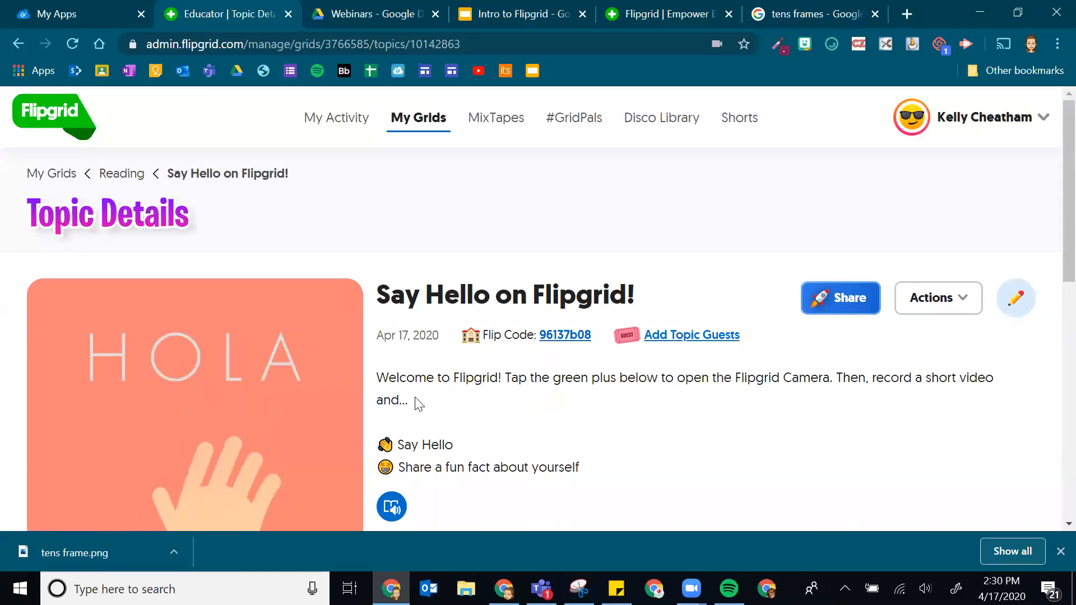
scroll(420, 393, "down", 3)
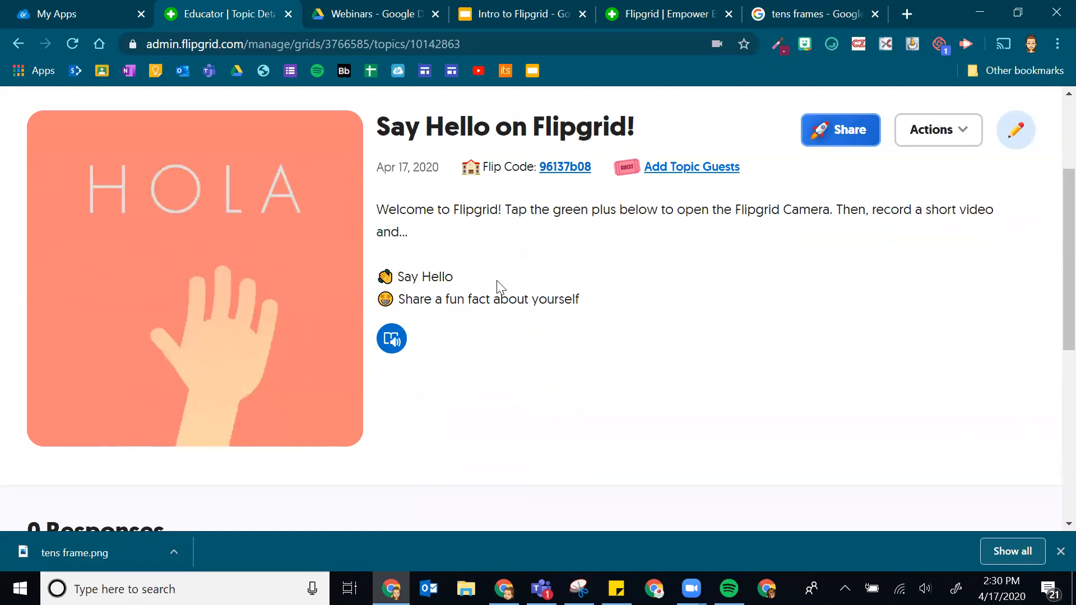
scroll(728, 337, "up", 3)
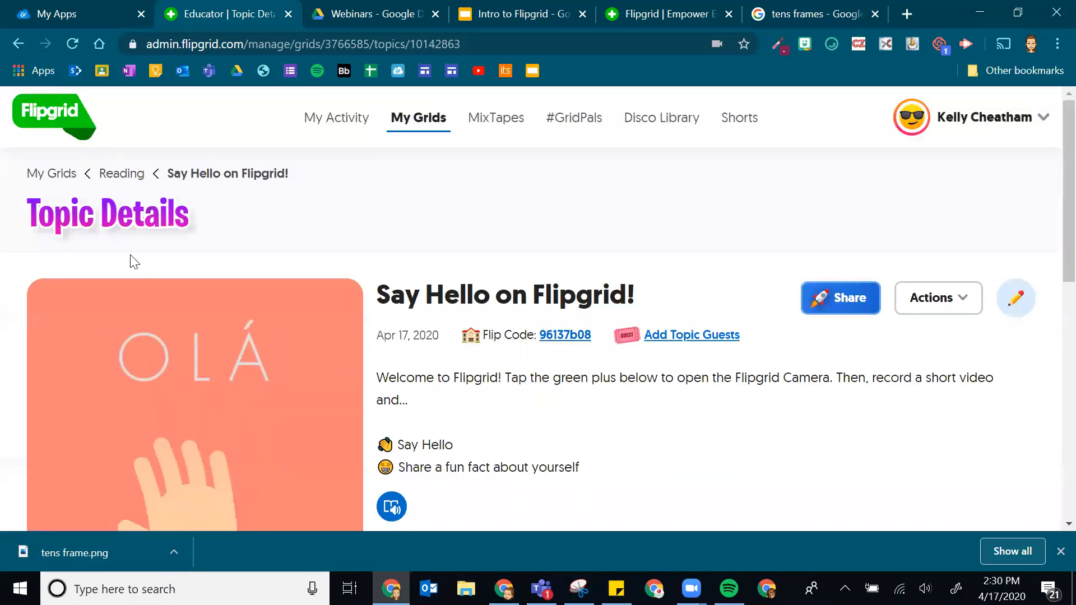
left_click(133, 175)
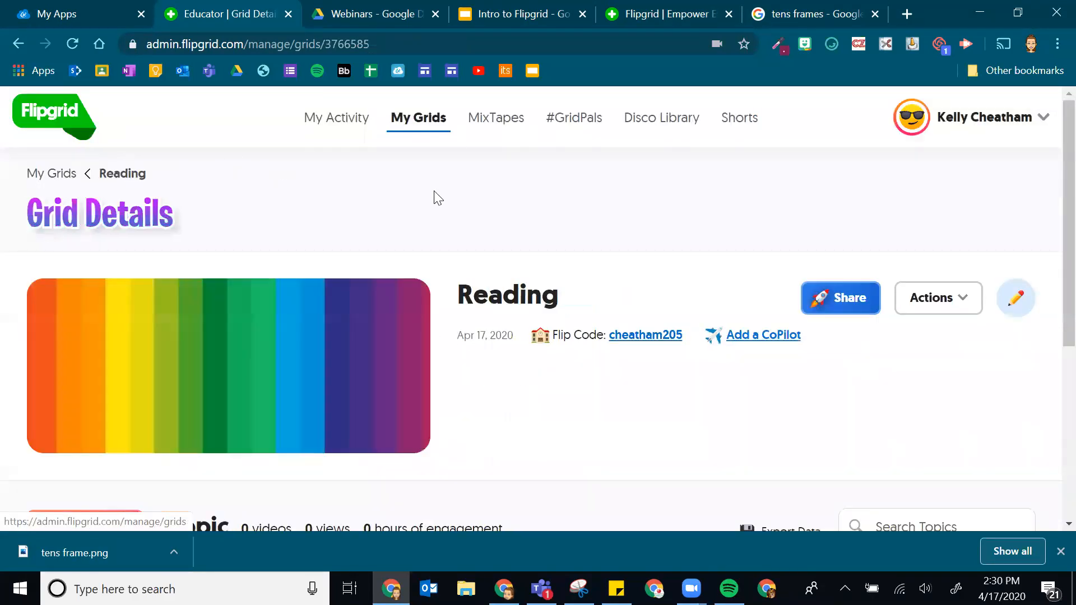
- Reselect the Say Hello on Flipgrid! topic and show the bulk Actions menu again
scroll(151, 338, "down", 3)
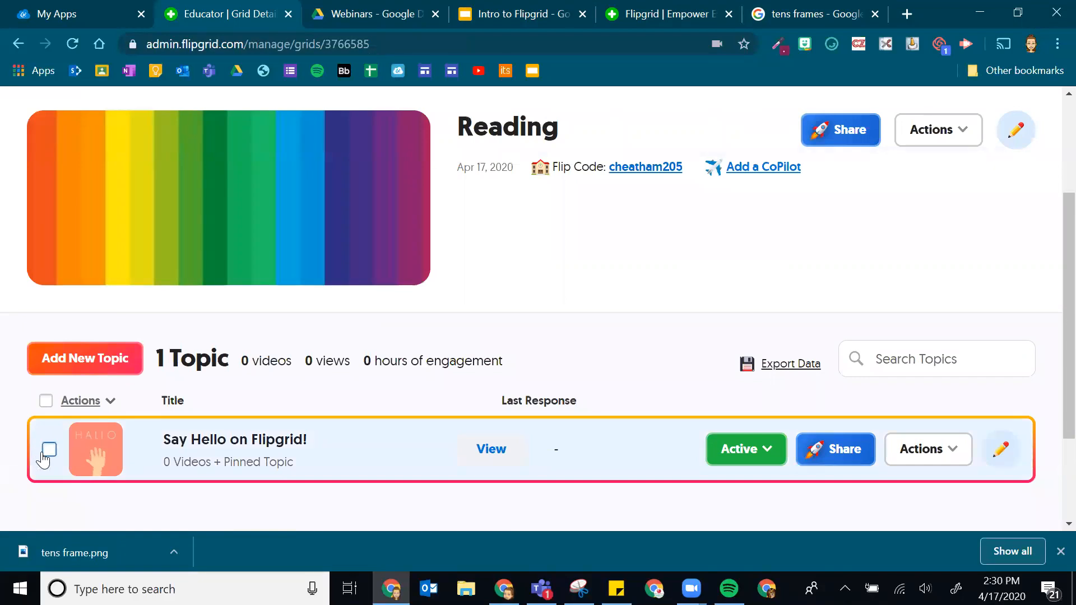
left_click(48, 450)
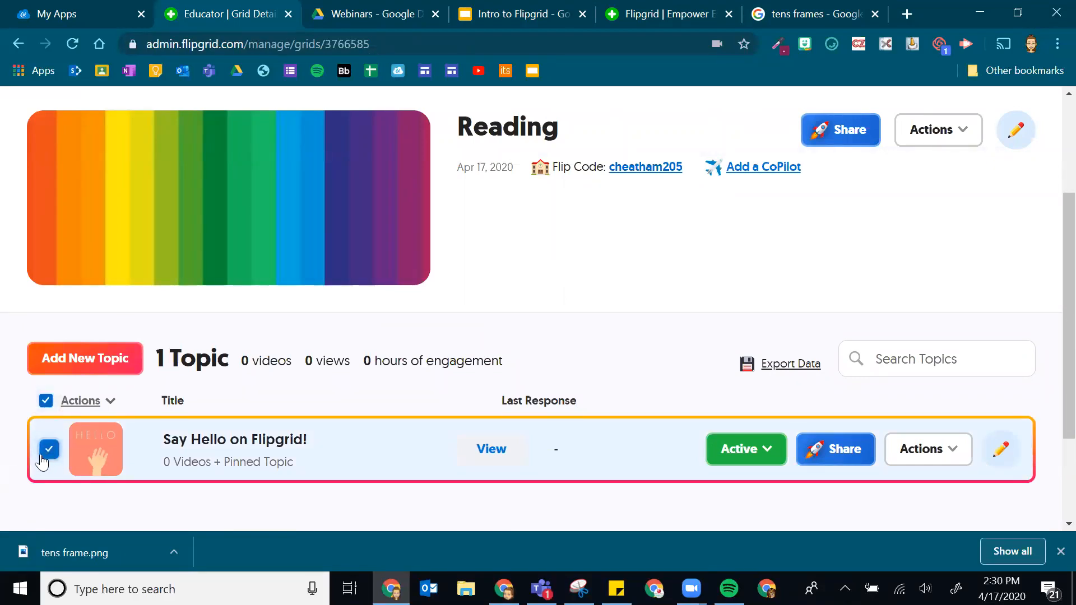
left_click(109, 405)
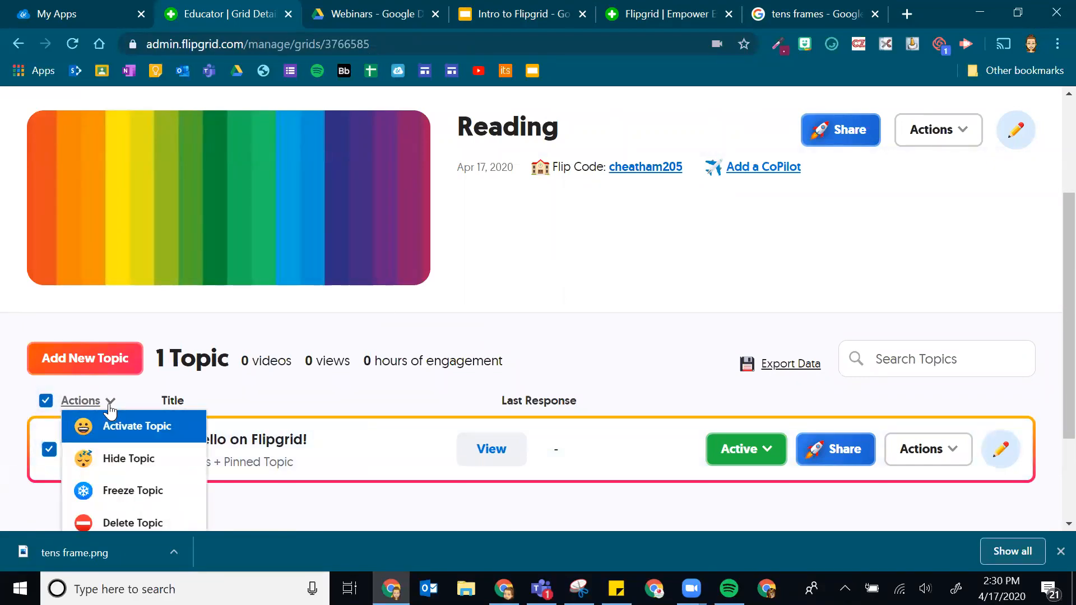
scroll(124, 493, "down", 1)
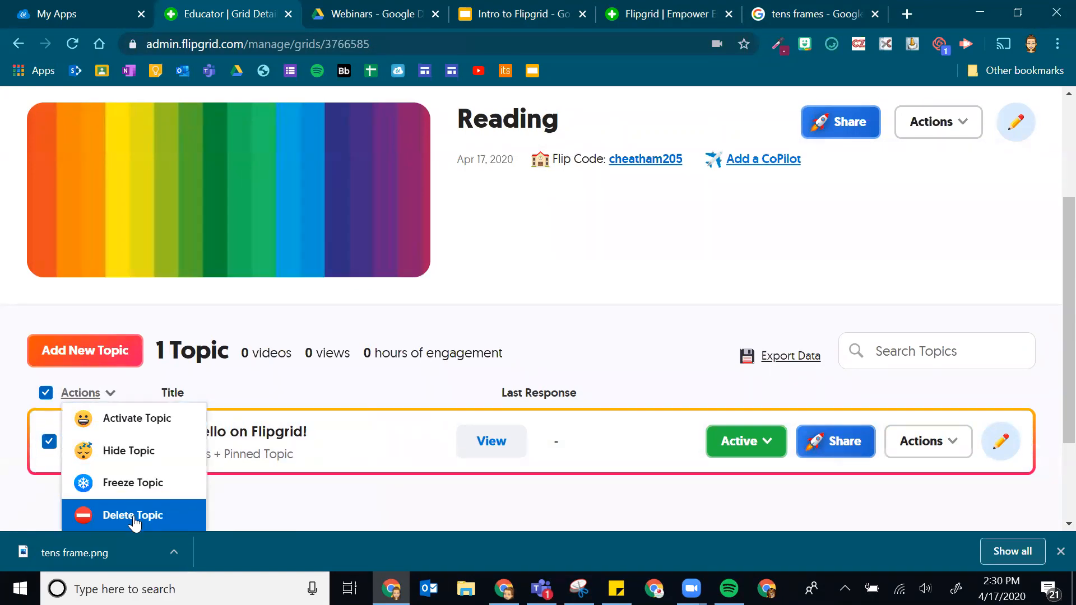
- Delete the Say Hello on Flipgrid! topic, confirming the permanent-deletion warning
left_click(134, 516)
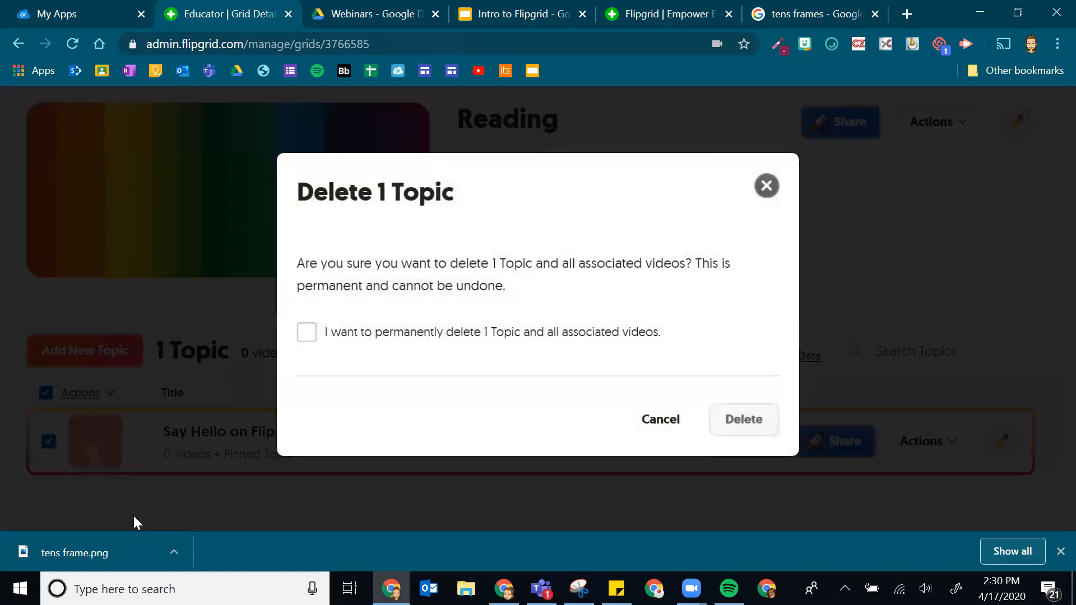
left_click(415, 339)
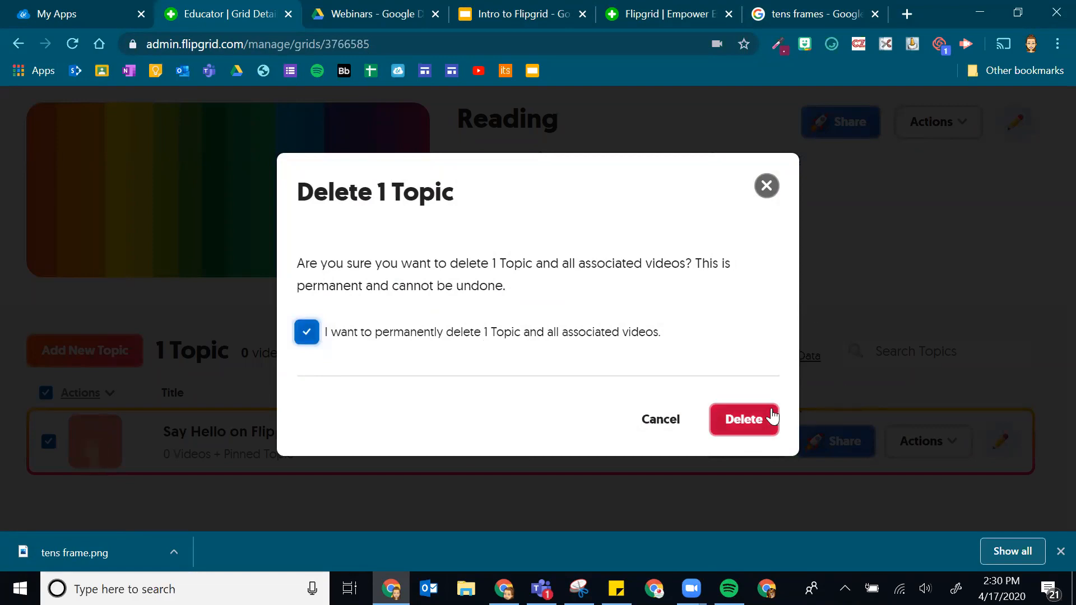
left_click(745, 419)
scroll(520, 451, "down", 3)
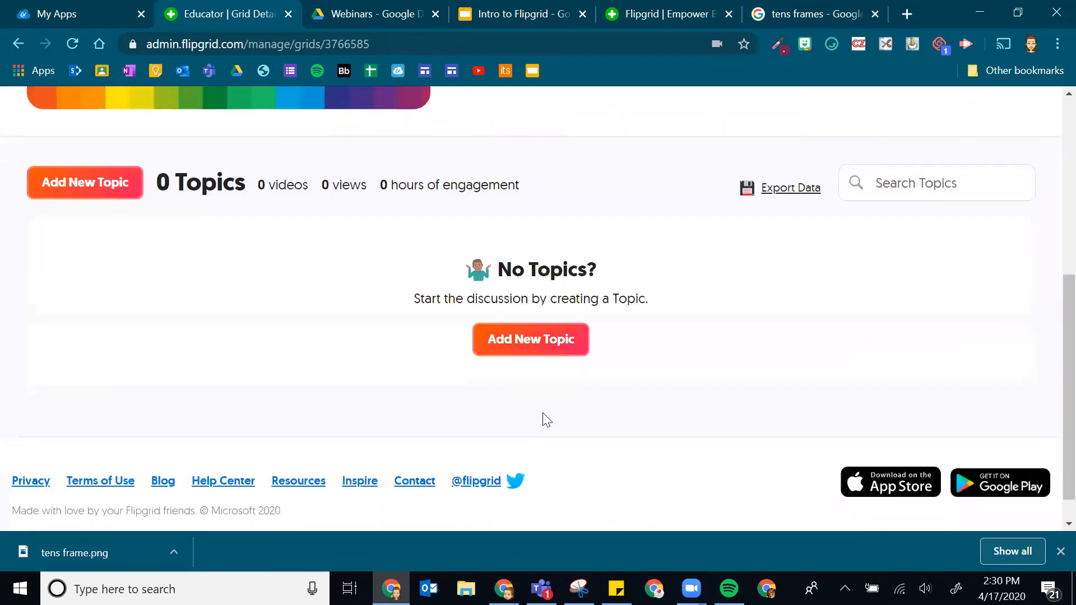
scroll(442, 255, "up", 3)
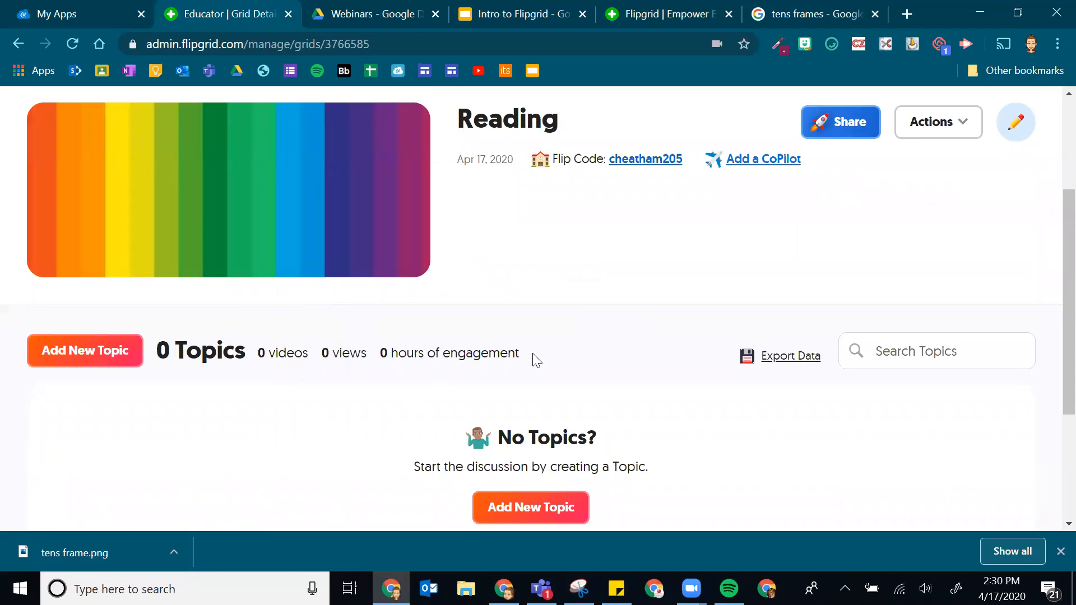
scroll(539, 403, "down", 2)
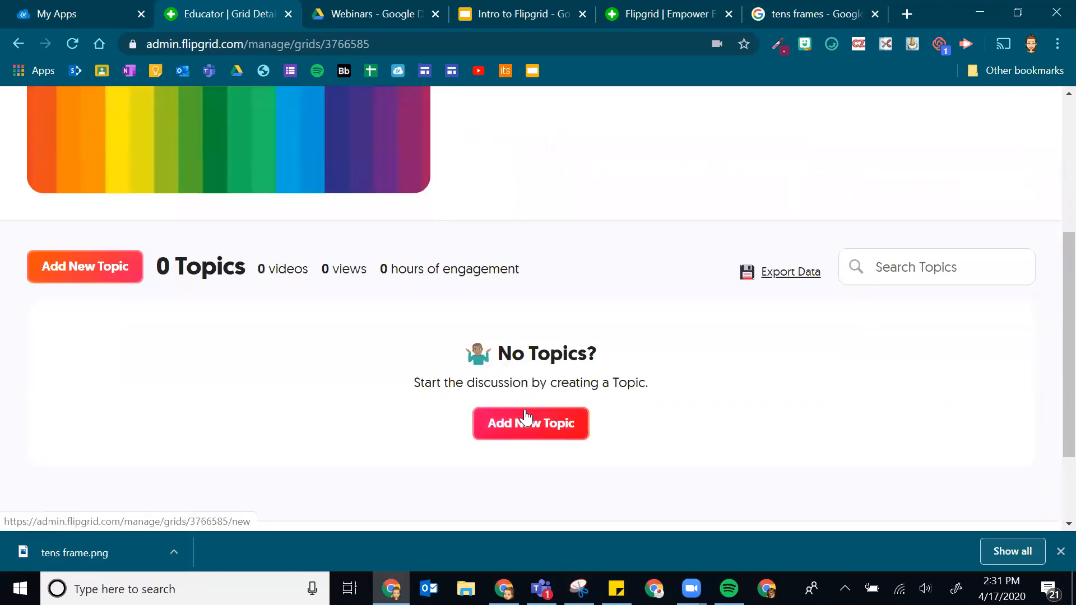
- Start a new topic titled 'Week 4 Reading Response'
left_click(521, 426)
scroll(110, 314, "down", 2)
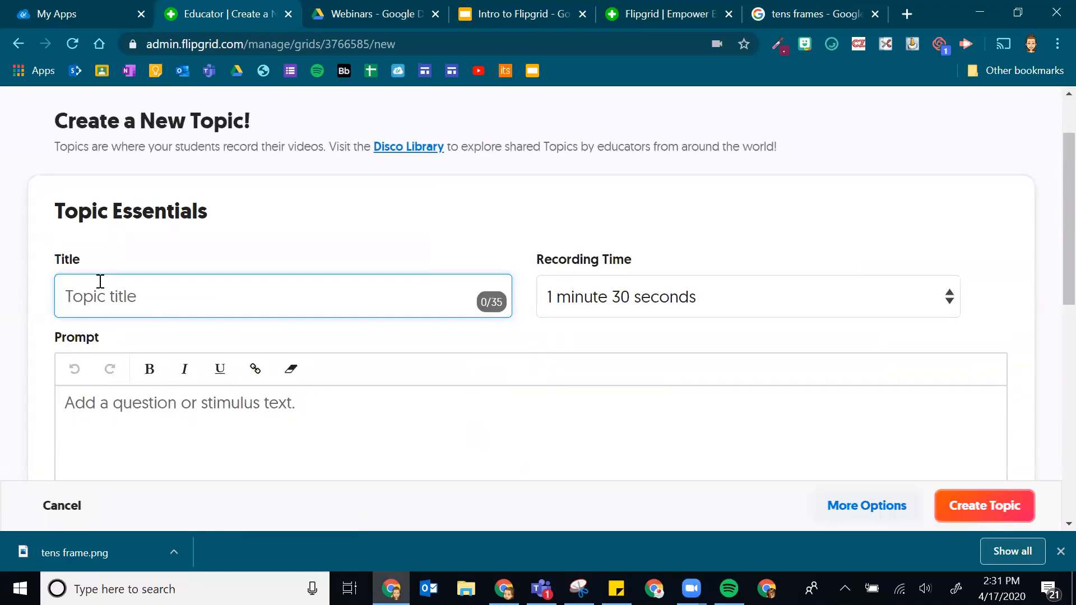
scroll(140, 312, "up", 2)
scroll(152, 302, "down", 2)
type("Week 4 Reading Response")
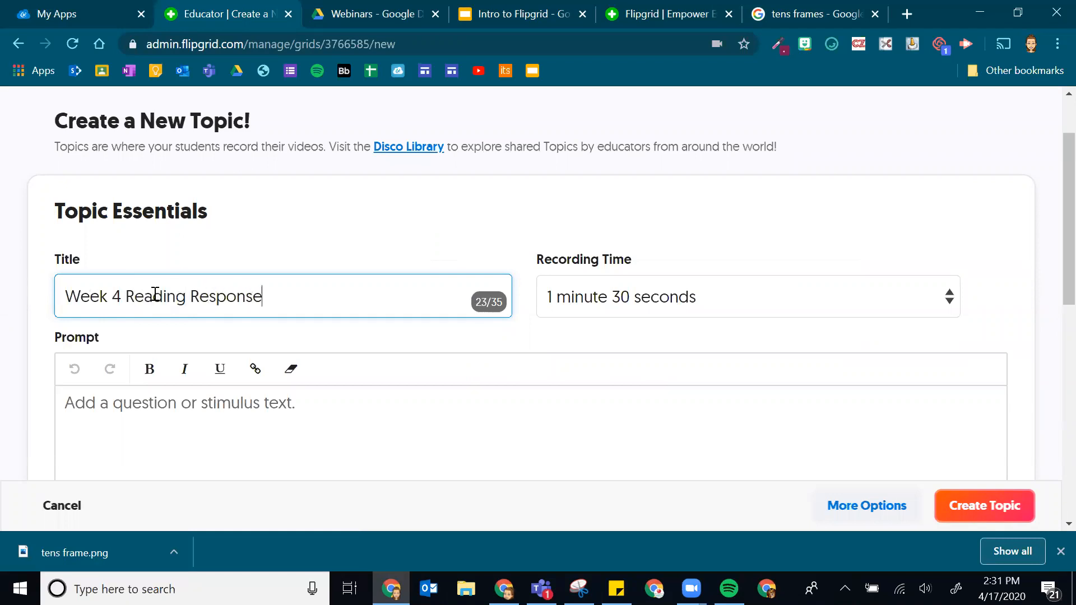
left_click(327, 242)
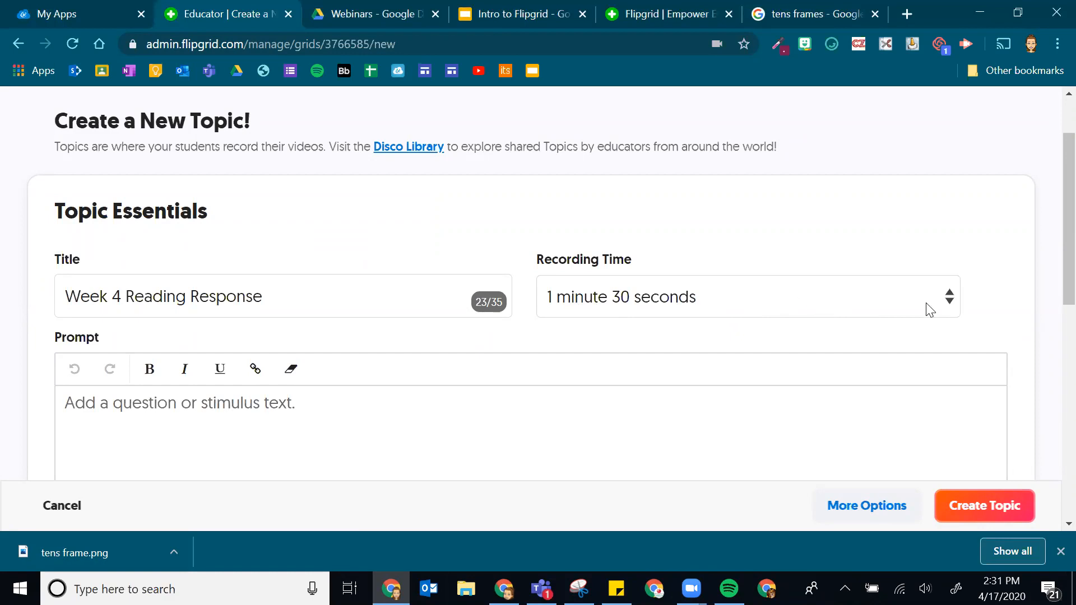
- Set the topic's Recording Time to 2 minutes
left_click(947, 303)
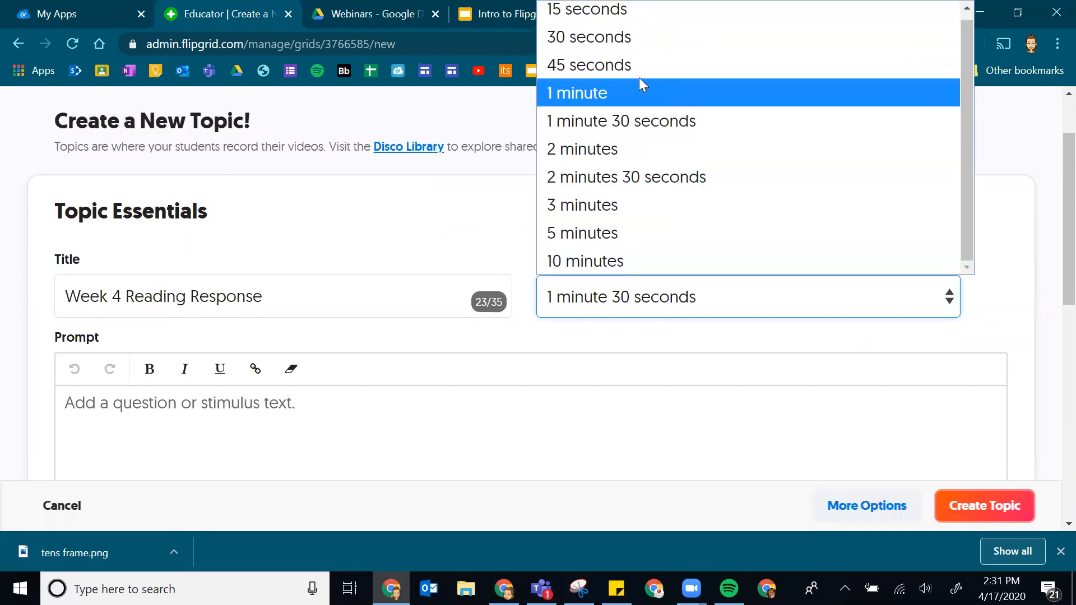
left_click(628, 151)
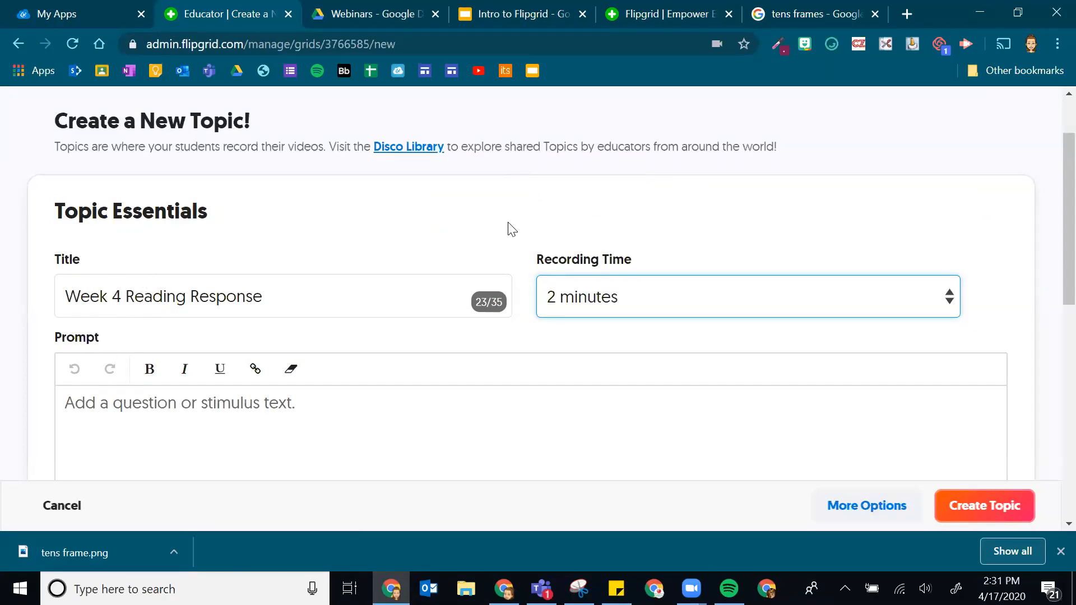
scroll(650, 179, "down", 1)
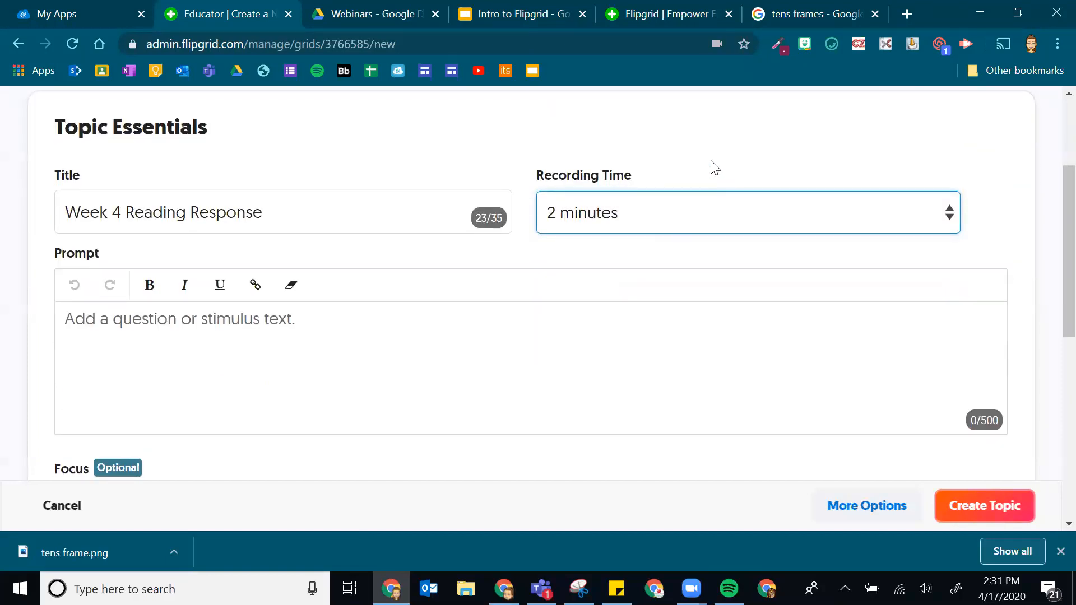
- Enter the prompt 'Tell me your favorite part of the book you're currently reading.'
left_click(237, 349)
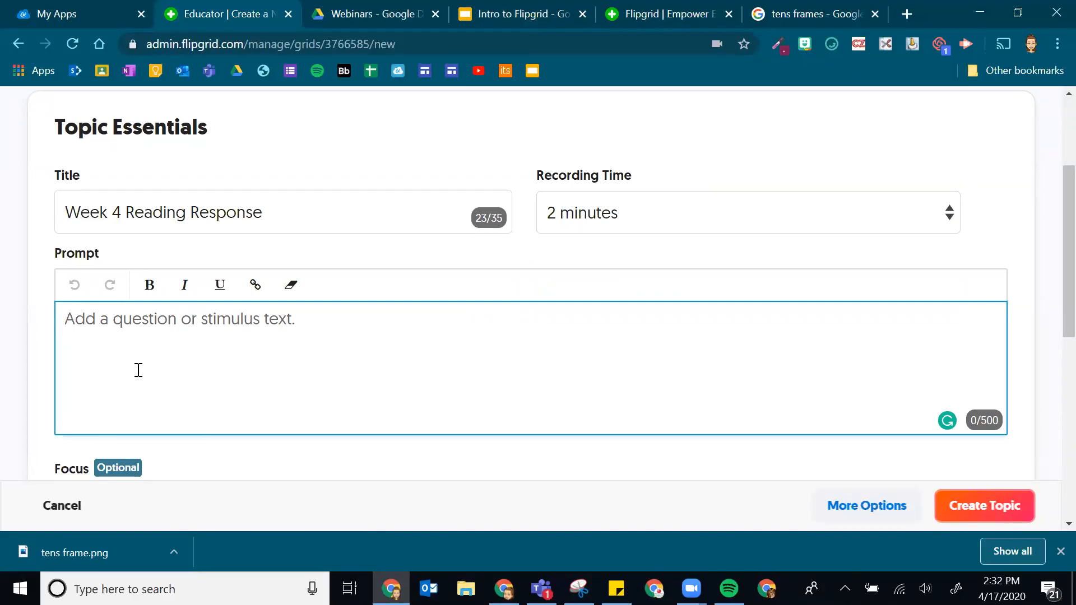
type("Tell me the")
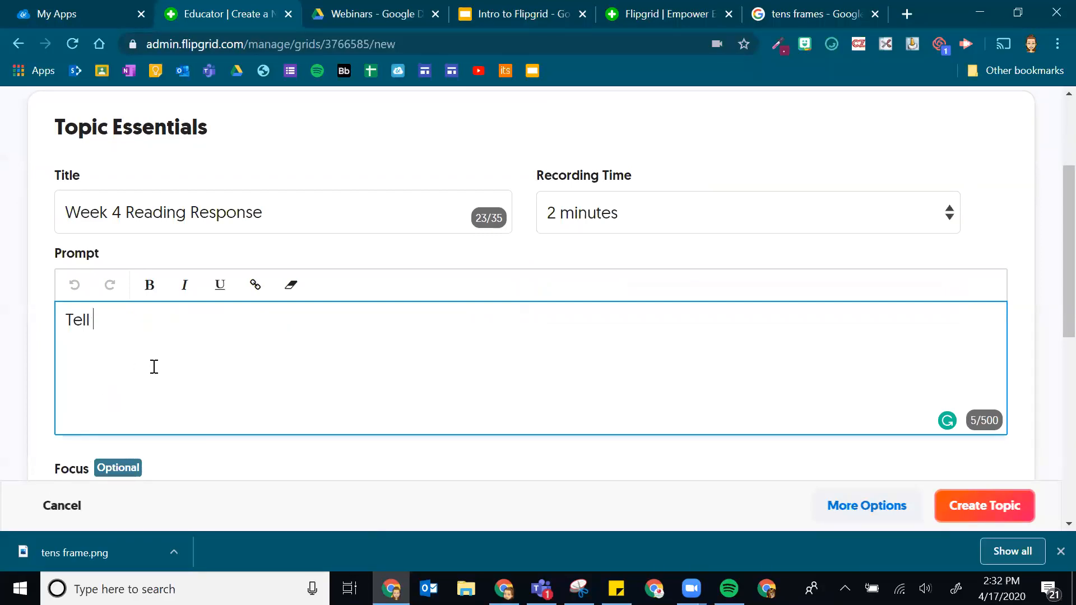
key("BackSpace")
key("BackSpace")
key("BackSpace")
type("your favori")
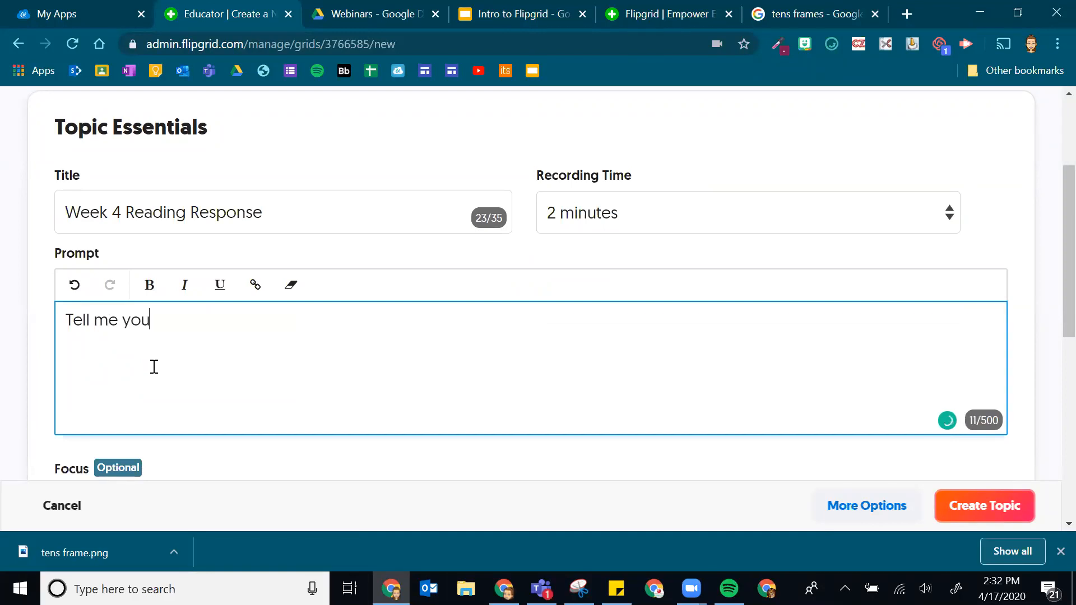
type("part of the book you're currently reading.")
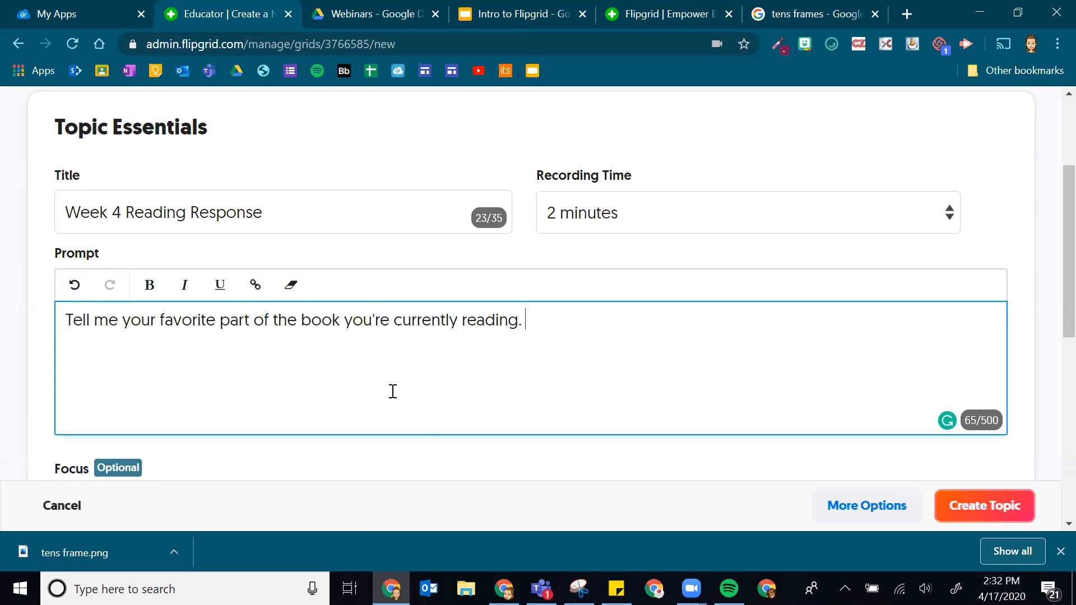
scroll(396, 347, "down", 3)
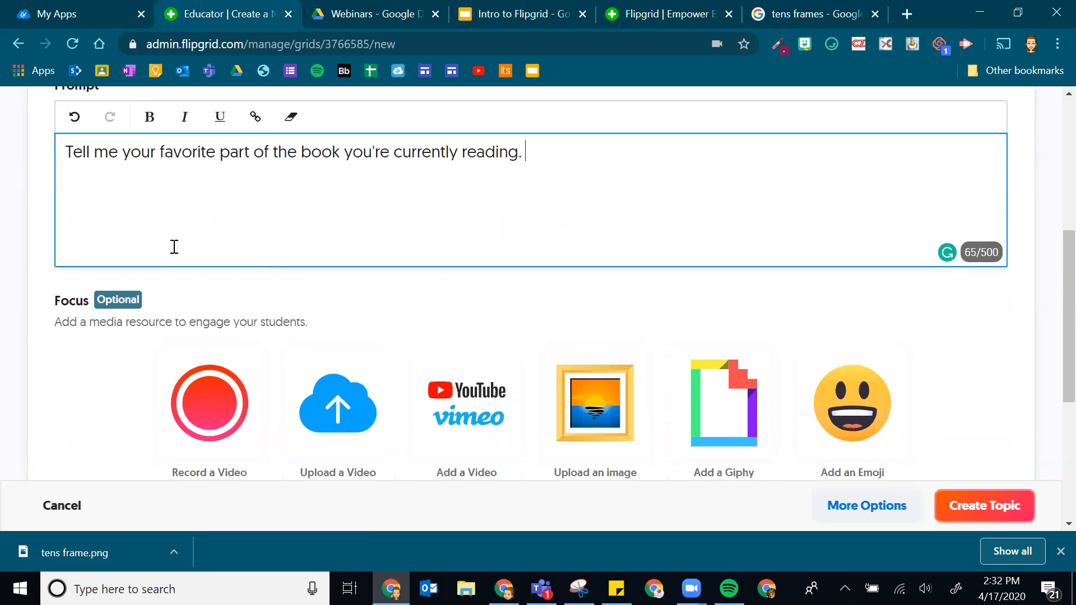
scroll(336, 158, "down", 2)
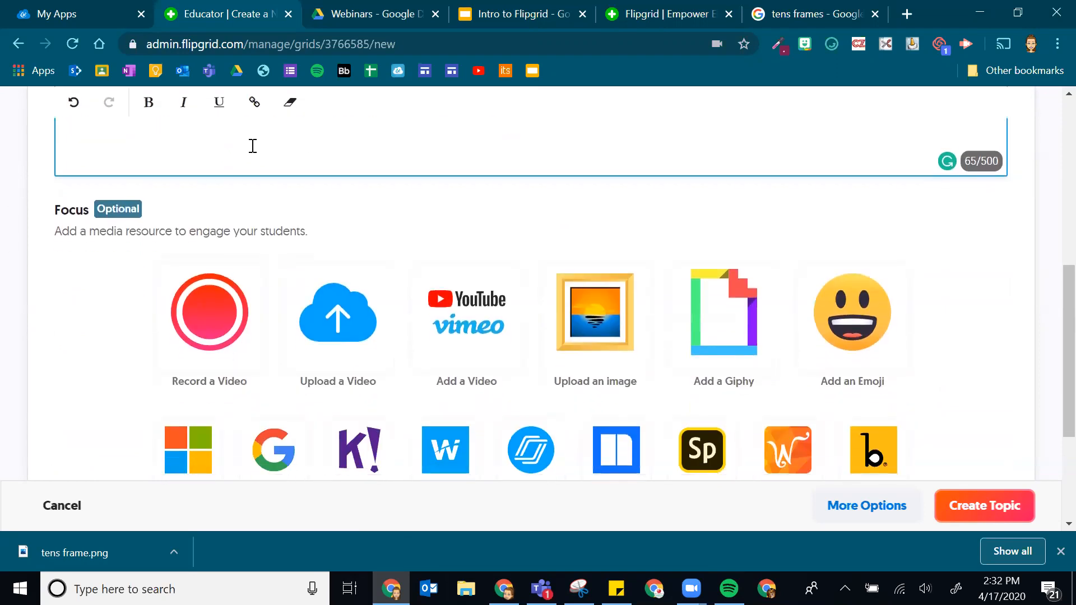
scroll(252, 146, "down", 2)
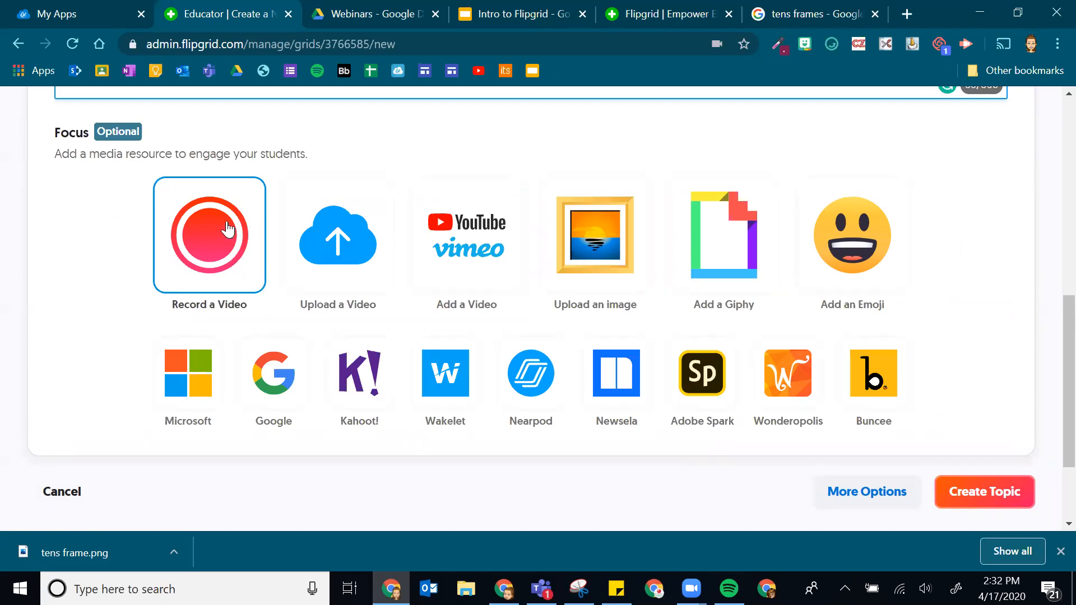
scroll(213, 246, "up", 2)
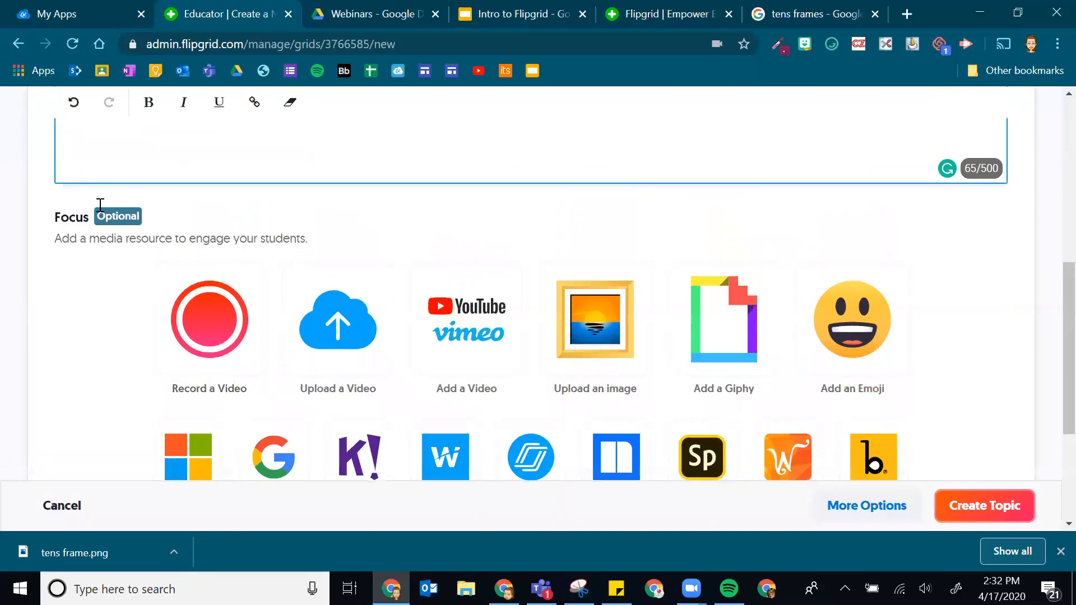
scroll(100, 205, "up", 3)
scroll(245, 354, "down", 3)
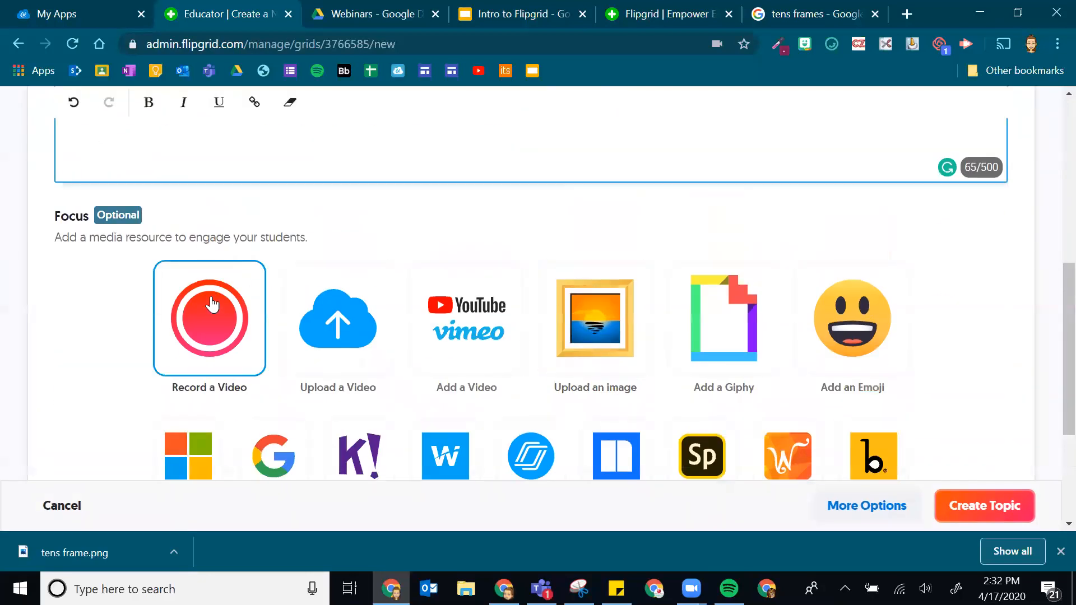
scroll(212, 304, "down", 2)
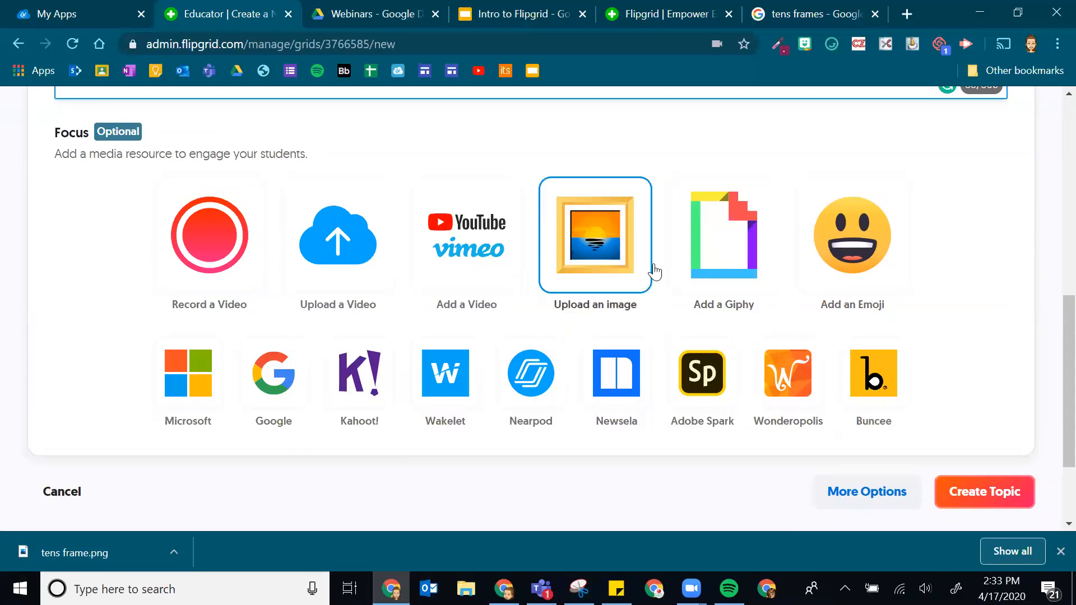
left_click(605, 261)
scroll(595, 298, "down", 2)
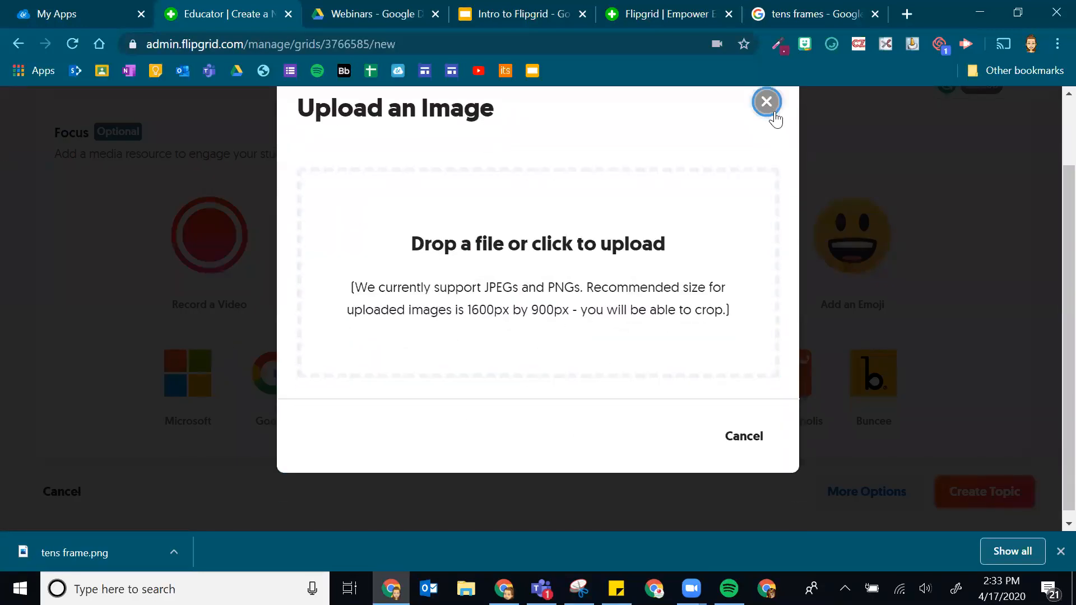
left_click(767, 103)
- Search Giphy for 'reading' and choose the cat-reading-a-book GIF as the Focus
left_click(748, 257)
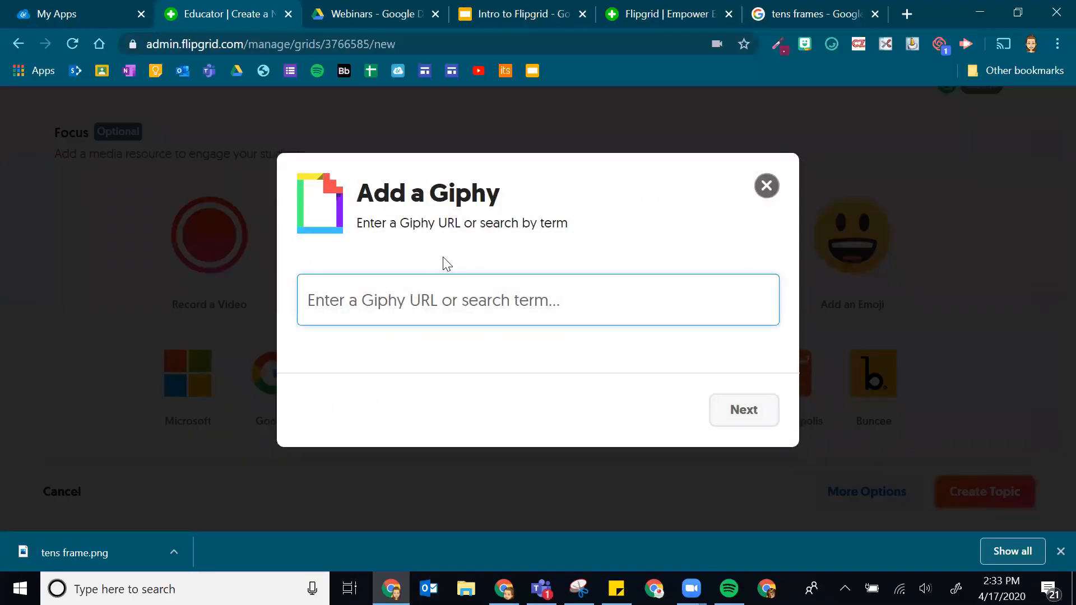
type("reading")
key("Return")
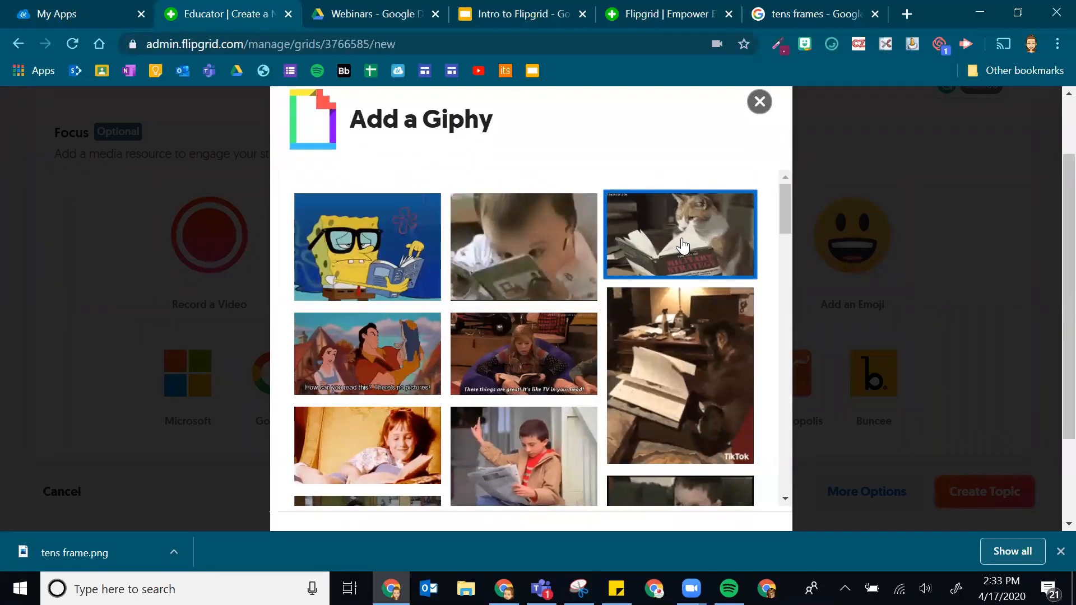
scroll(646, 276, "down", 3)
scroll(646, 277, "down", 10)
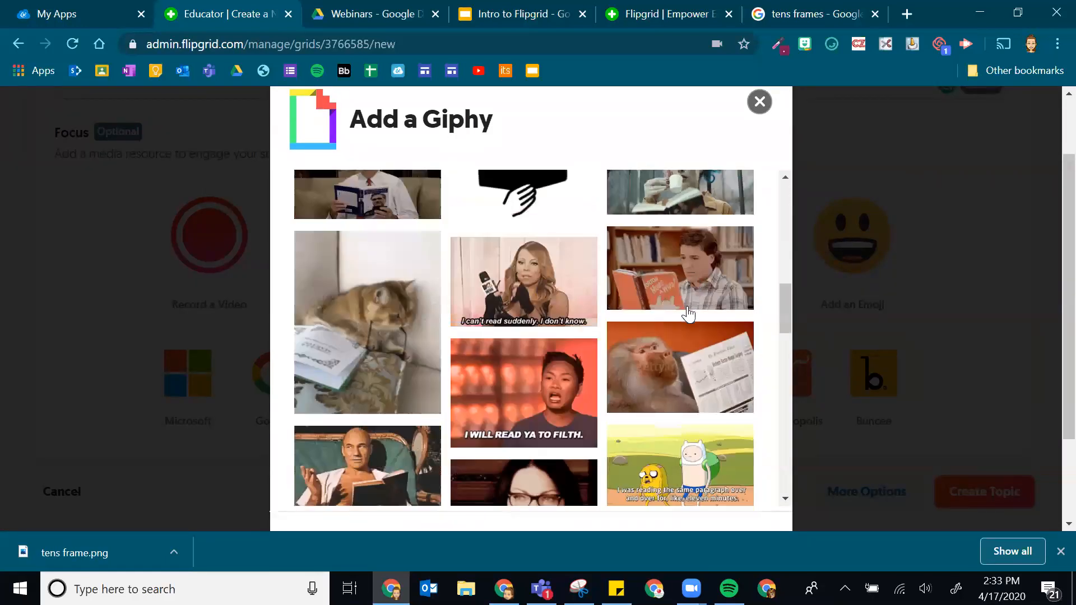
left_click(739, 430)
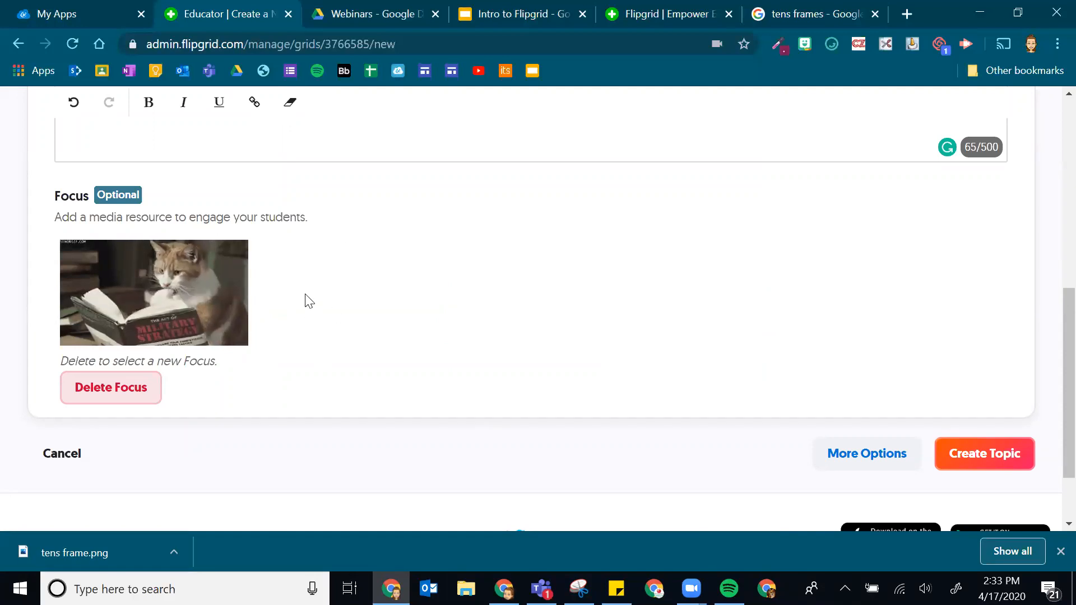
- Expand More Options to show the Topic Tip, Topic Attachments and Topic Status sections
scroll(300, 270, "up", 3)
scroll(275, 295, "down", 3)
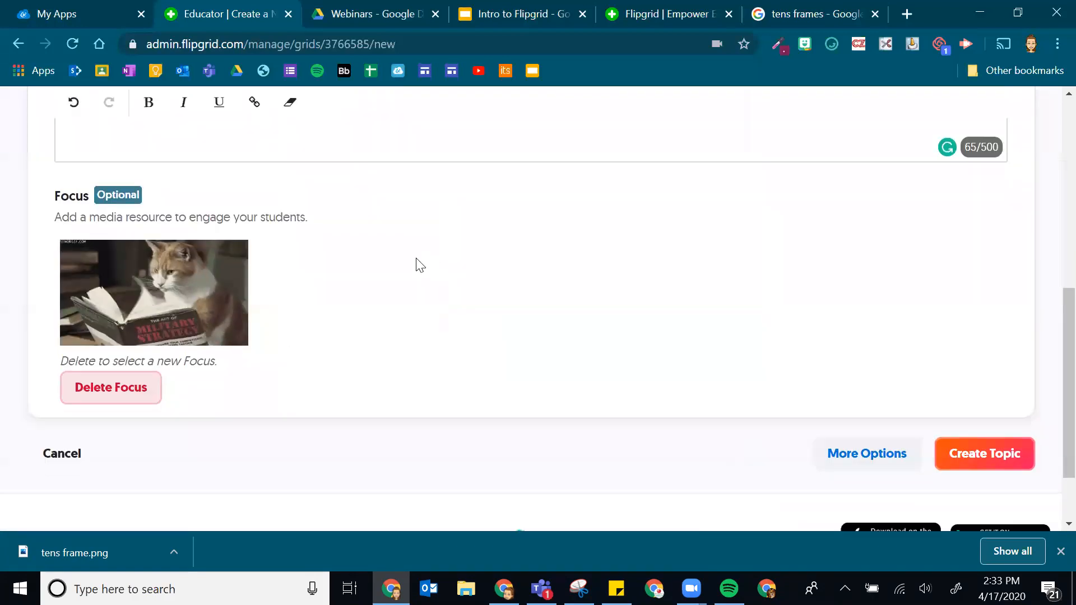
scroll(644, 264, "down", 2)
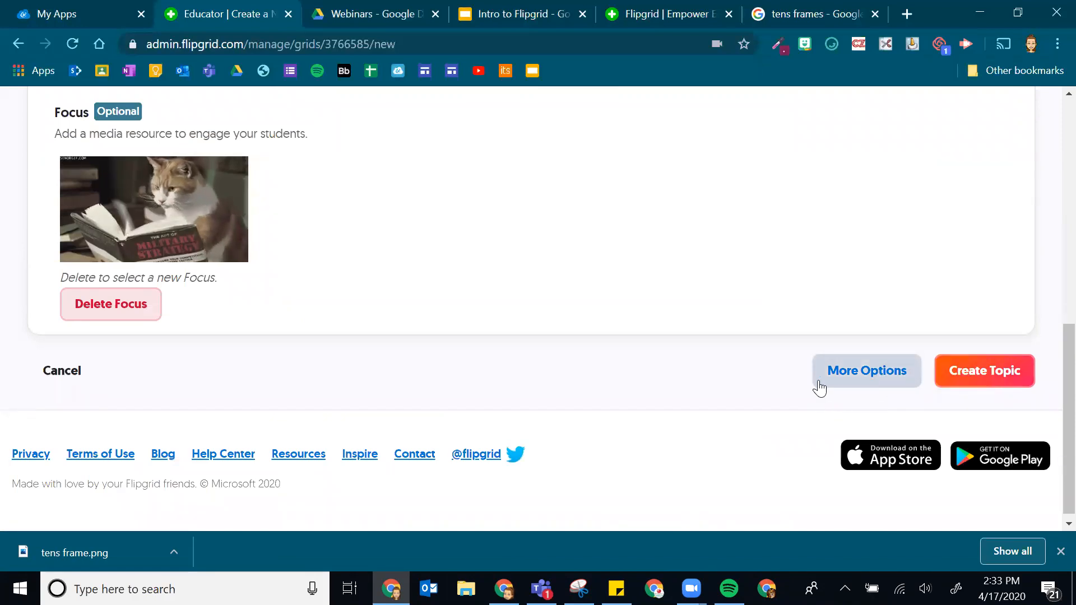
left_click(858, 375)
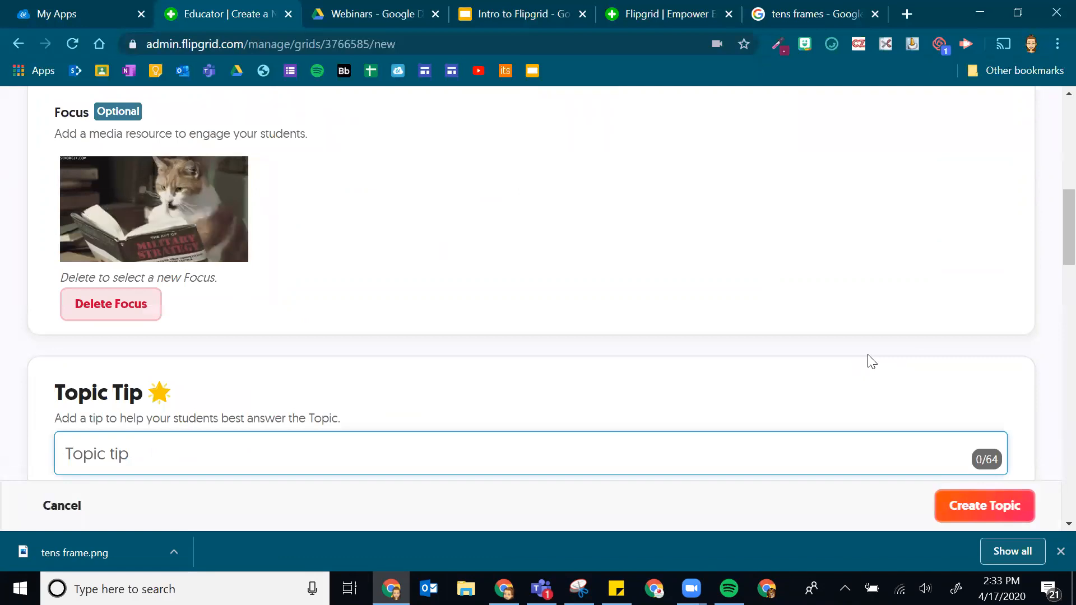
scroll(356, 382, "down", 5)
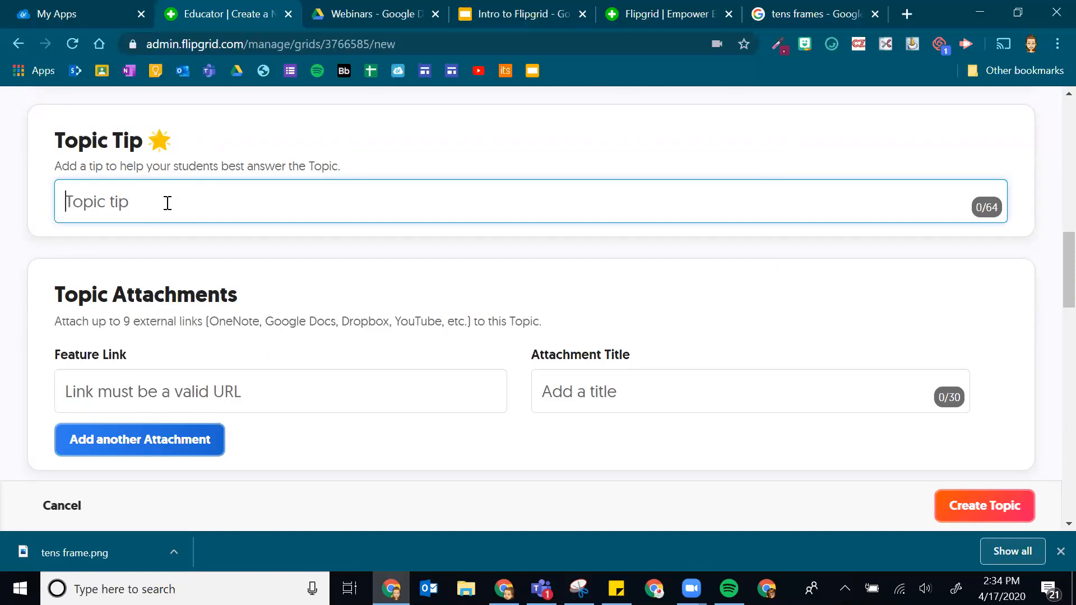
scroll(267, 362, "down", 3)
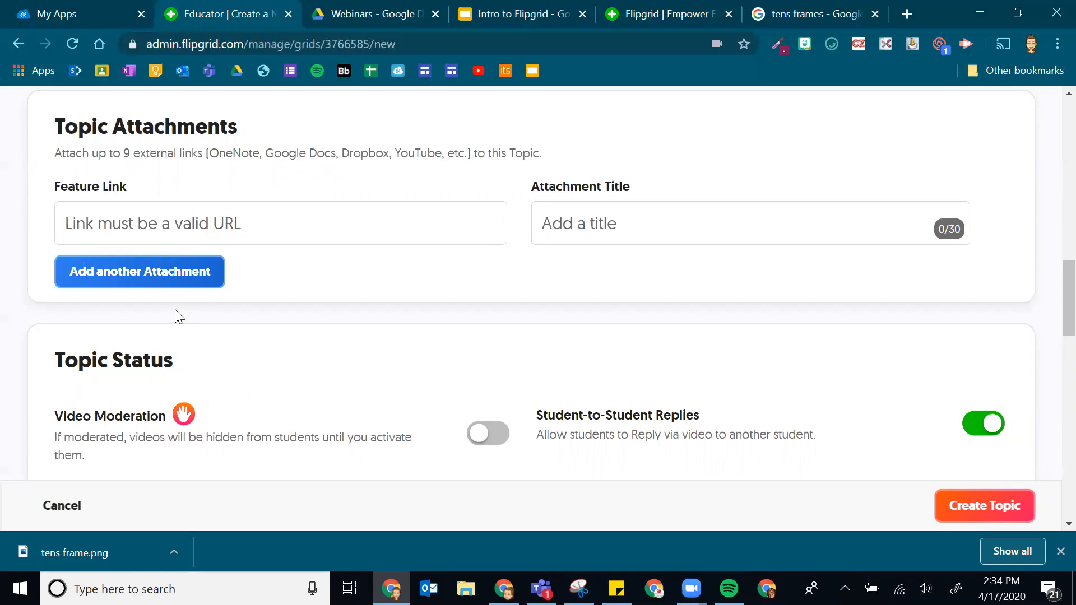
- Keep one empty attachment link row, then switch to the Google Drive Webinars folder
left_click(128, 277)
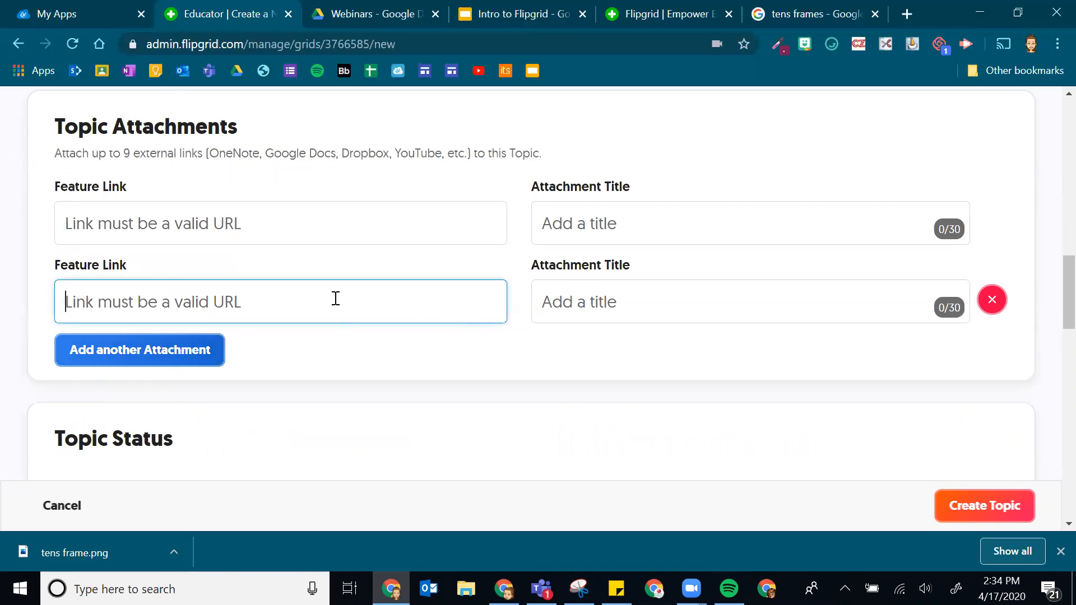
scroll(335, 298, "up", 3)
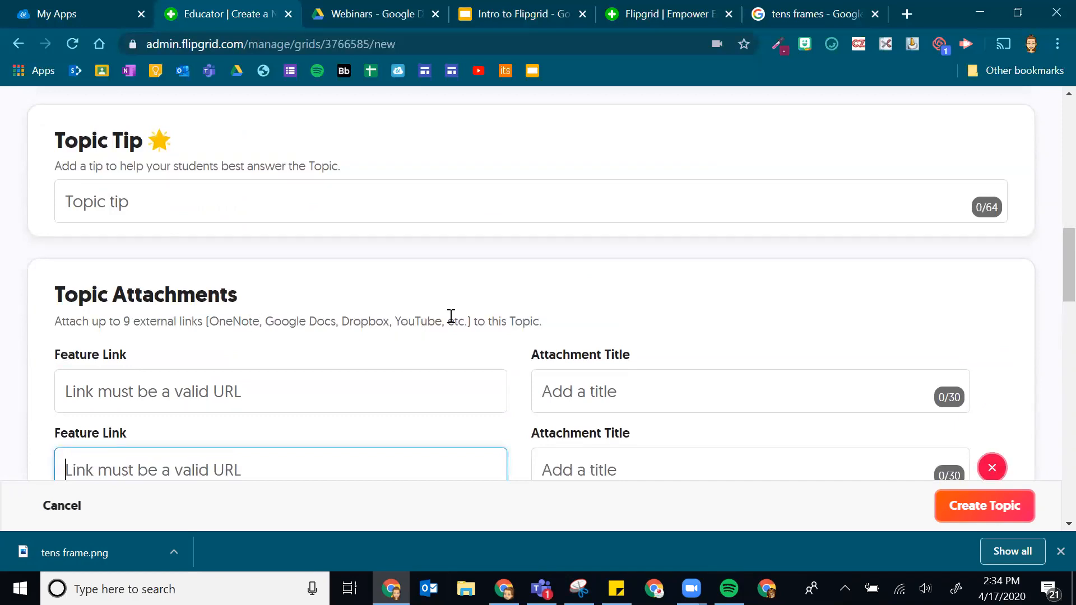
scroll(457, 292, "down", 3)
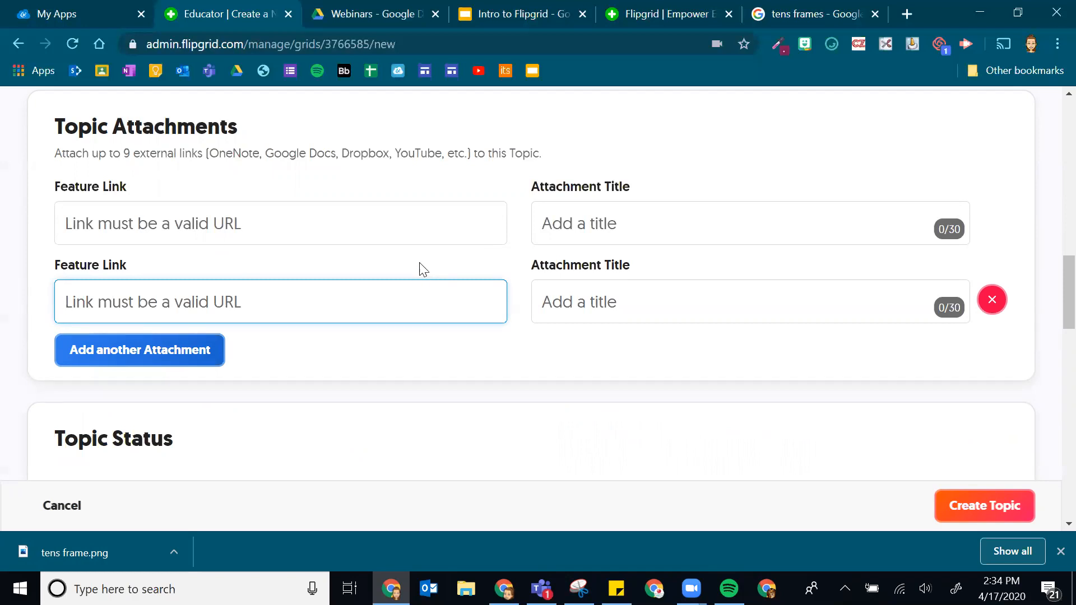
left_click(991, 301)
left_click(398, 210)
left_click(342, 12)
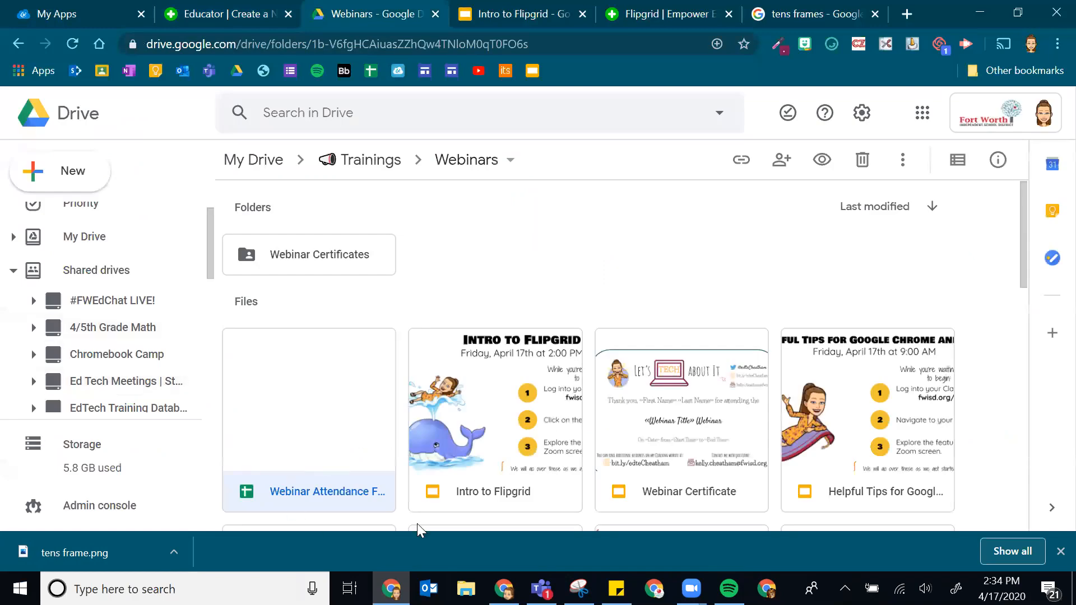
- Enable link sharing on the Intro to Flipgrid slides, copy its link, and return to Flipgrid
left_click(481, 491)
right_click(489, 496)
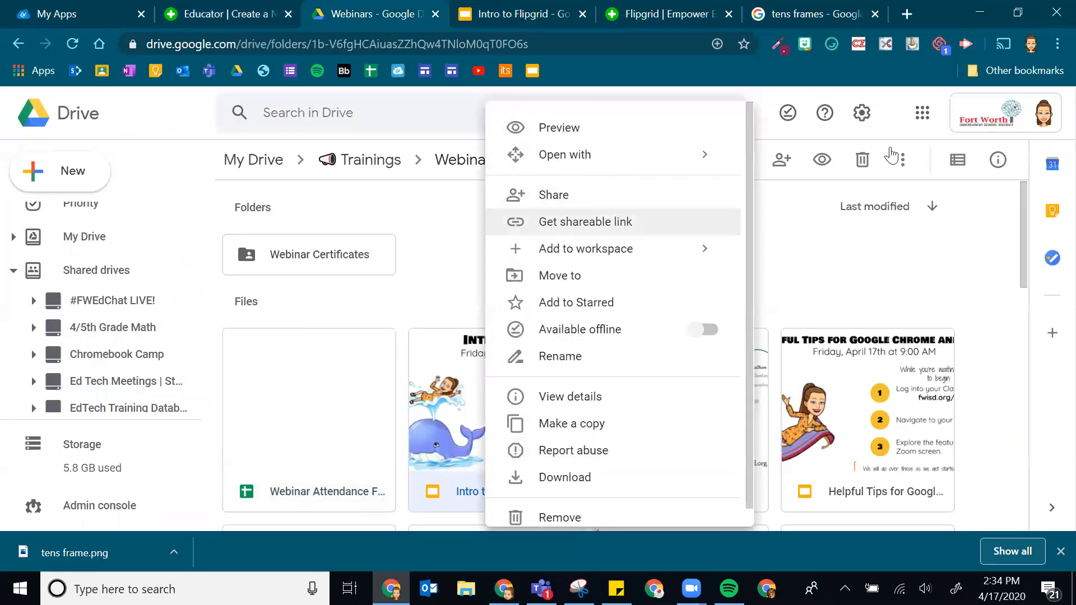
left_click(587, 218)
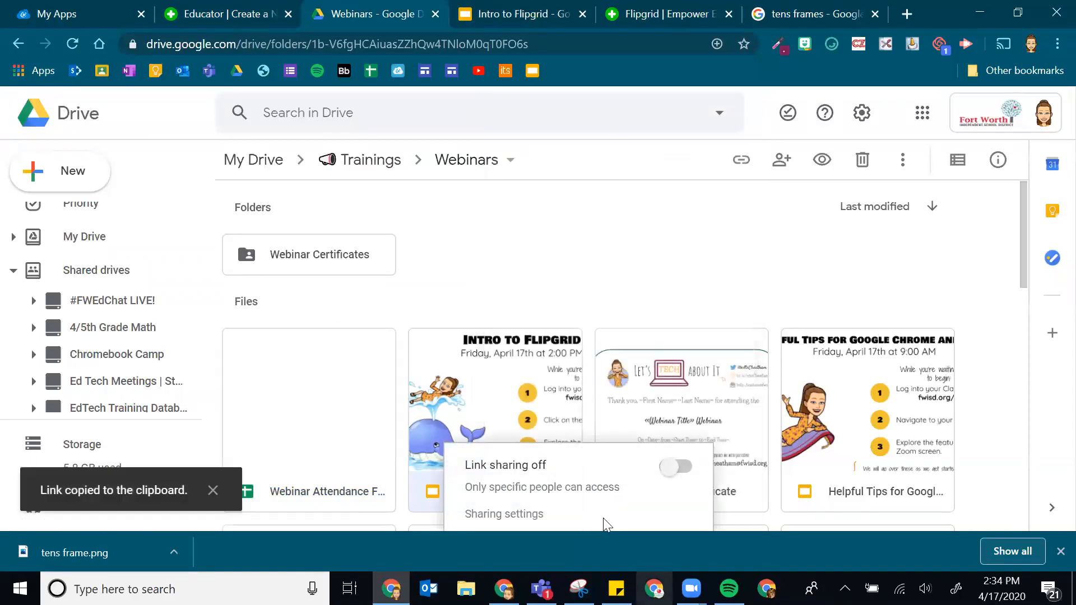
left_click(674, 469)
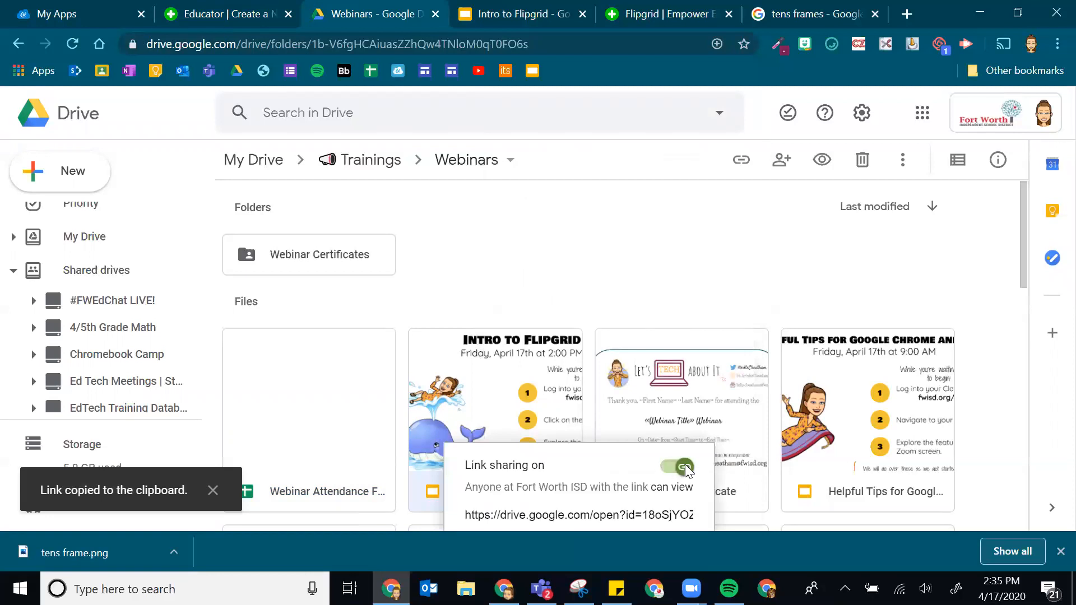
left_click(618, 514)
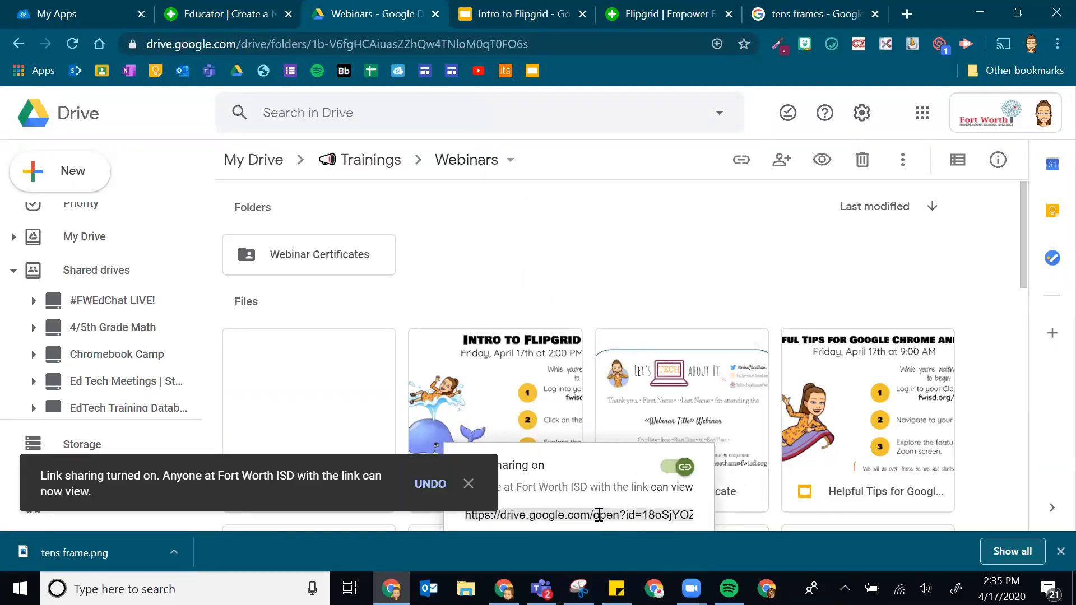
left_click(582, 264)
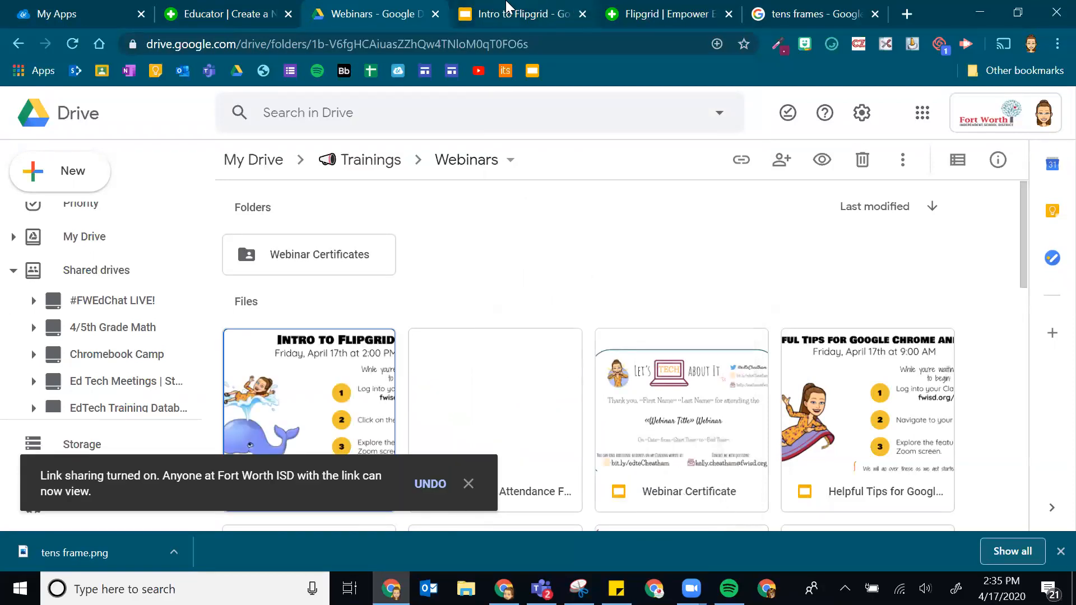
left_click(507, 8)
left_click(233, 14)
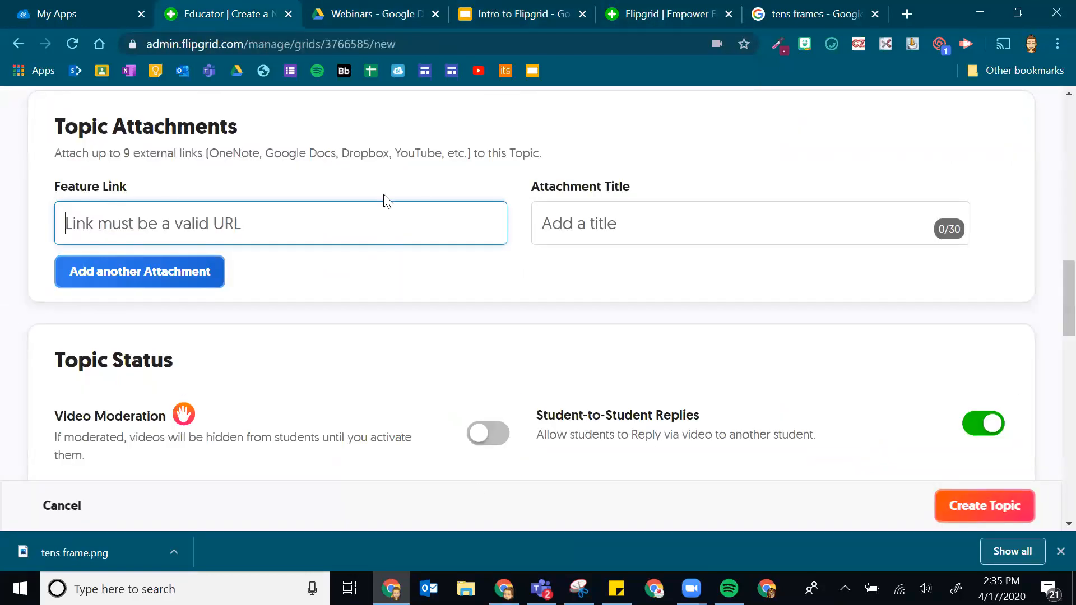
- Paste the Drive link as Feature Link and title the attachment 'All about reading...'
key("ctrl+v")
left_click(558, 258)
left_click(561, 224)
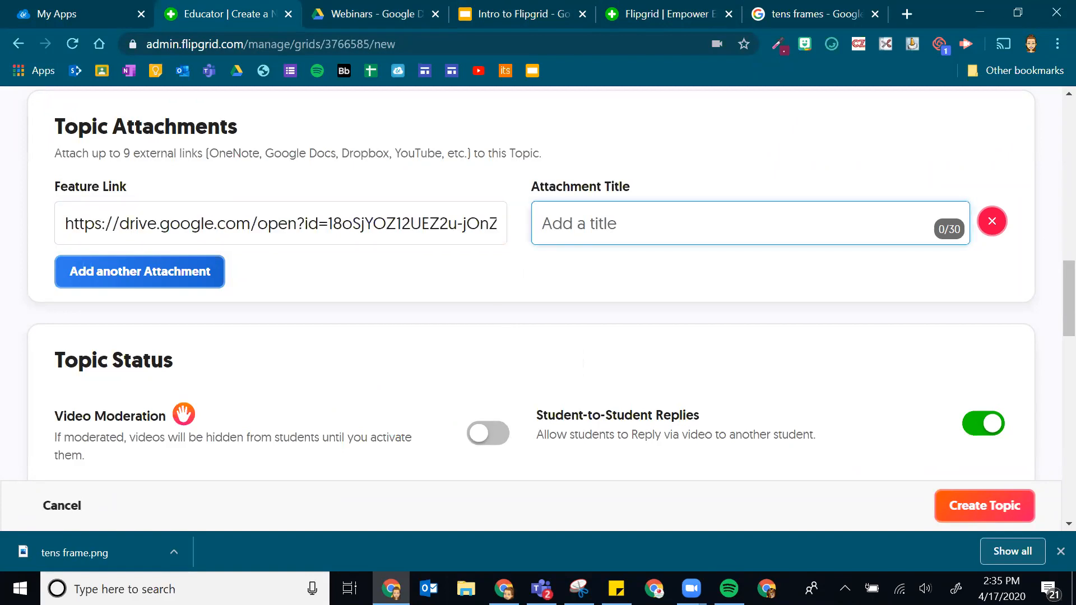
type("All about reading...")
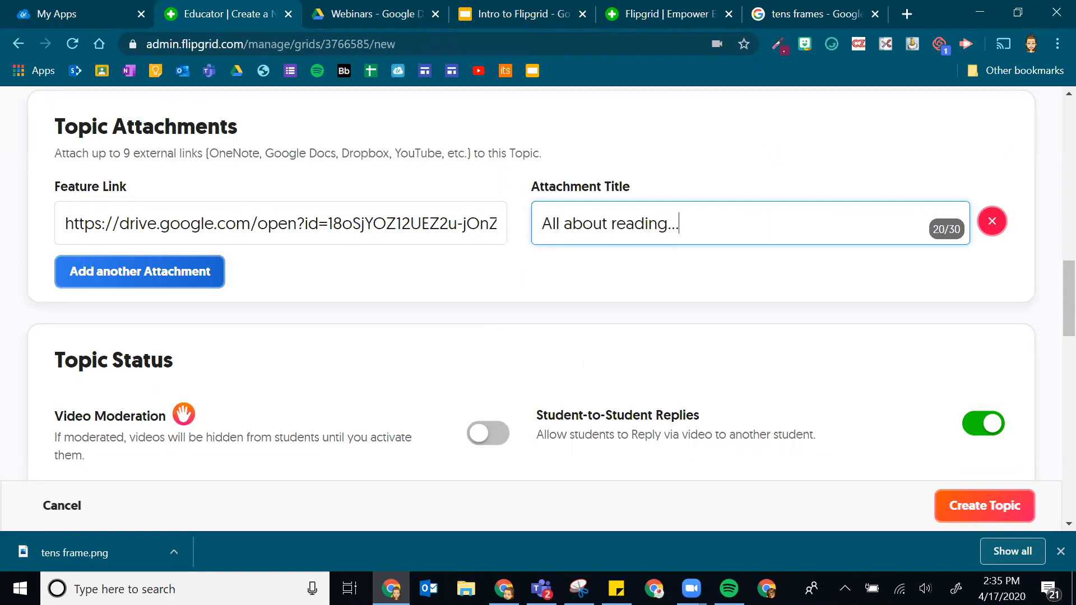
left_click_drag(626, 301, 630, 321)
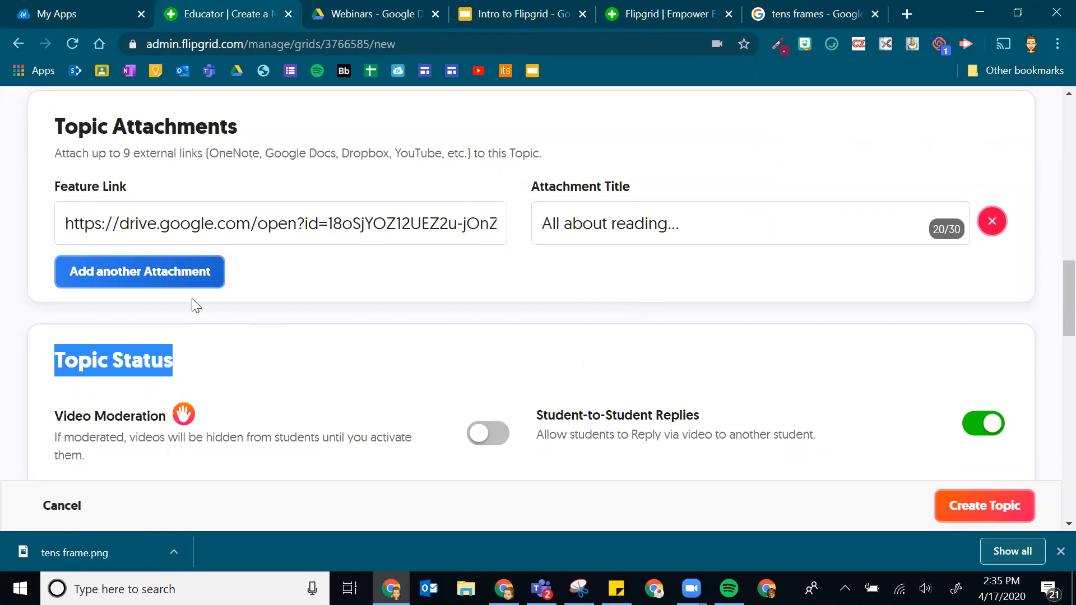
scroll(213, 331, "down", 3)
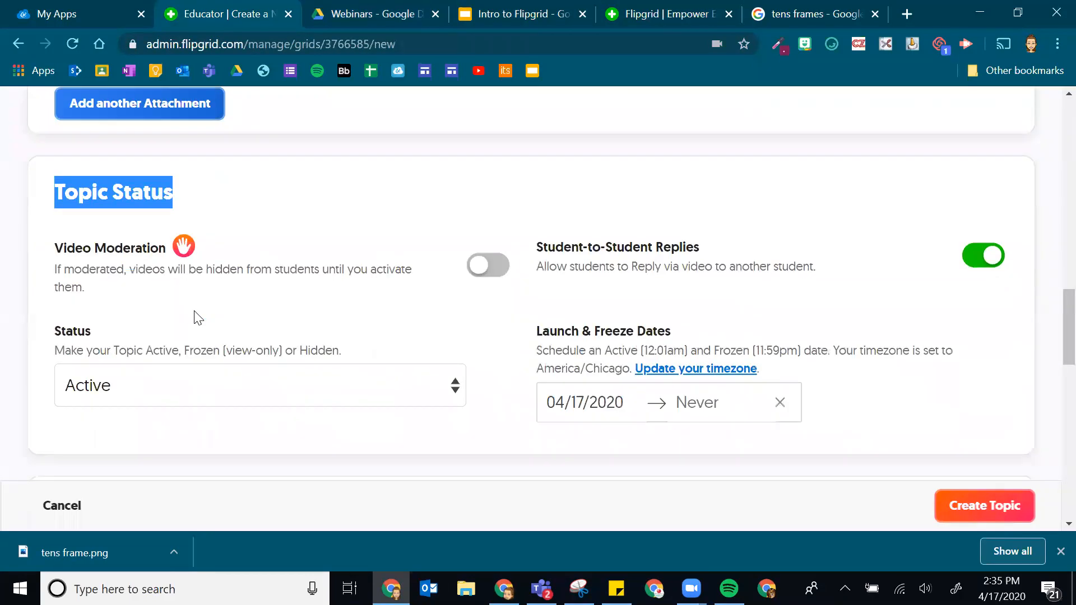
scroll(281, 288, "up", 6)
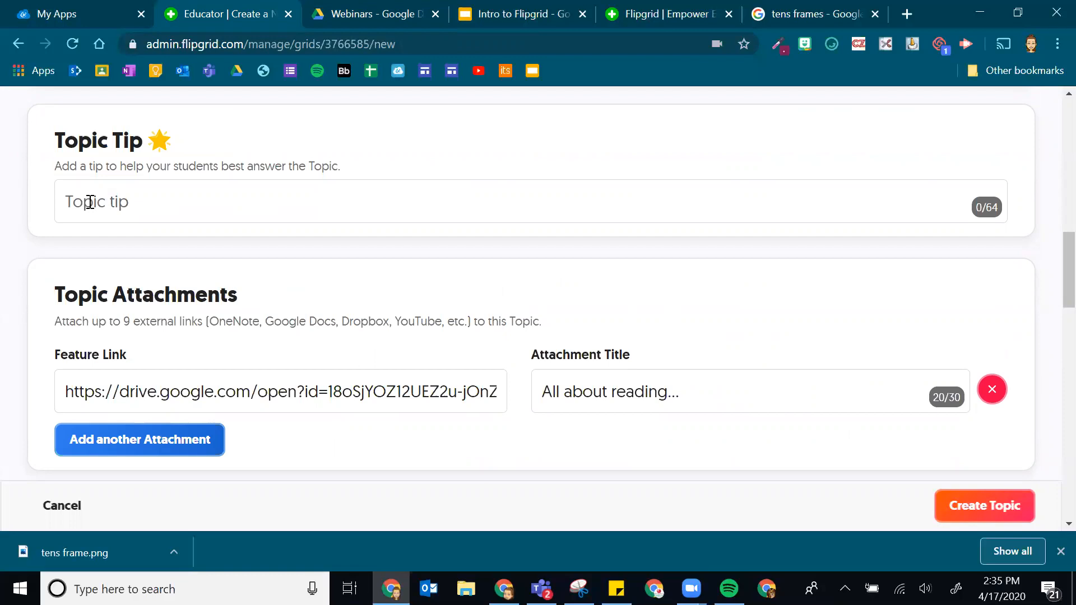
scroll(322, 342, "down", 5)
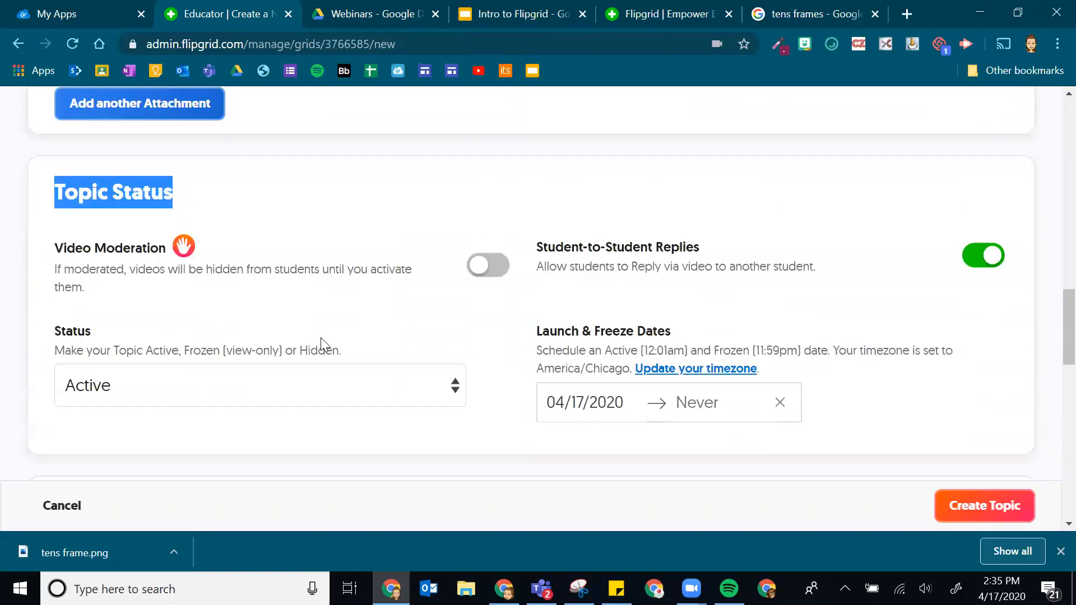
scroll(322, 343, "down", 1)
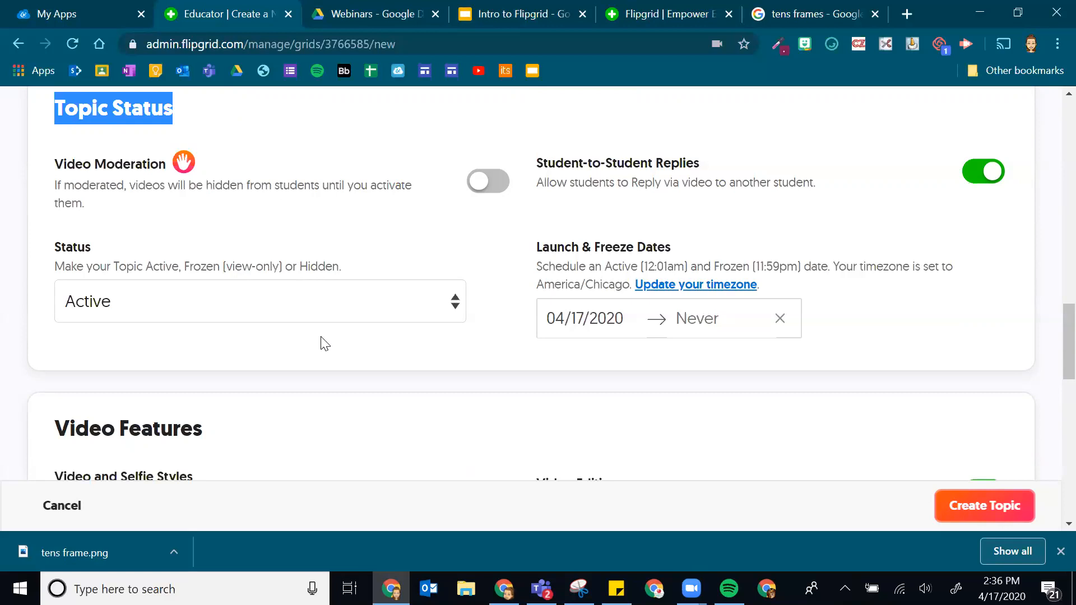
- Trim the attachment title's trailing space, leave Video Moderation off, and show the Status choices
left_click(485, 187)
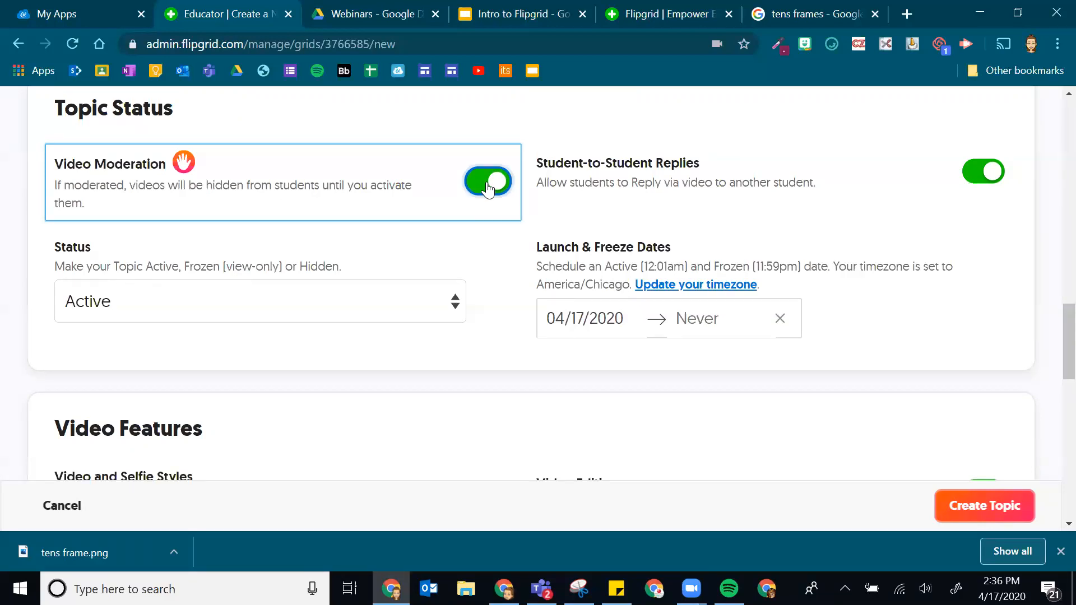
scroll(493, 230, "up", 5)
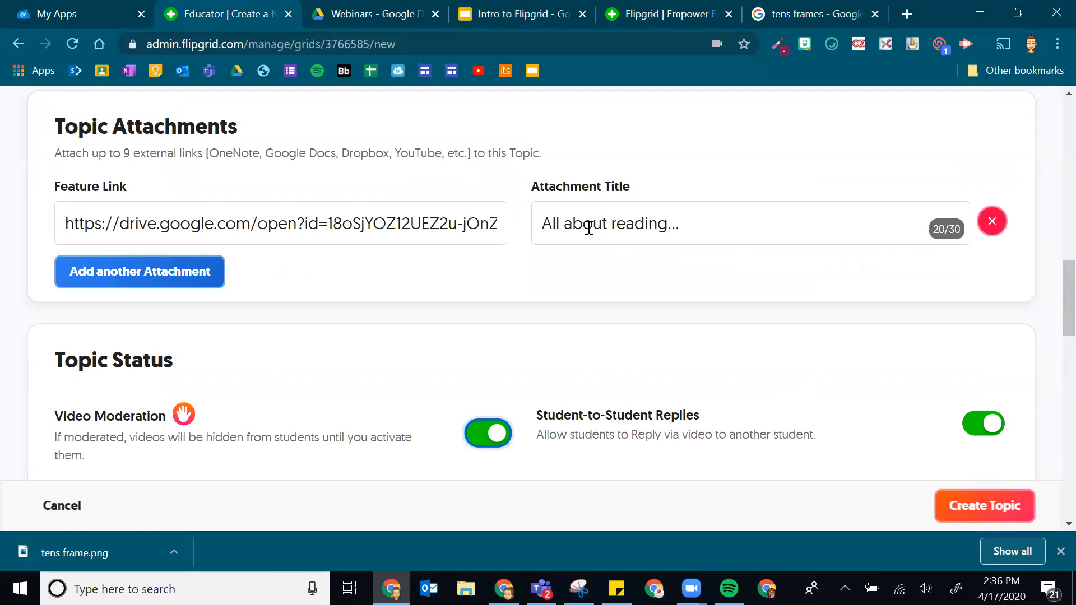
left_click(757, 225)
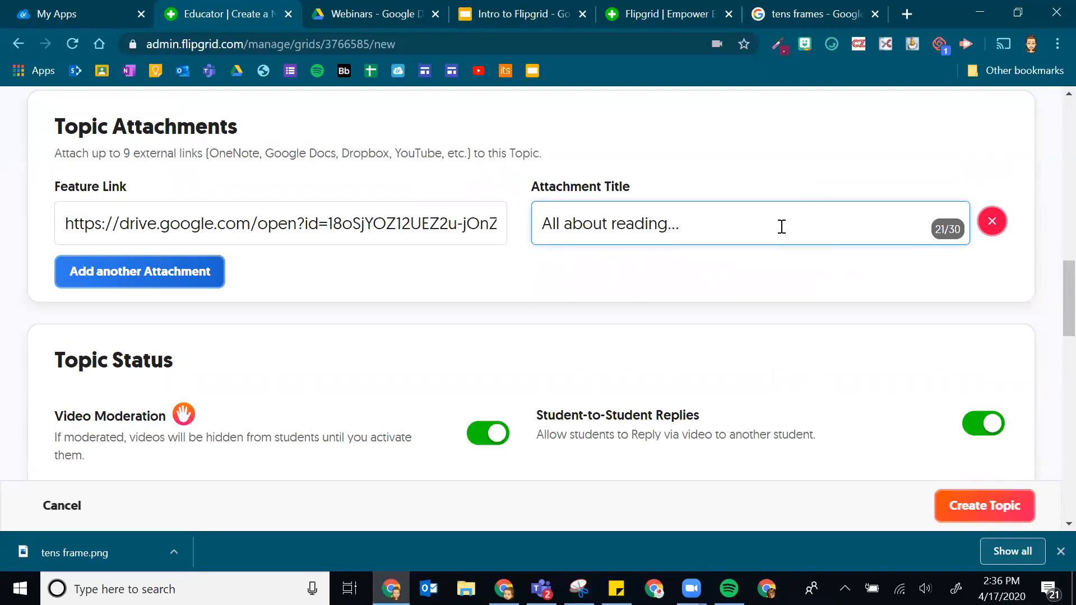
key("BackSpace")
scroll(611, 320, "down", 5)
scroll(598, 324, "up", 1)
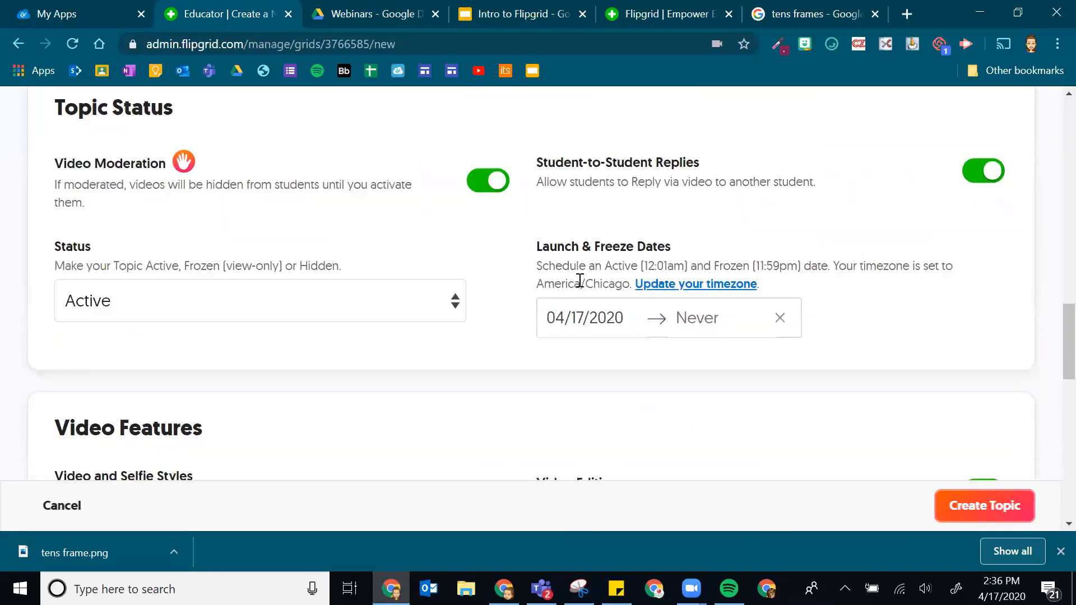
left_click(487, 190)
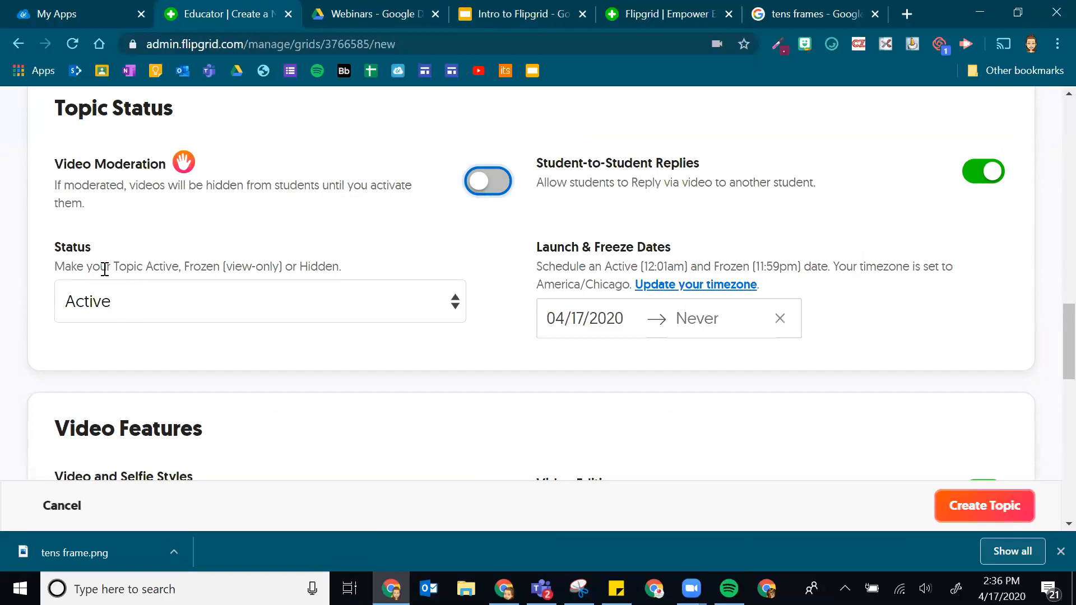
left_click(151, 308)
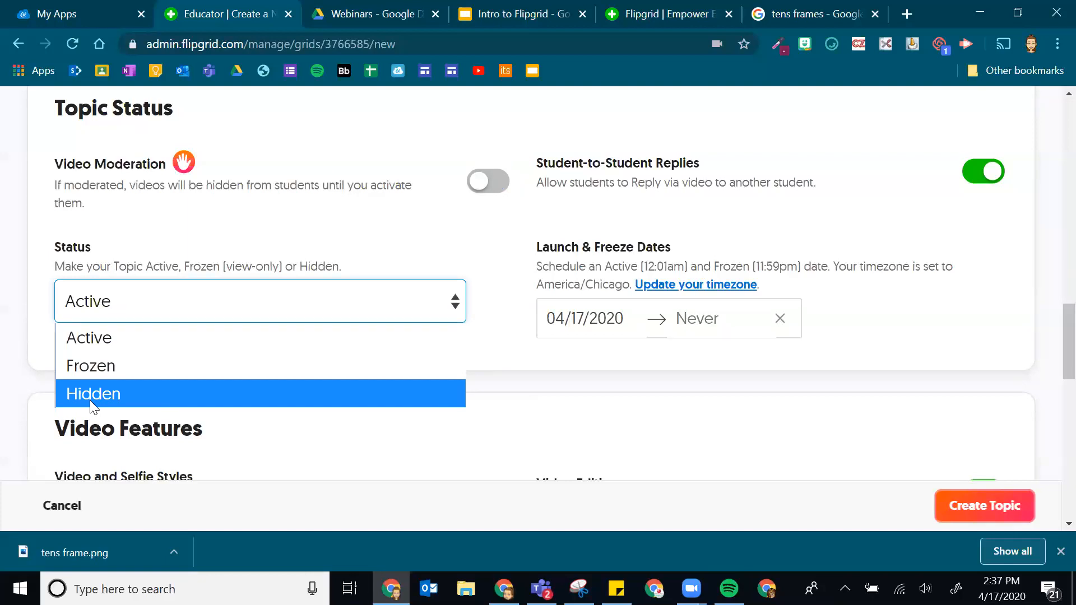
- Keep the Week 4 Reading Response topic status set to Active
left_click(109, 343)
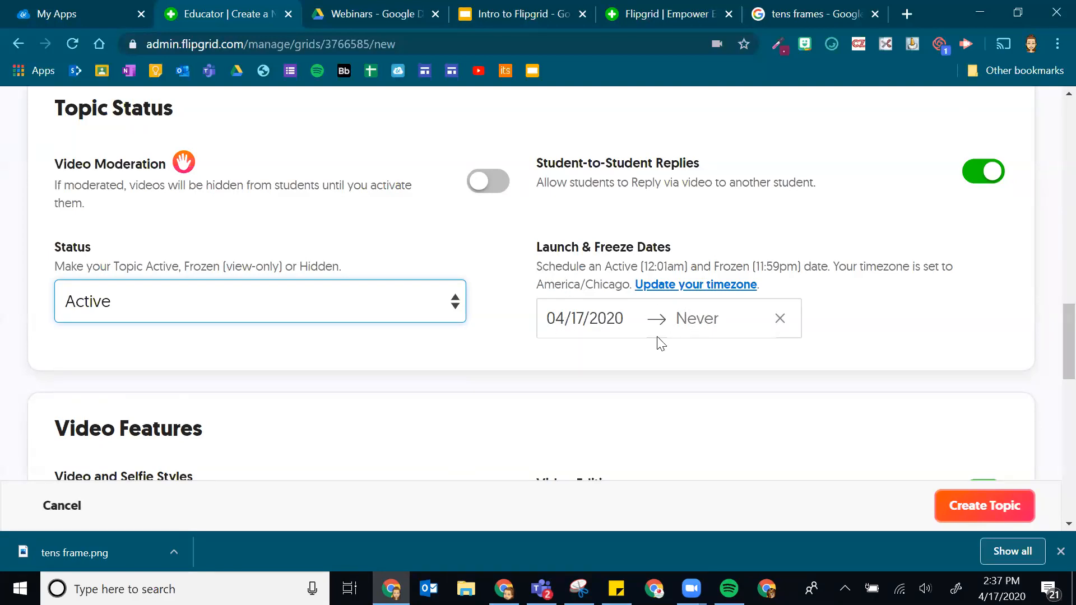
- Change the freeze date from Never to April 24, 2020
left_click(698, 320)
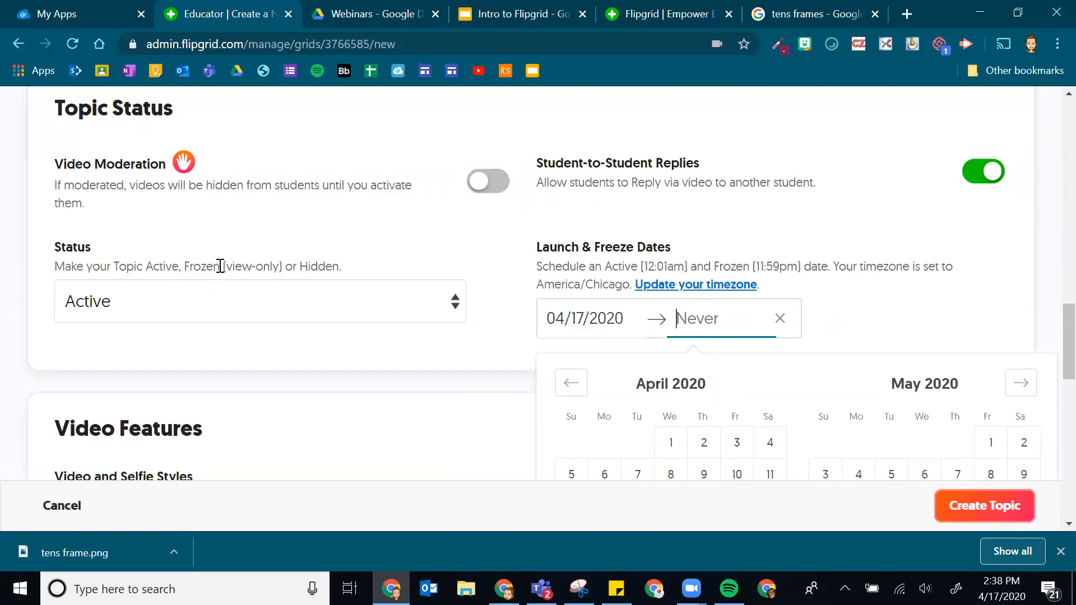
scroll(723, 358, "down", 3)
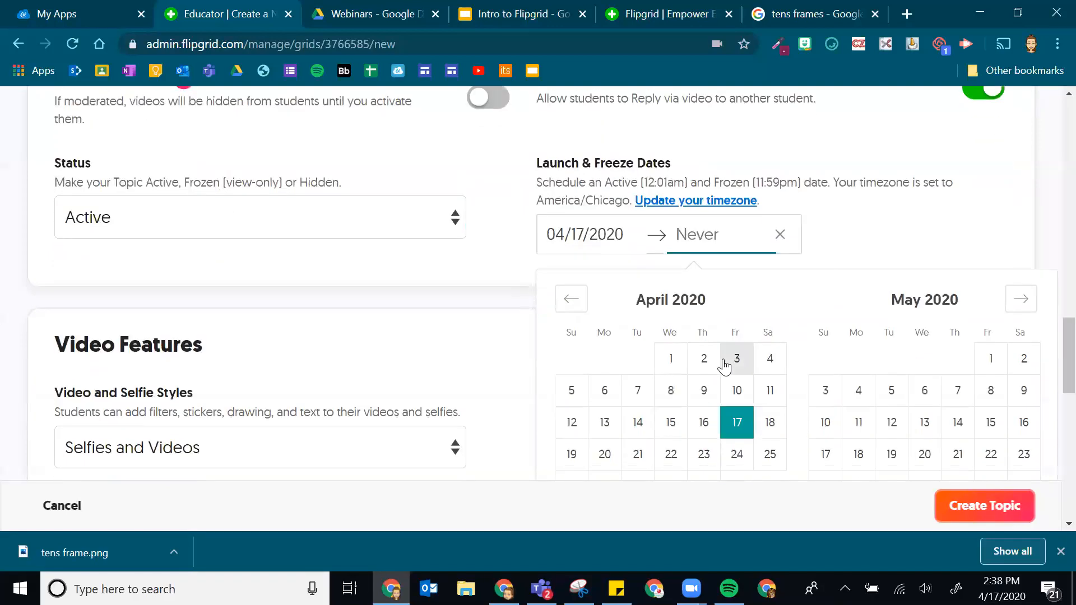
left_click(737, 370)
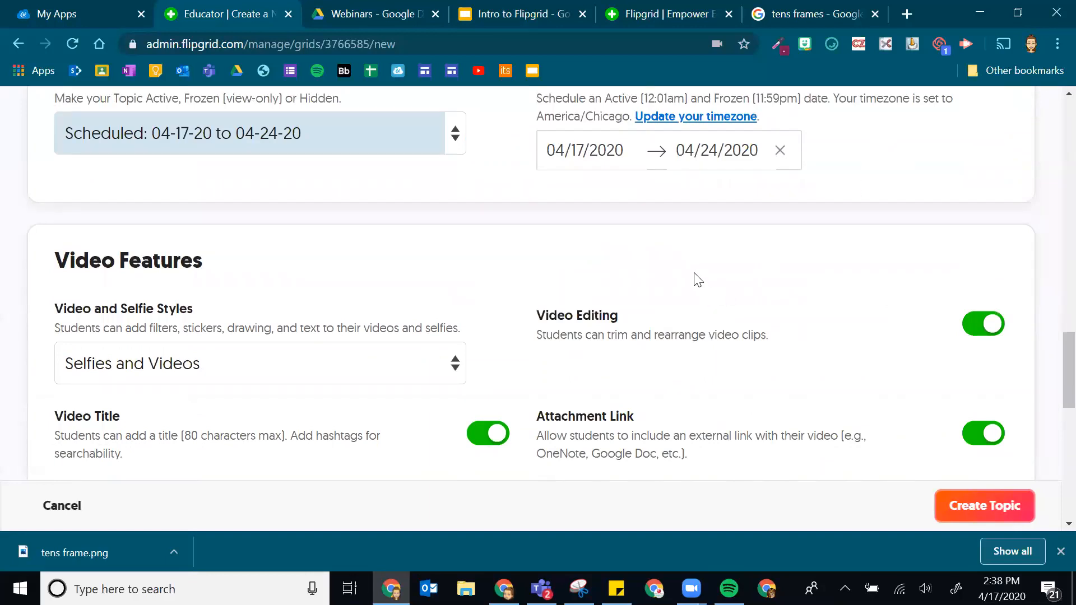
scroll(678, 266, "down", 3)
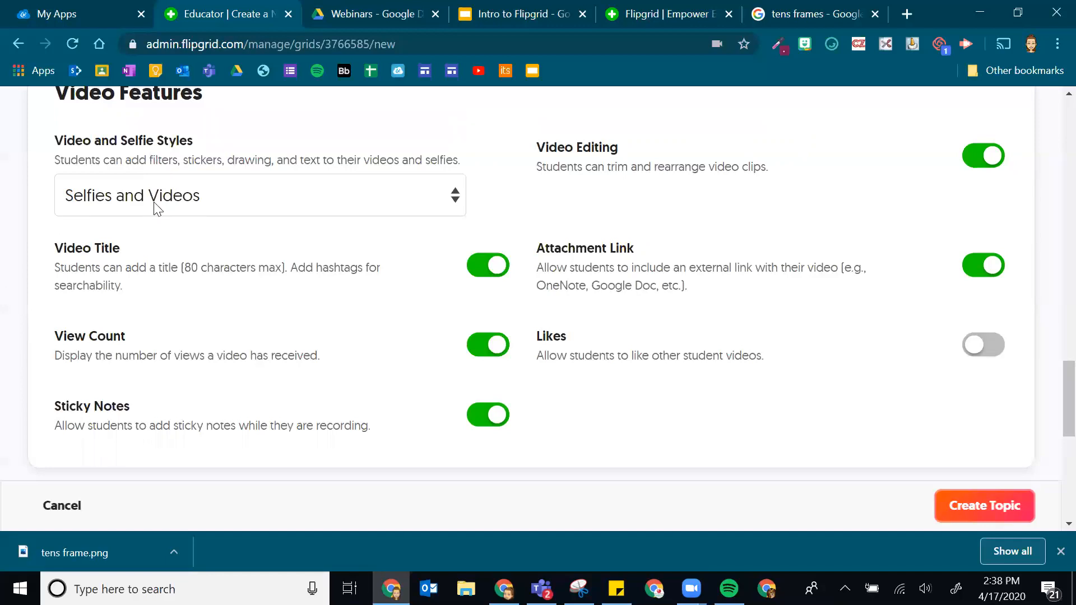
left_click(187, 205)
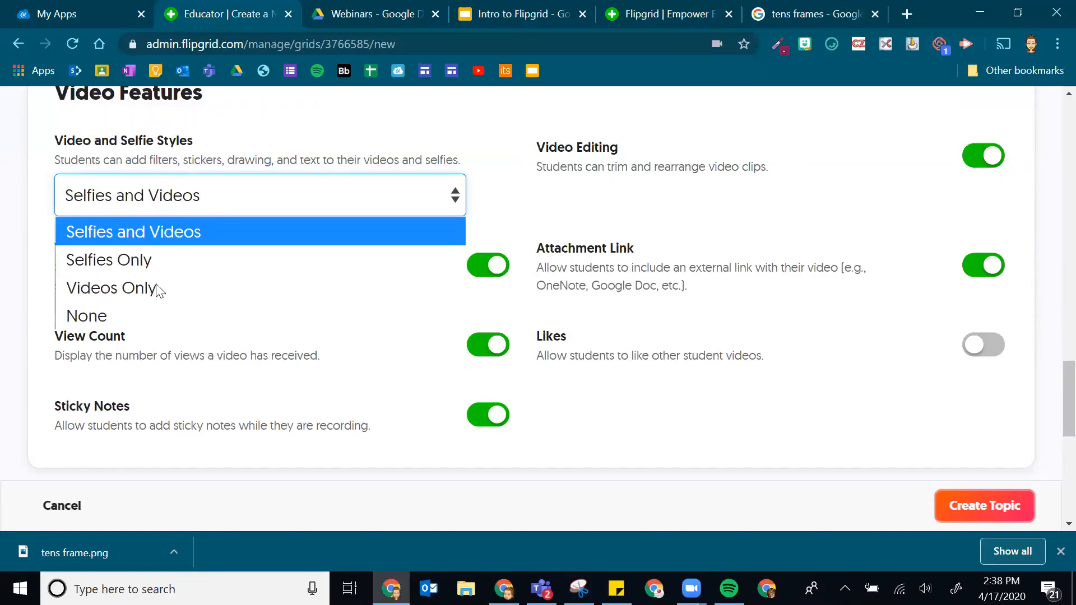
left_click(142, 231)
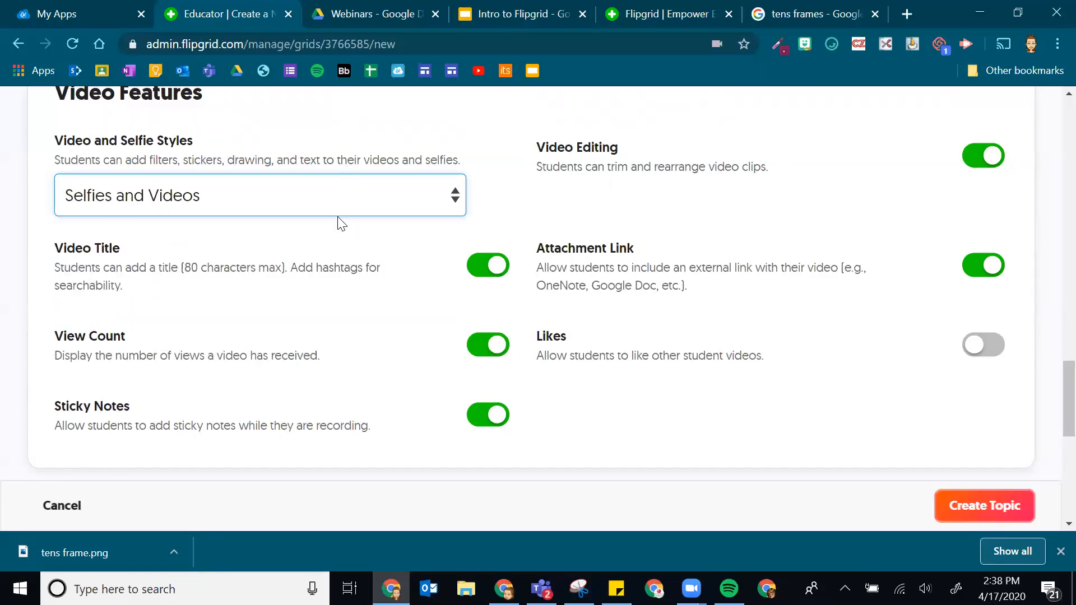
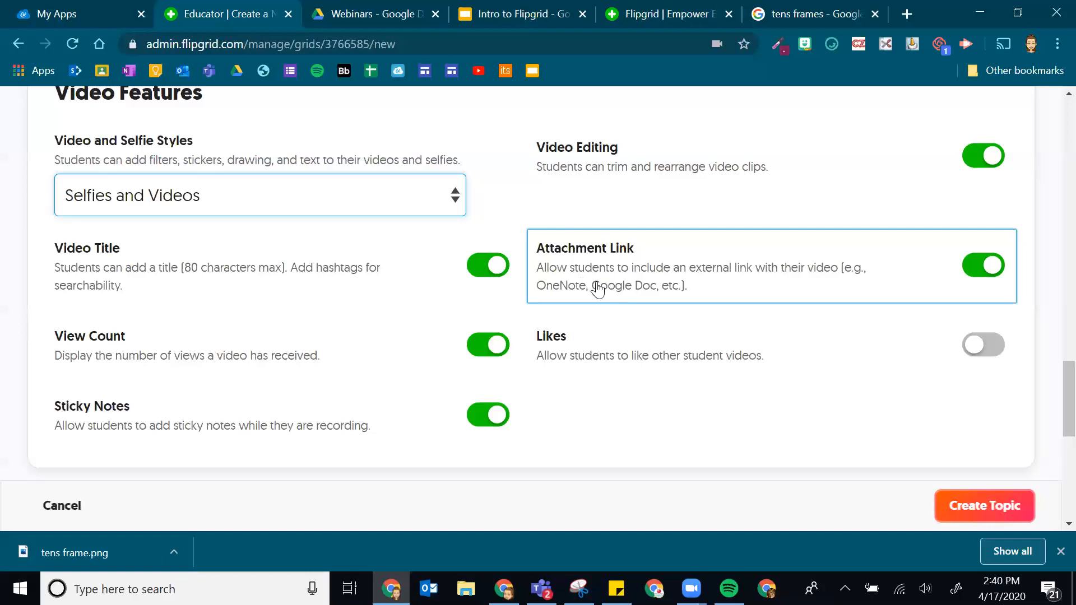
- Check the Intro to Flipgrid file in the Google Drive Webinars folder, then return to Flipgrid
left_click(365, 6)
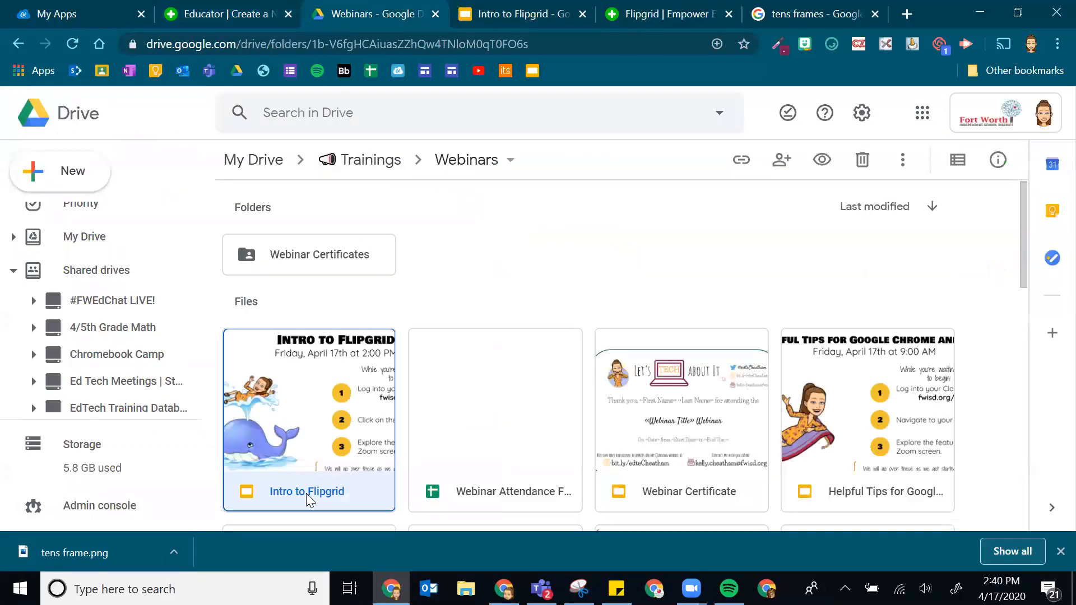
right_click(275, 490)
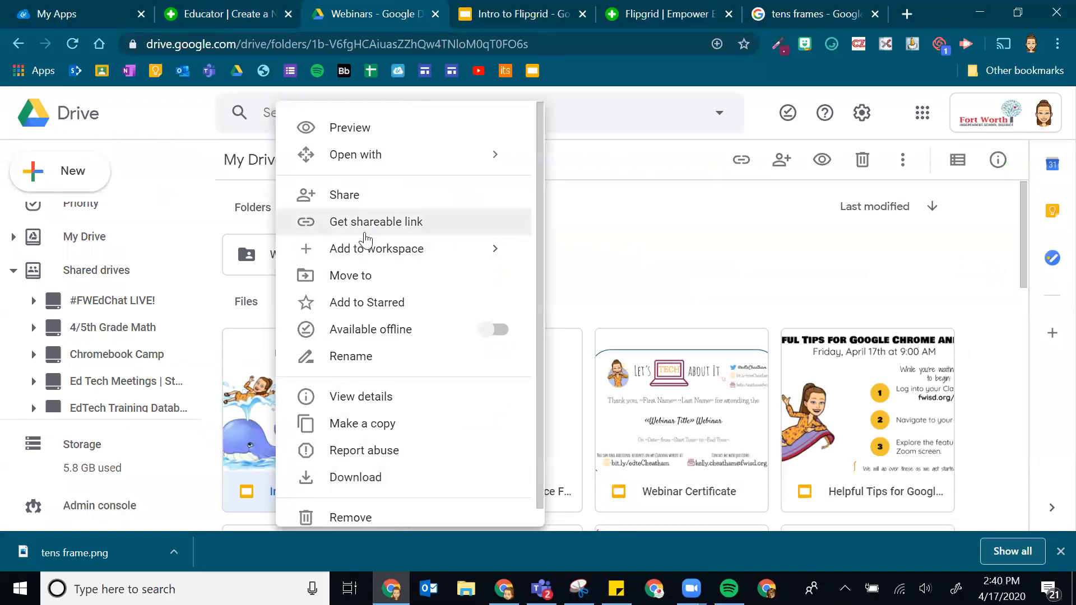
left_click(617, 280)
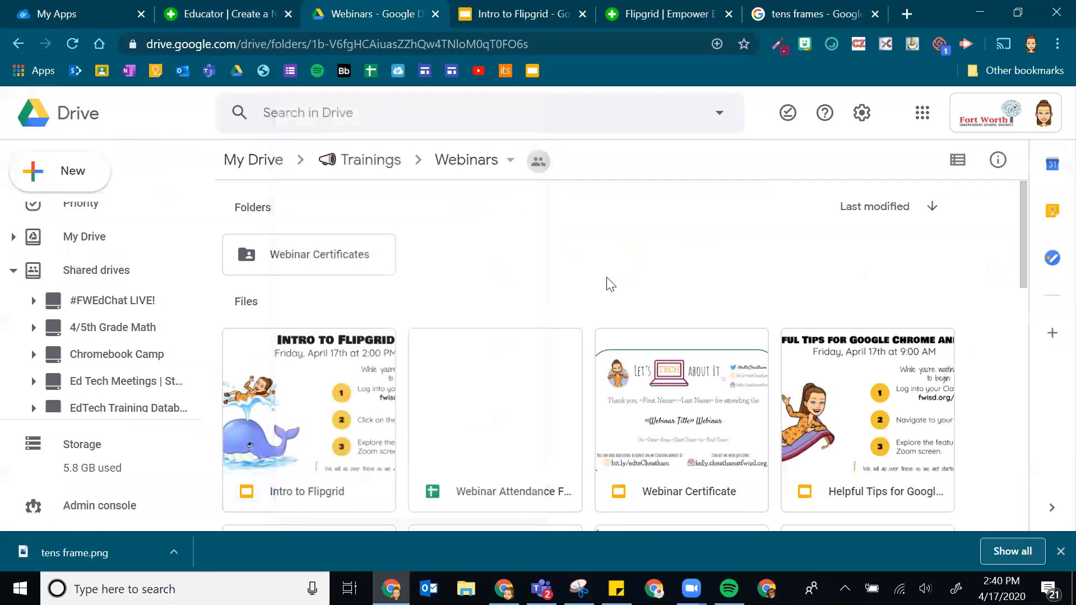
left_click(230, 13)
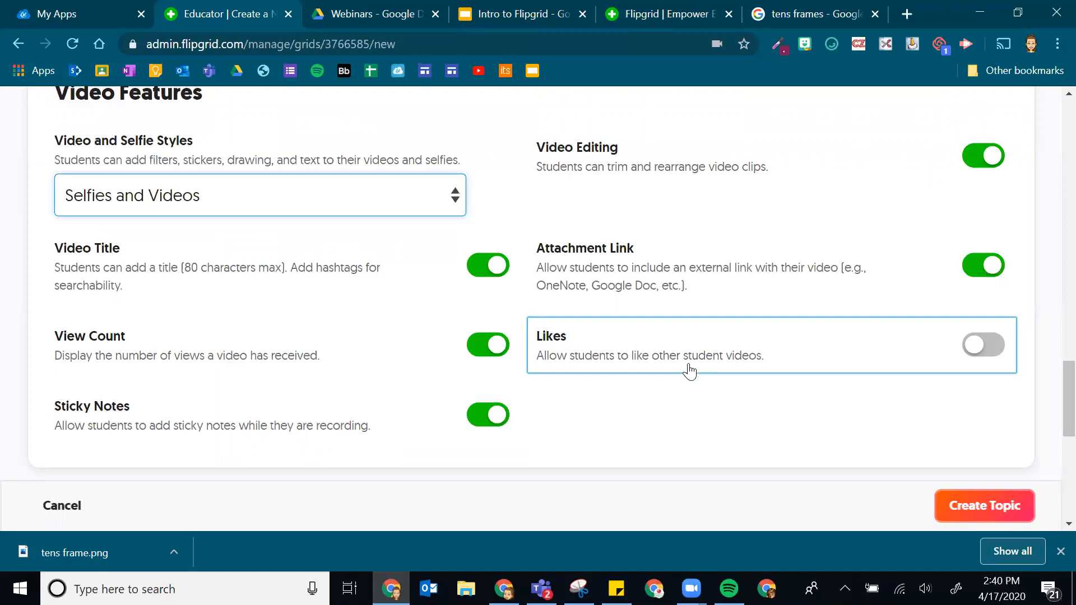
- Preview the custom feedback rubrics, then keep Basic Feedback for the topic
scroll(683, 389, "down", 8)
scroll(684, 392, "up", 3)
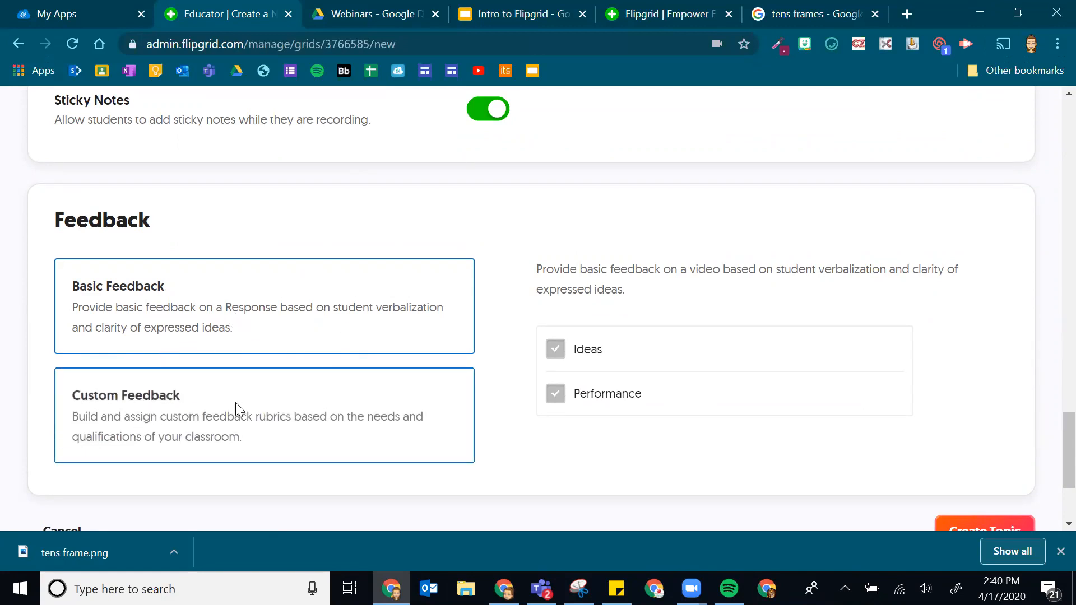
left_click(175, 422)
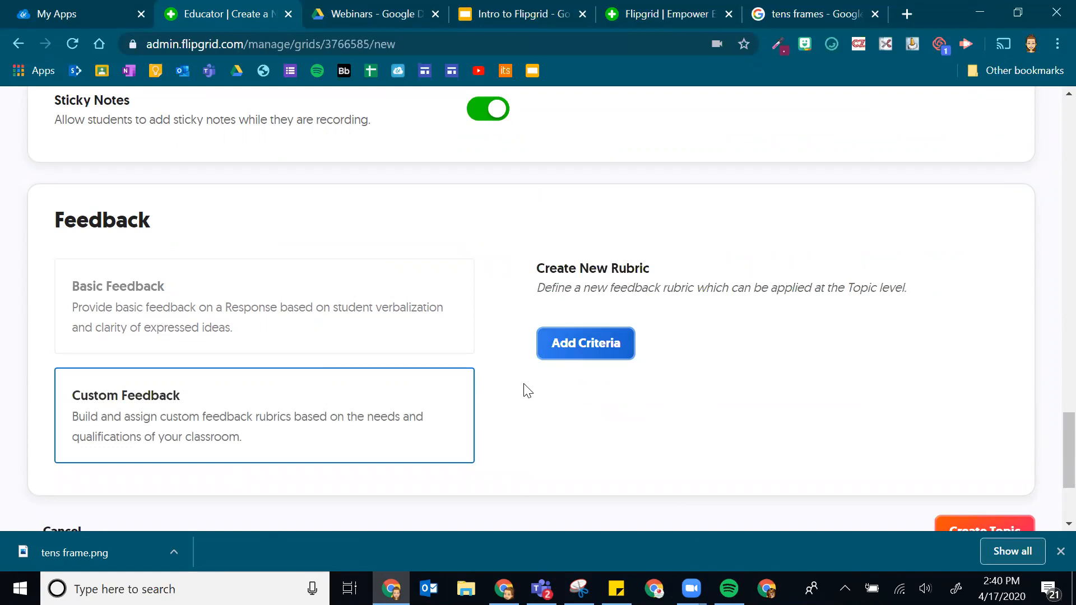
left_click(75, 284)
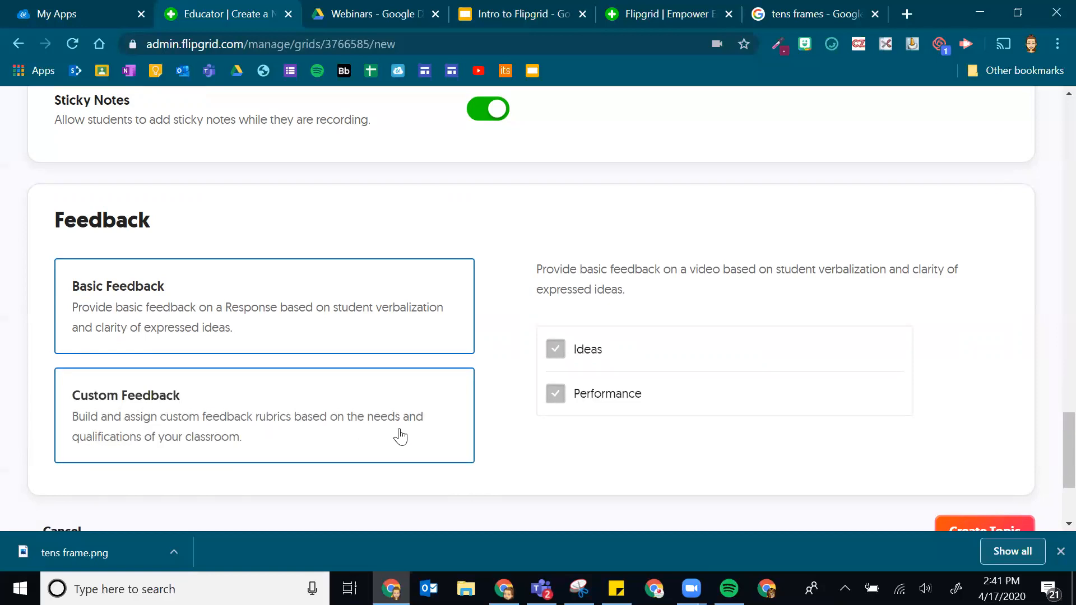
scroll(399, 435, "down", 1)
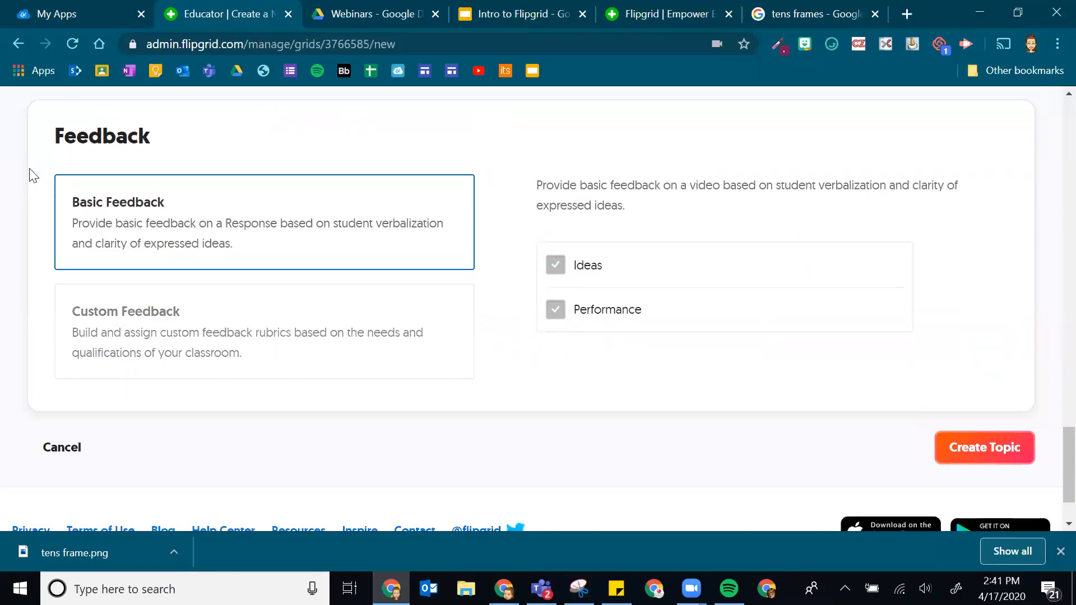
- Create the topic and send its share link to Google Classroom
left_click(977, 458)
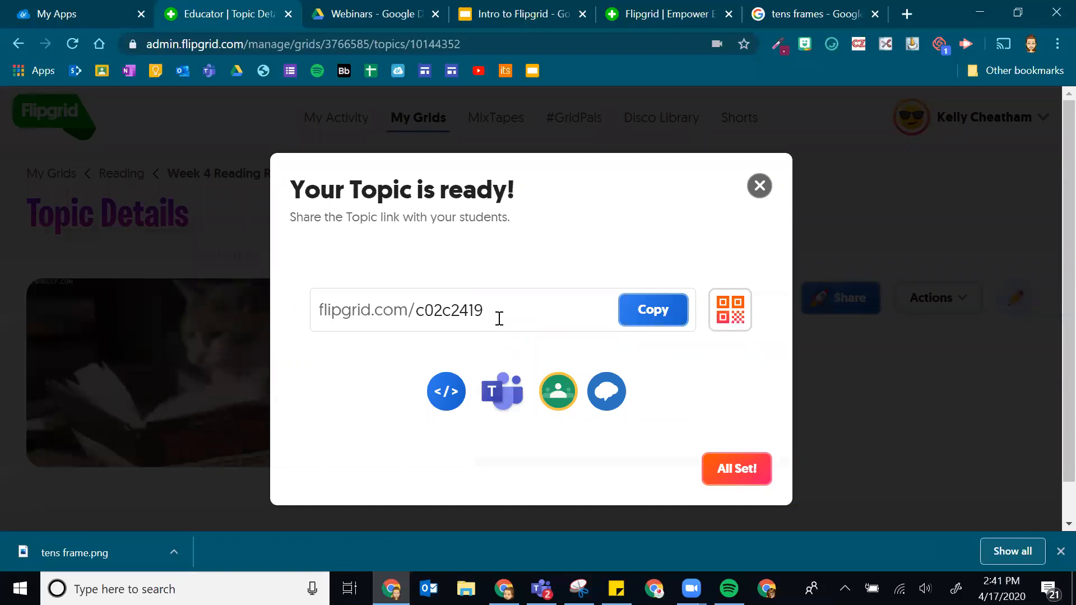
left_click(515, 304)
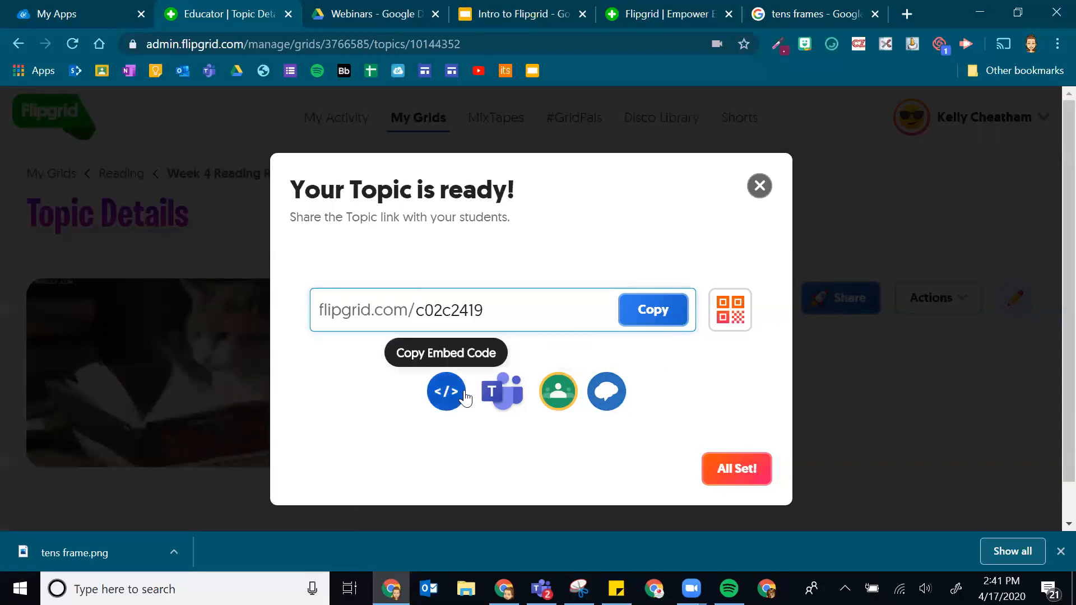
left_click(558, 395)
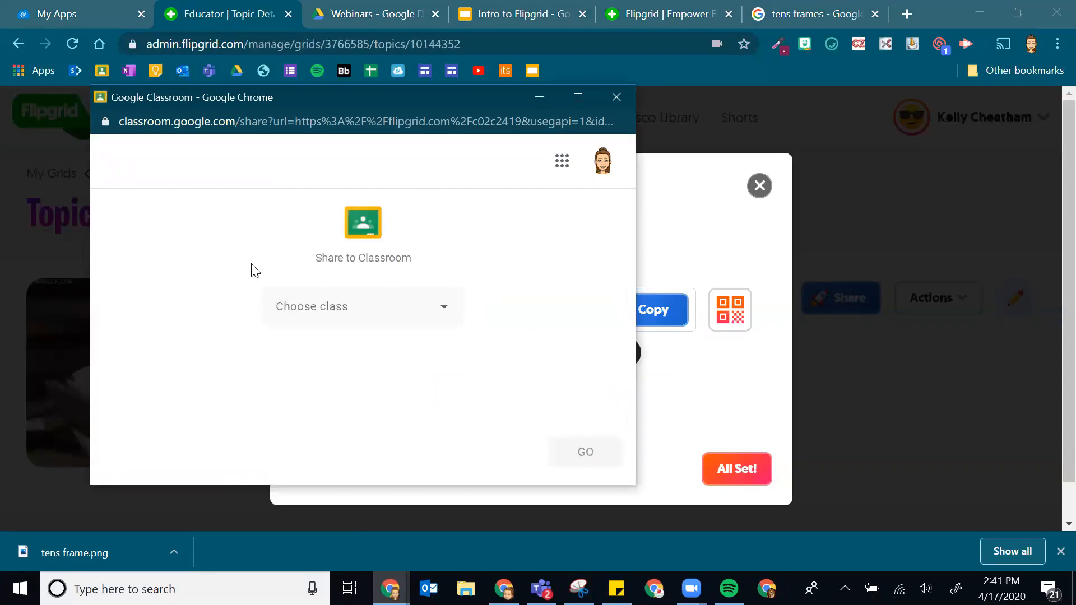
- Share the link to Test Class as a new assignment
left_click(388, 308)
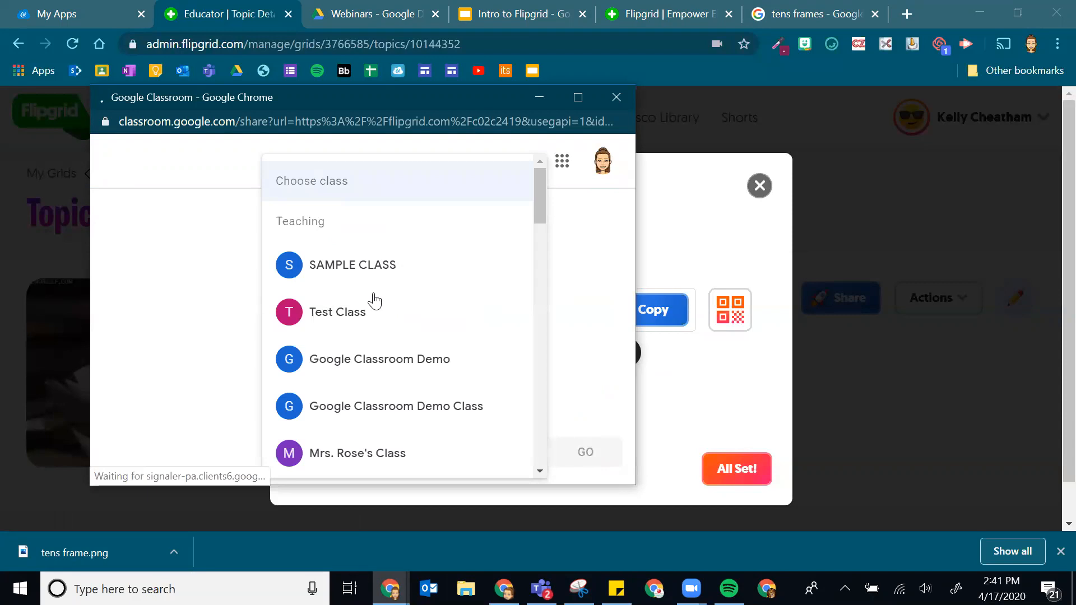
left_click(353, 323)
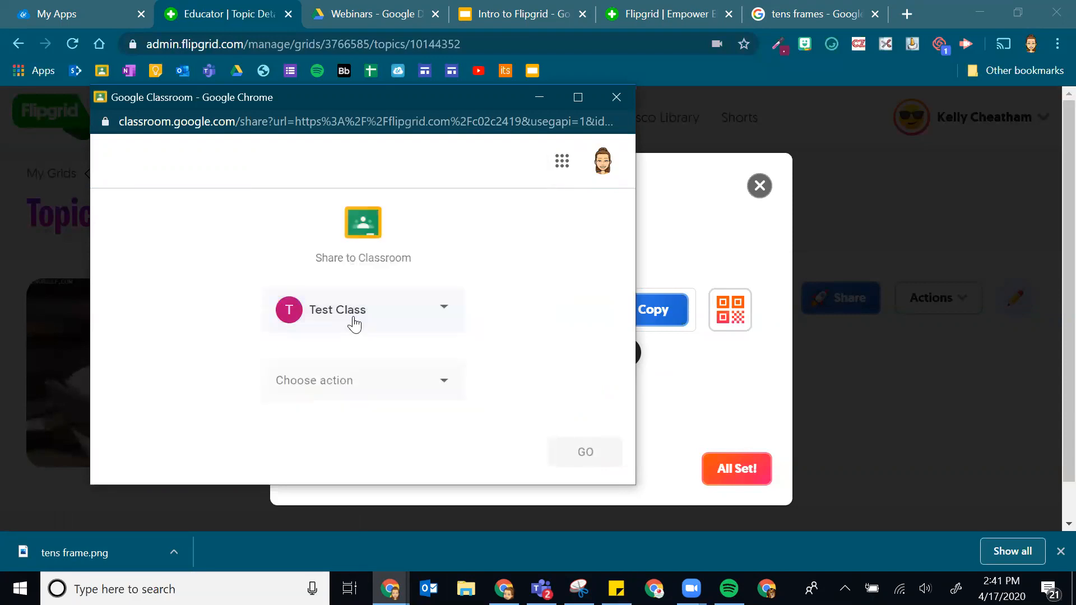
left_click(339, 385)
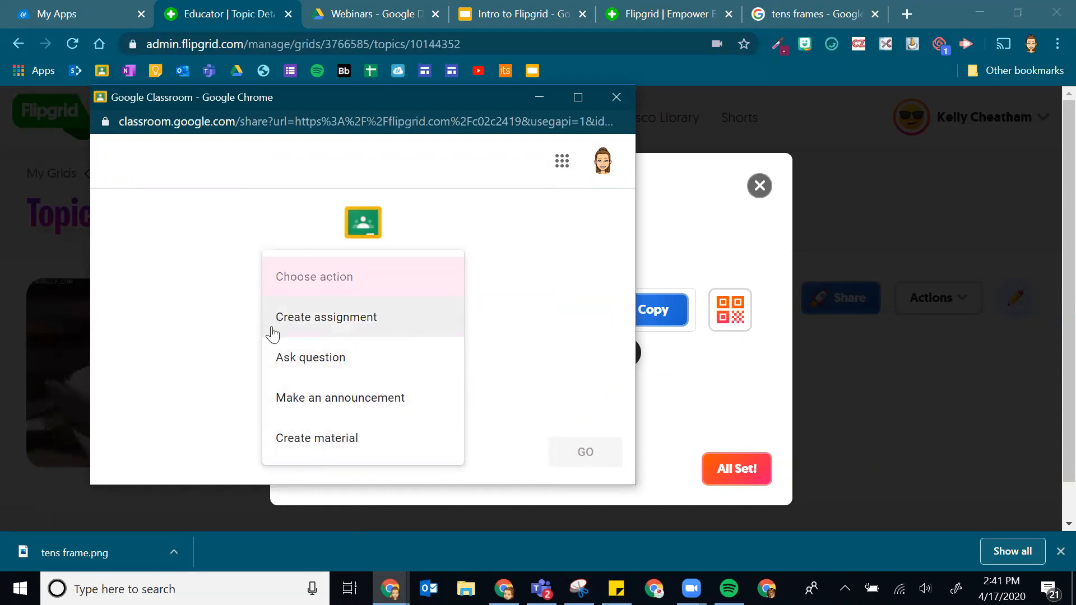
left_click(329, 336)
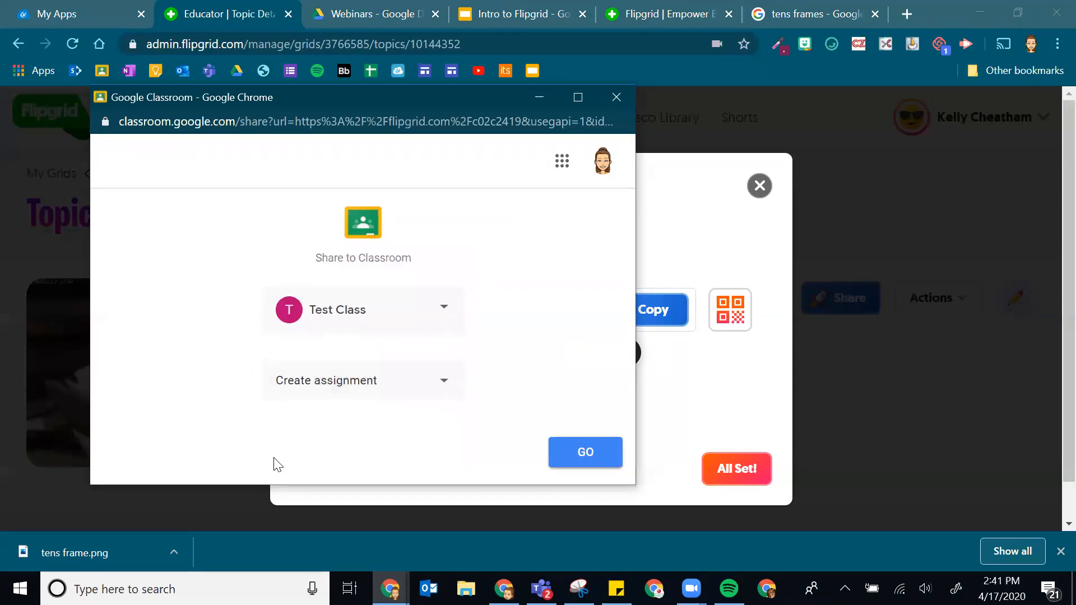
left_click(575, 460)
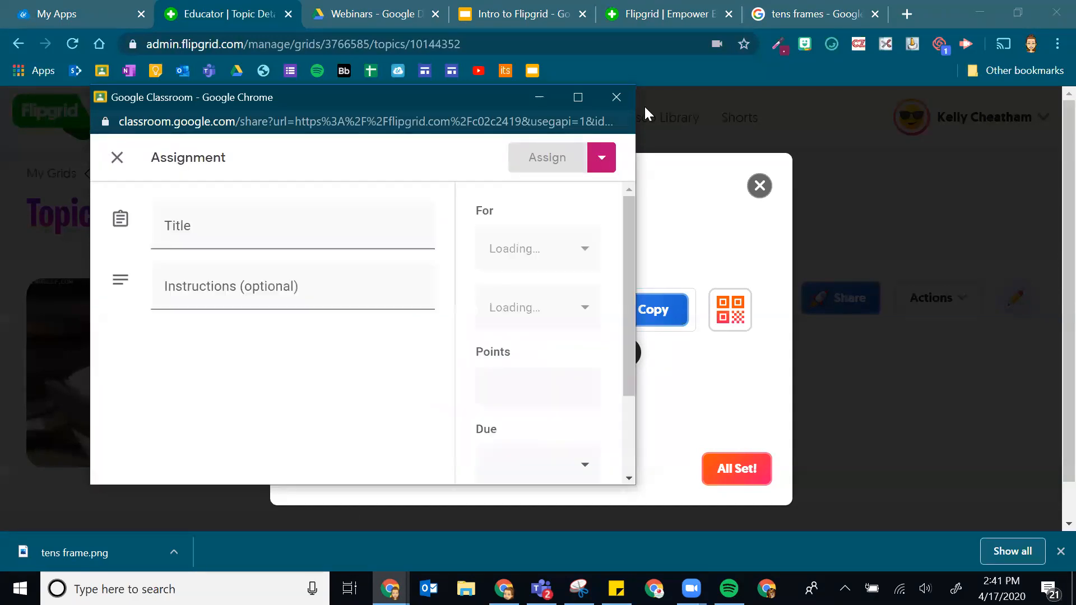
- Enlarge the sharing window and title the assignment 'Reading Response'
double_click(483, 88)
left_click_drag(636, 200, 987, 173)
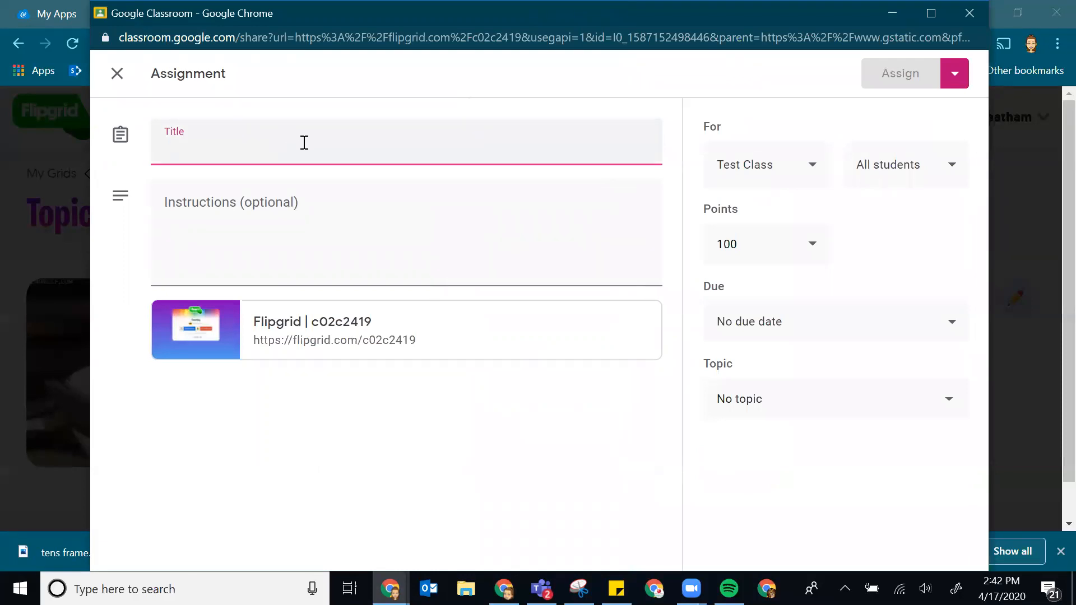
type("Reading Res")
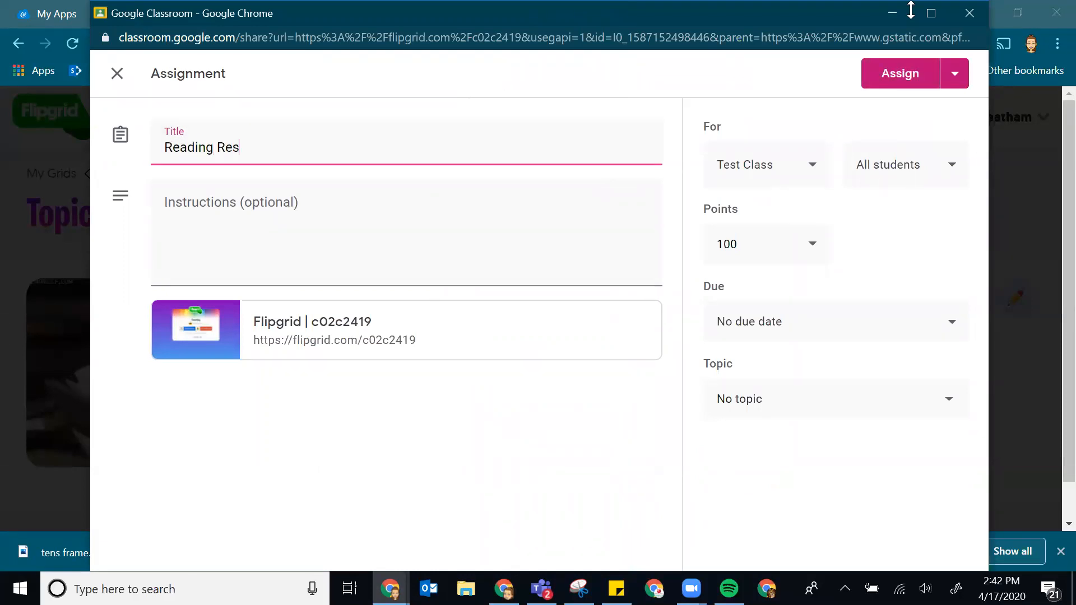
key("Tab")
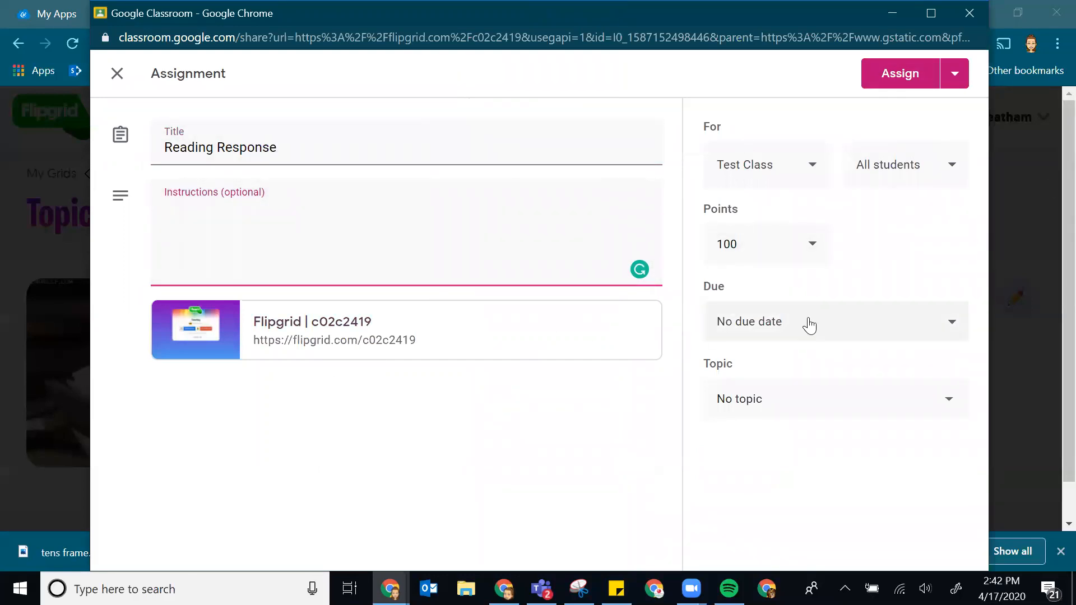
- Set the due date to Fri, Apr 24, add a Reading topic, and assign it
left_click(810, 325)
left_click(814, 388)
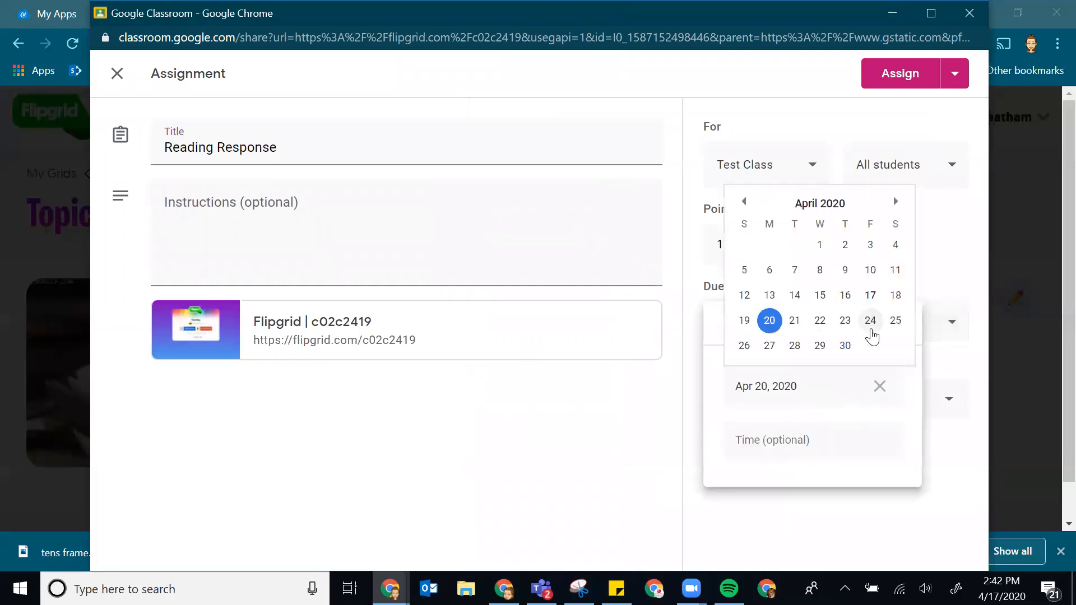
left_click(870, 320)
left_click(894, 277)
left_click(769, 395)
left_click(776, 439)
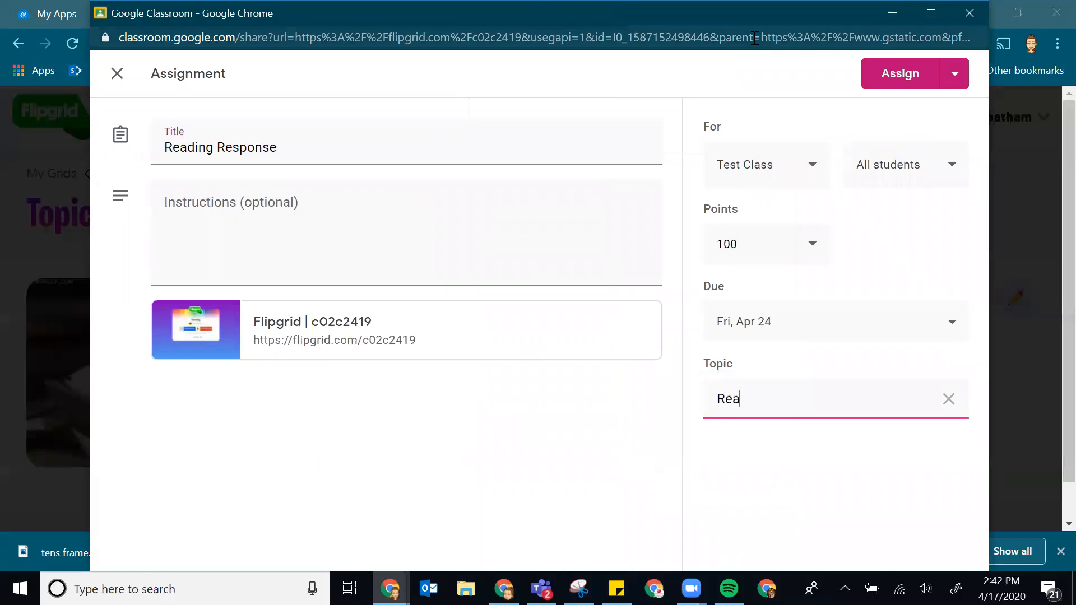
left_click(892, 77)
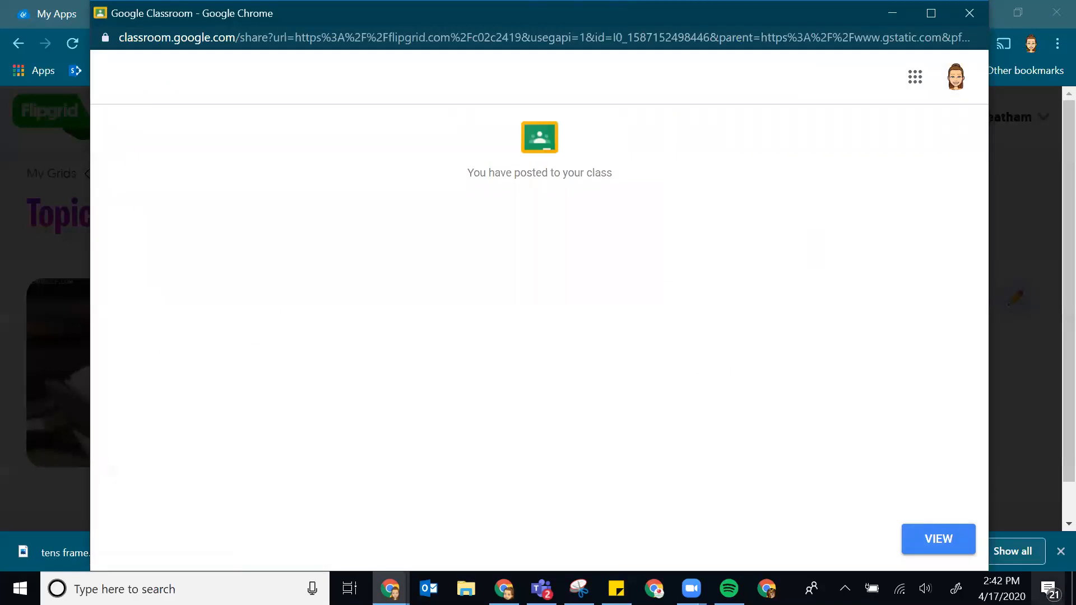
- Open Test Class's Classwork and expand Reading Response, showing its Flipgrid link, 0 turned in, 1 assigned
left_click(933, 546)
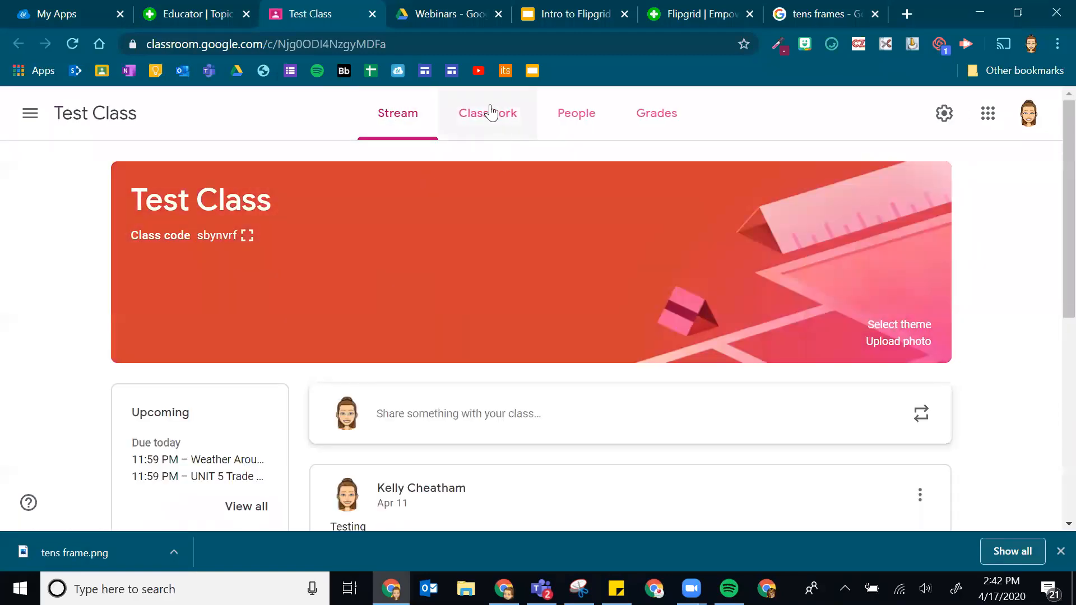
left_click(493, 112)
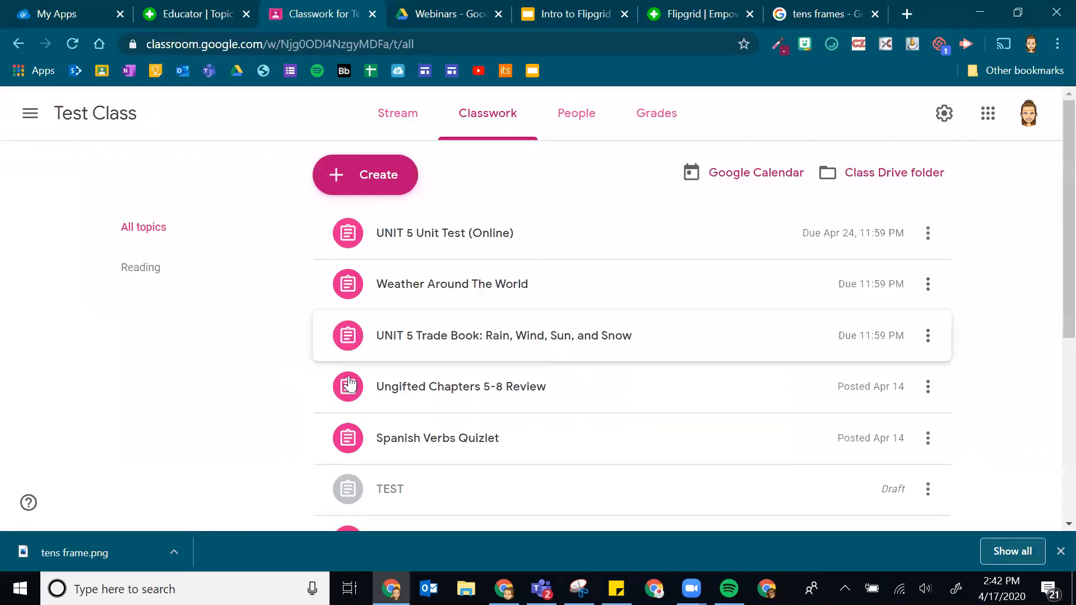
scroll(311, 392, "down", 6)
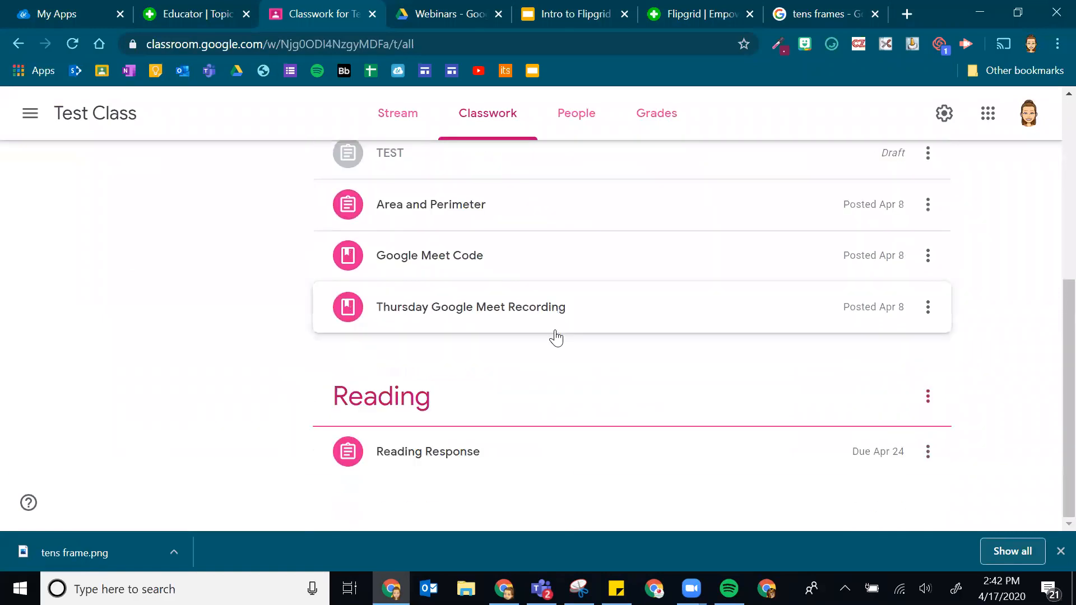
left_click(442, 461)
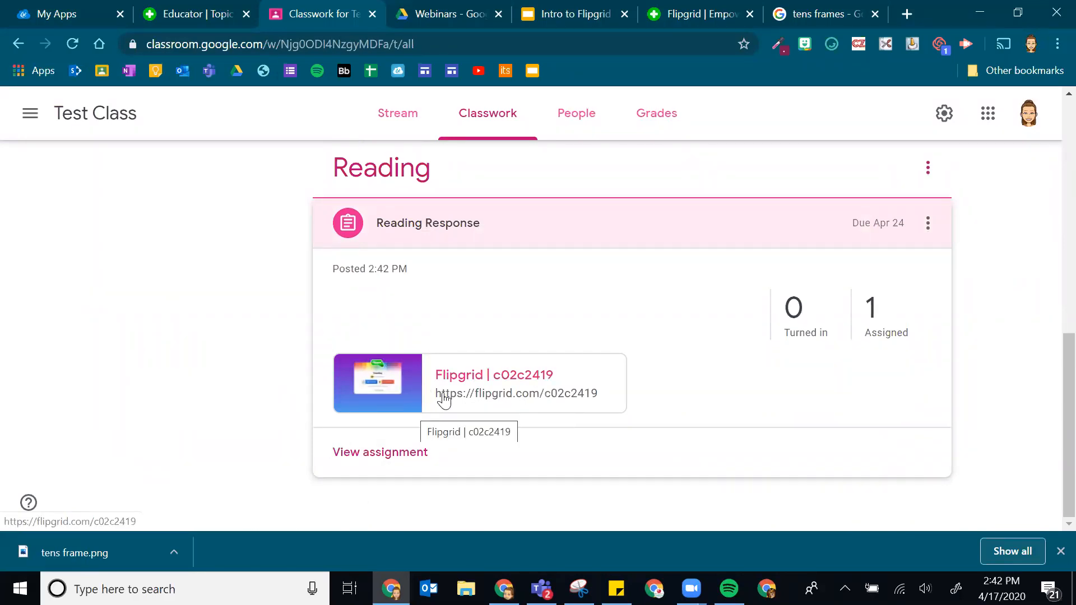
scroll(444, 398, "up", 10)
- Close the topic-ready dialog and review the Week 4 Reading Response page with 0 responses
left_click(194, 14)
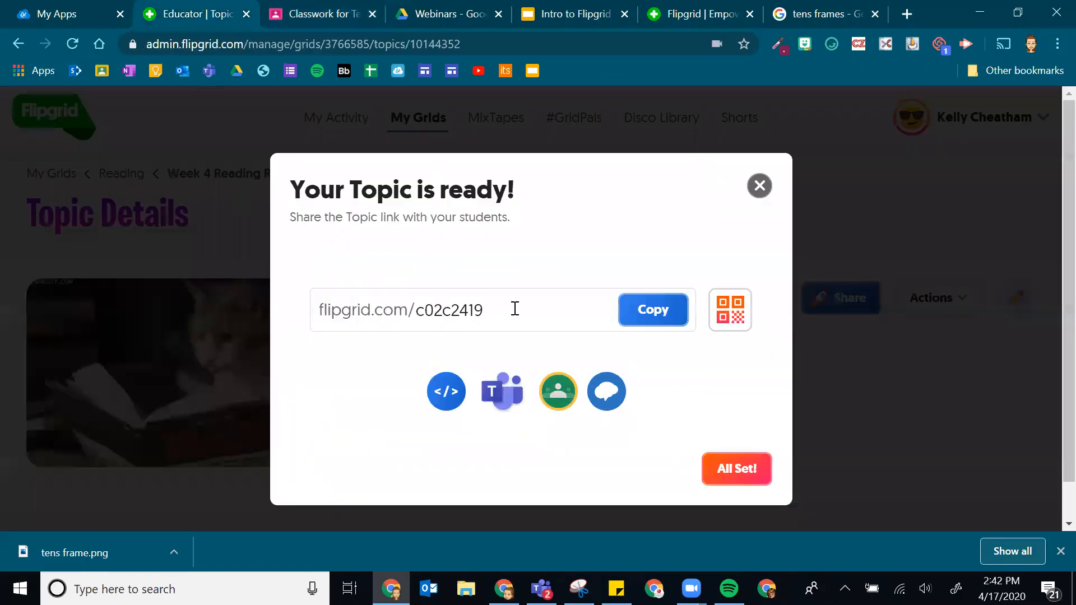
left_click(750, 198)
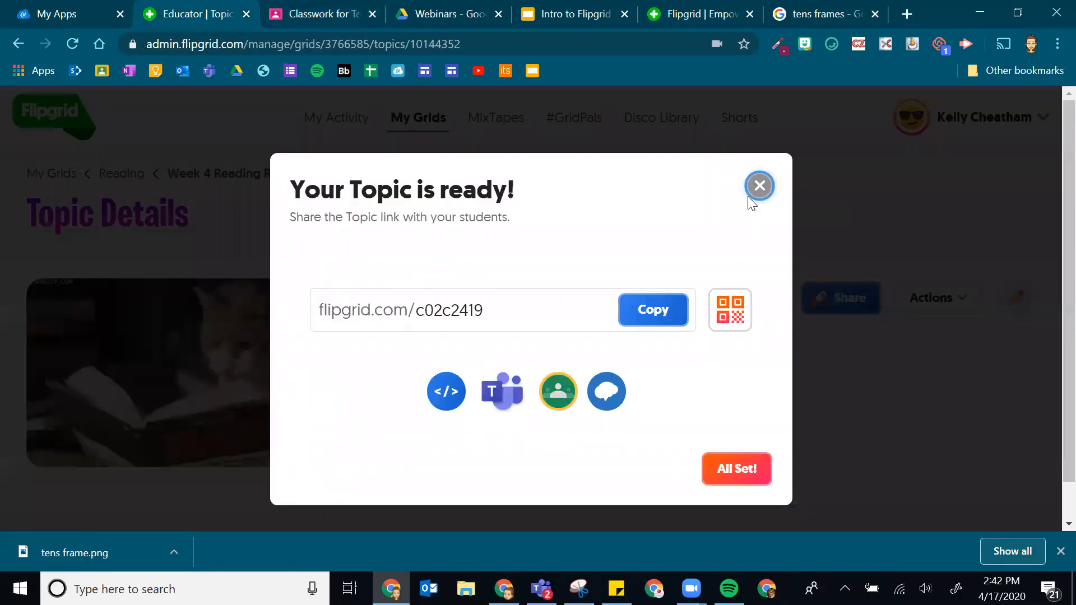
left_click(759, 188)
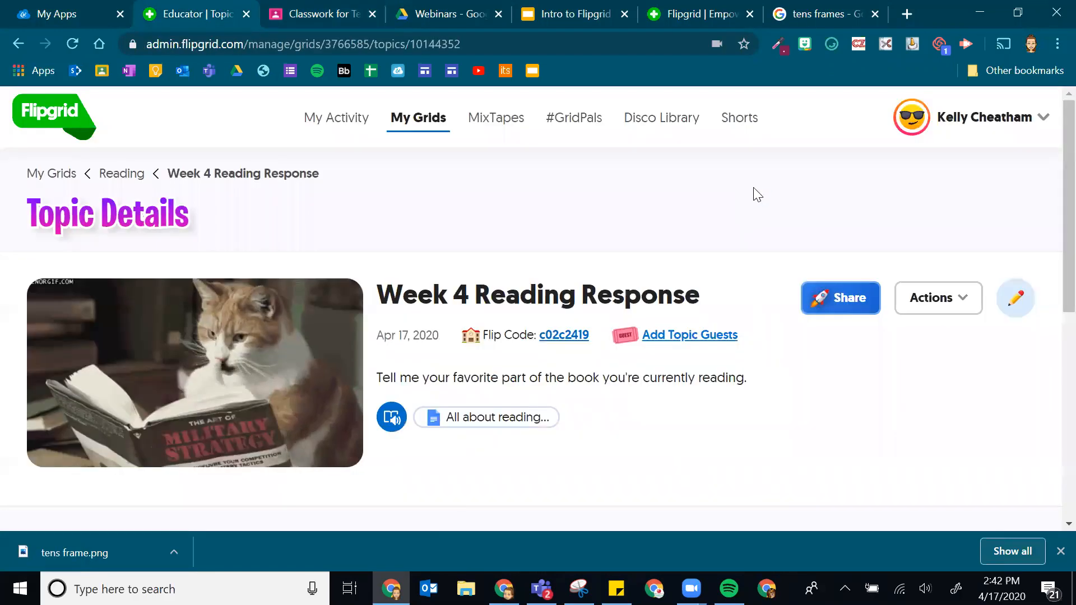
scroll(560, 296, "down", 3)
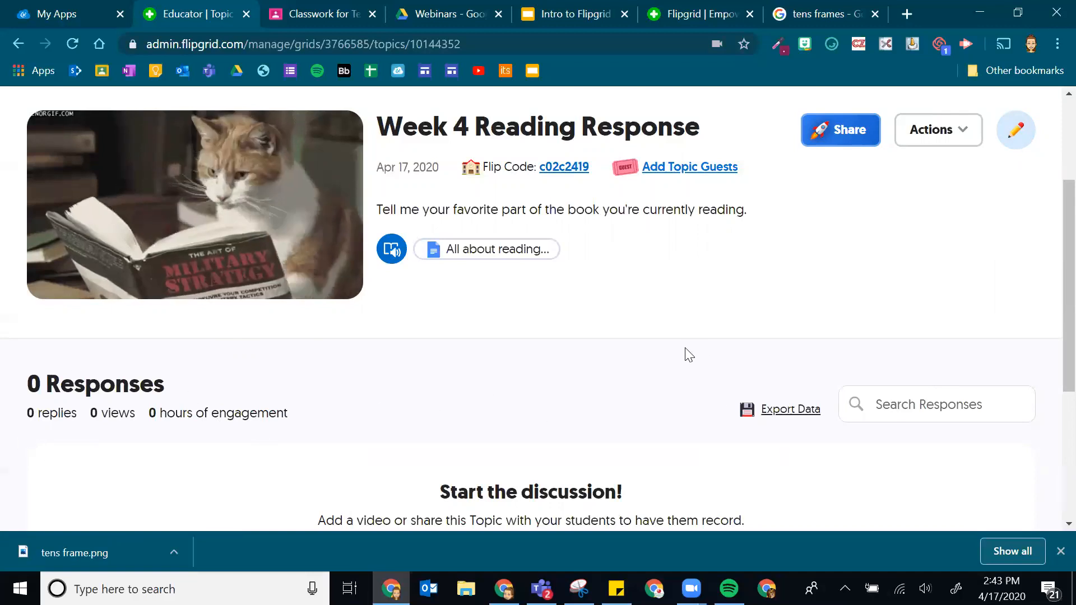
scroll(685, 355, "down", 3)
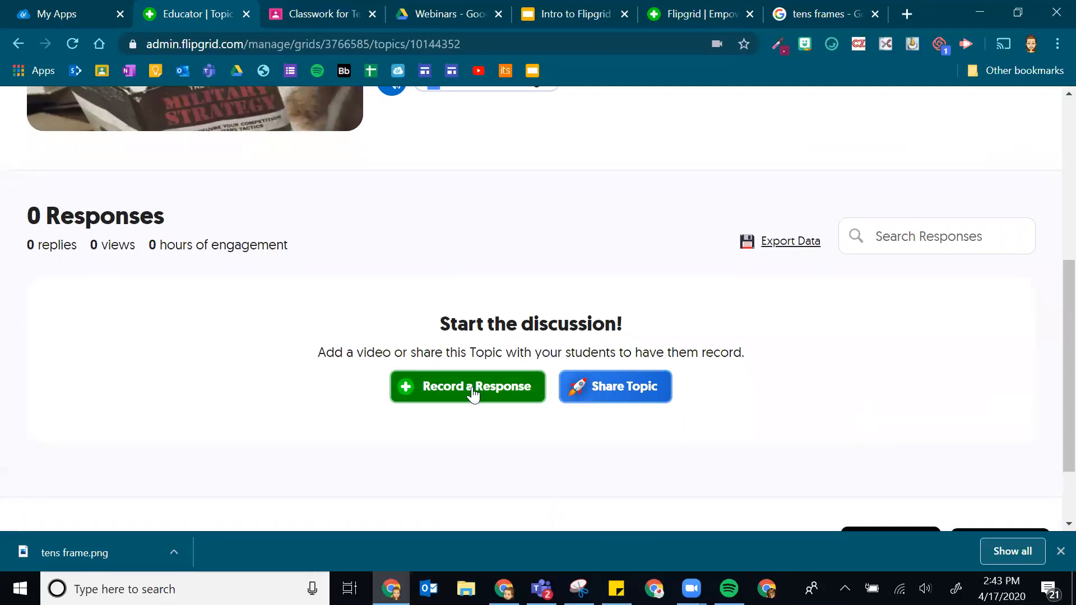
scroll(399, 302, "up", 3)
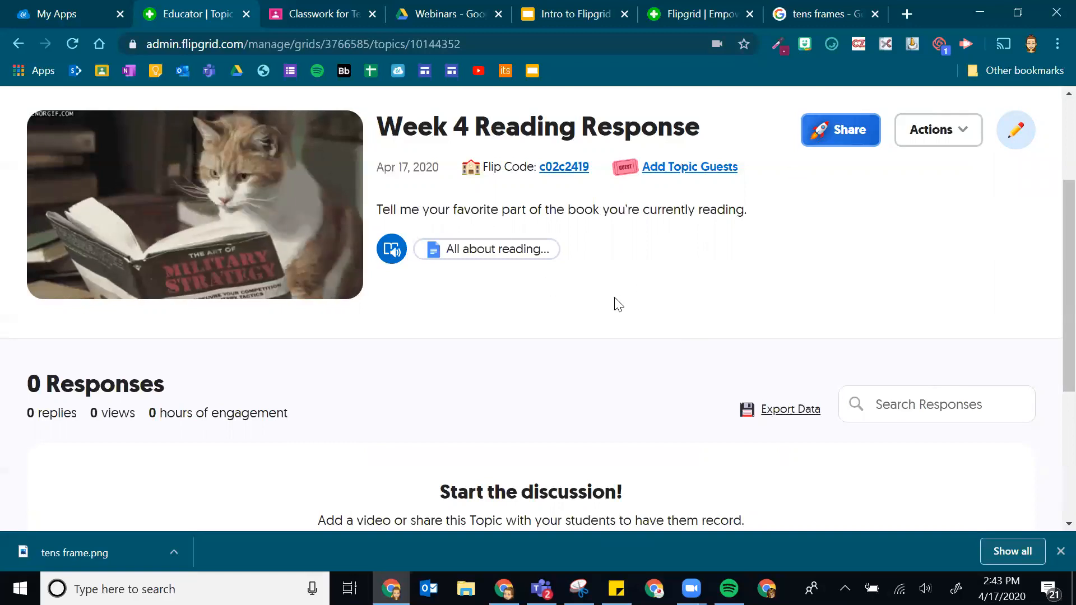
scroll(613, 305, "down", 5)
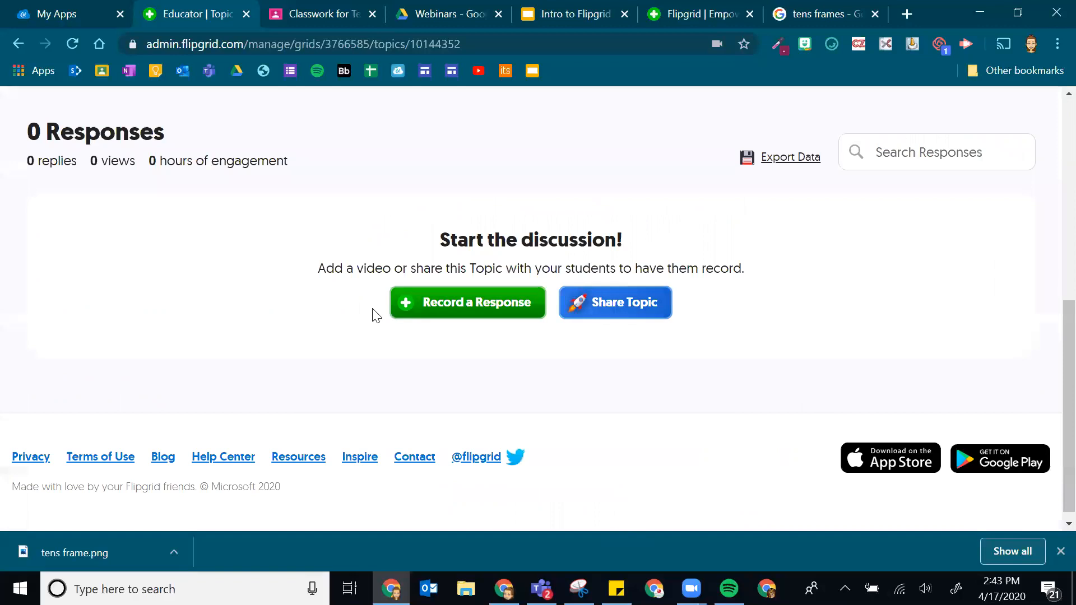
scroll(807, 269, "up", 5)
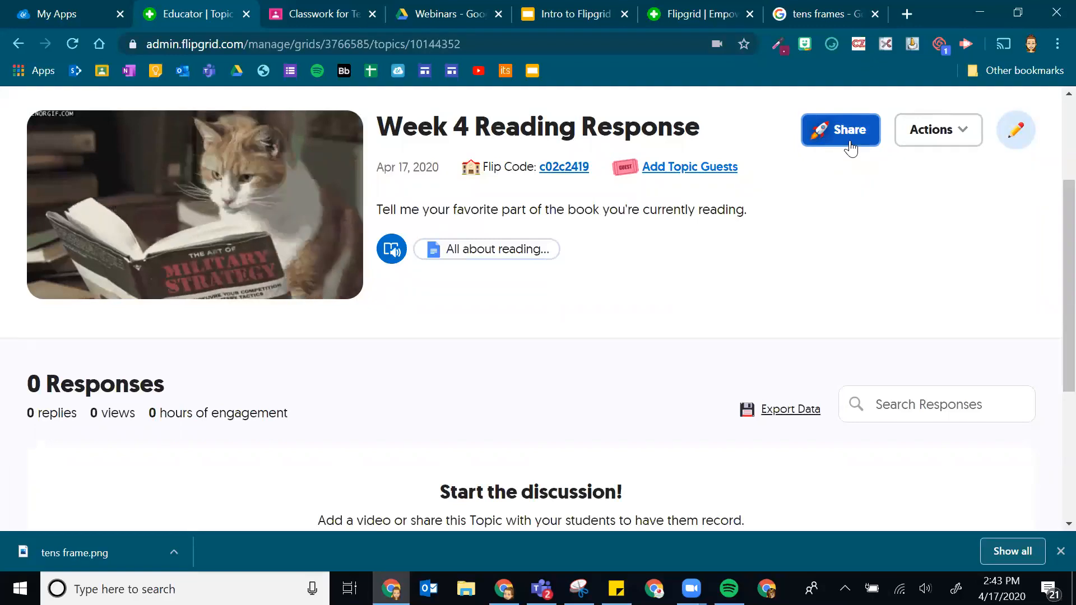
- Switch on Topic Guest Mode in the Week 4 Reading Response share options, then close them
left_click(871, 132)
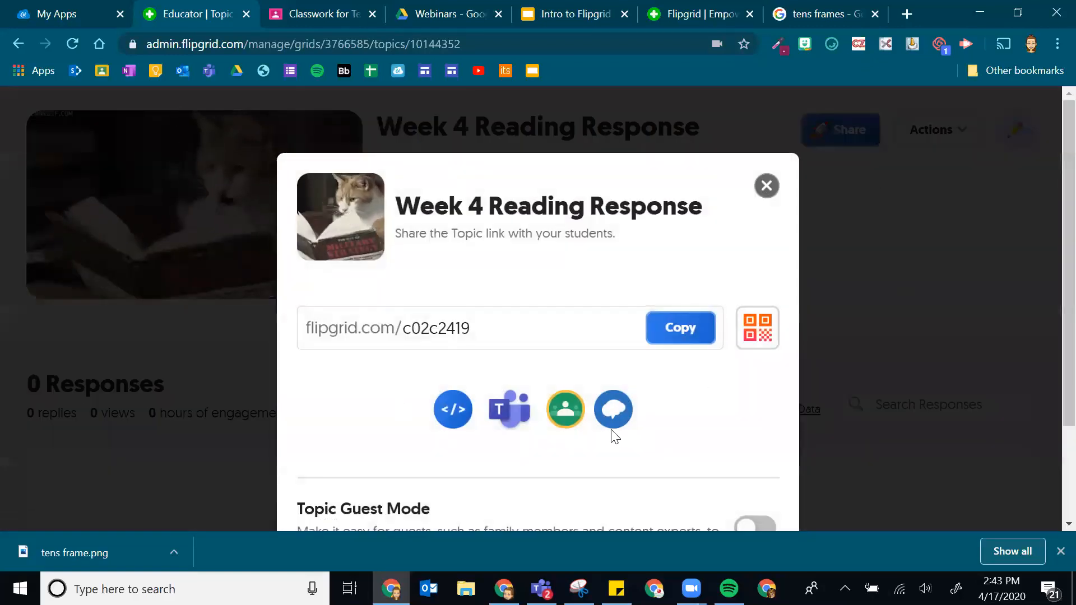
scroll(569, 446, "down", 2)
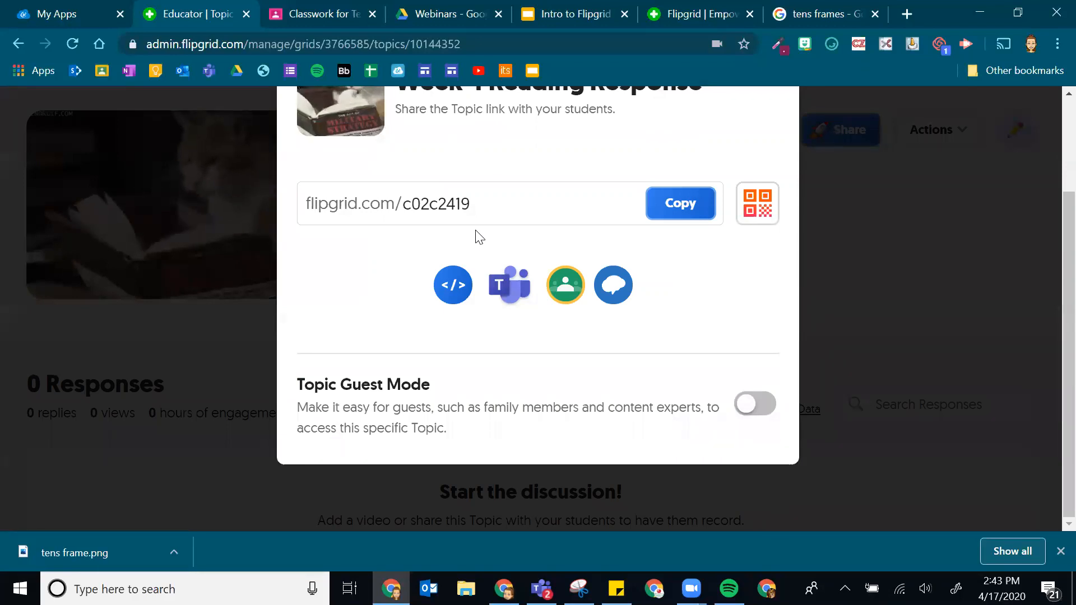
left_click(747, 407)
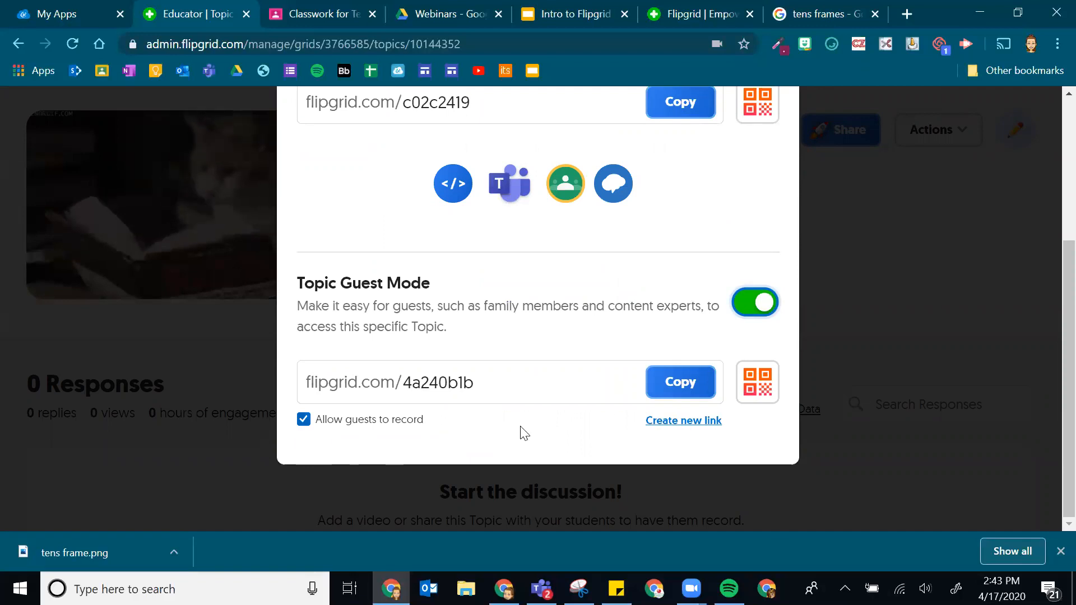
scroll(684, 305, "up", 3)
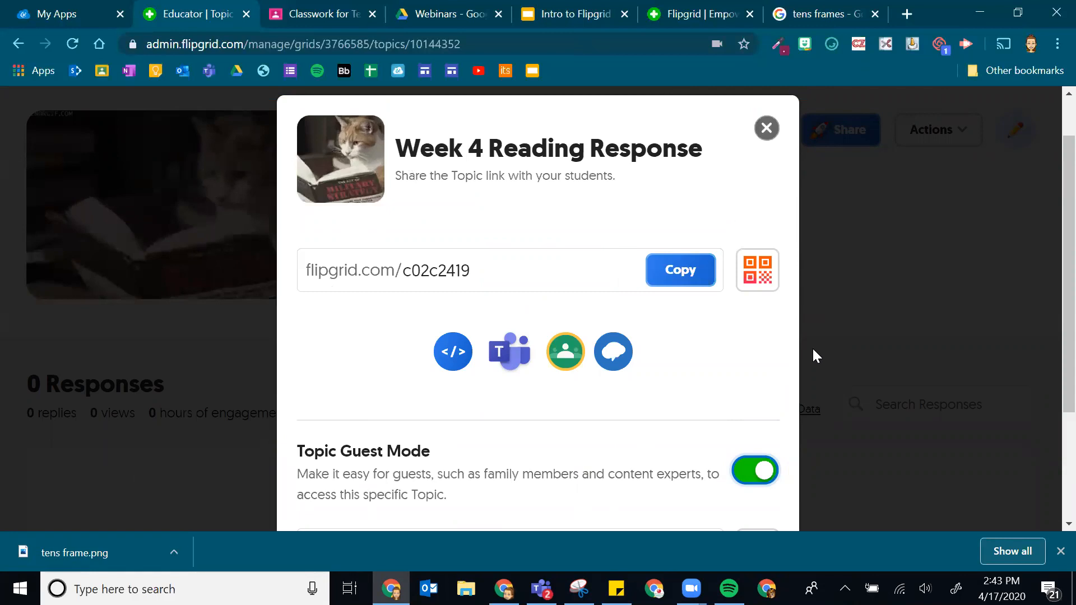
scroll(785, 284, "down", 3)
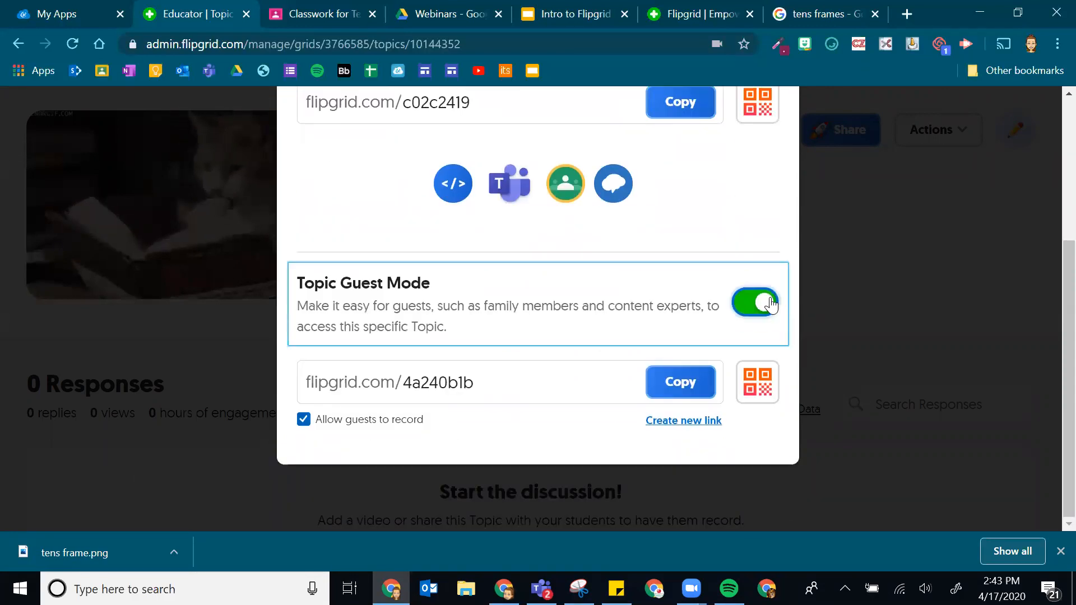
scroll(784, 168, "up", 3)
left_click(765, 127)
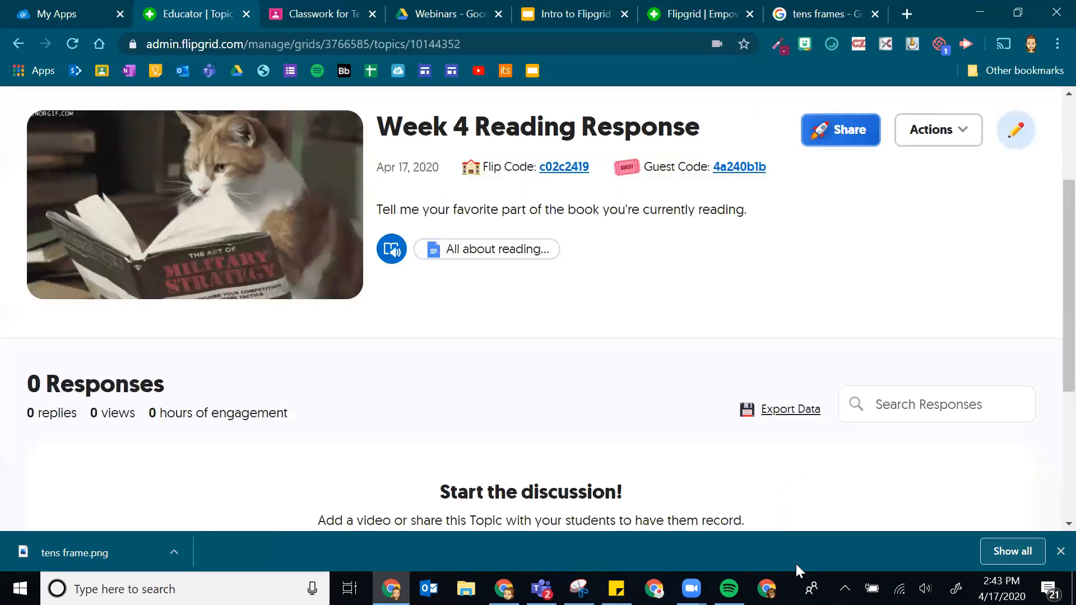
scroll(392, 252, "up", 3)
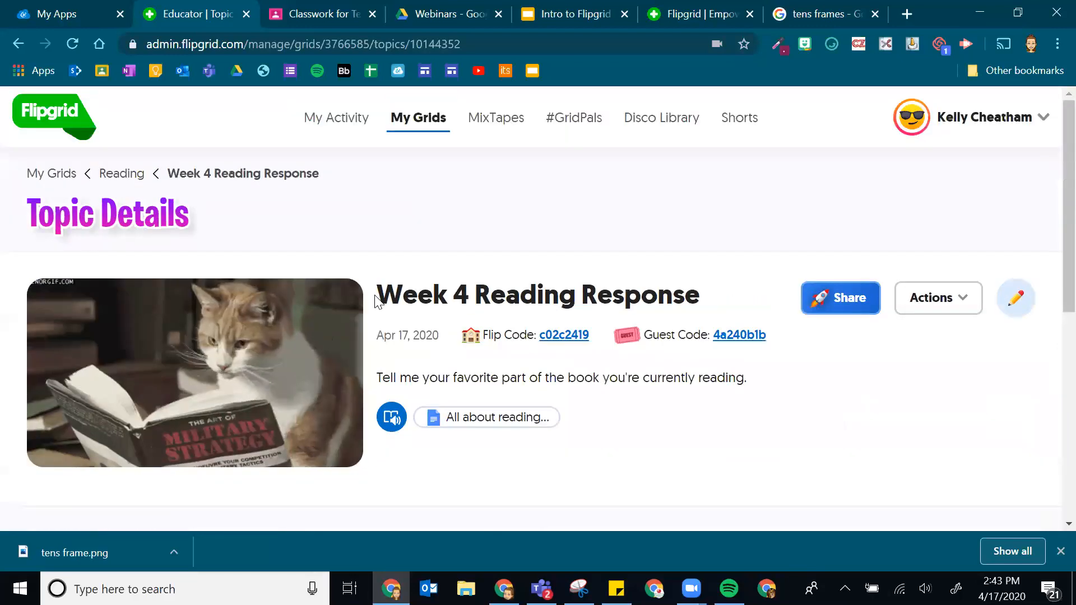
- Open My Grids, then Digital Citizenship Reflections' Westpark ES topic, and scroll to its 11 responses
left_click(60, 175)
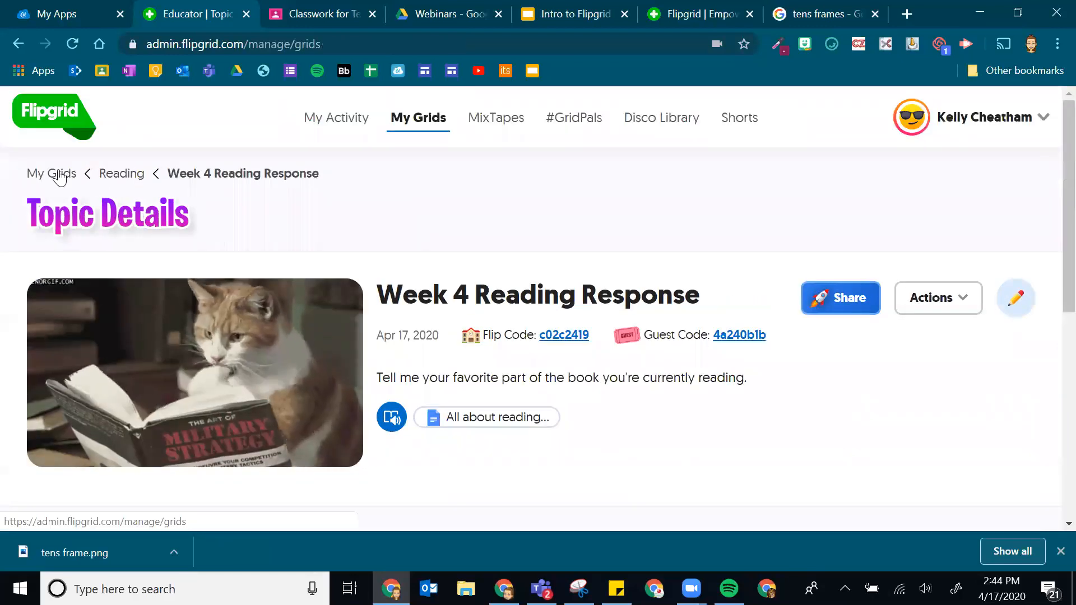
scroll(474, 247, "down", 10)
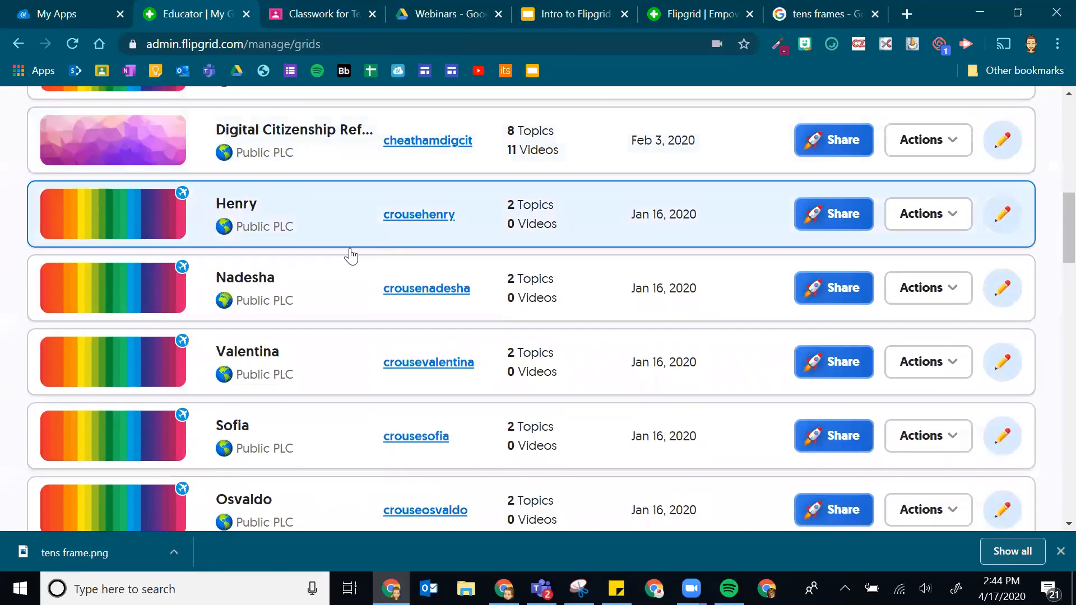
scroll(336, 280, "up", 2)
left_click(107, 233)
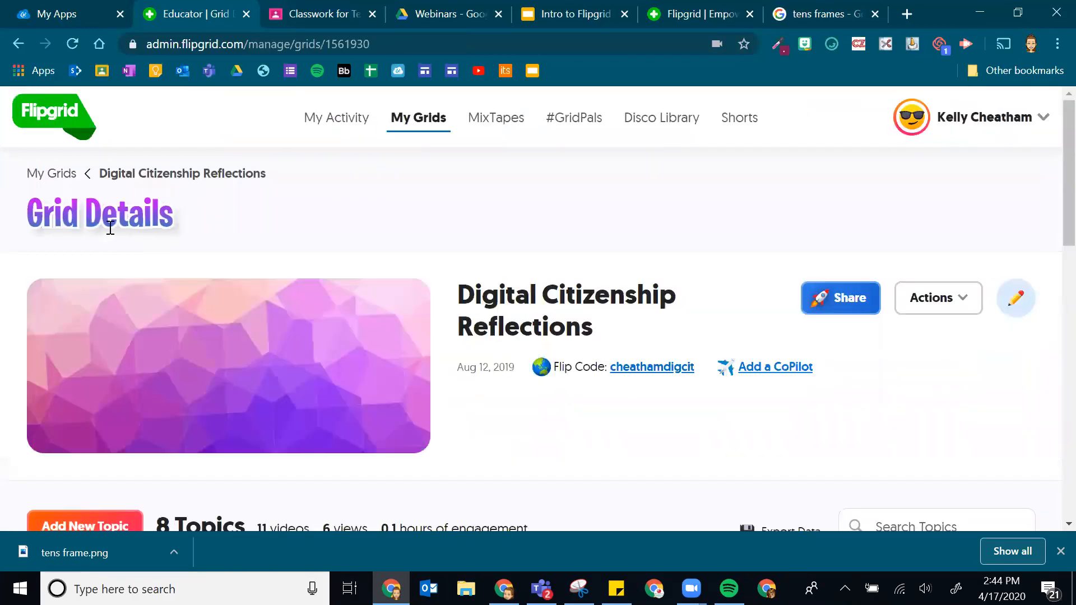
scroll(584, 203, "down", 7)
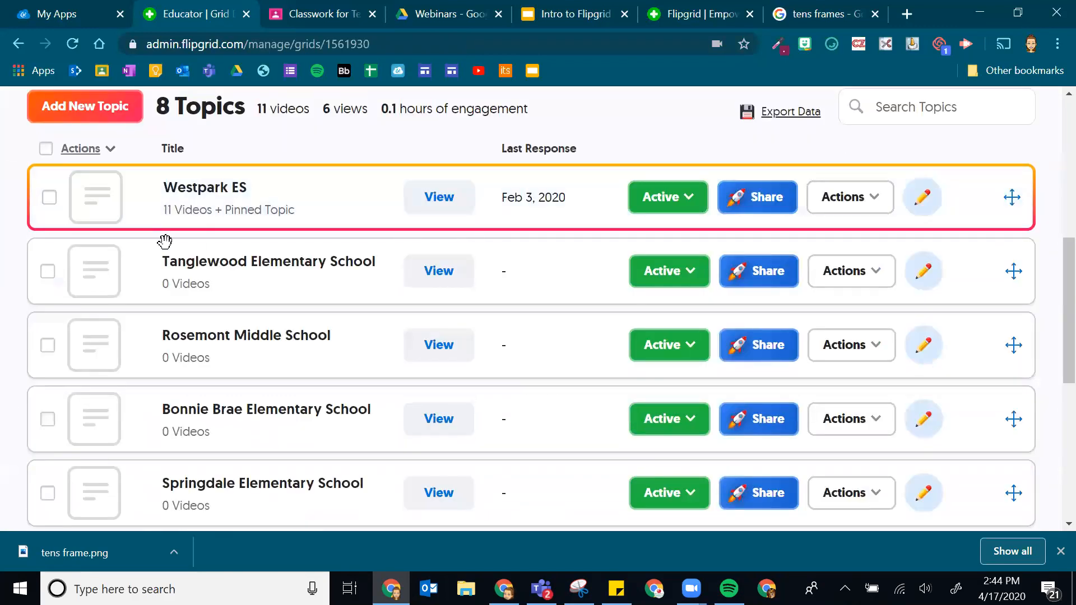
left_click(186, 227)
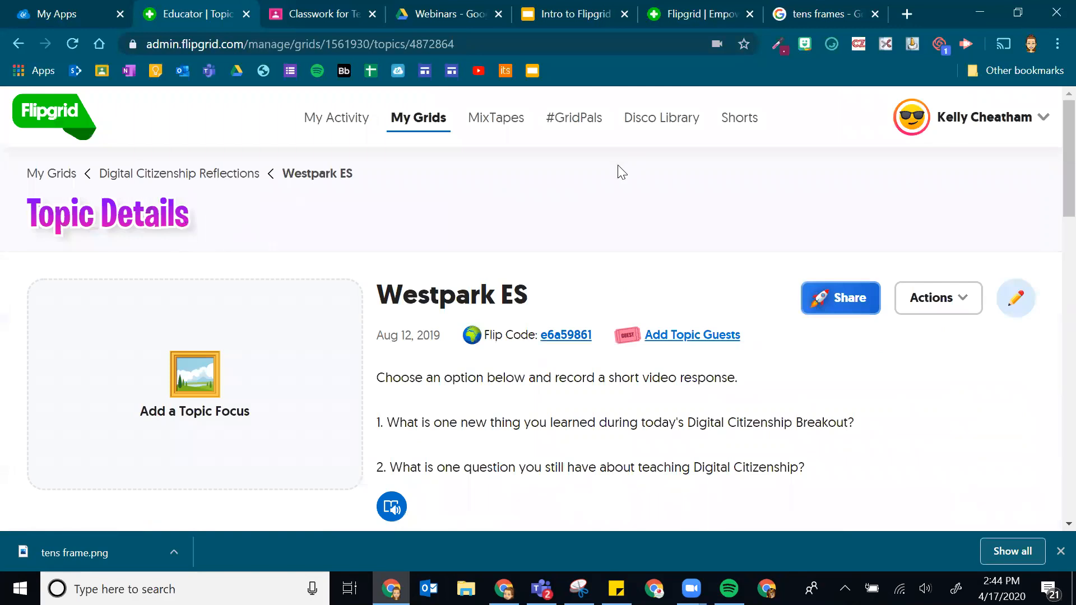
scroll(621, 172, "down", 3)
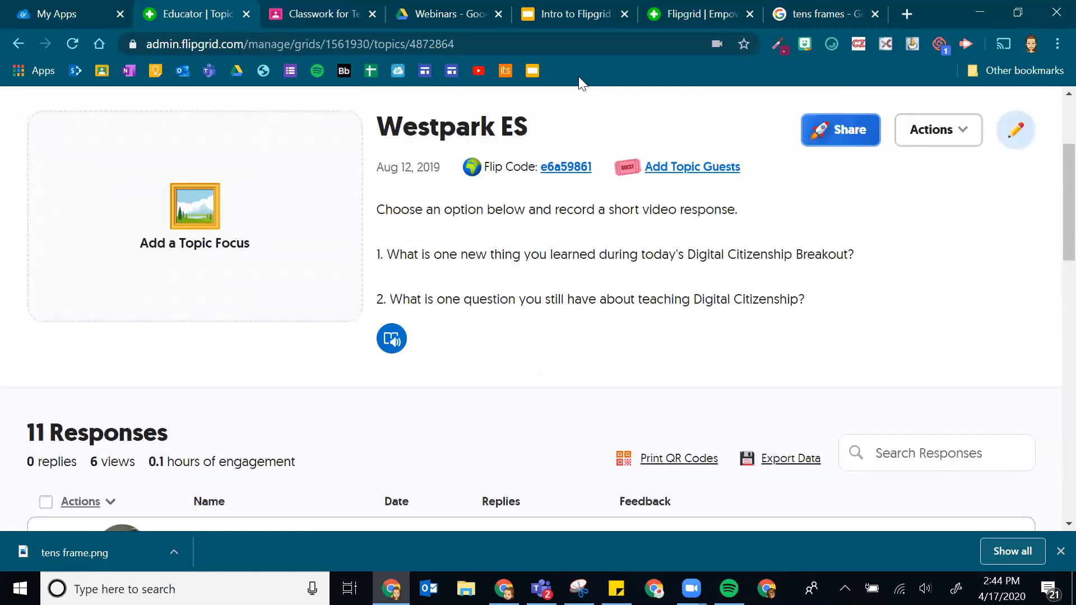
scroll(477, 246, "down", 6)
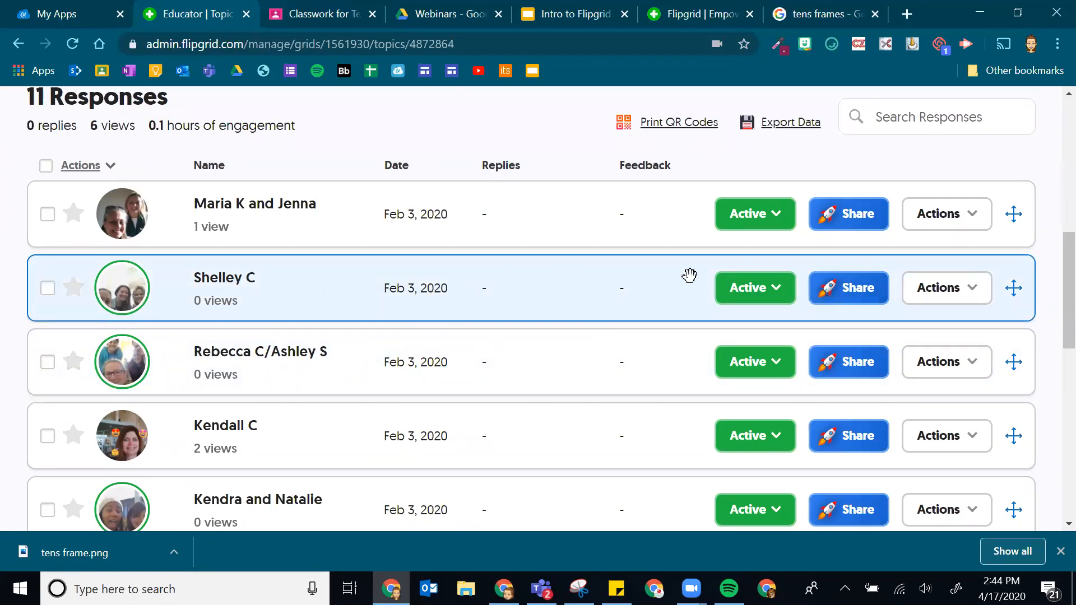
left_click(851, 300)
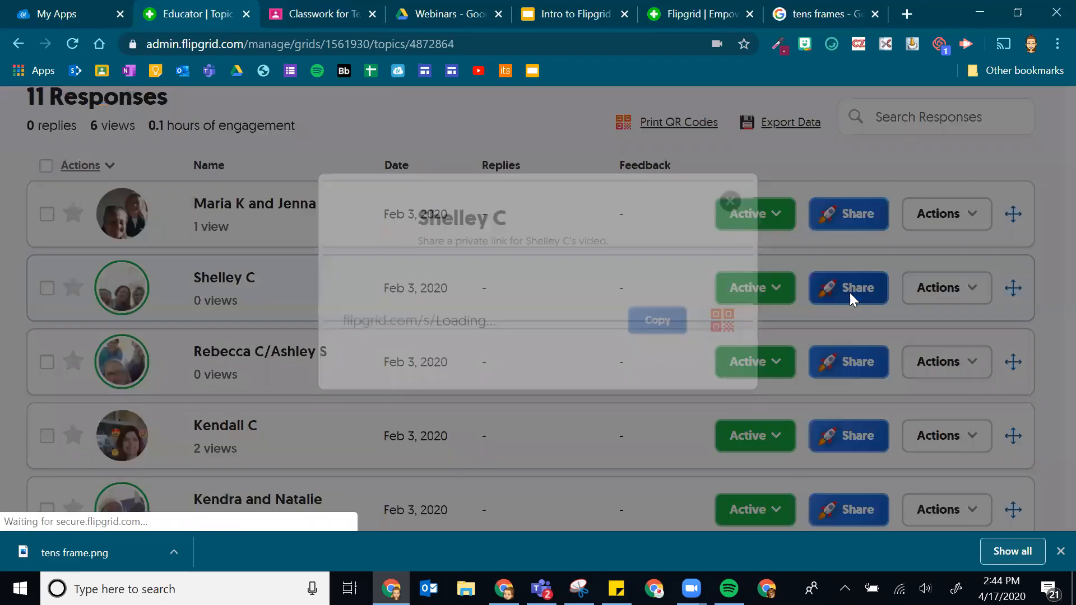
left_click(545, 323)
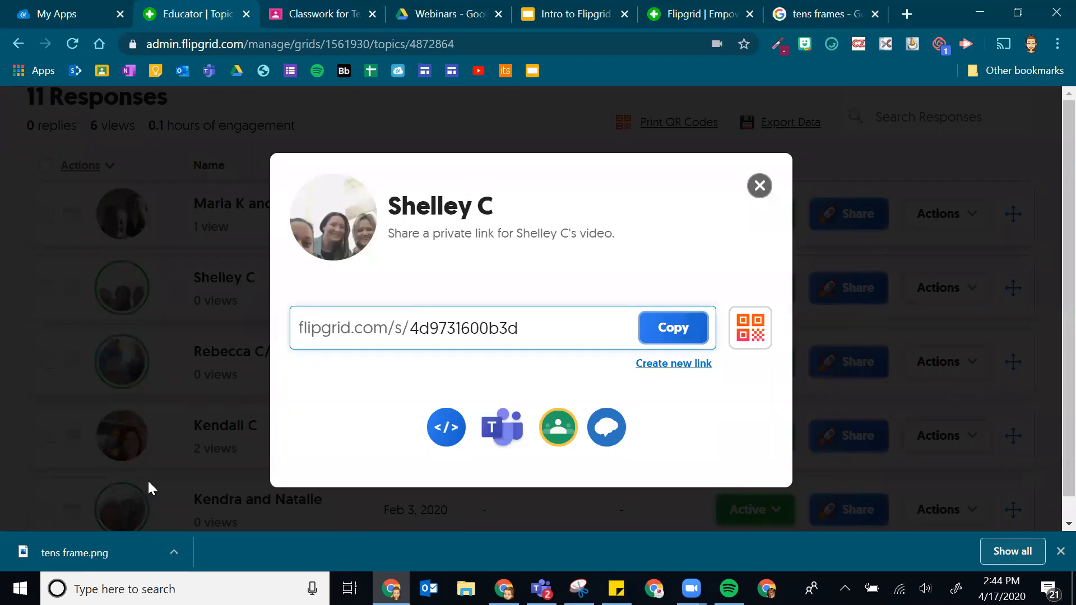
left_click(759, 186)
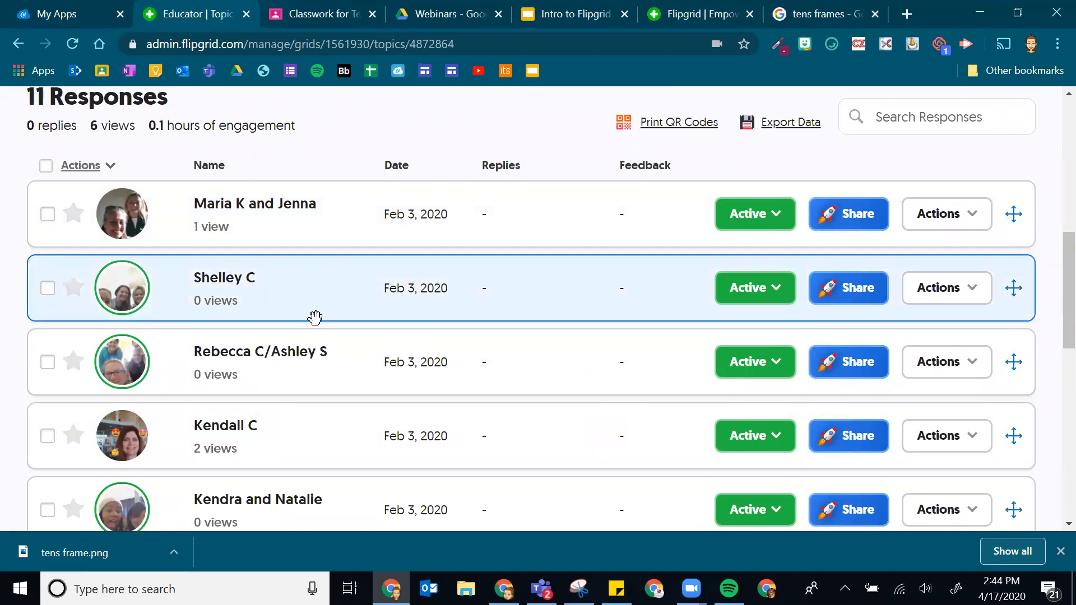
- Scroll the Westpark ES responses and open the fourth response's video with its Feedback panel
scroll(194, 261, "up", 10)
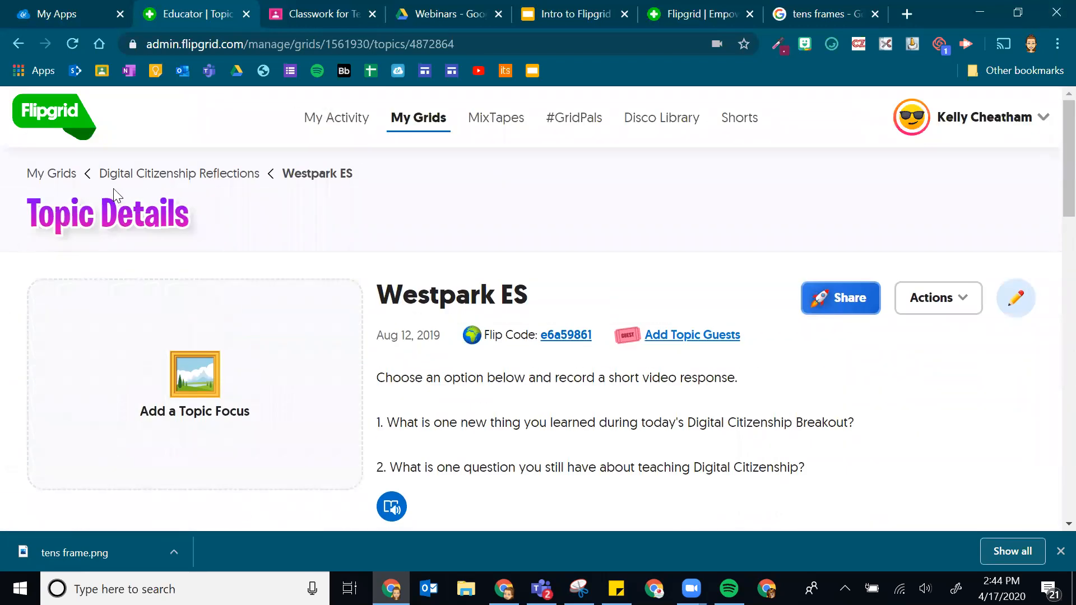
scroll(525, 299, "down", 5)
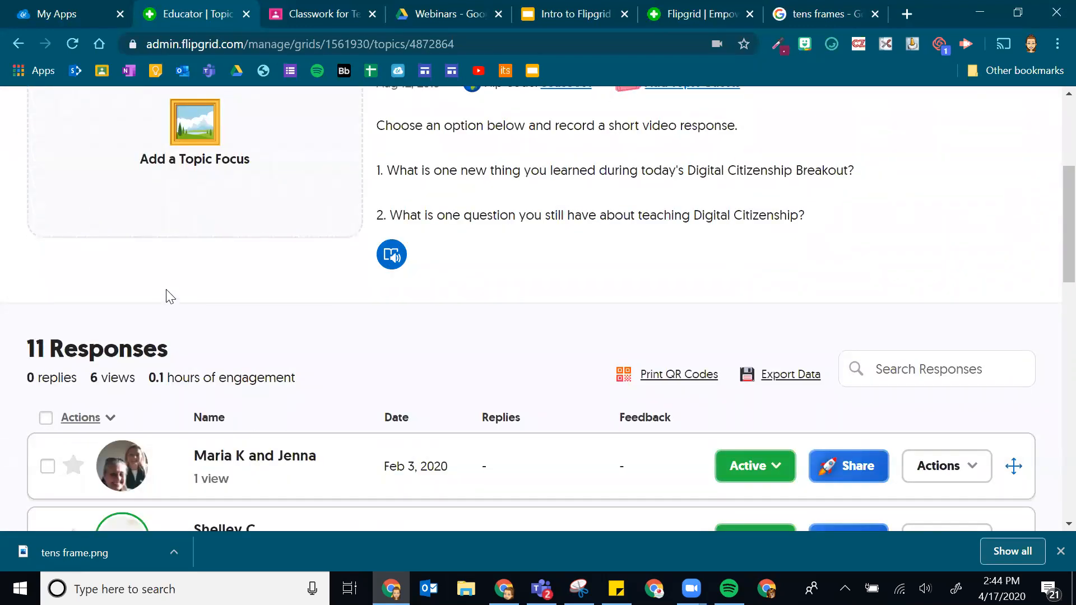
scroll(165, 290, "down", 3)
scroll(169, 280, "down", 3)
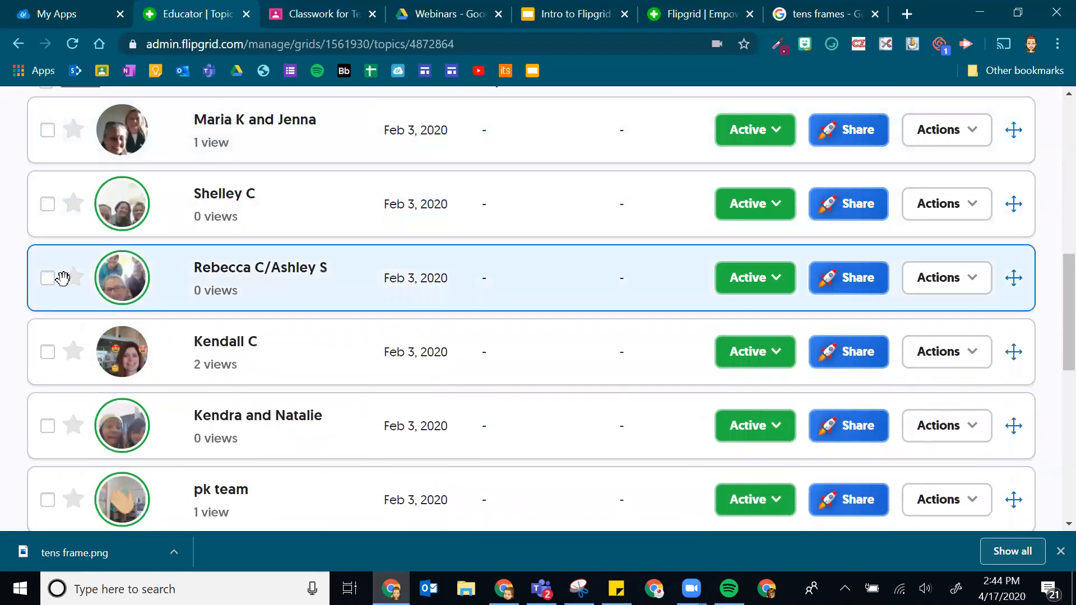
scroll(347, 277, "down", 7)
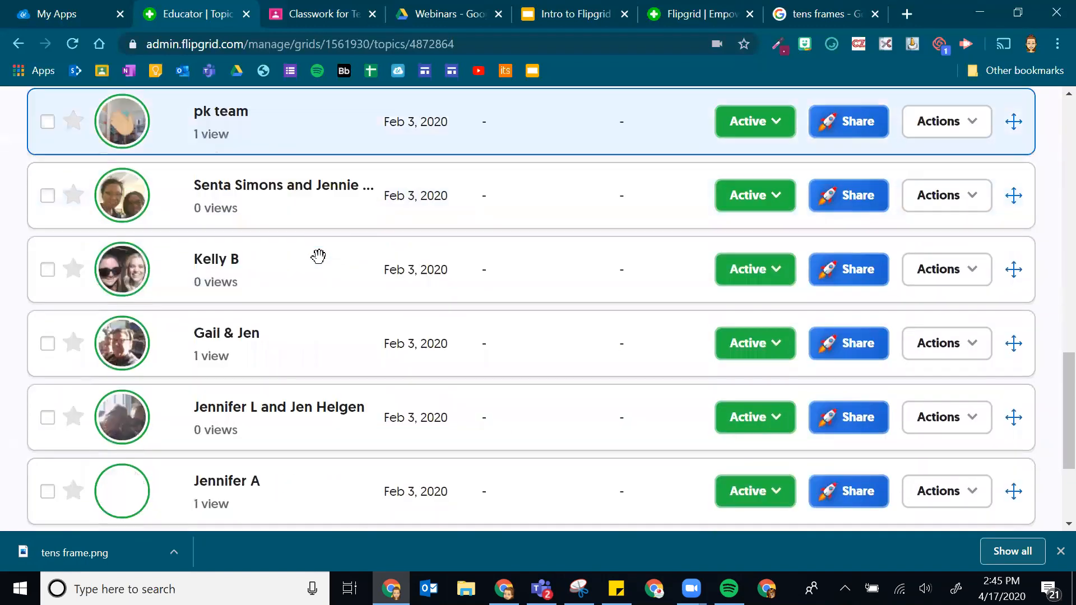
scroll(322, 257, "down", 3)
scroll(567, 384, "up", 13)
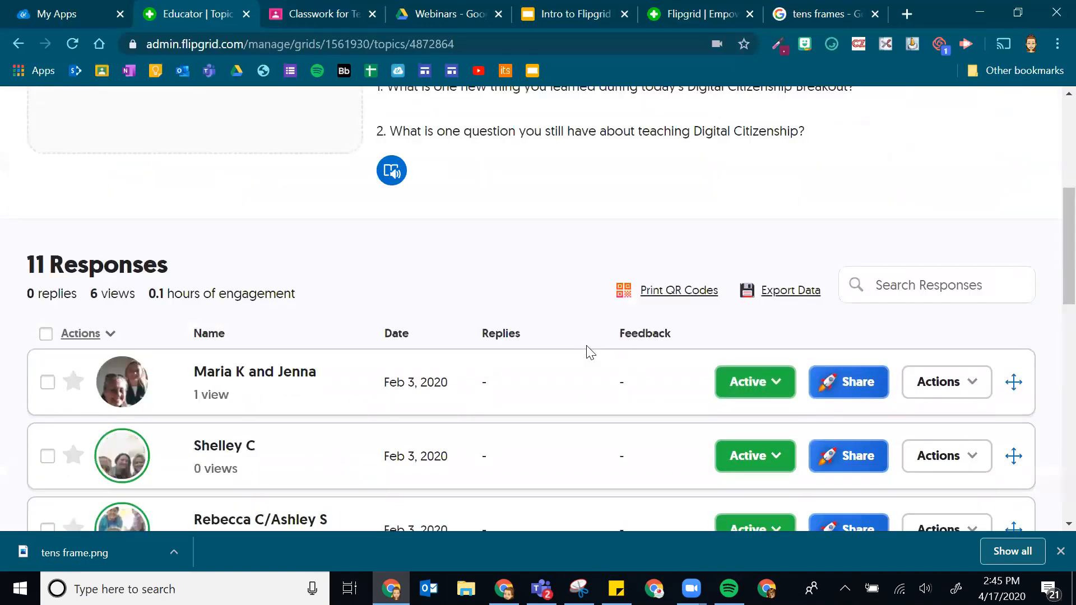
scroll(443, 275, "down", 3)
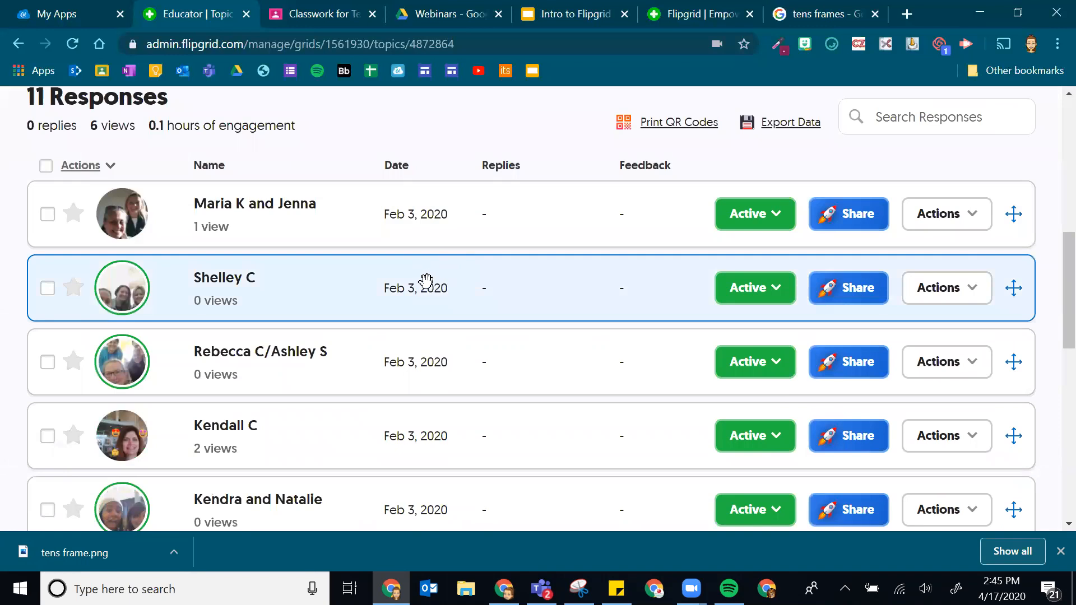
scroll(425, 277, "down", 2)
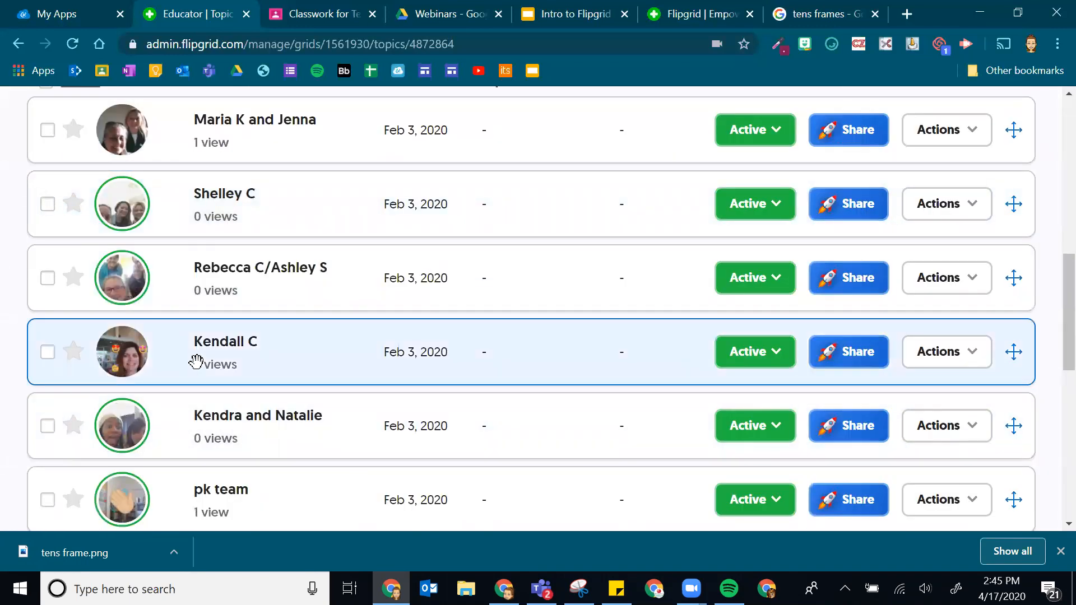
left_click(279, 341)
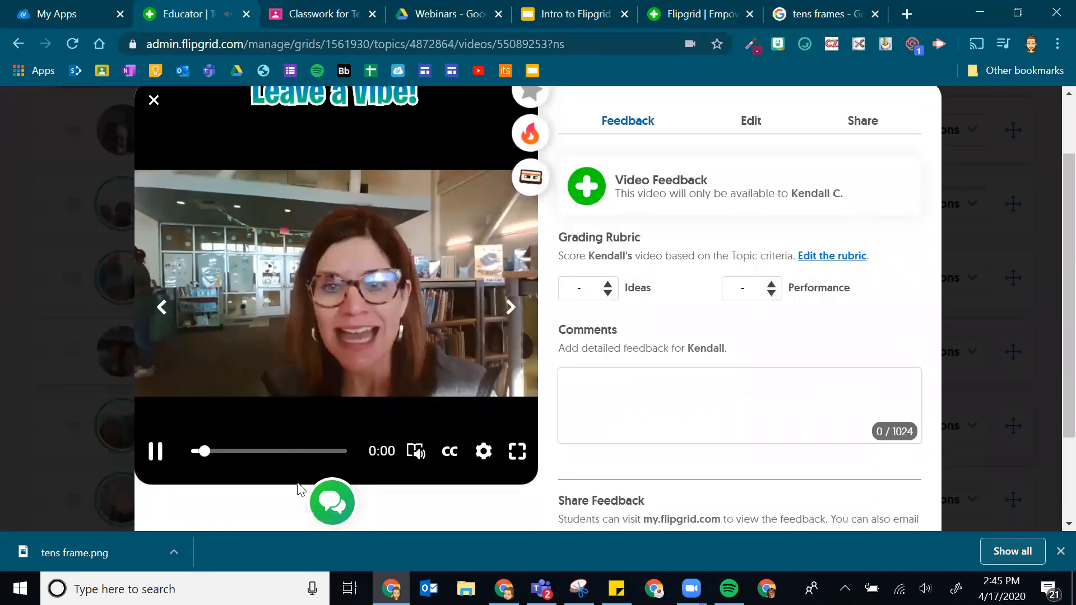
- Pause and reopen the student's video with feedback, leaving Ideas unscored, and select the comment box
left_click(156, 452)
left_click(79, 439)
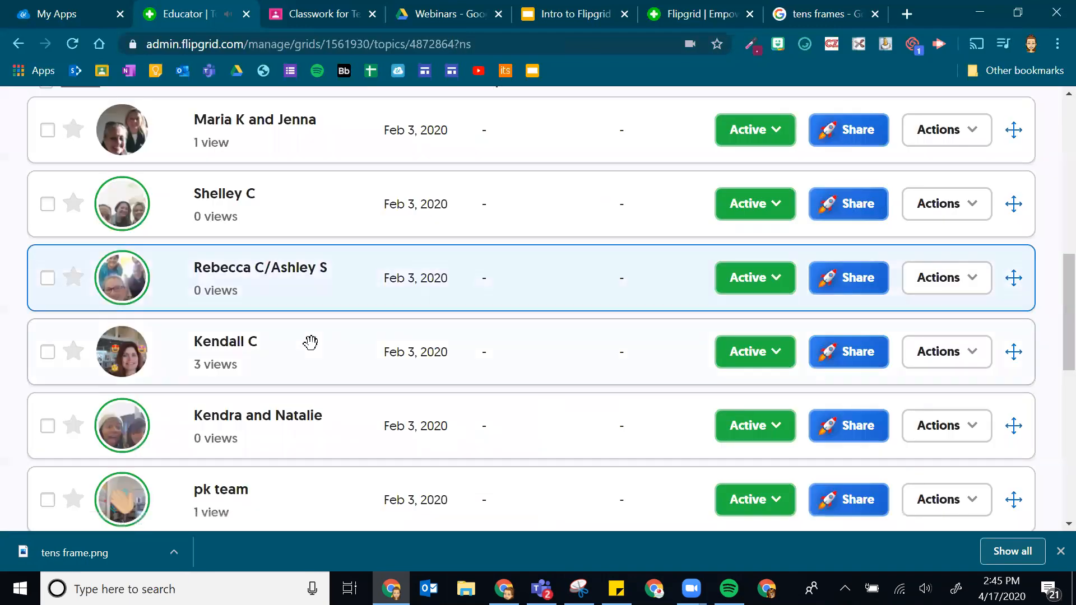
left_click(230, 353)
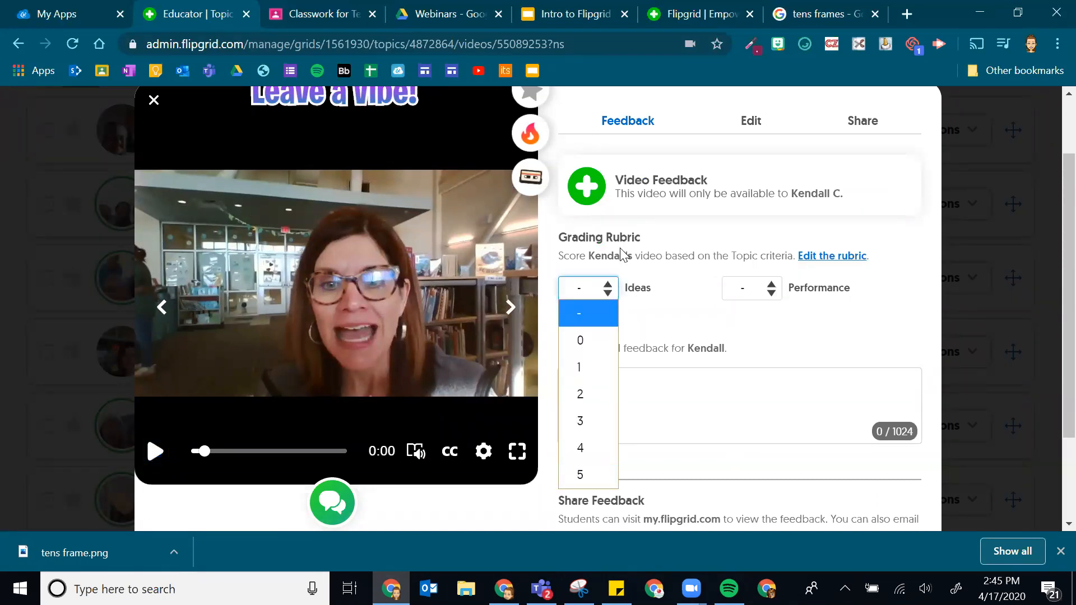
left_click(693, 315)
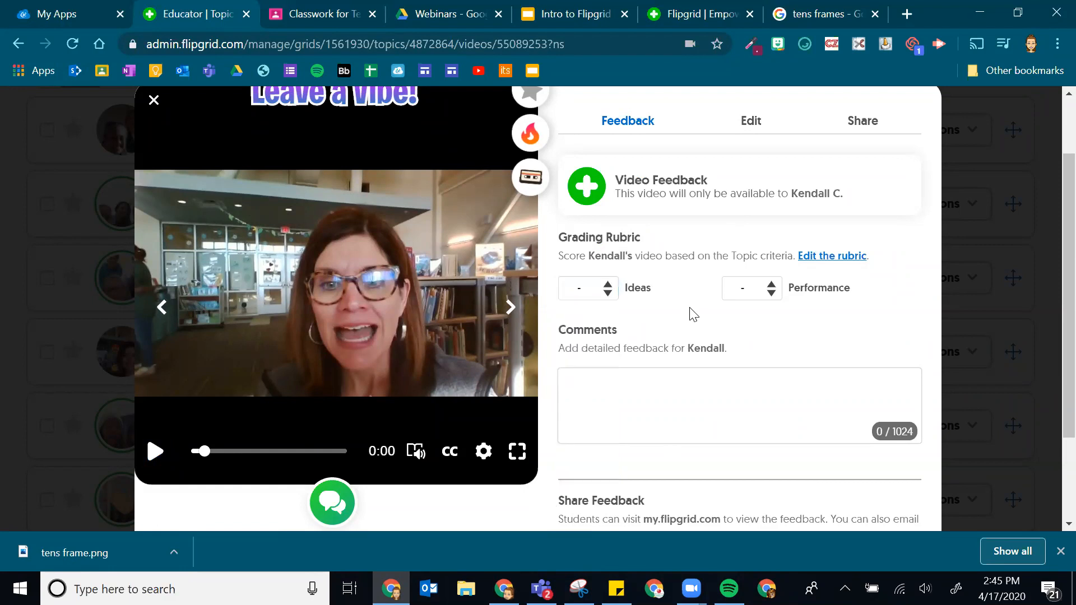
scroll(667, 337, "down", 1)
left_click(640, 303)
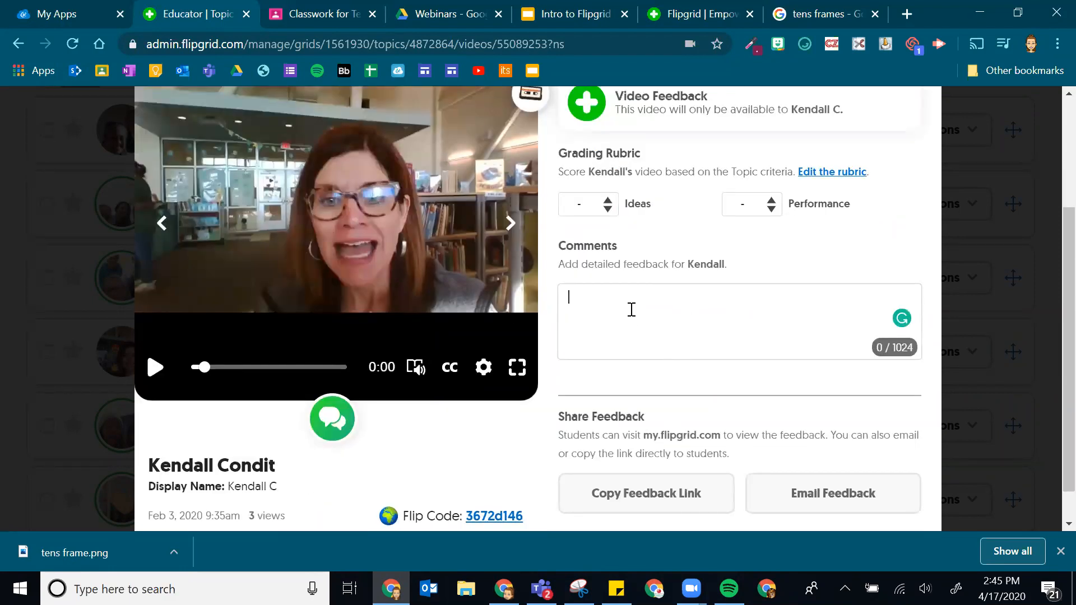
- Highlight the my.flipgrid.com address under Share Feedback, deselect it, and go to Test Class Classwork
scroll(633, 346, "down", 1)
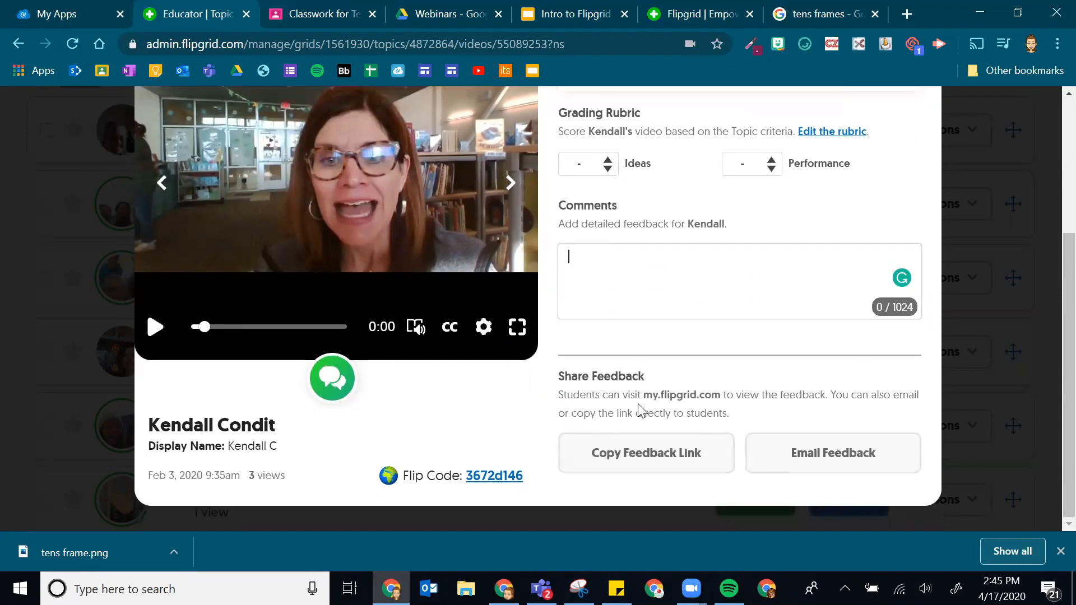
left_click_drag(644, 394, 724, 395)
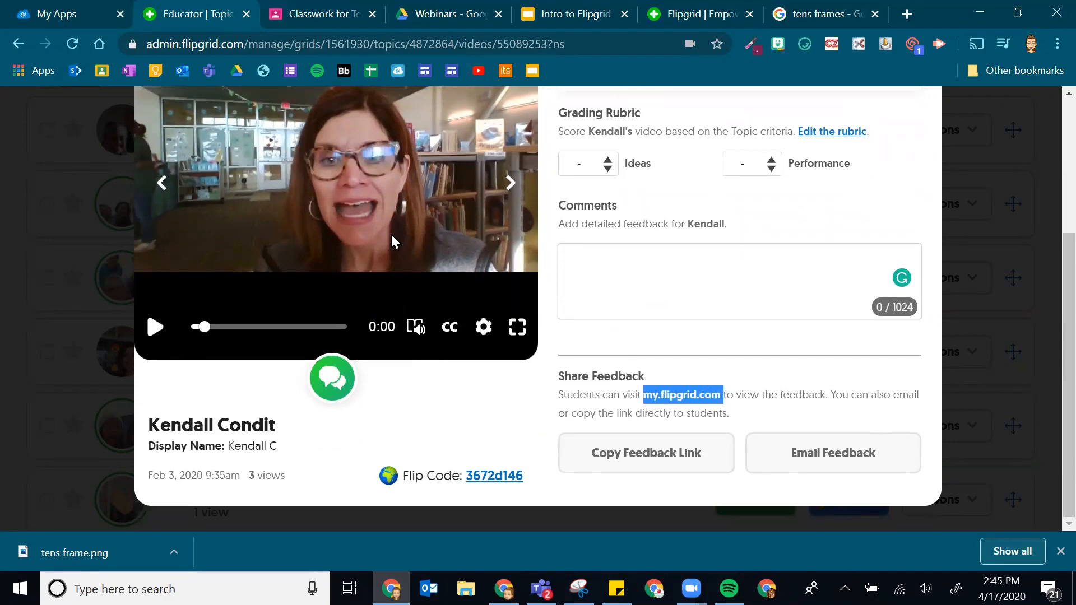
left_click(799, 396)
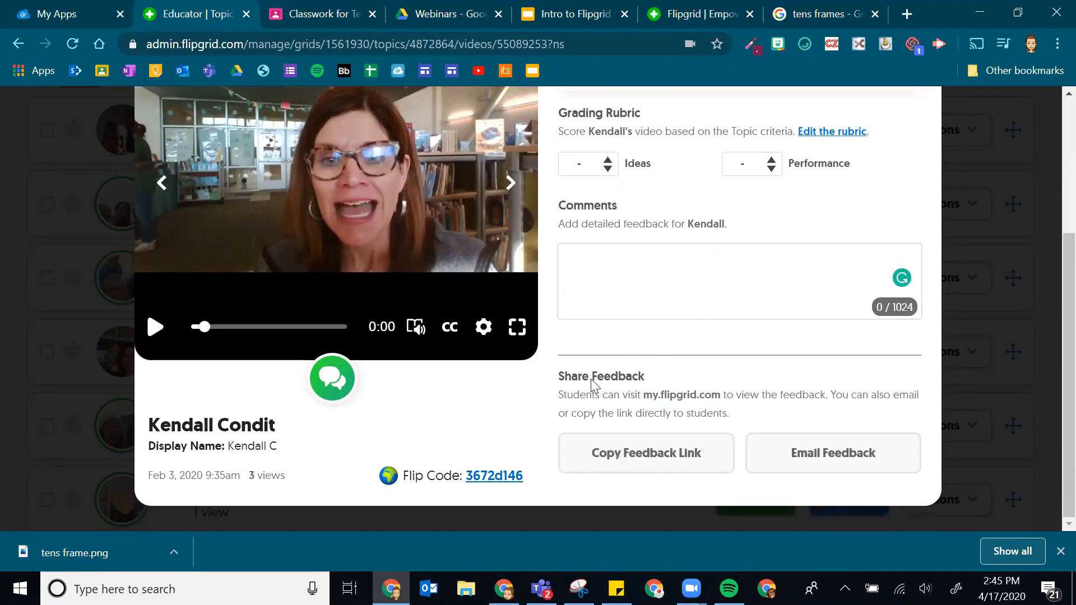
left_click(346, 10)
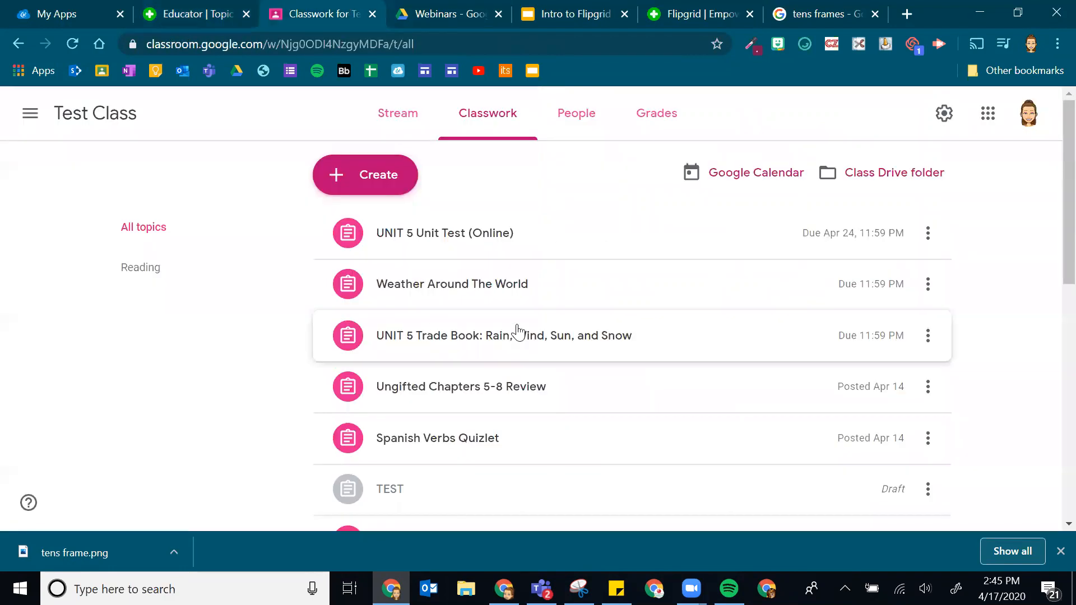
- Open the Reading Response assignment's student work and the assigned student's detail
scroll(473, 374, "down", 3)
scroll(472, 373, "down", 6)
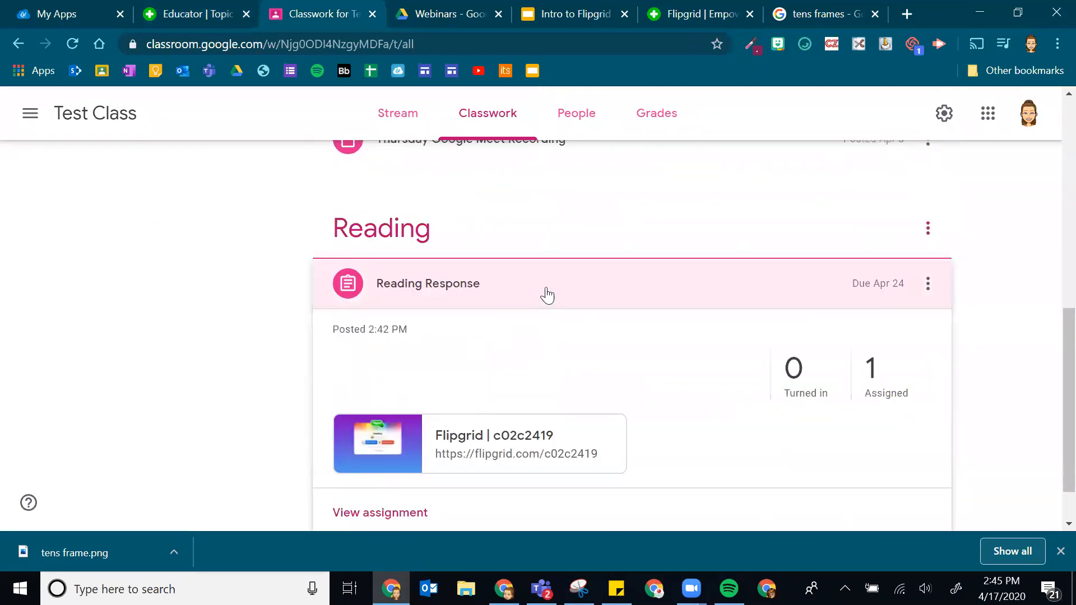
left_click(477, 280)
left_click(392, 454)
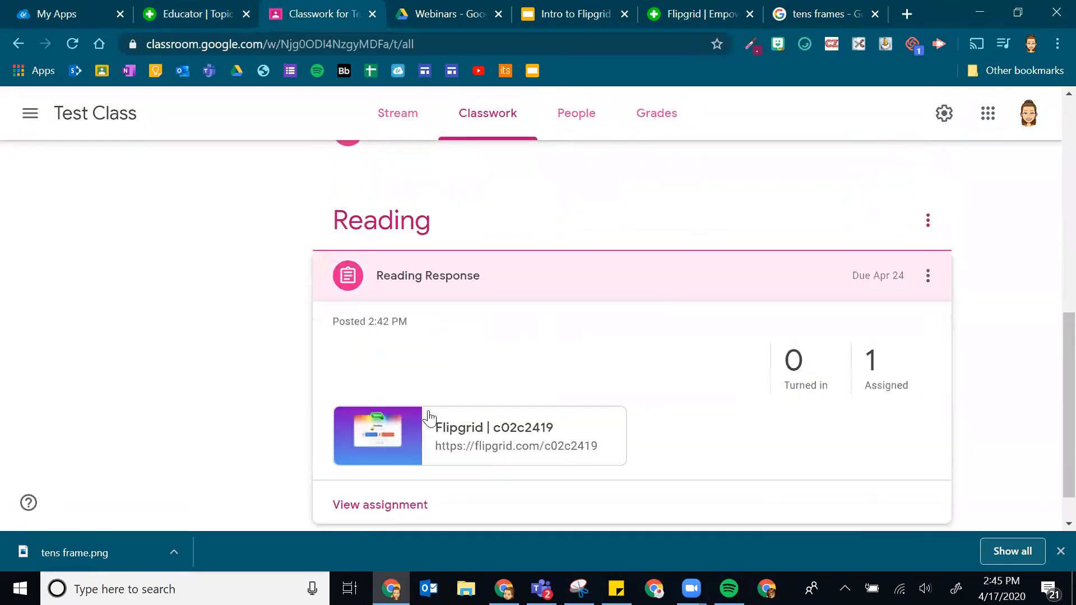
left_click(379, 505)
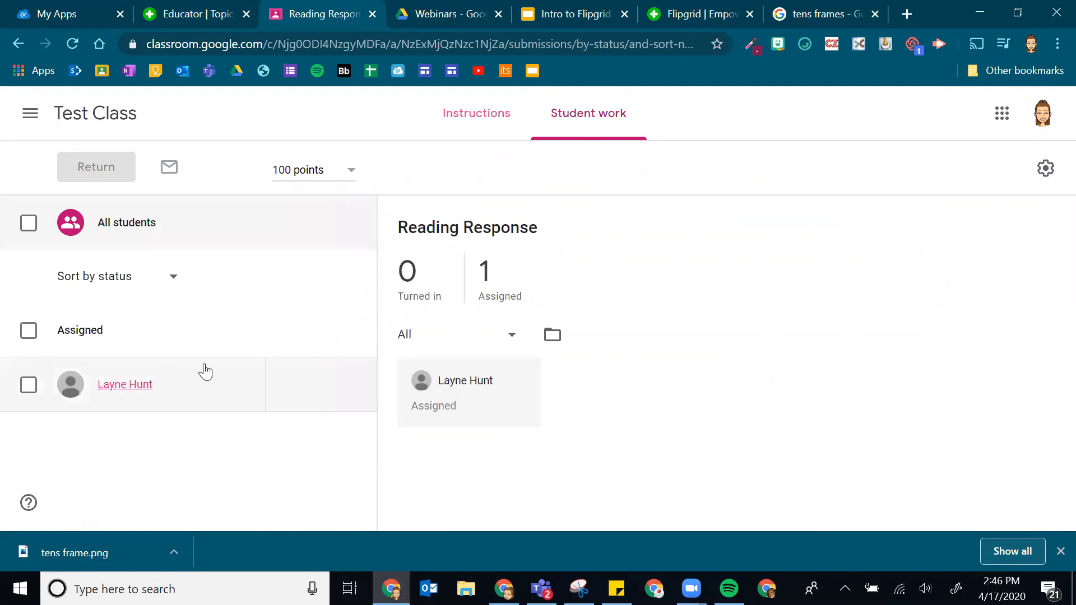
left_click(115, 389)
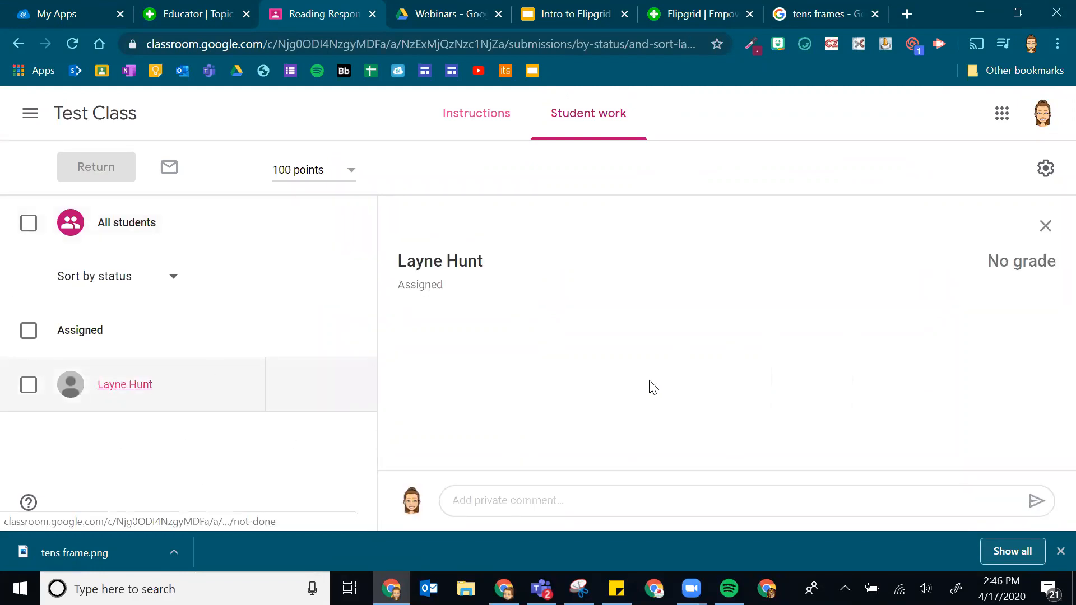
- Paste a link into the private comment, clear it, and return to the Flipgrid tab
left_click(461, 500)
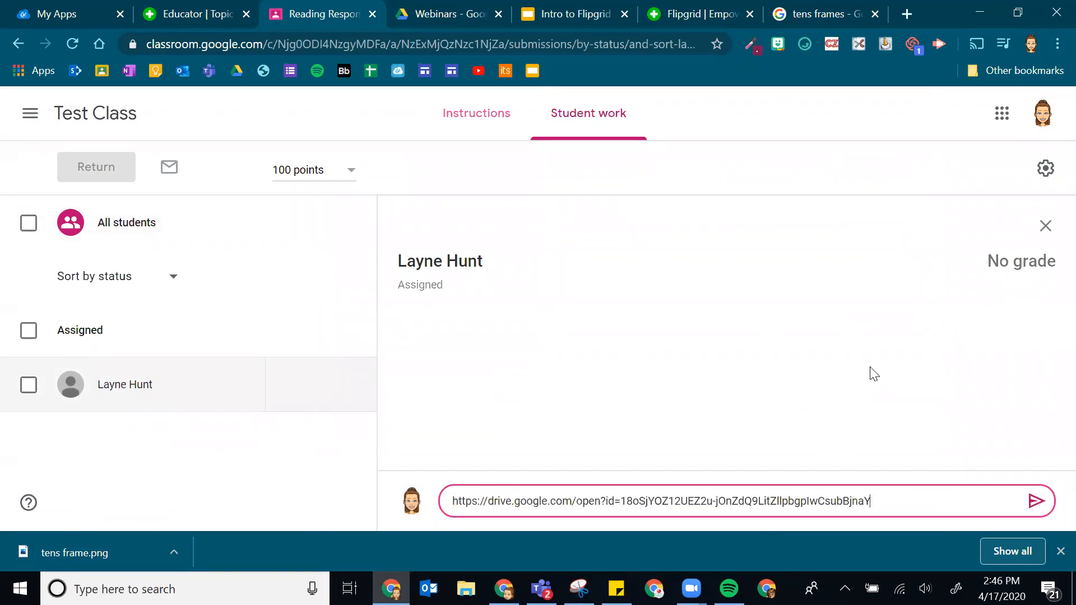
key("ctrl+a")
key("BackSpace")
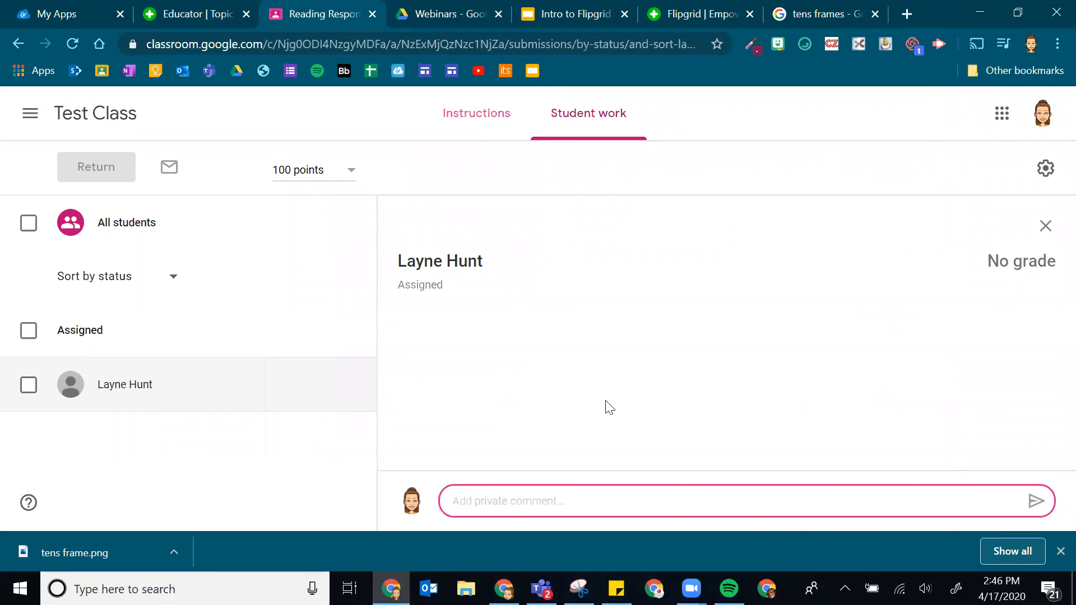
left_click(205, 13)
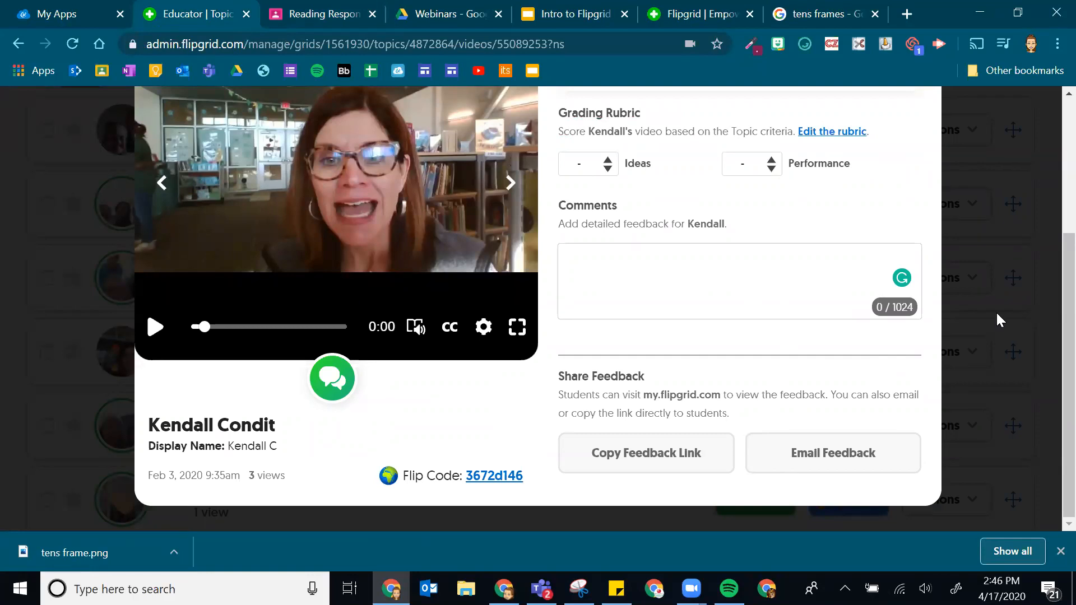
- Close the student's response video and scroll the Westpark ES page back up to Topic Details
scroll(877, 289, "up", 4)
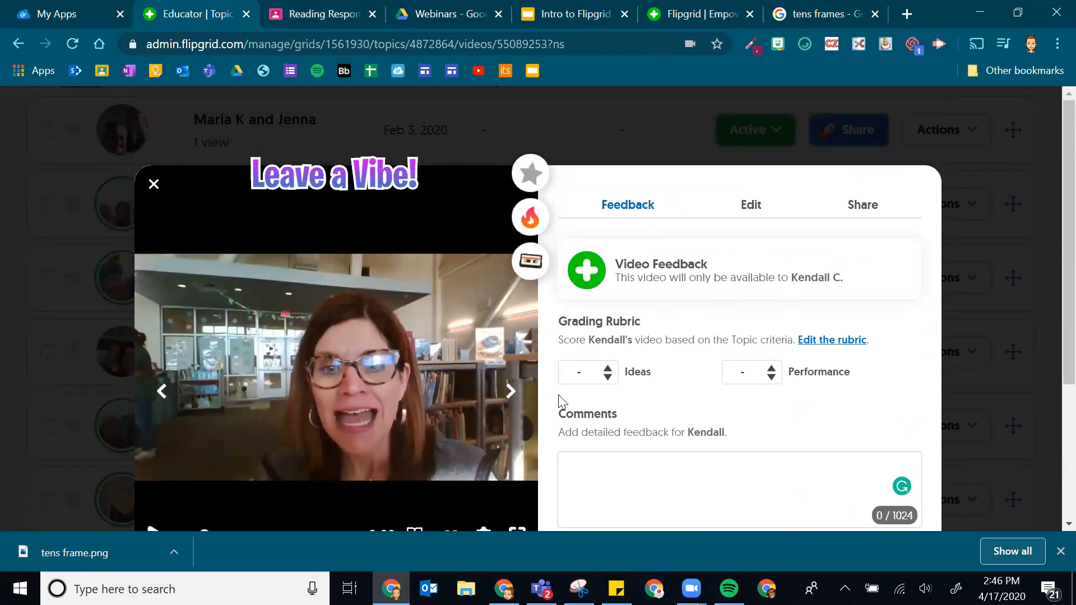
scroll(728, 213, "down", 3)
scroll(680, 168, "up", 3)
scroll(762, 248, "down", 3)
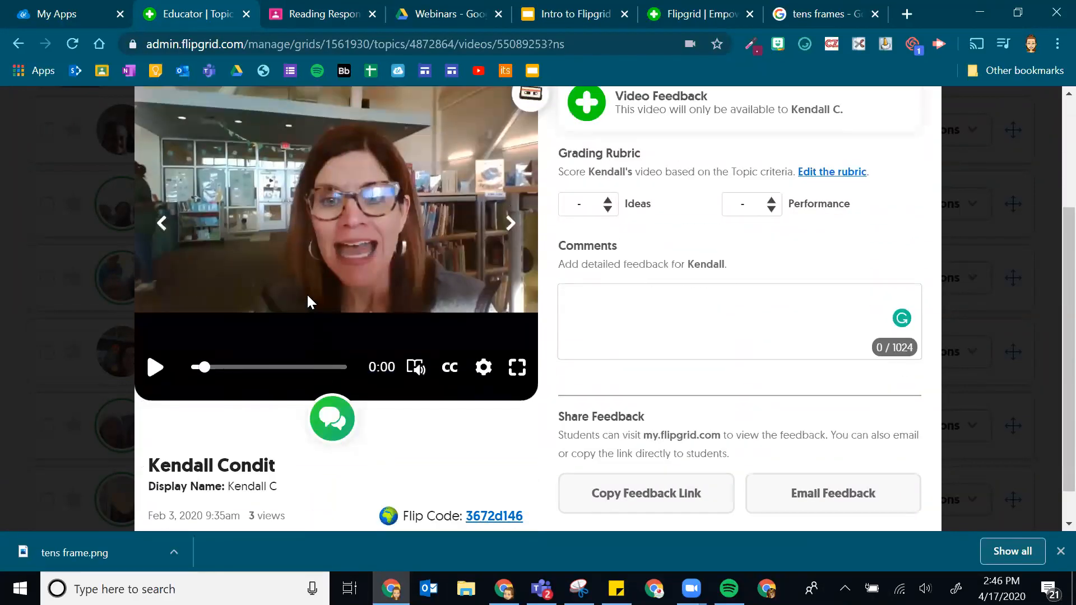
scroll(310, 303, "down", 1)
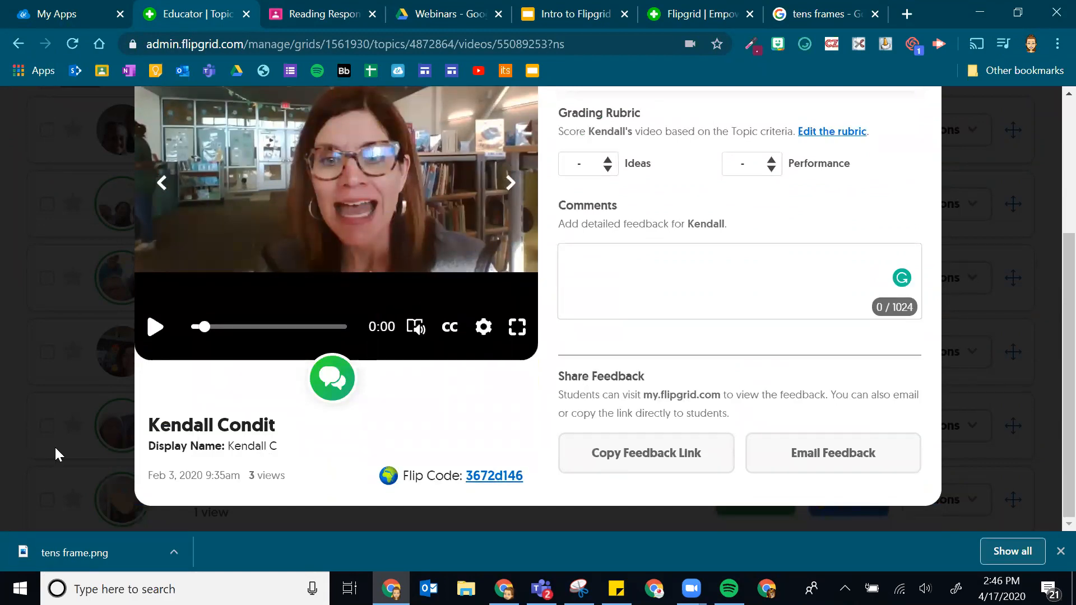
left_click(9, 351)
scroll(581, 332, "up", 8)
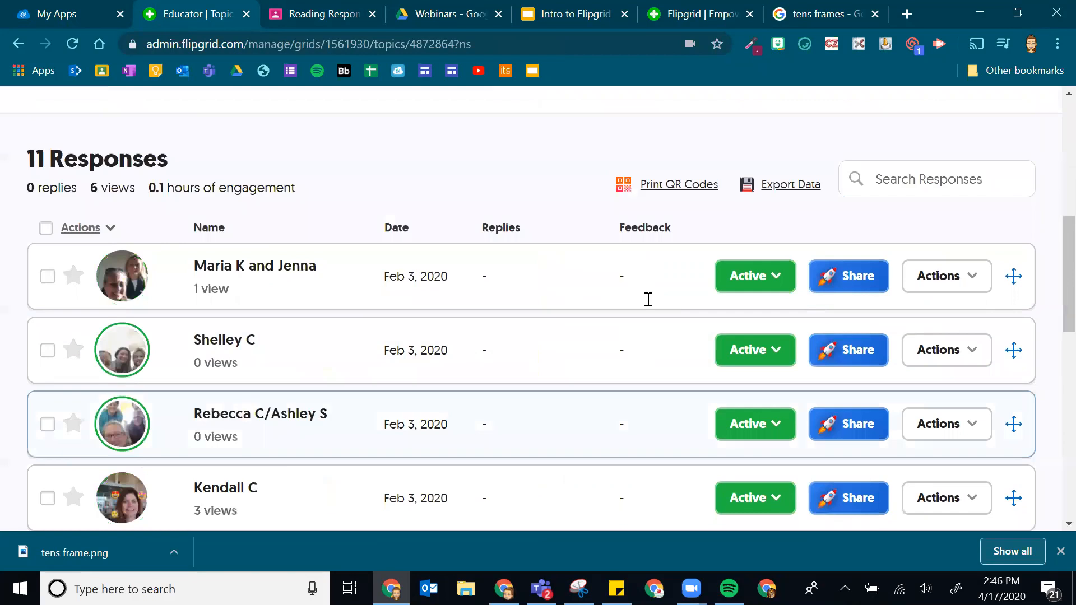
scroll(650, 292, "down", 7)
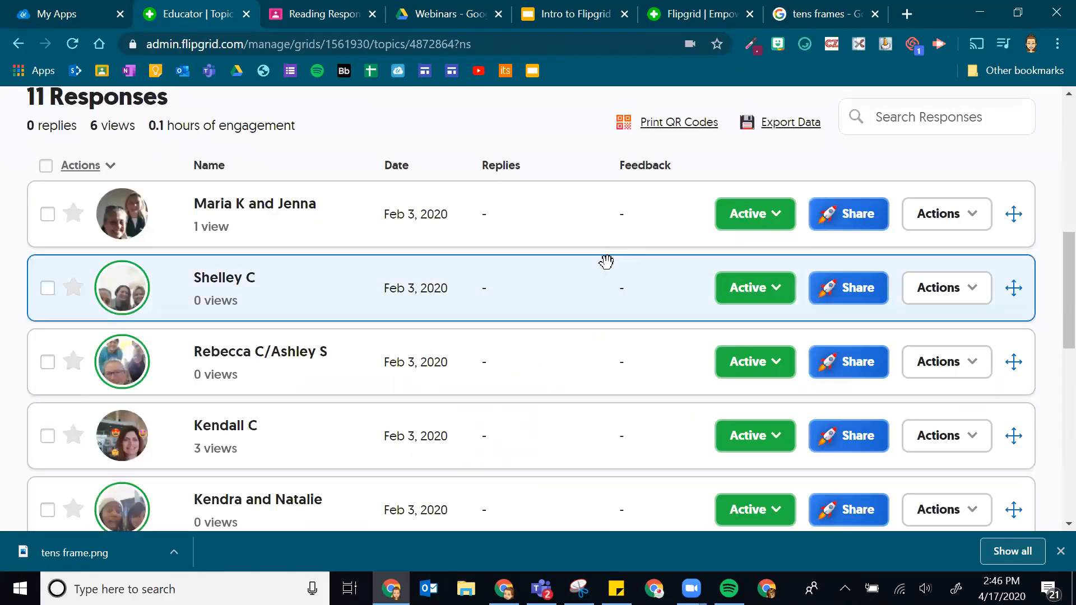
scroll(607, 261, "down", 5)
scroll(581, 239, "down", 7)
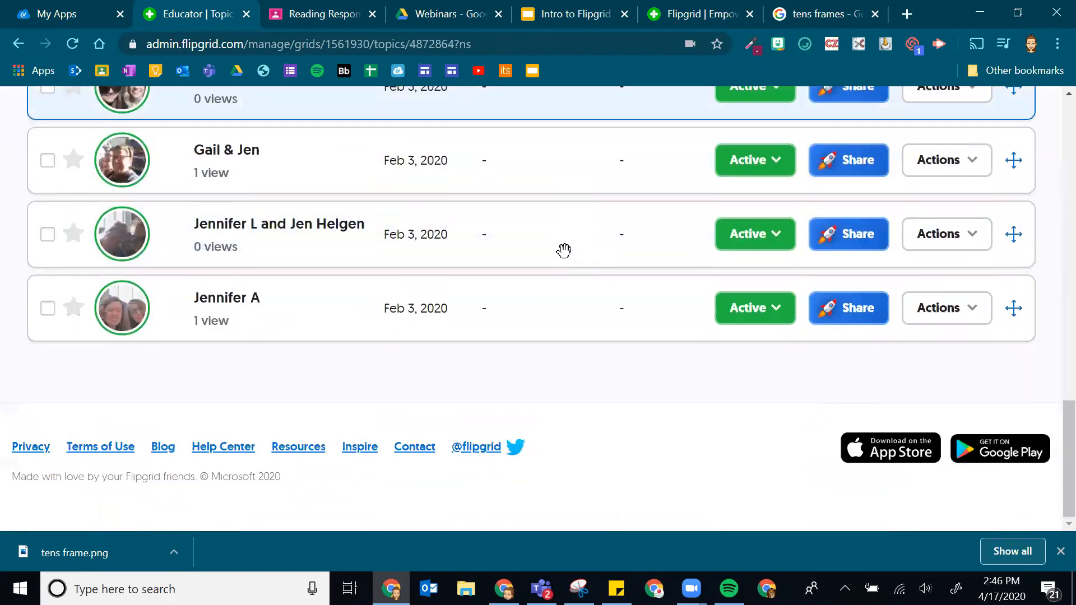
scroll(574, 281, "up", 12)
scroll(556, 301, "up", 8)
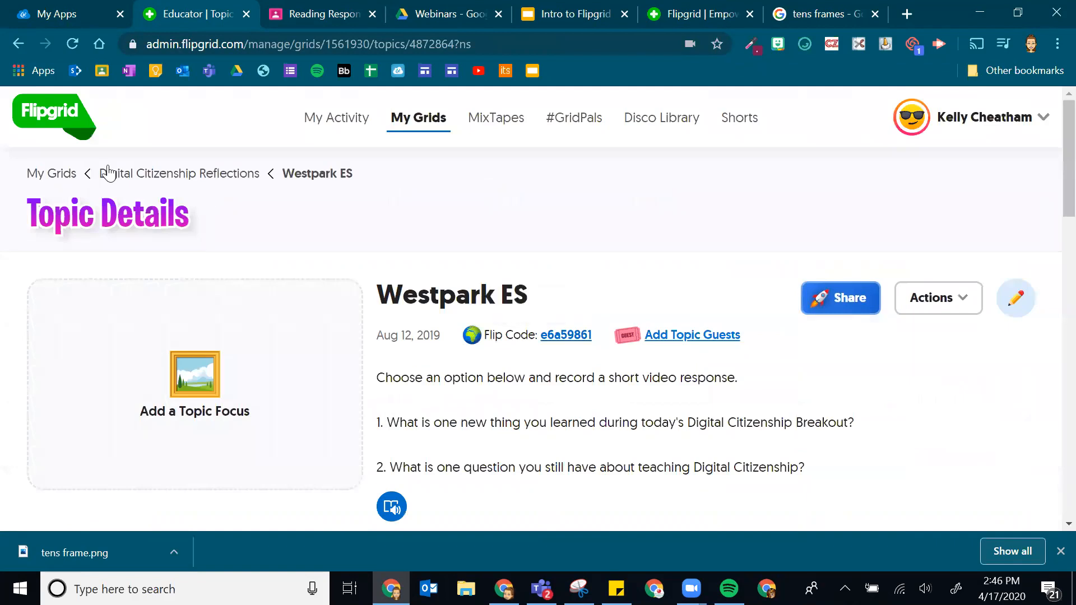
- Go from My Grids to the Cheatham 4 grid and open its Rube Goldberg Projects topic
left_click(35, 180)
scroll(426, 292, "down", 15)
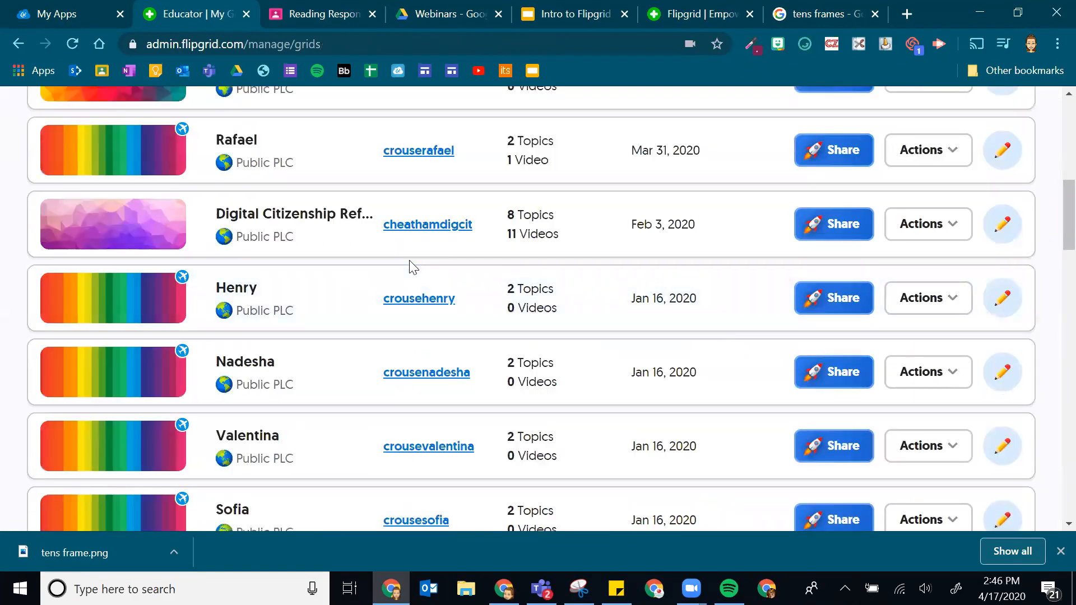
scroll(413, 245, "down", 15)
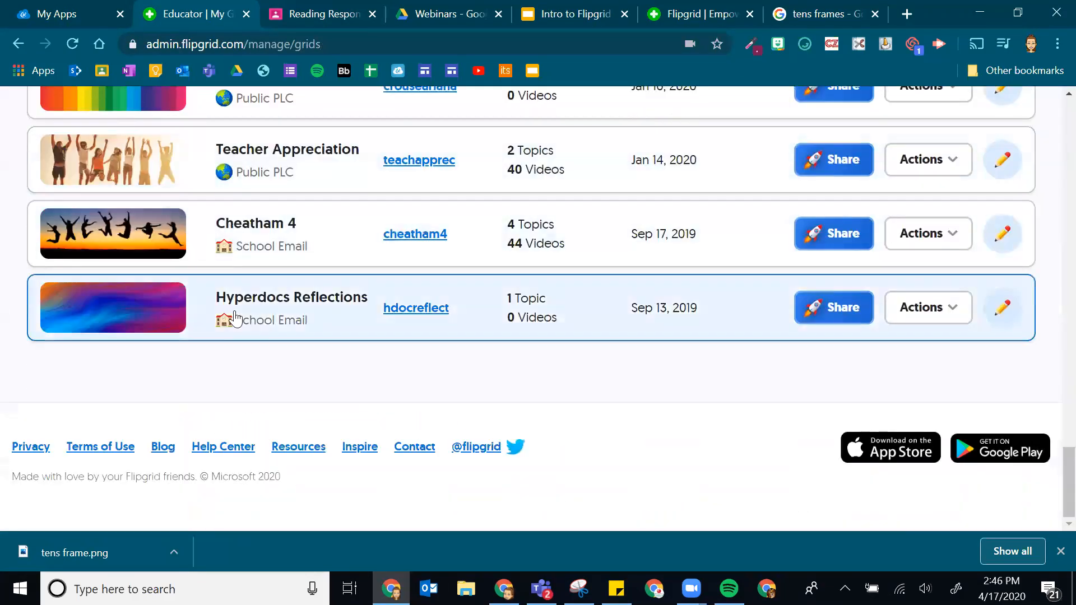
left_click(297, 225)
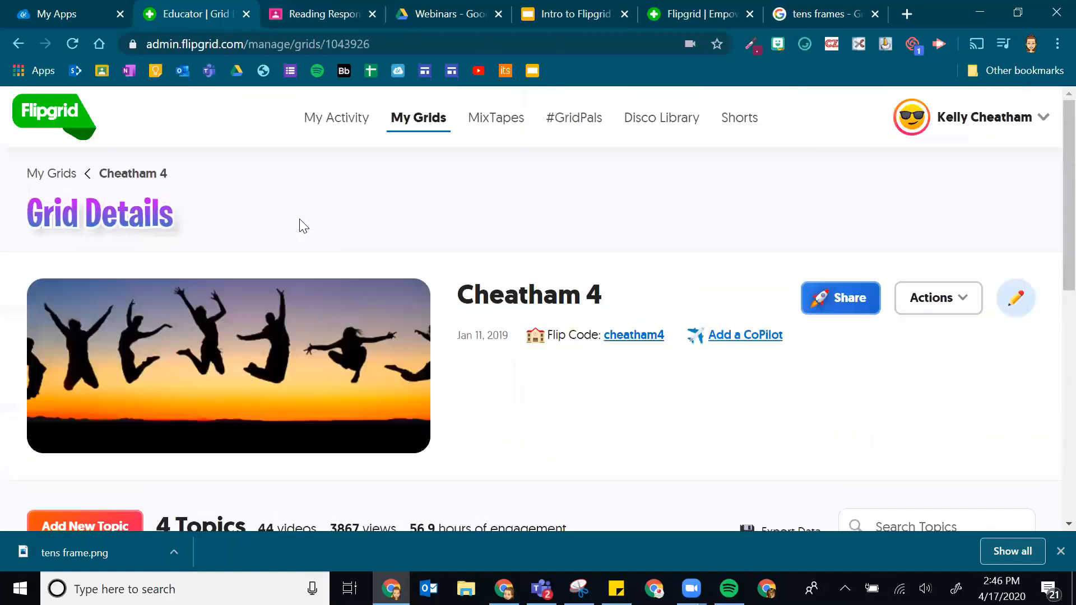
scroll(336, 231, "down", 10)
scroll(353, 386, "up", 3)
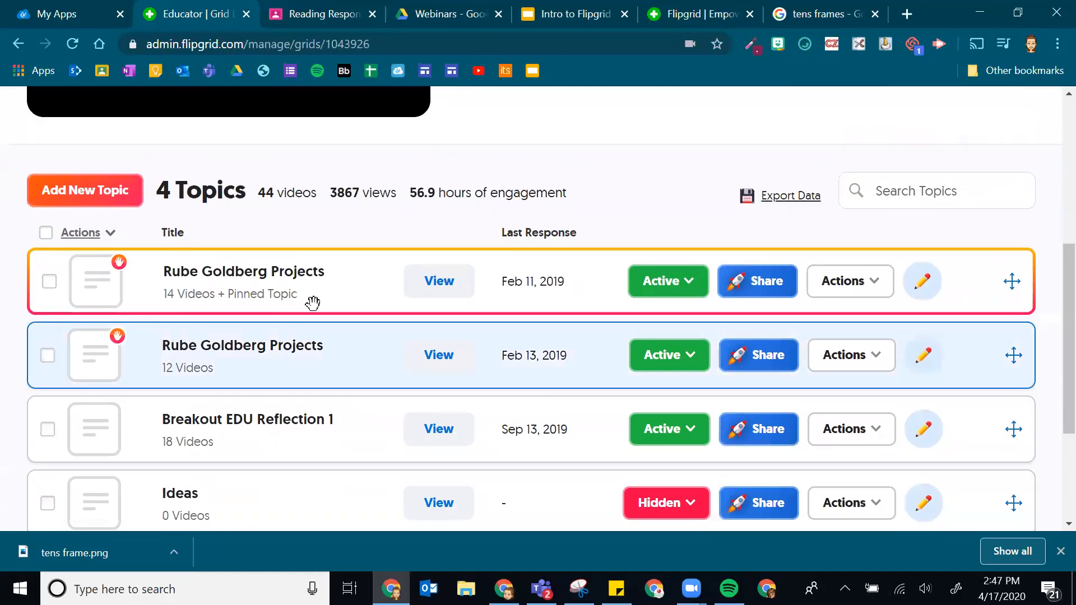
left_click(298, 274)
- Open a student video response in the list that has a reply
scroll(423, 332, "down", 6)
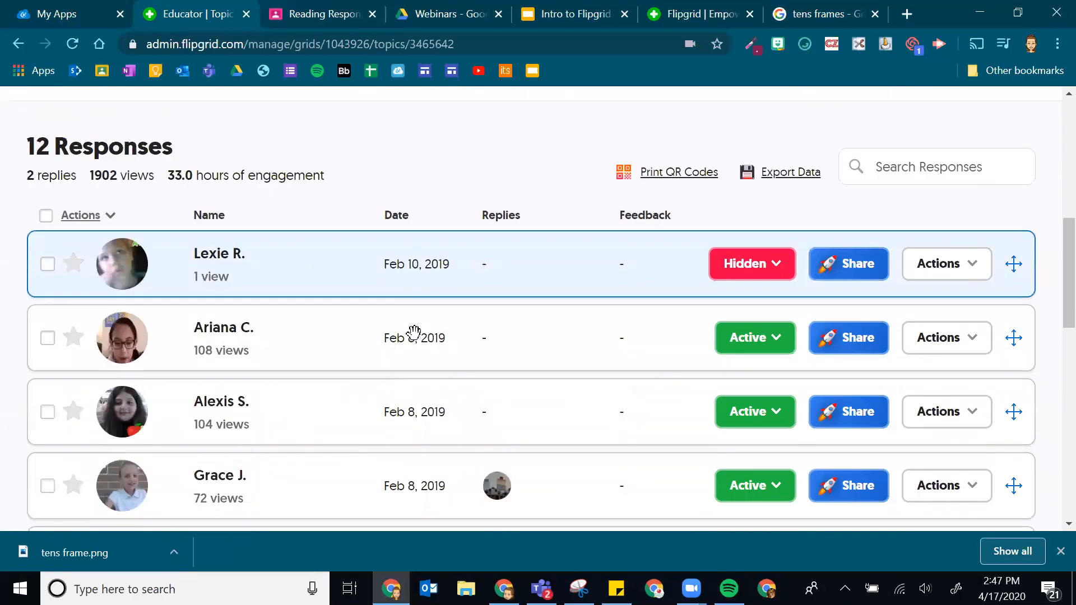
scroll(547, 485, "down", 2)
scroll(581, 353, "down", 5)
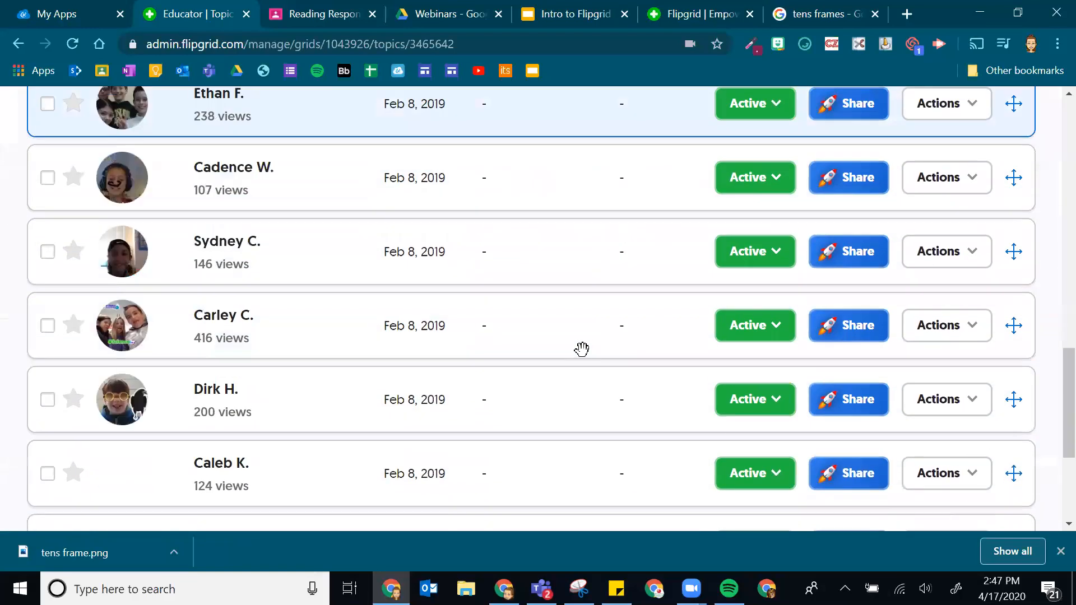
scroll(579, 327, "up", 2)
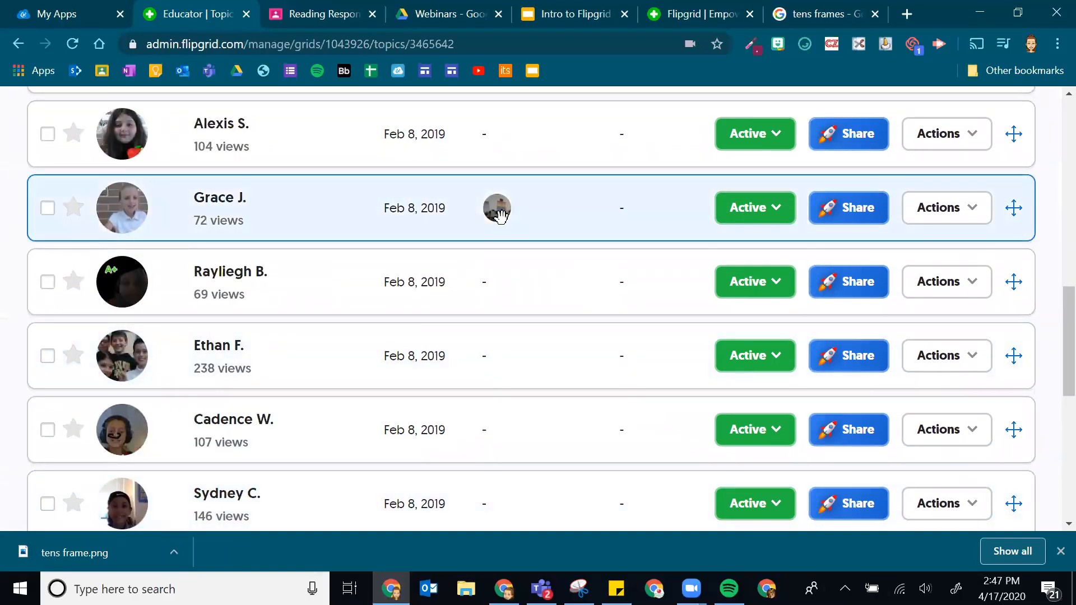
left_click(498, 211)
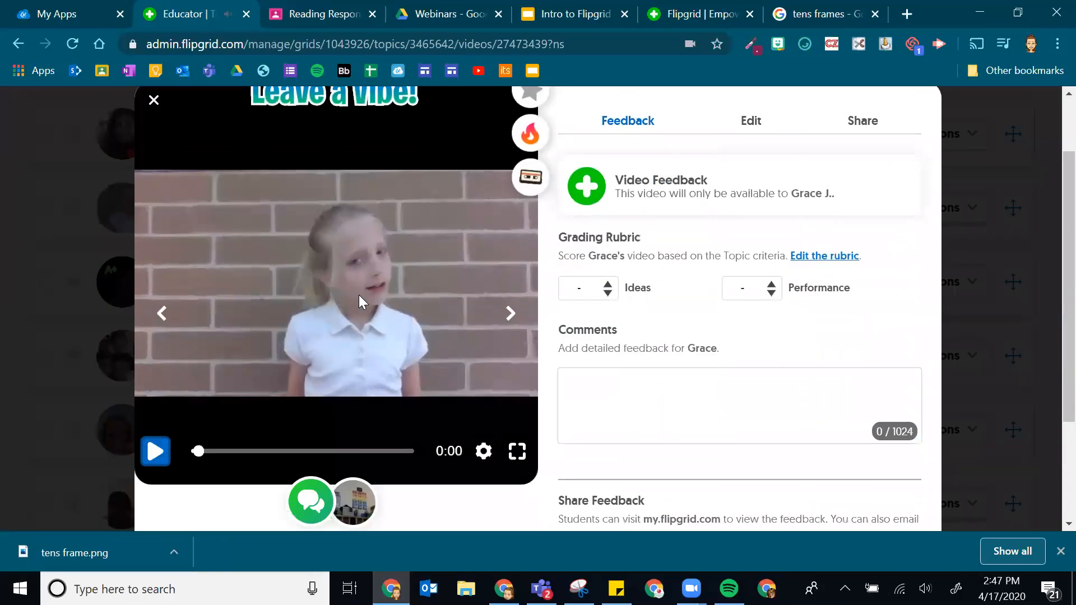
- Watch the reply, return to the original student video, pause it and close the player
scroll(358, 303, "down", 3)
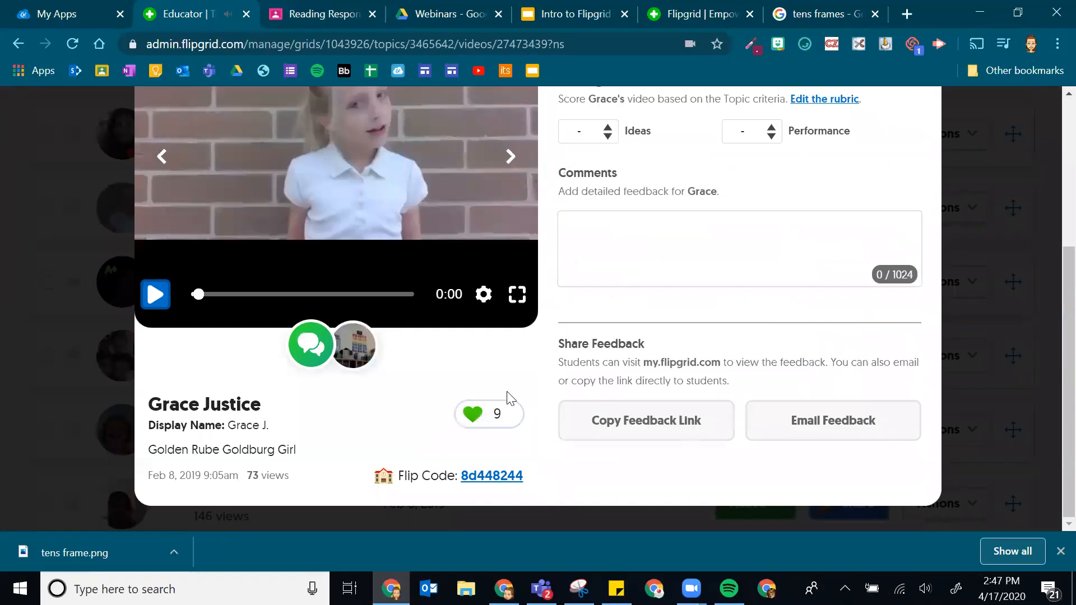
left_click(353, 326)
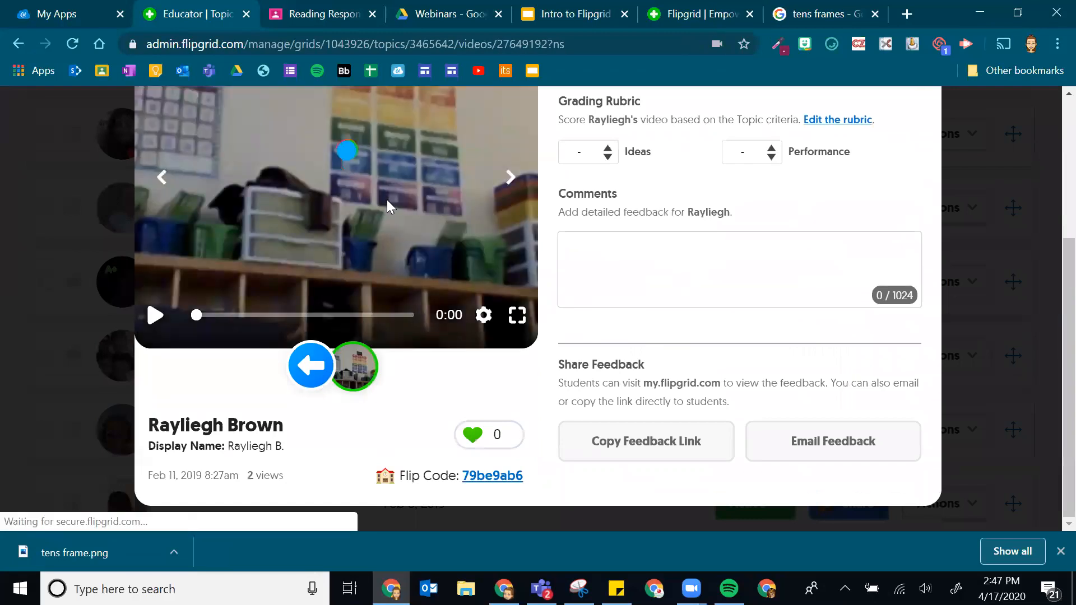
left_click(309, 367)
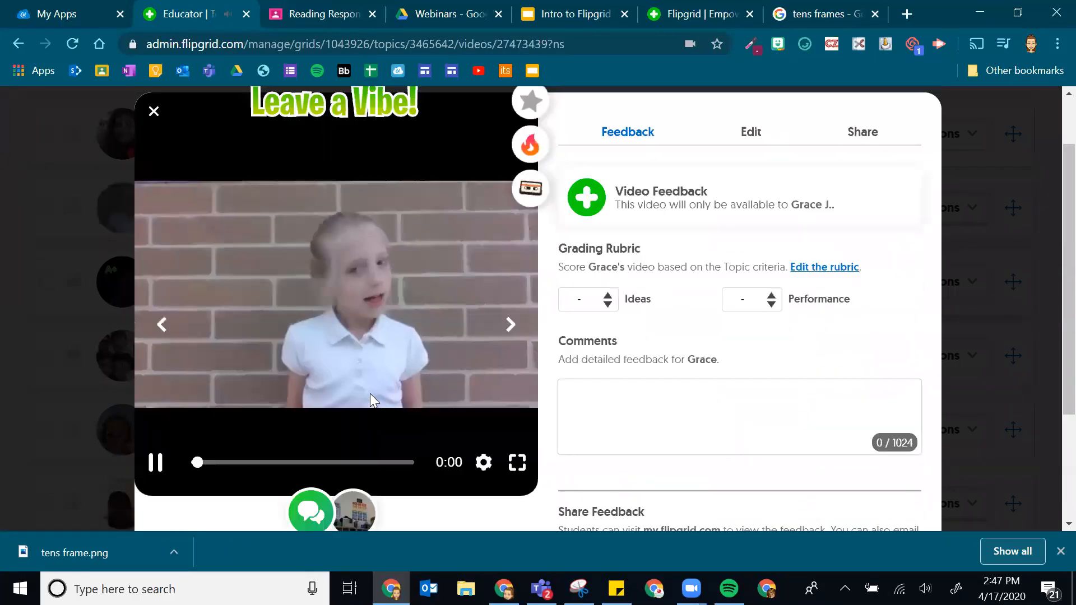
left_click(372, 287)
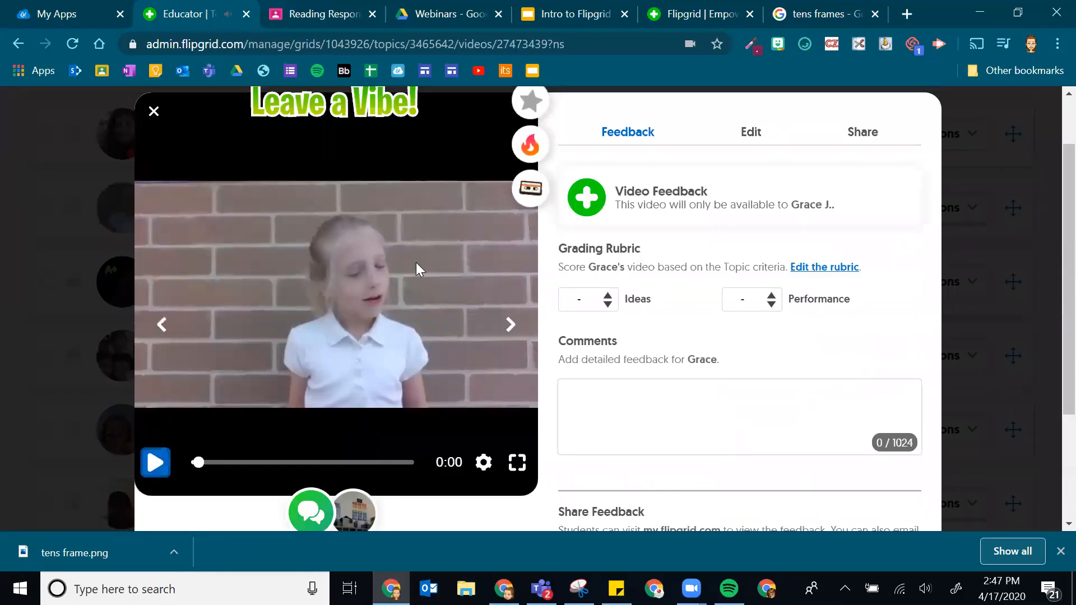
scroll(393, 259, "down", 2)
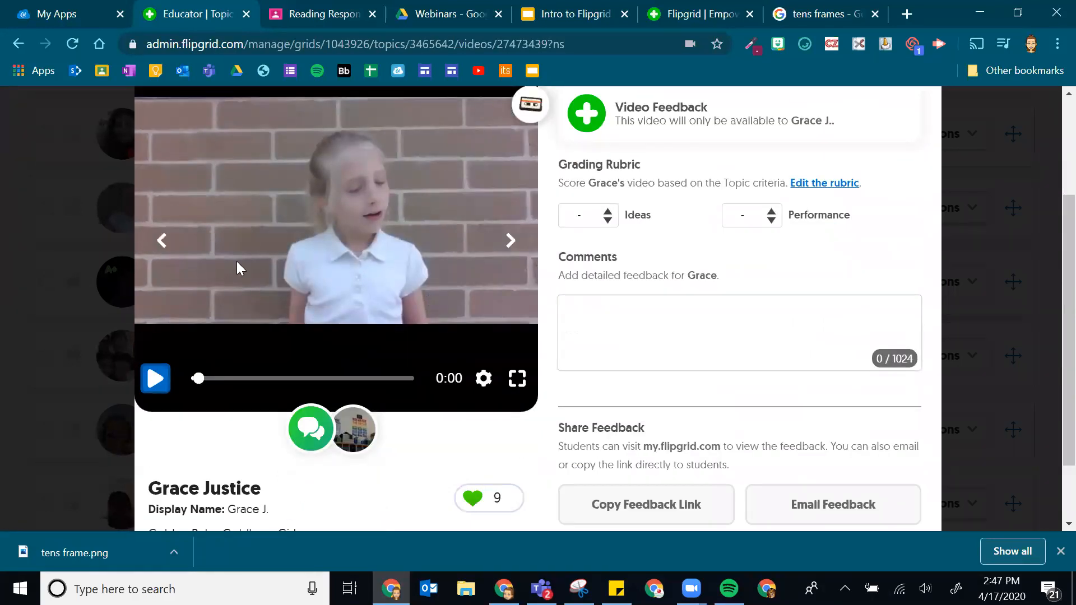
left_click(51, 300)
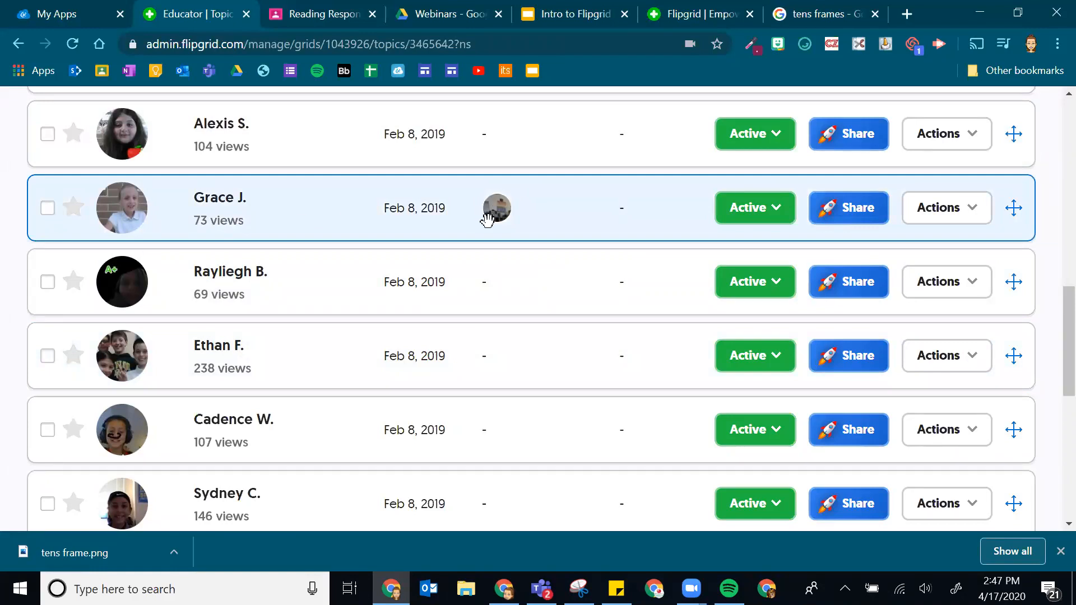
scroll(490, 219, "up", 5)
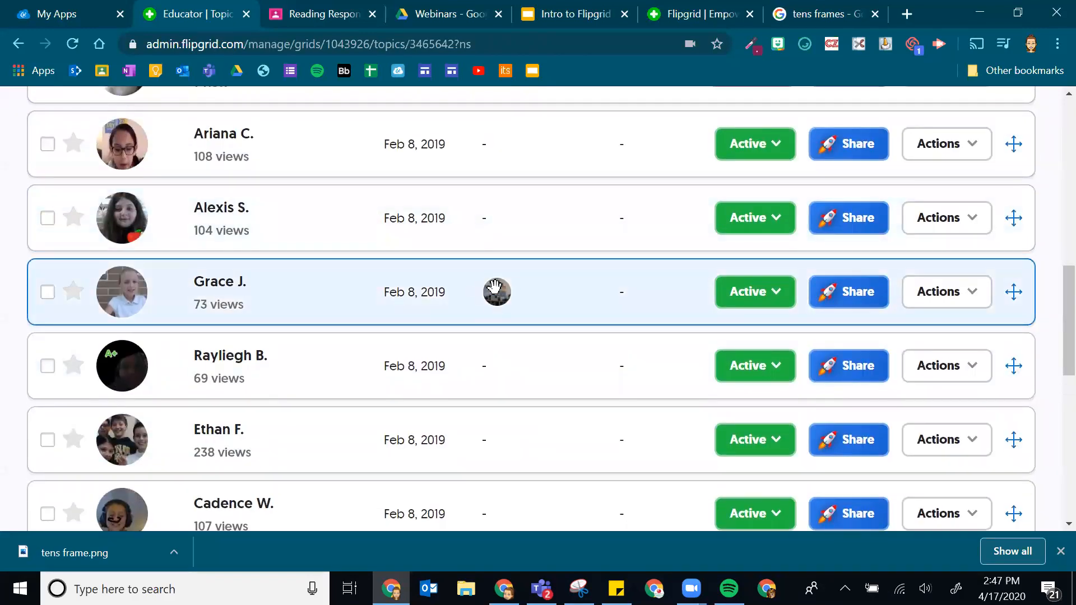
scroll(497, 285, "down", 5)
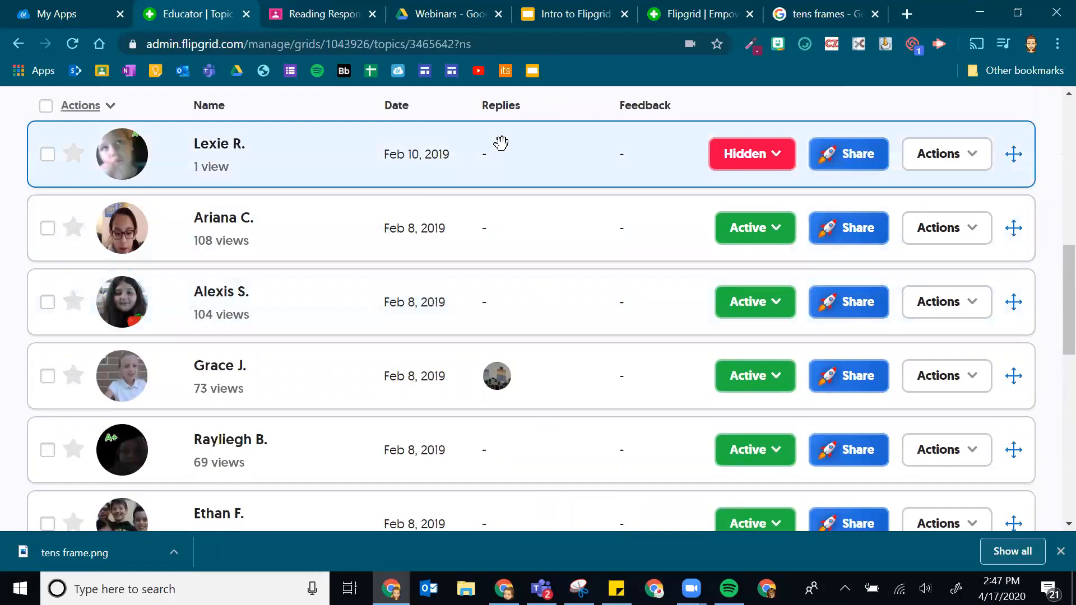
scroll(476, 261, "down", 10)
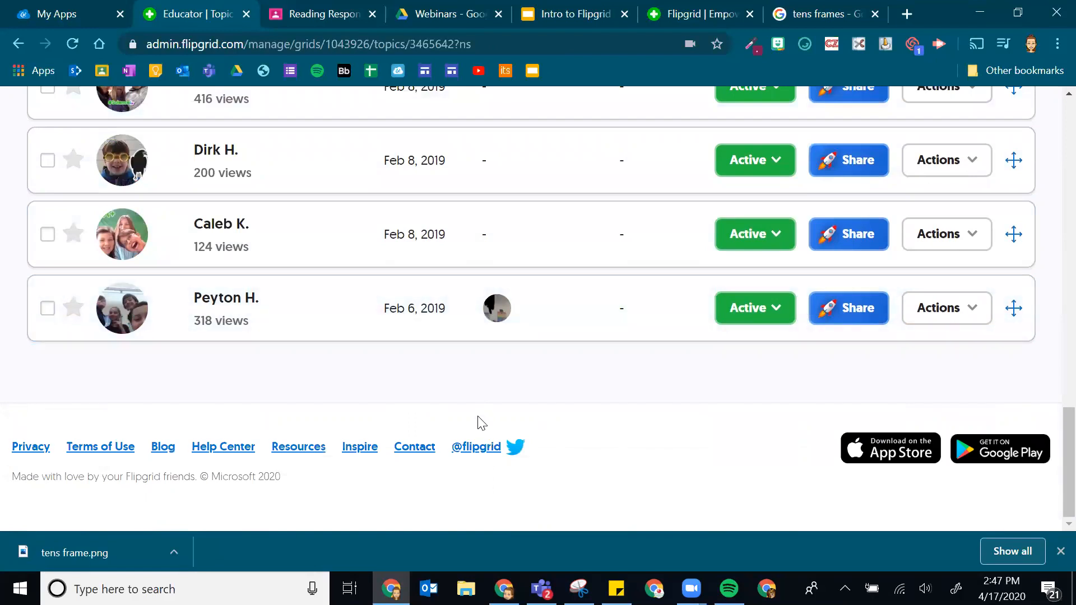
scroll(481, 423, "up", 15)
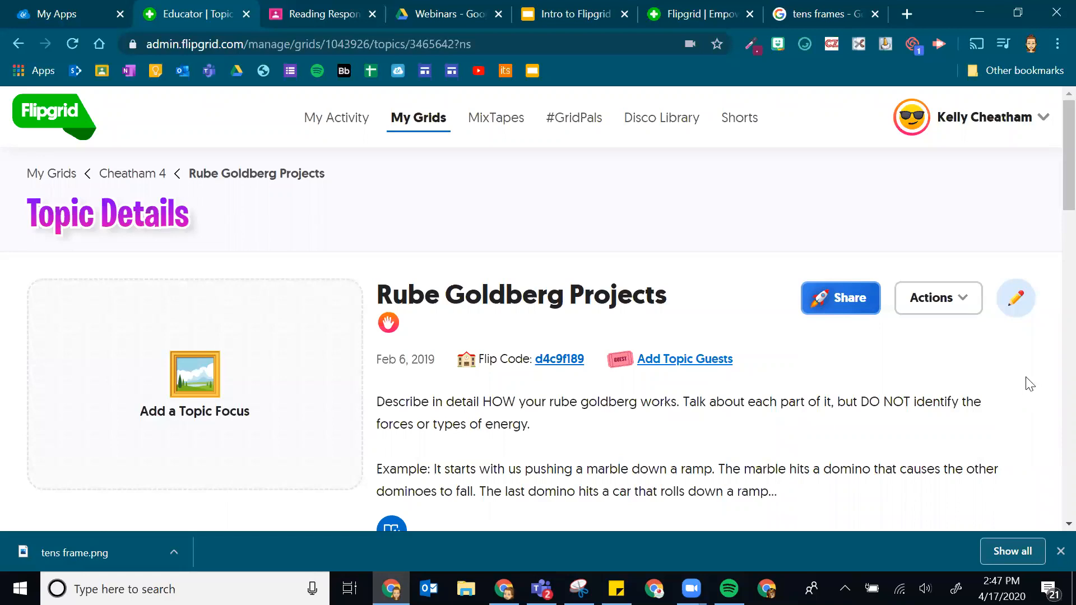
scroll(361, 426, "down", 2)
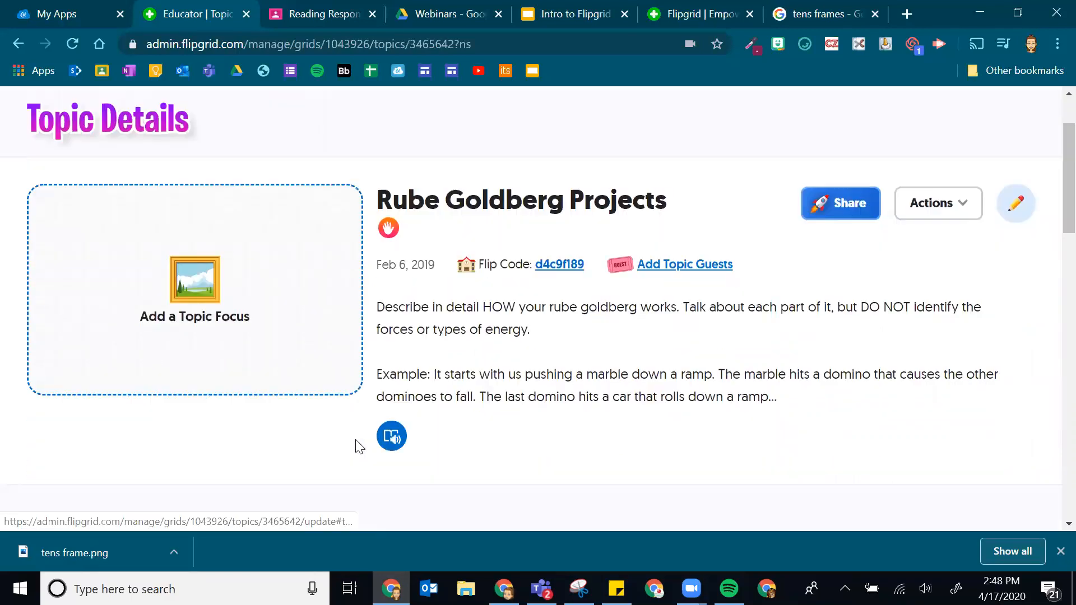
scroll(356, 454, "down", 7)
scroll(583, 202, "down", 3)
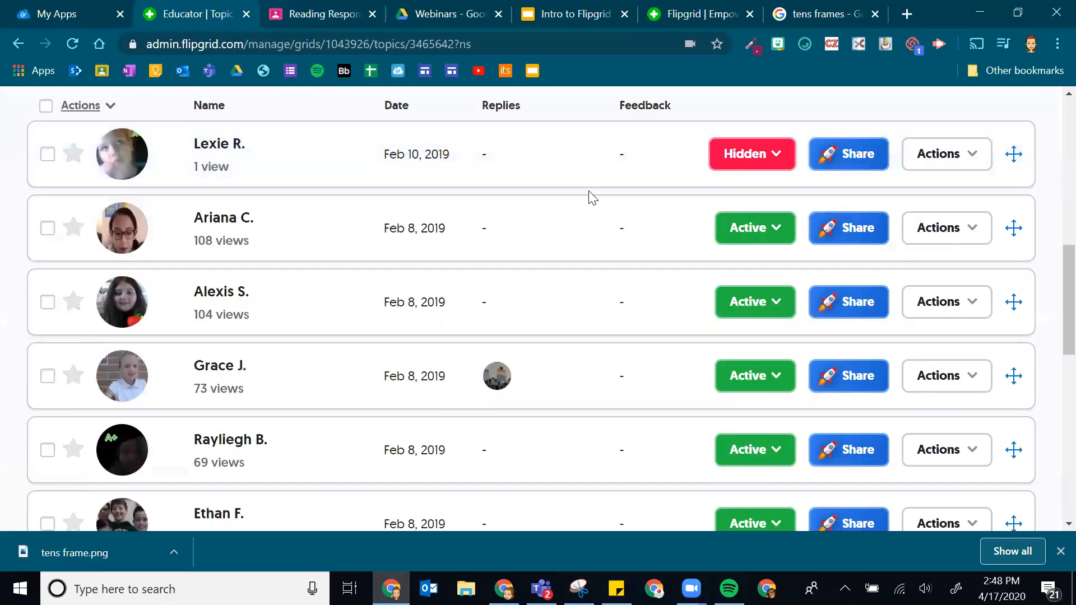
scroll(583, 202, "down", 12)
scroll(560, 382, "up", 10)
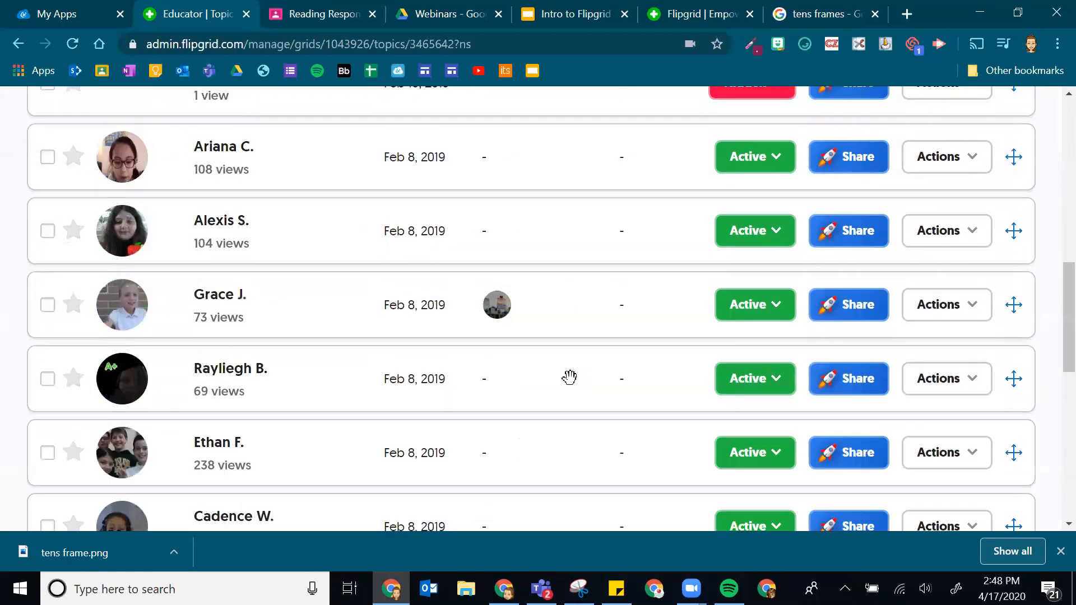
scroll(569, 377, "up", 12)
scroll(657, 359, "down", 7)
scroll(658, 353, "up", 6)
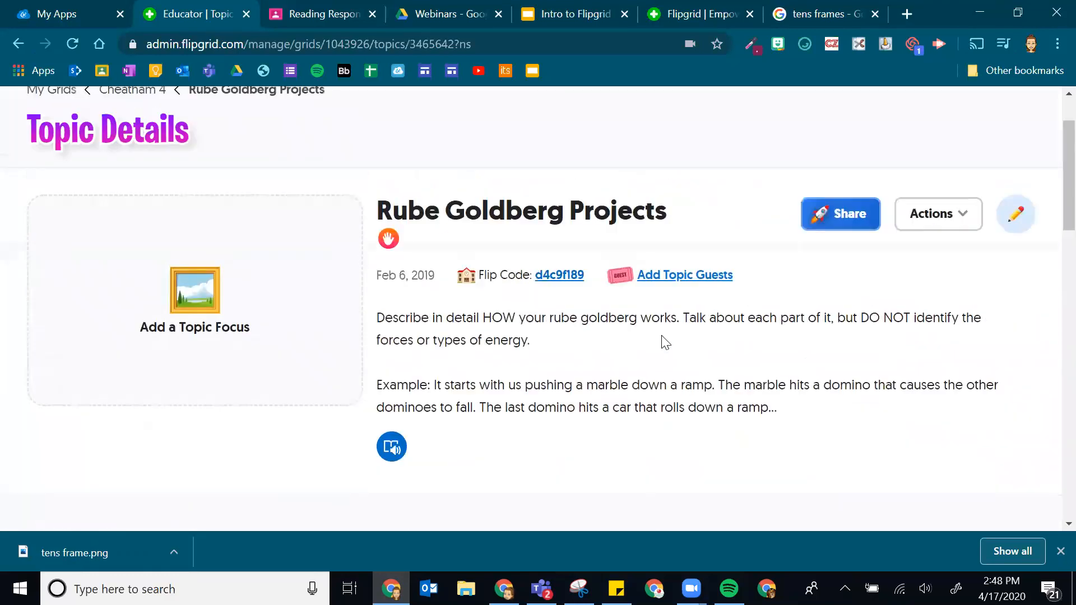
scroll(664, 340, "down", 8)
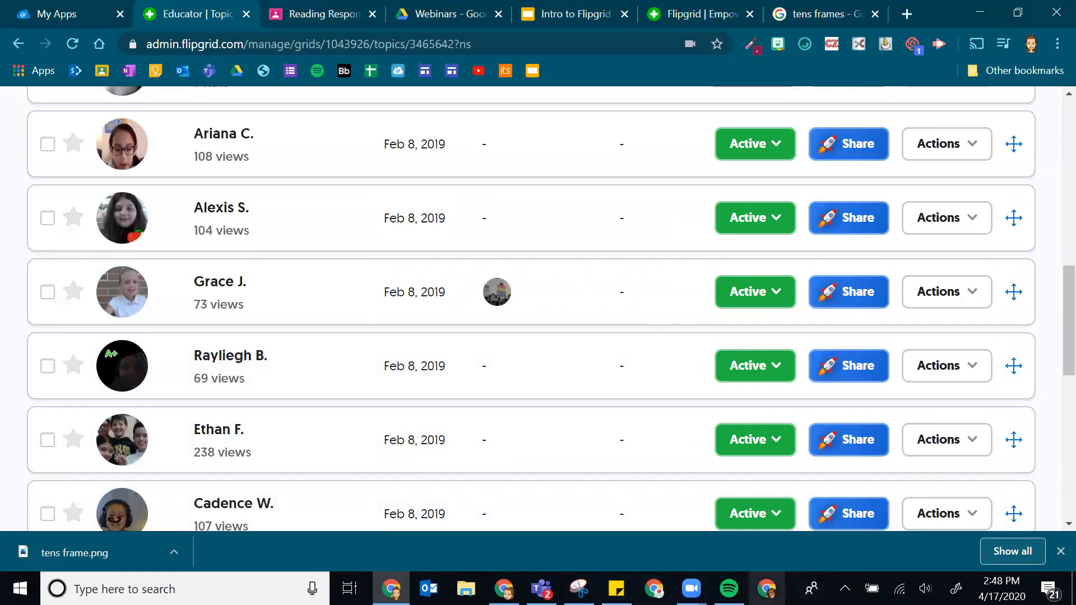
left_click(1035, 39)
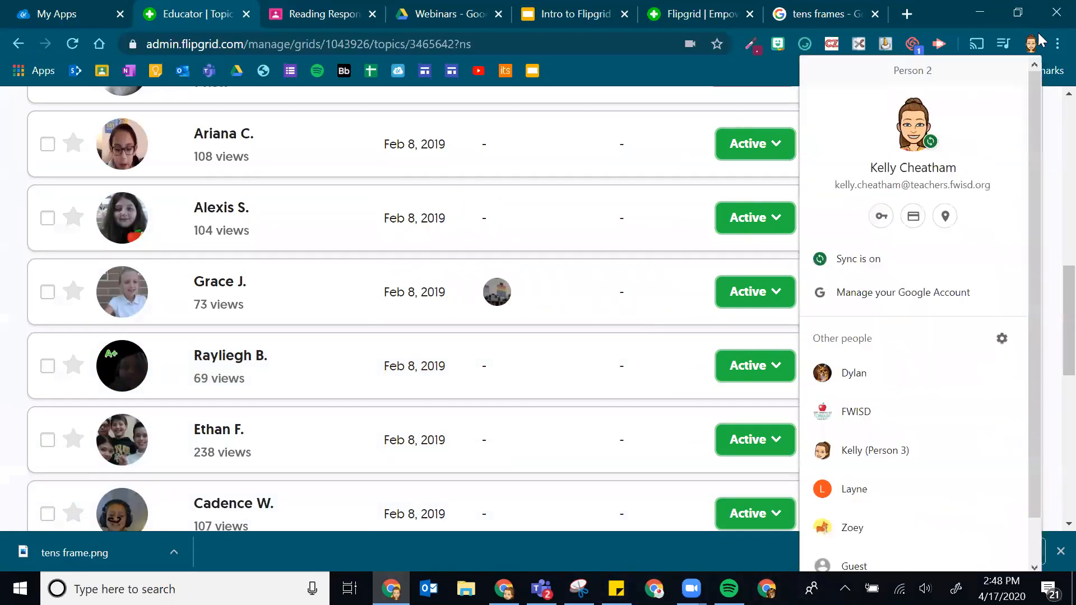
- Open another profile's Chrome window, go to fwisd.org/myfwisd and sign in with Microsoft
left_click(866, 489)
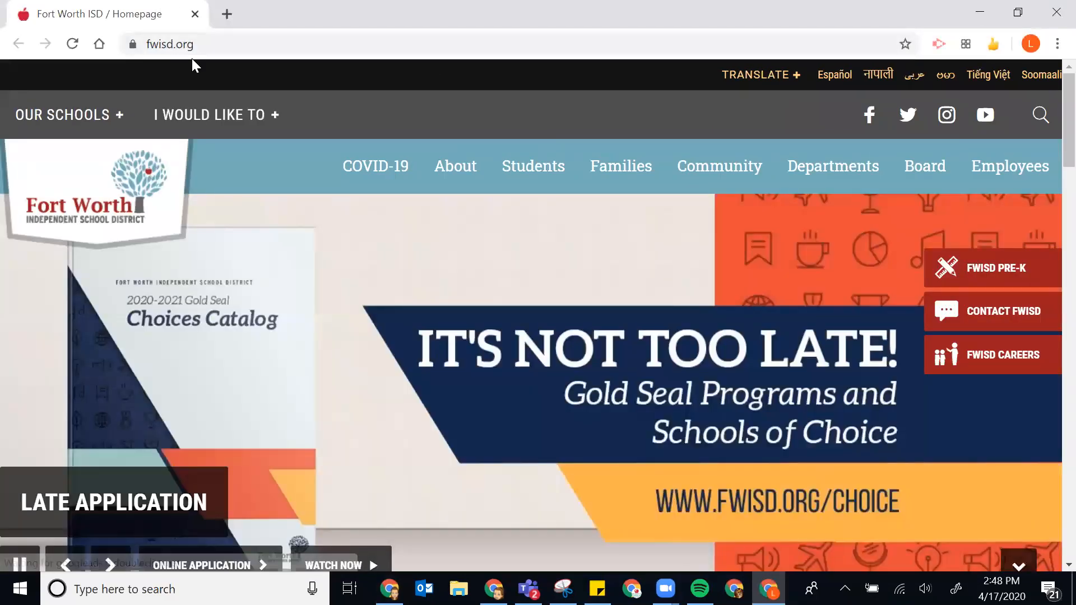
left_click(206, 47)
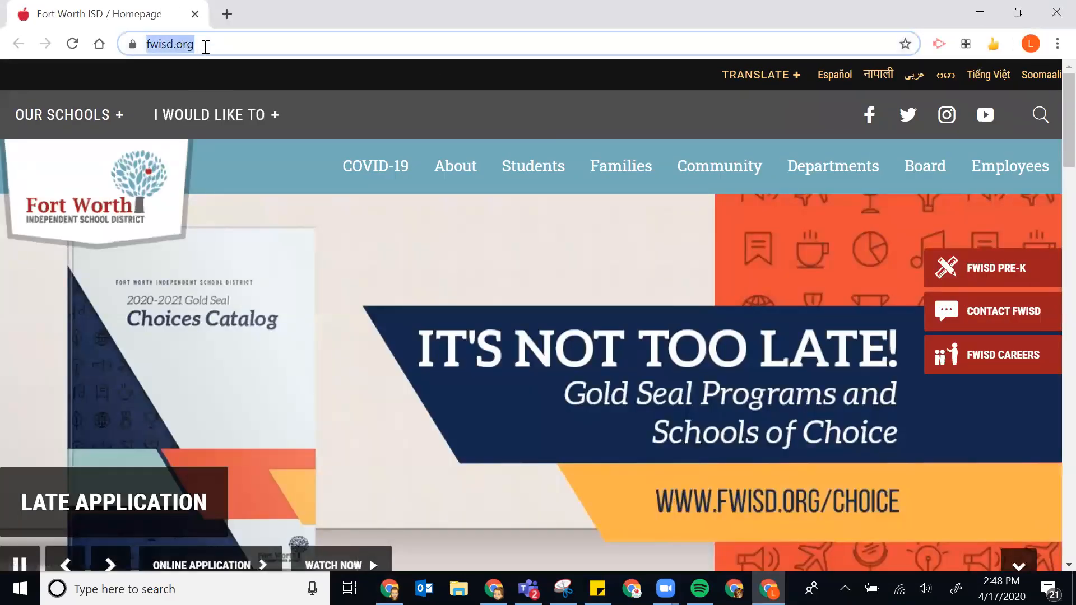
type("m")
key("BackSpace")
key("BackSpace")
type("fwisd")
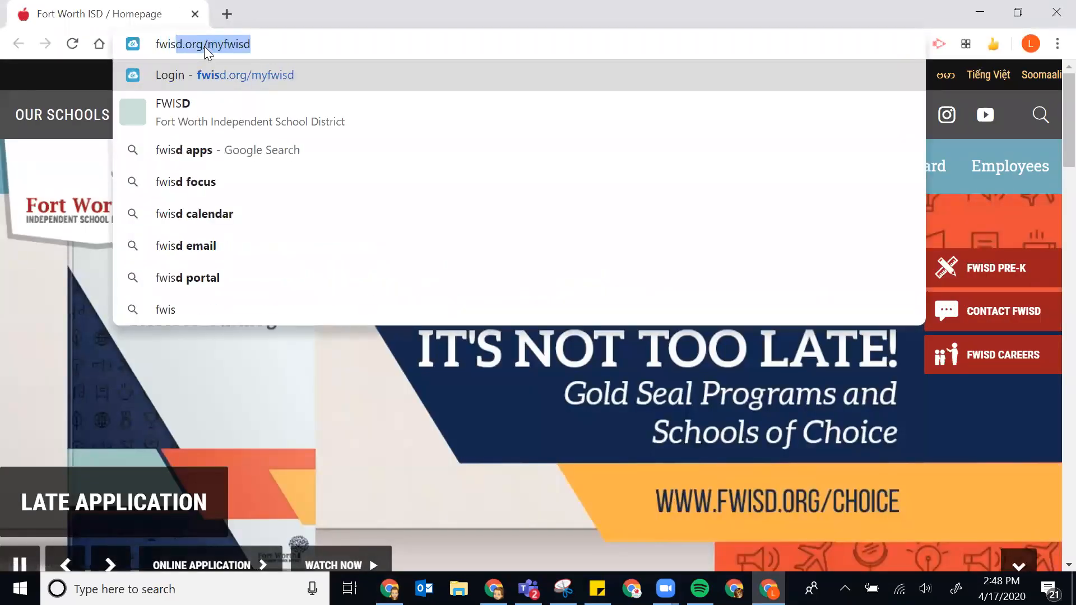
key("Return")
left_click(564, 328)
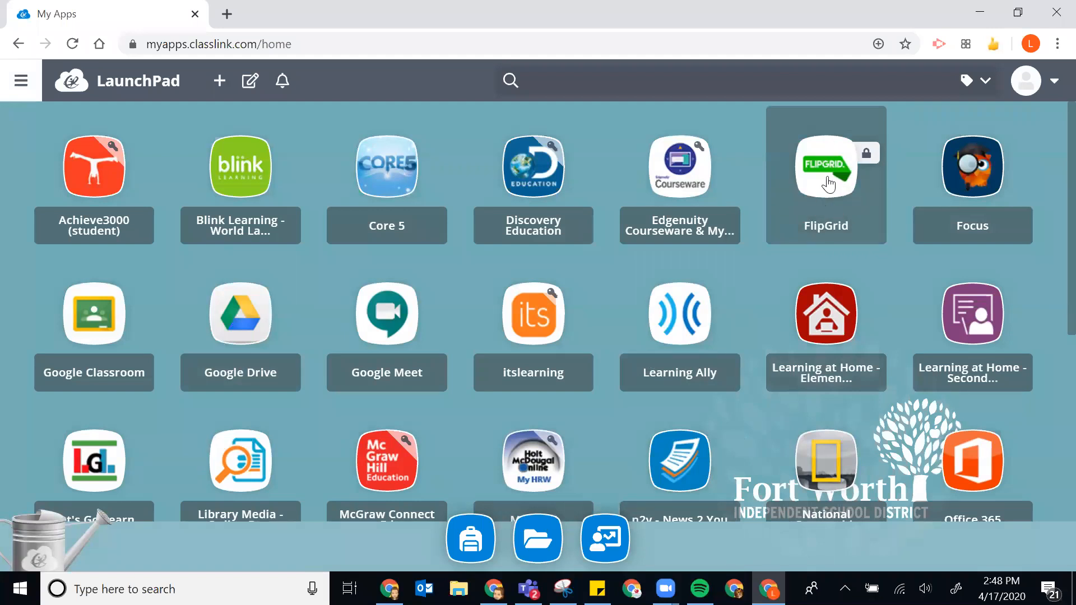
- Launch FlipGrid from the ClassLink tiles and log in with the Google account
left_click(824, 210)
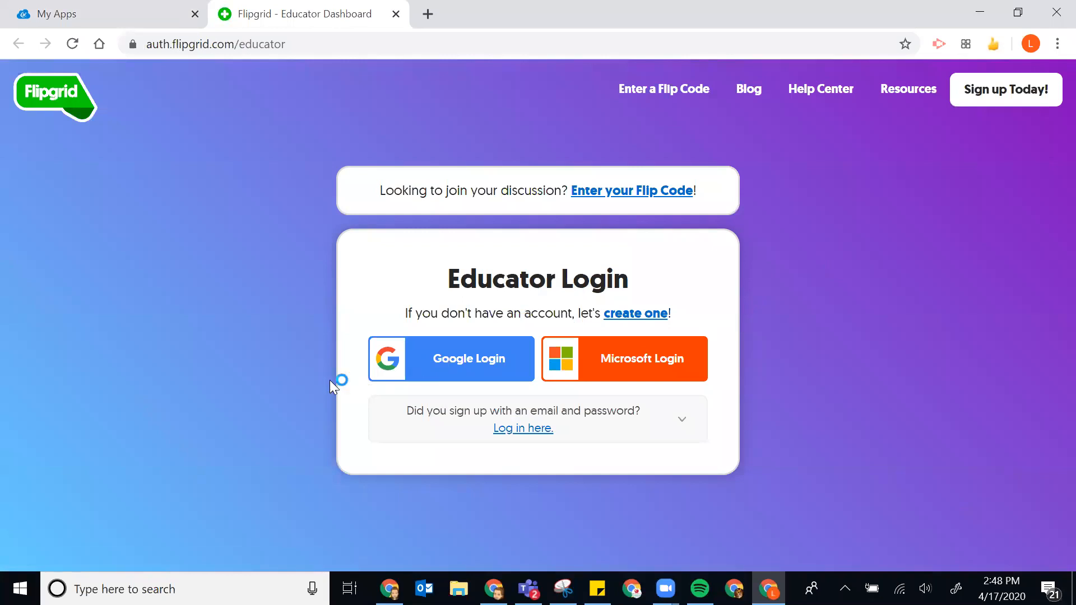
left_click(464, 360)
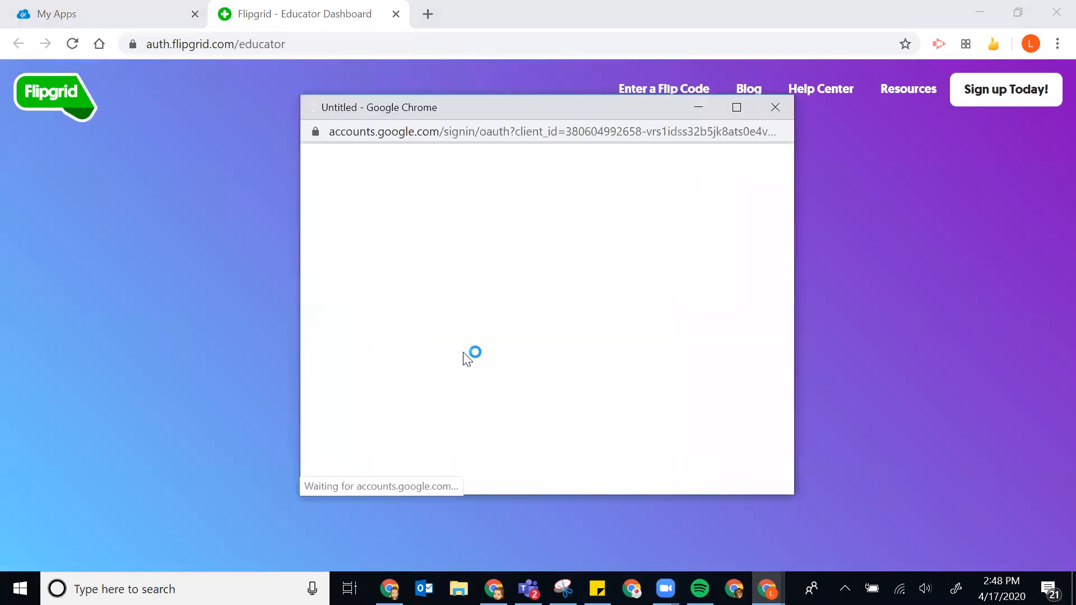
left_click(439, 318)
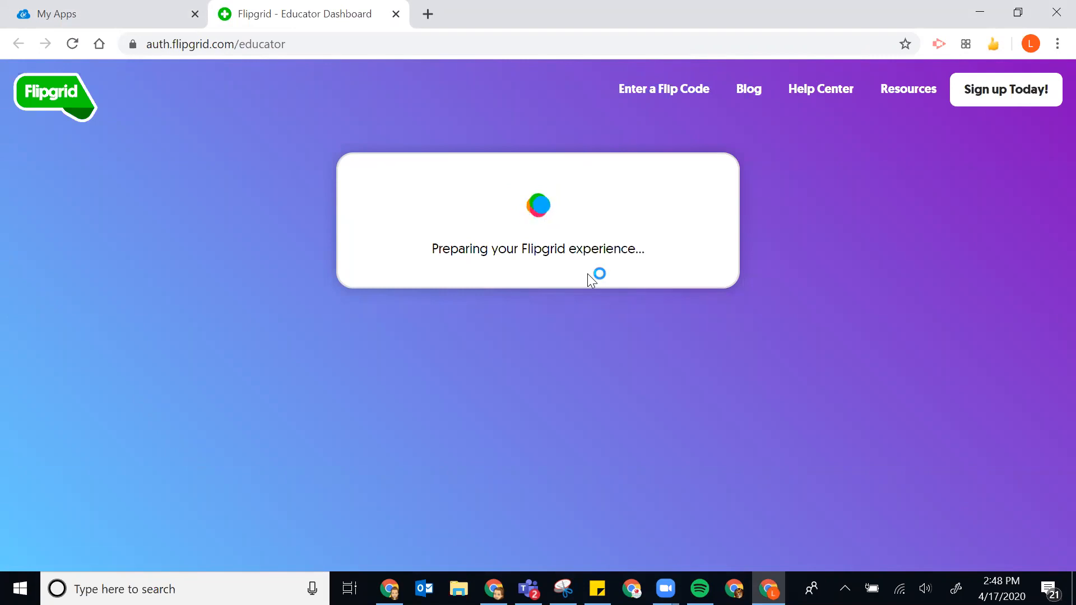
scroll(767, 239, "down", 2)
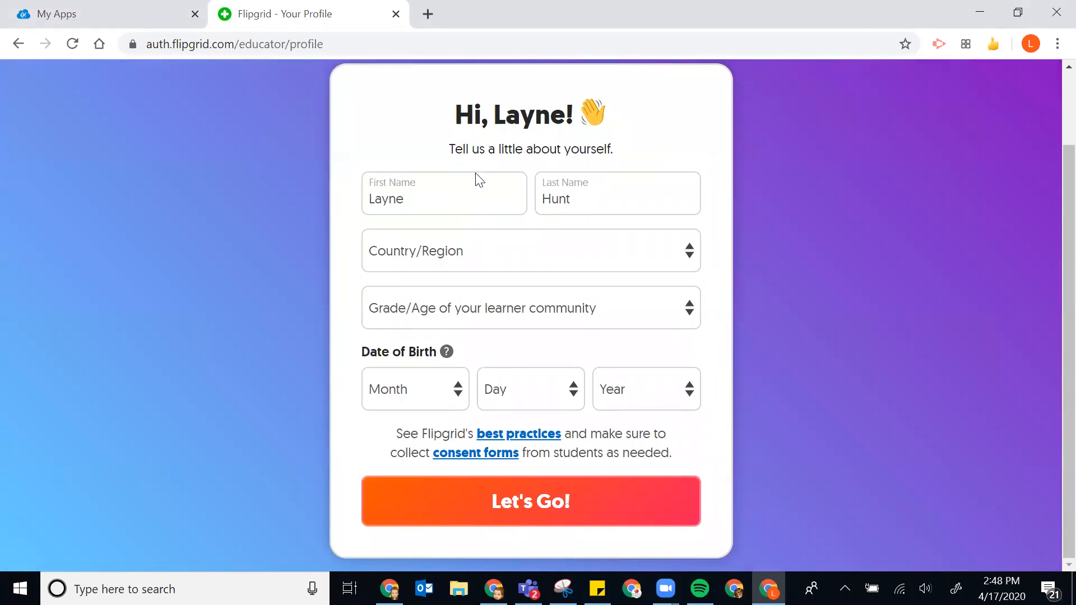
- Set the profile country to United States and grade/age to Elementary (ages 5-10)
left_click(542, 493)
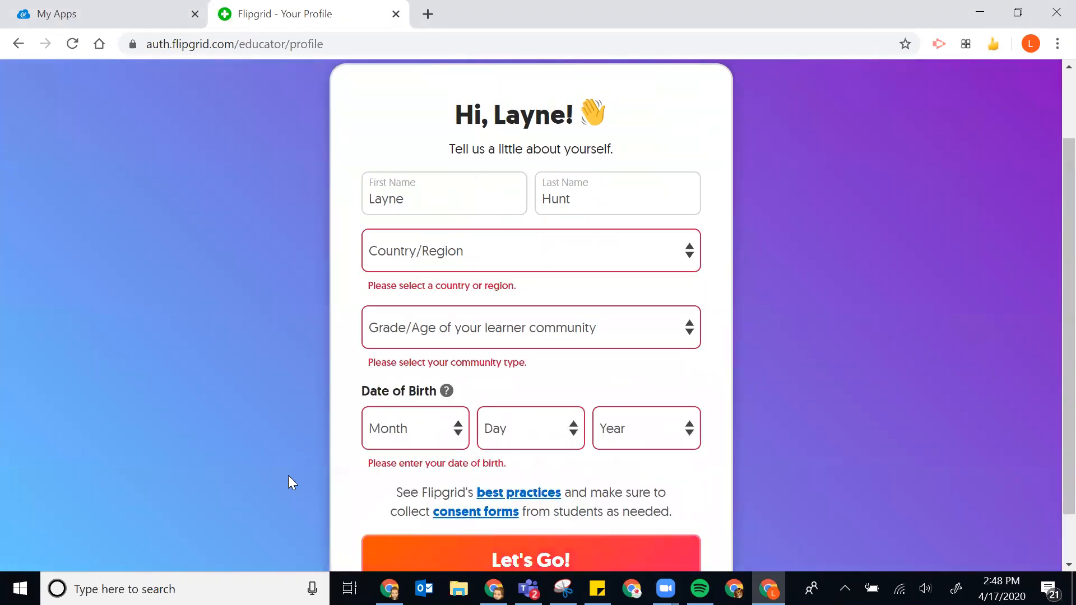
left_click(527, 246)
left_click(427, 314)
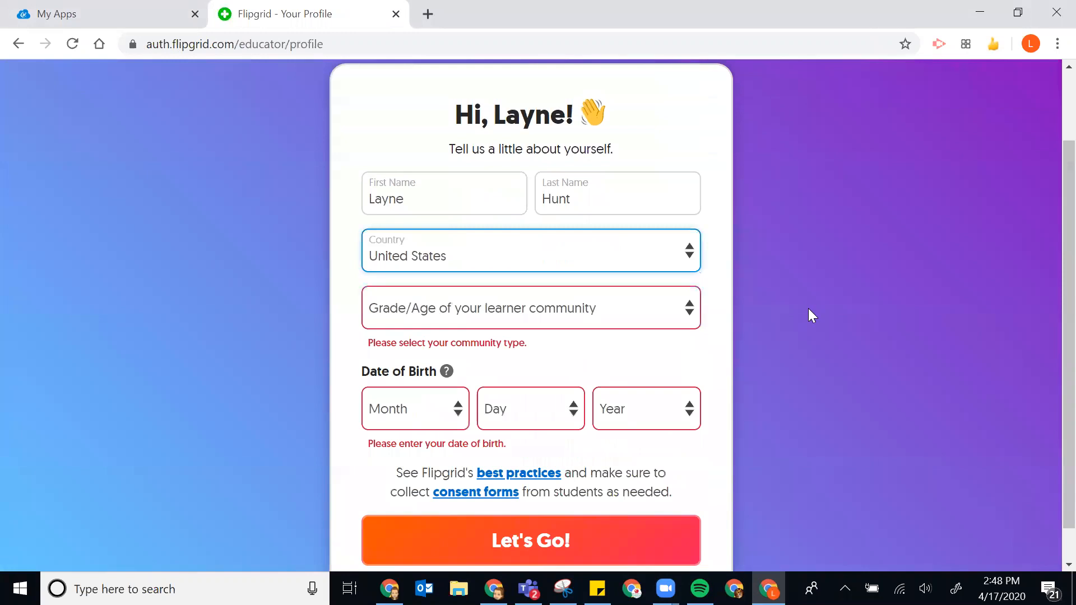
left_click(536, 312)
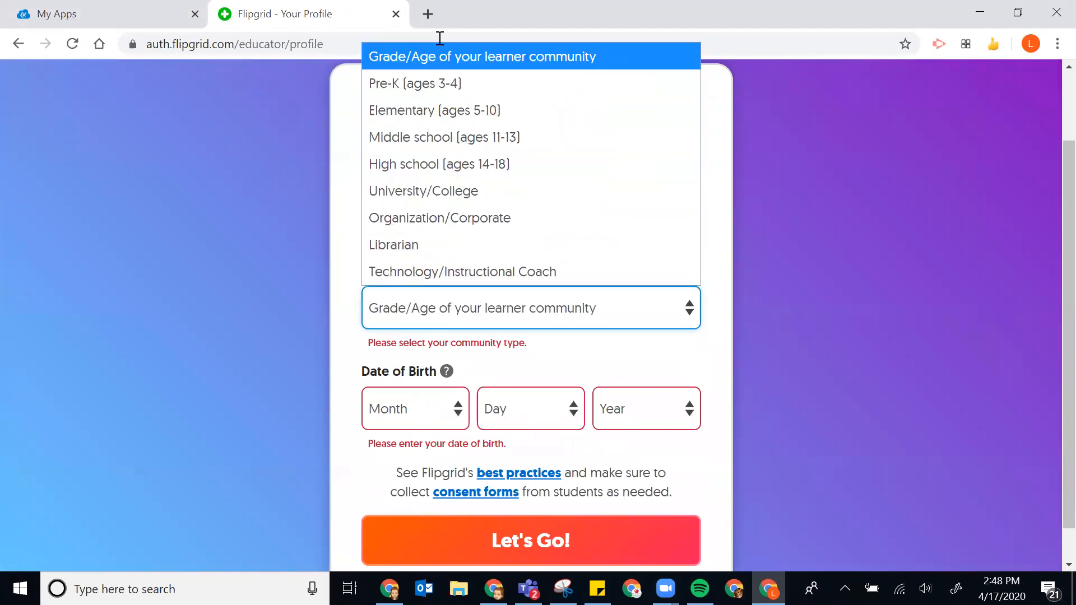
left_click(493, 112)
- Set the birth date to January 01, 2020
left_click(436, 370)
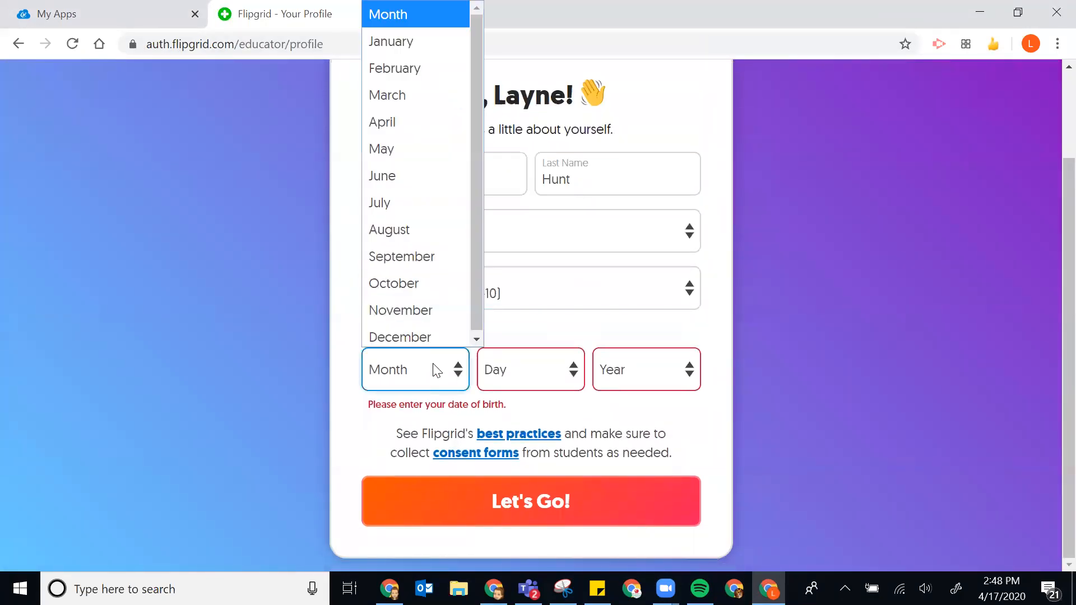
left_click(387, 41)
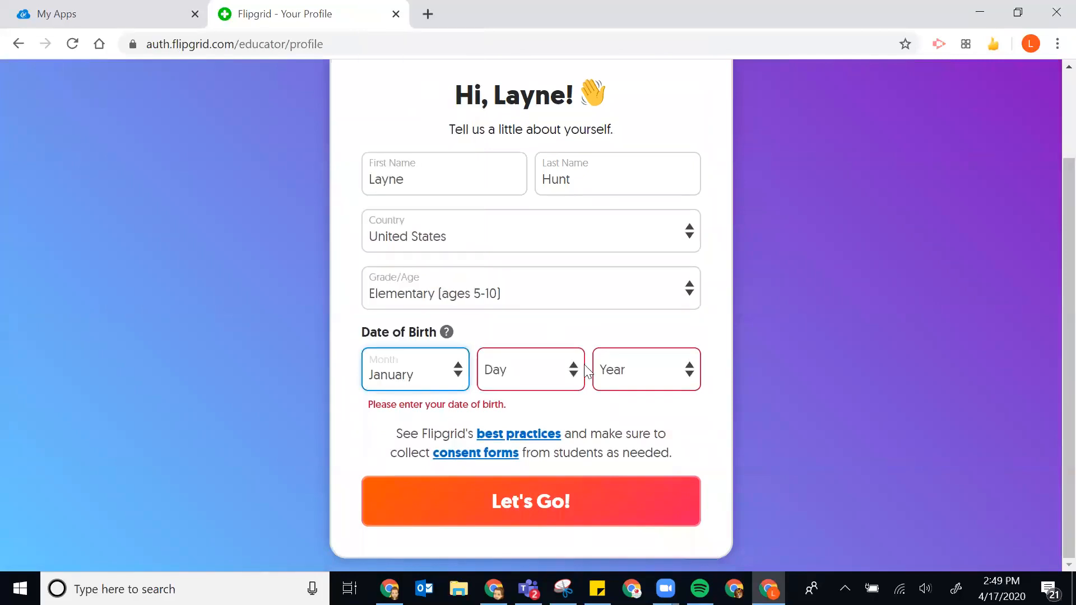
left_click(538, 370)
scroll(516, 14, "down", 1)
left_click(516, 14)
left_click(656, 364)
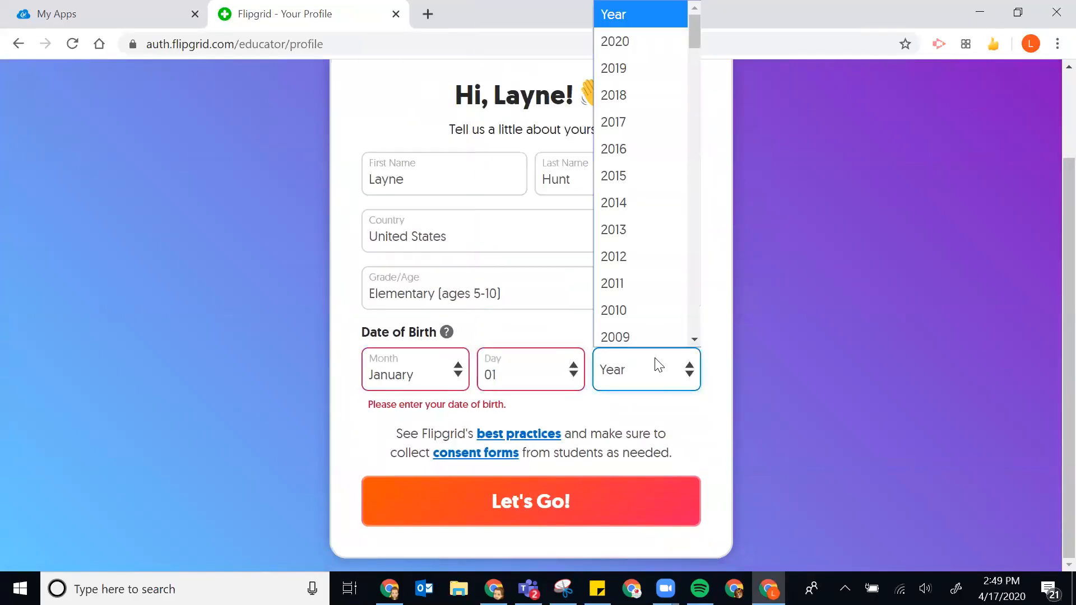
left_click(617, 36)
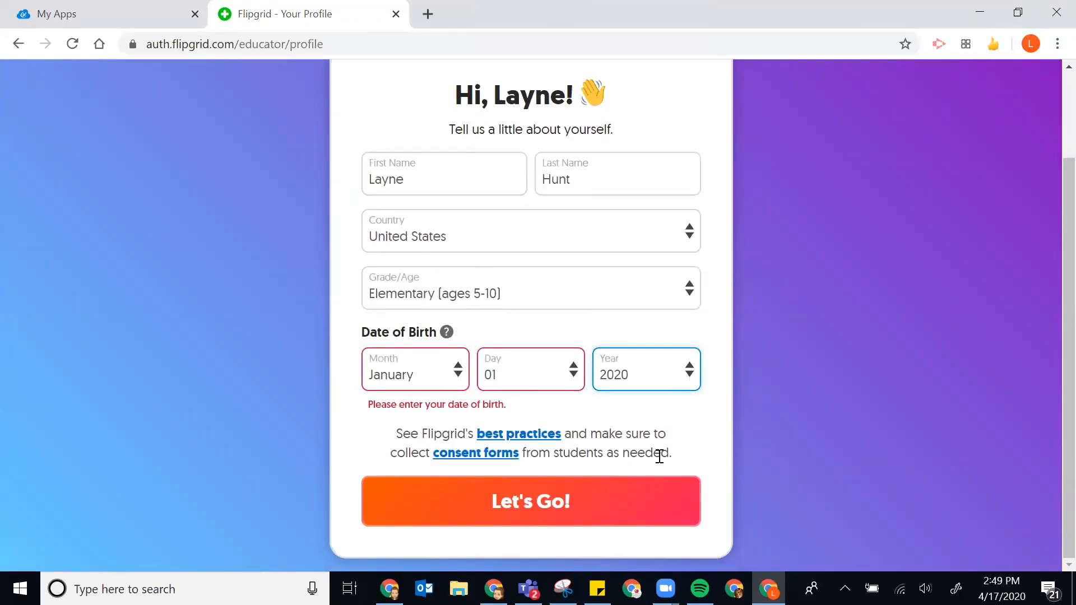
- Submit the profile, see the under-18 refusal, and go back to the login page
left_click(478, 518)
left_click(650, 360)
scroll(663, 281, "down", 5)
scroll(826, 300, "up", 2)
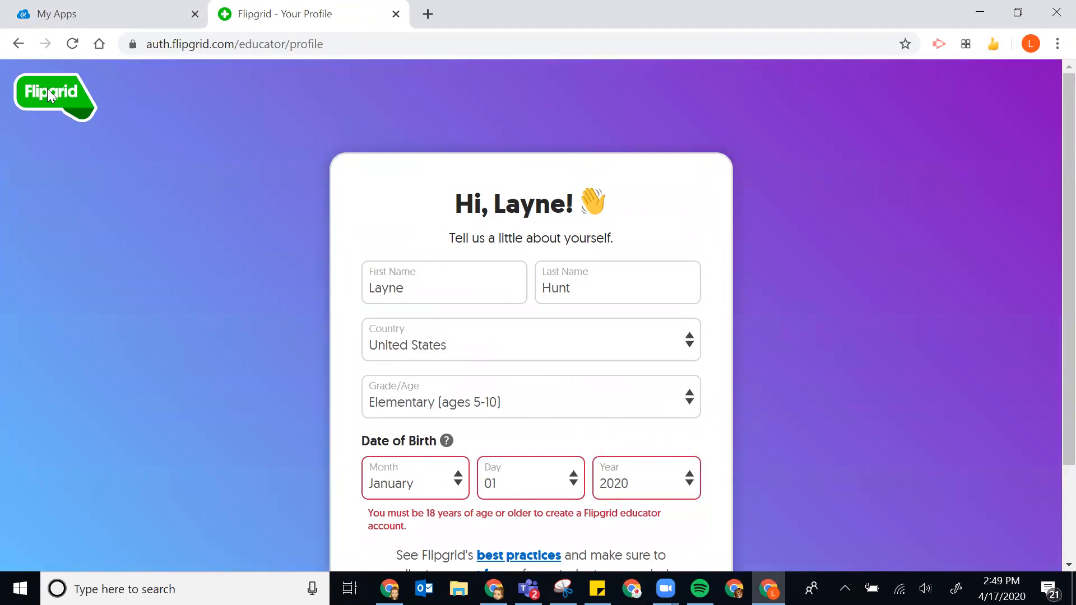
left_click(17, 43)
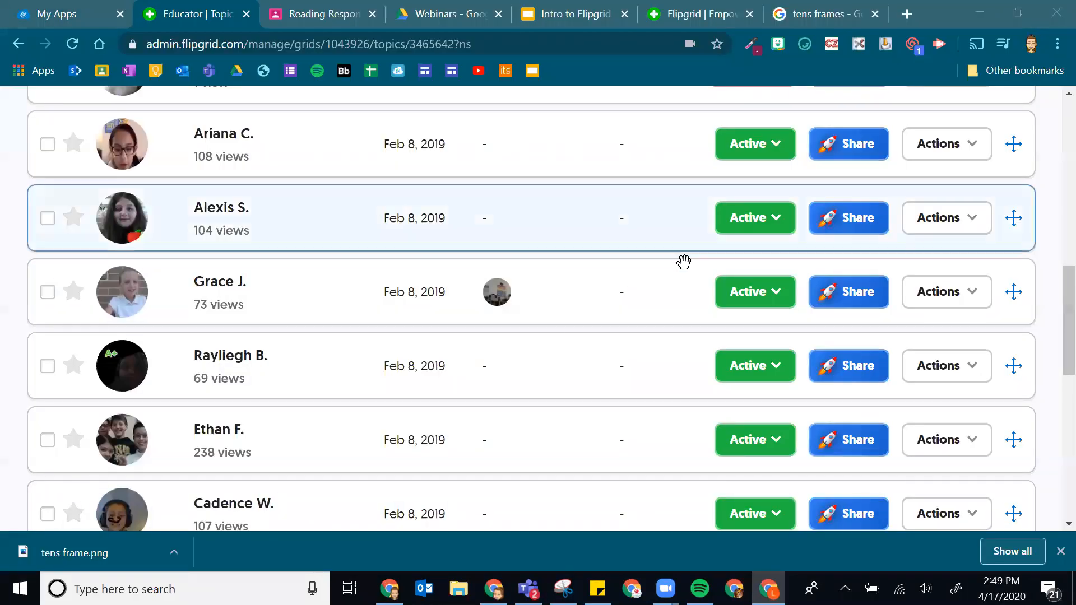
scroll(683, 262, "up", 15)
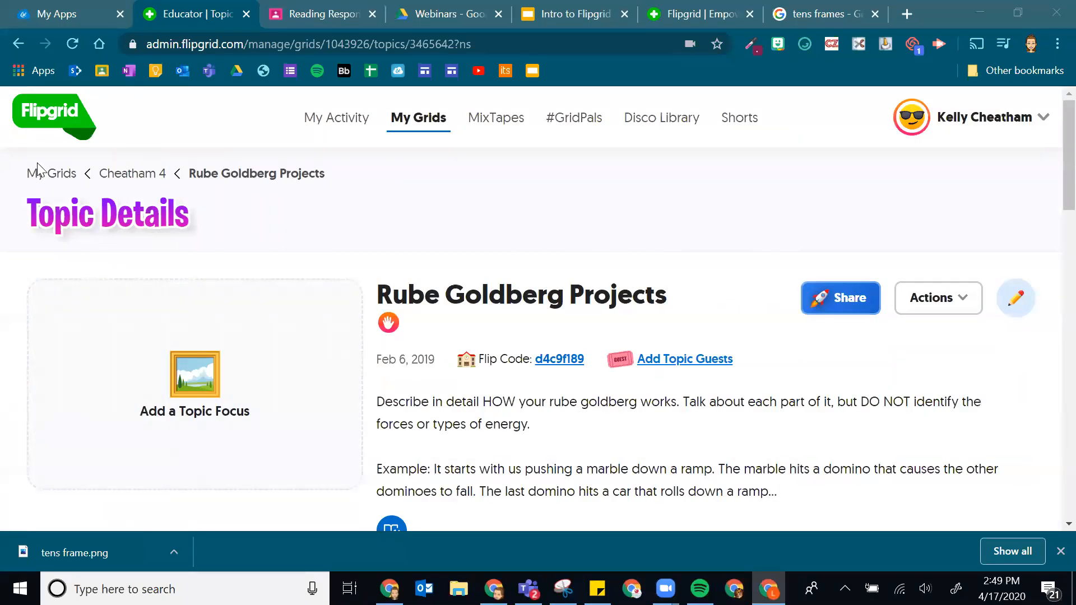
left_click(151, 175)
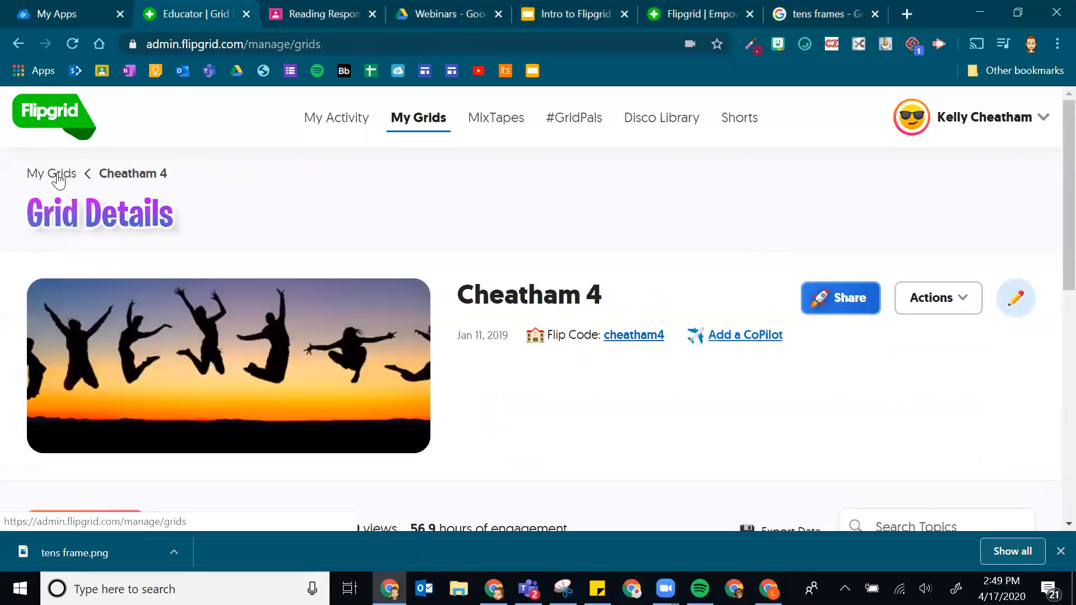
left_click(52, 174)
scroll(393, 269, "down", 5)
left_click(259, 247)
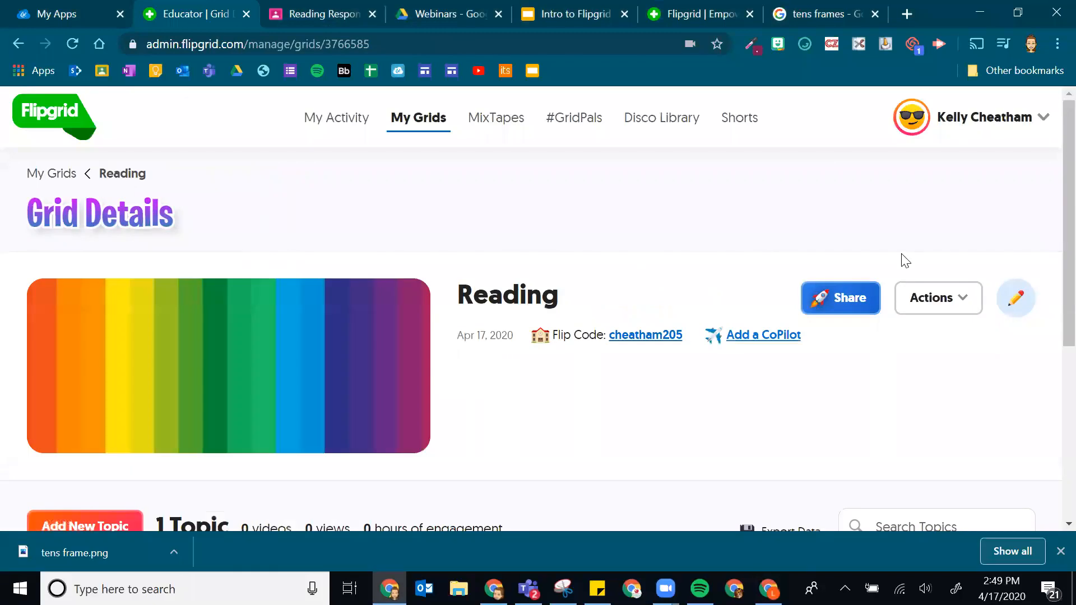
scroll(897, 252, "down", 2)
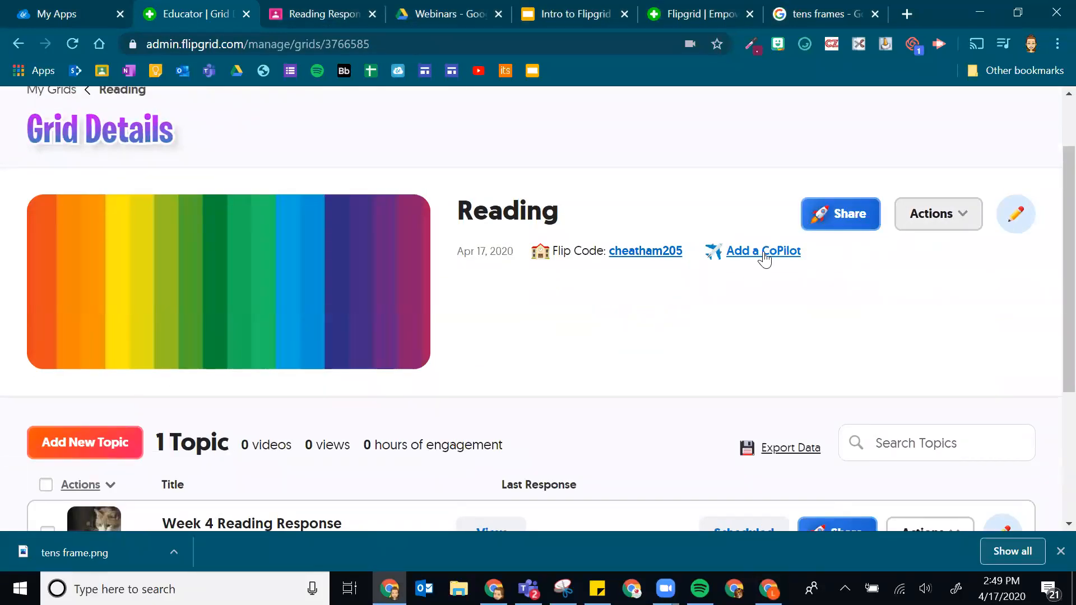
left_click(643, 259)
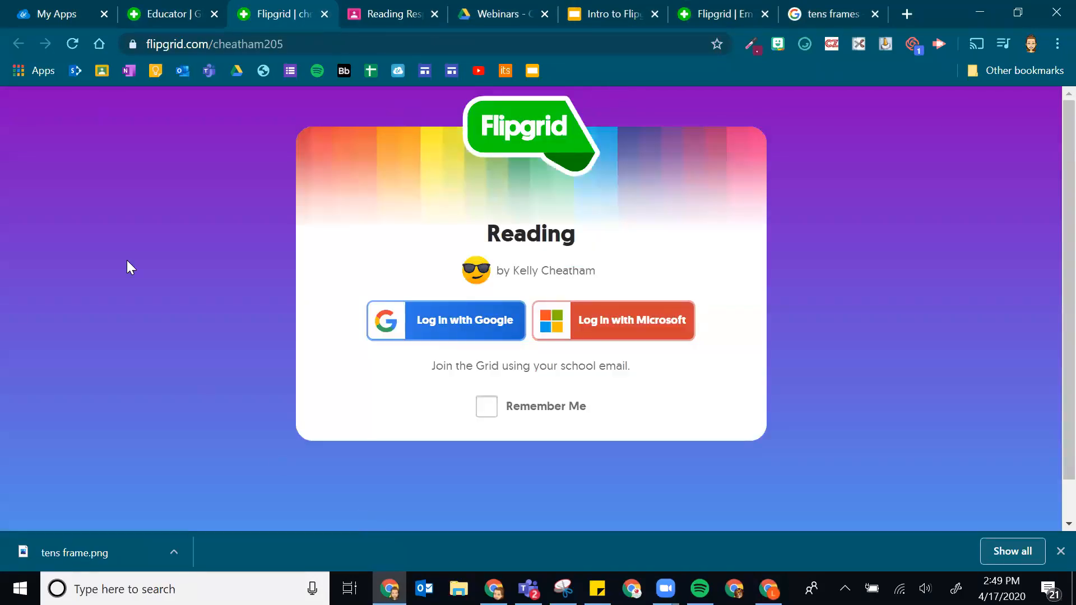
left_click(144, 8)
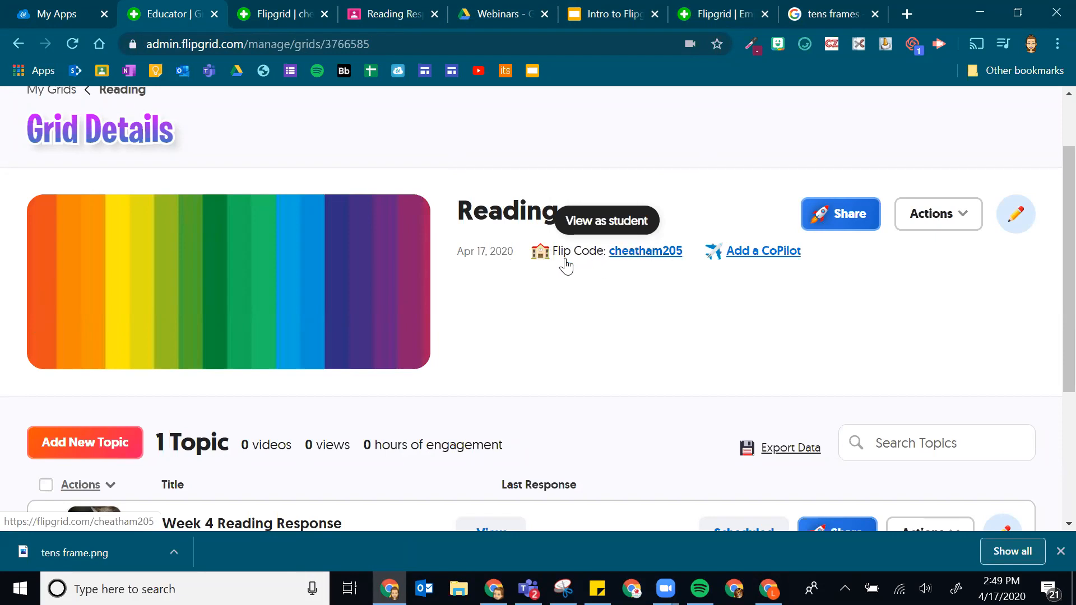
- Open the Reading grid's student view, close the duplicate tab, and sign in with the school Google account
left_click(636, 254)
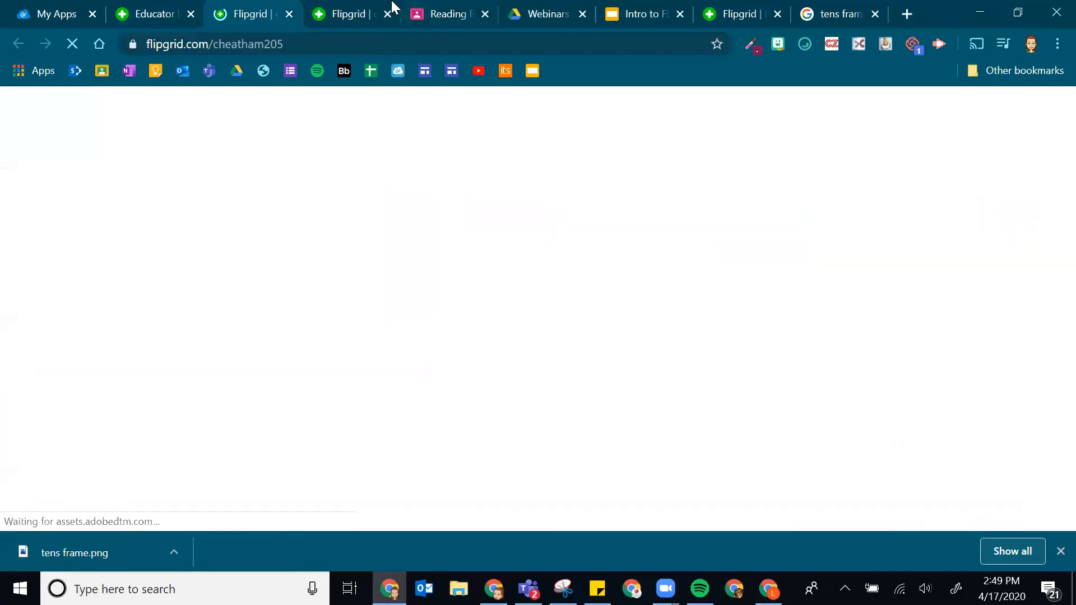
left_click(389, 12)
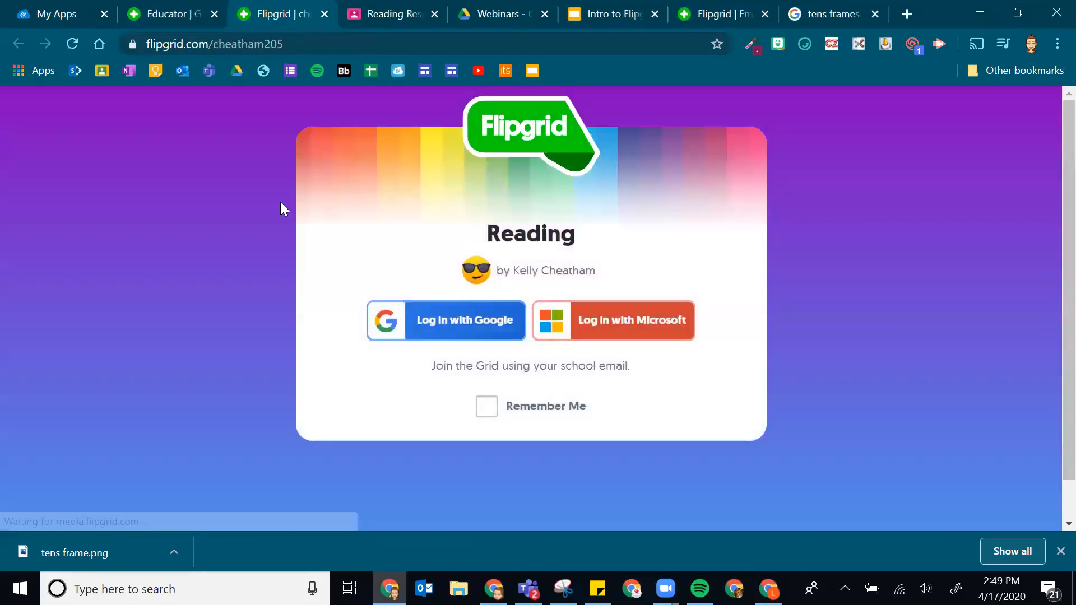
left_click(417, 309)
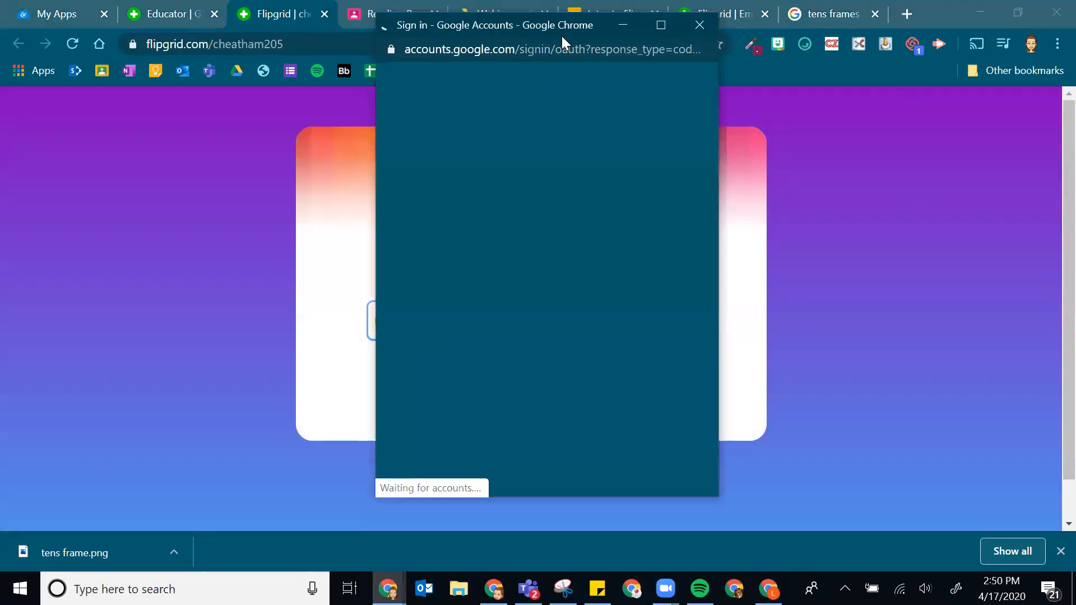
left_click(514, 208)
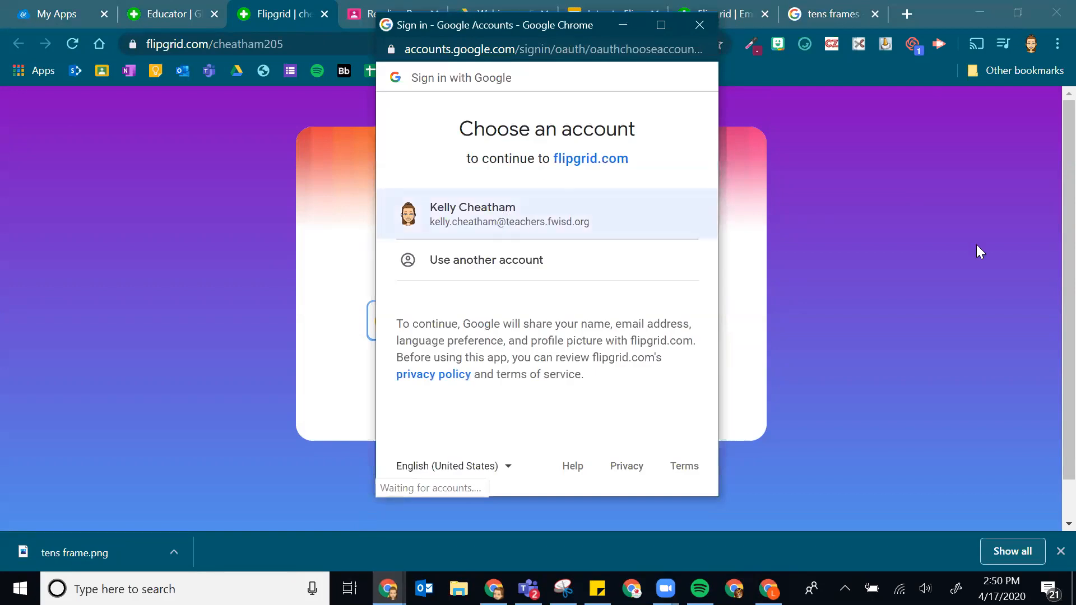
left_click(449, 221)
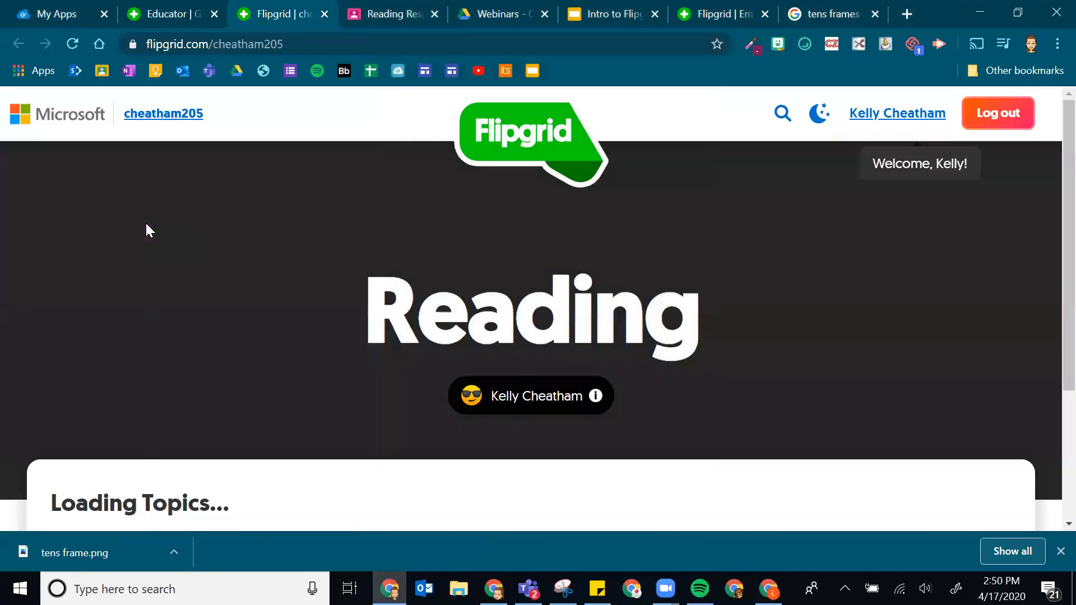
- Scroll down to the Week 4 Reading Response's empty responses area
scroll(659, 274, "down", 10)
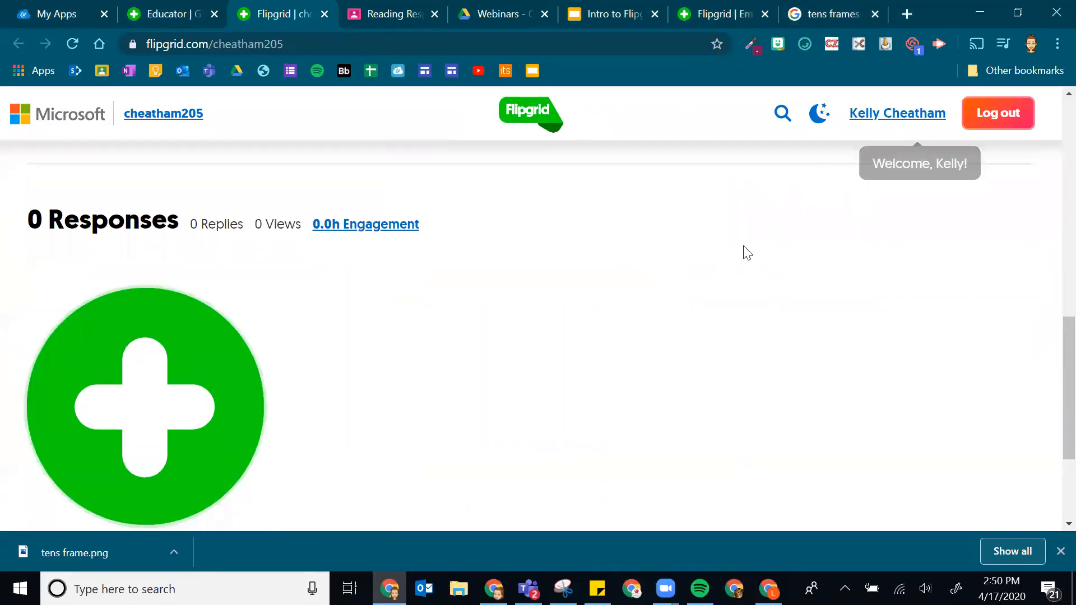
scroll(745, 252, "up", 7)
scroll(324, 278, "up", 2)
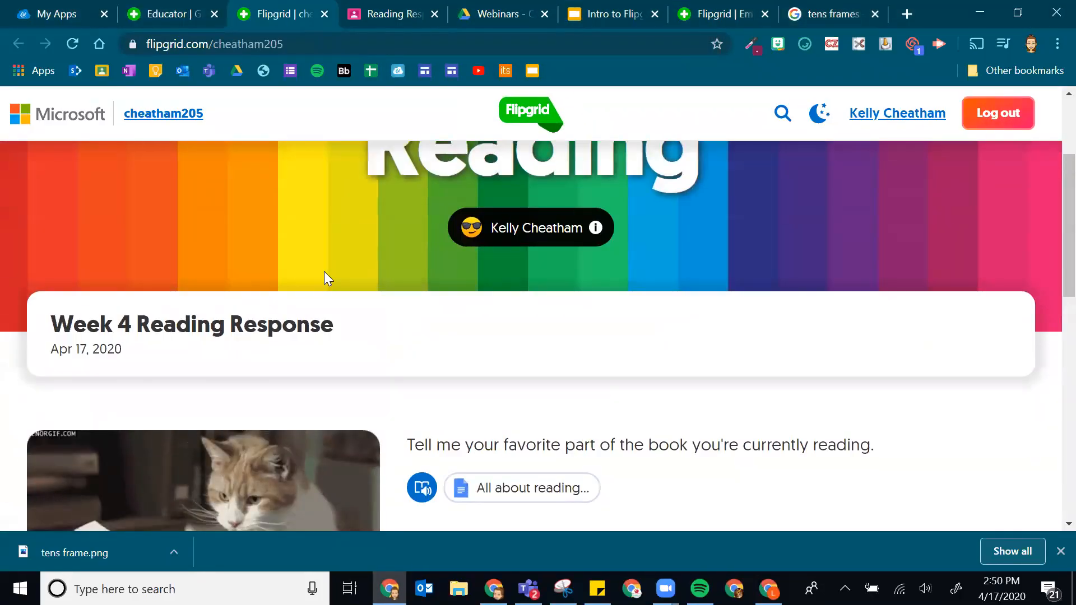
scroll(768, 249, "down", 5)
mouse_move(248, 329)
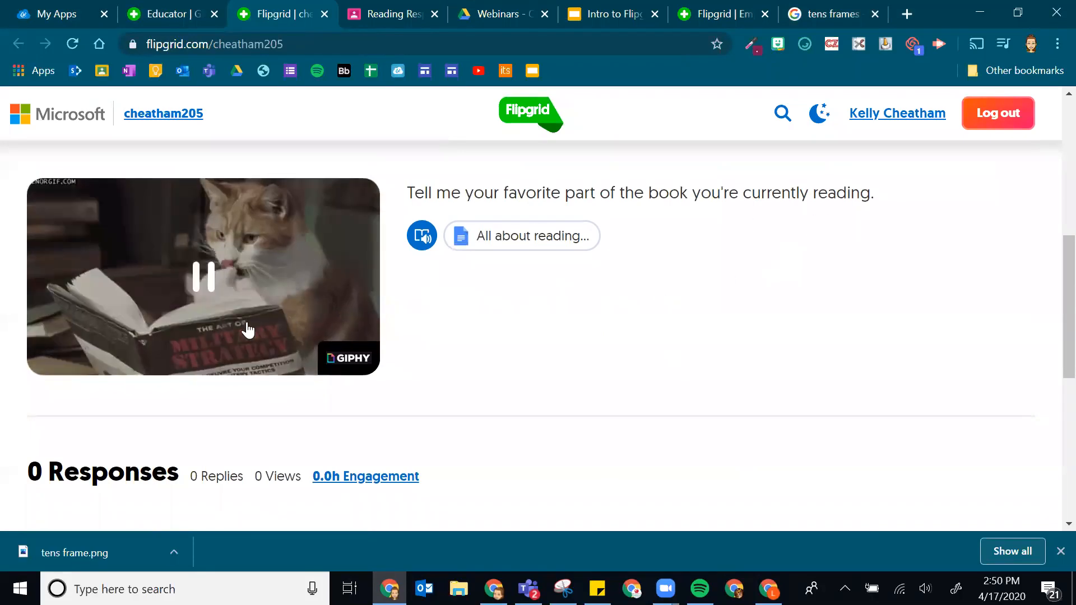
scroll(245, 226, "down", 6)
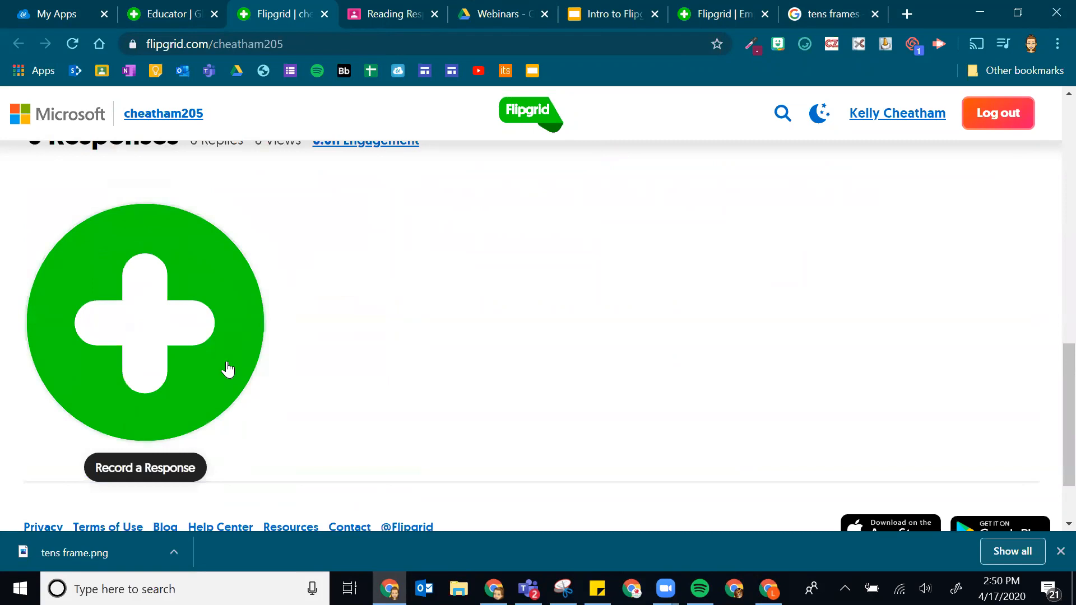
- Record a new video response to Week 4 and review the clip
left_click(144, 332)
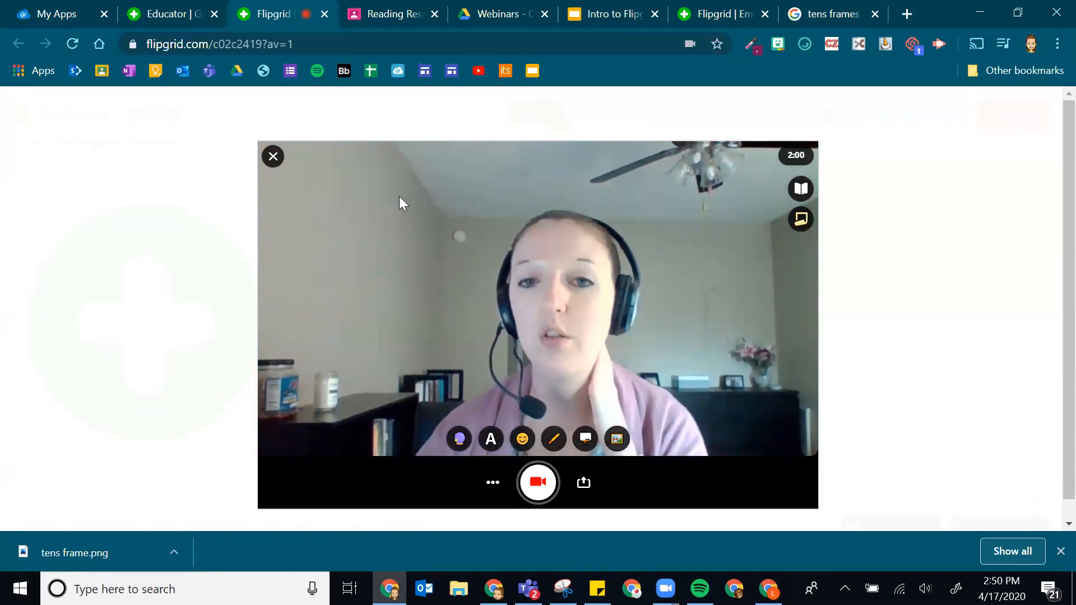
left_click(538, 489)
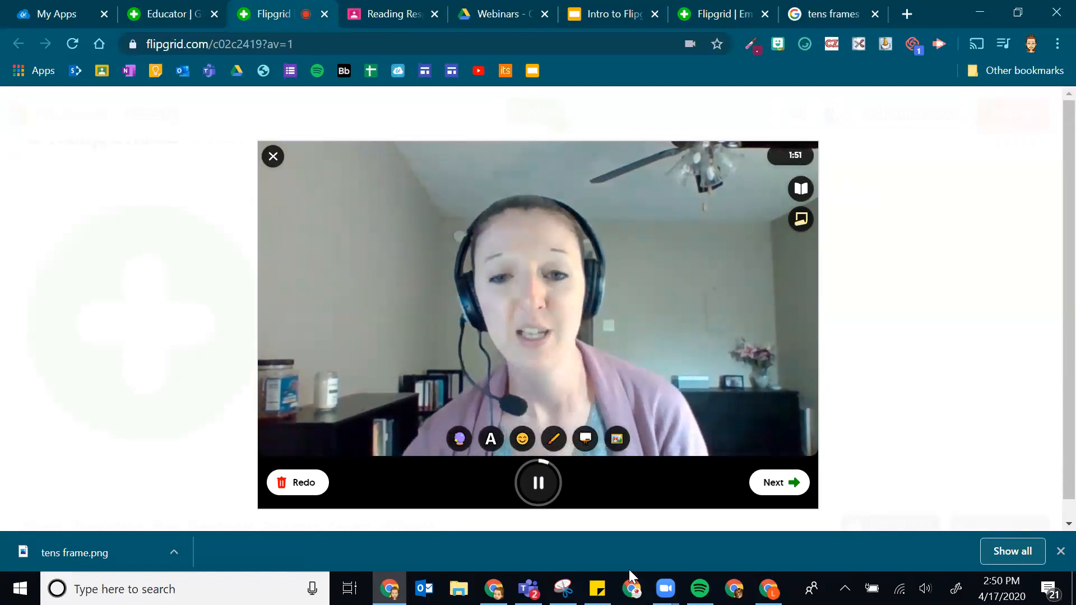
left_click(535, 483)
left_click(791, 488)
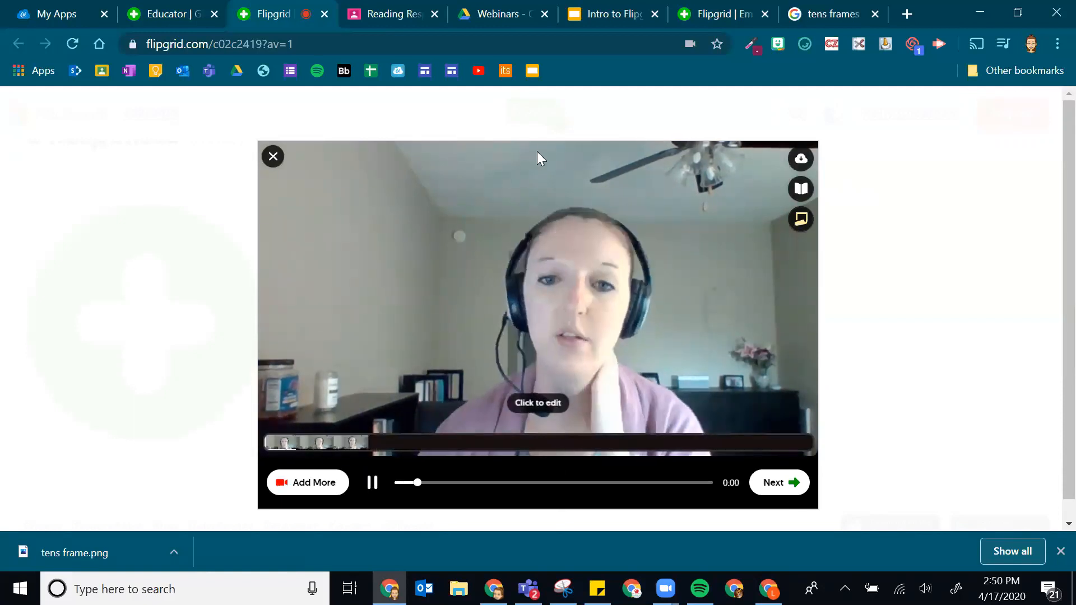
left_click(373, 483)
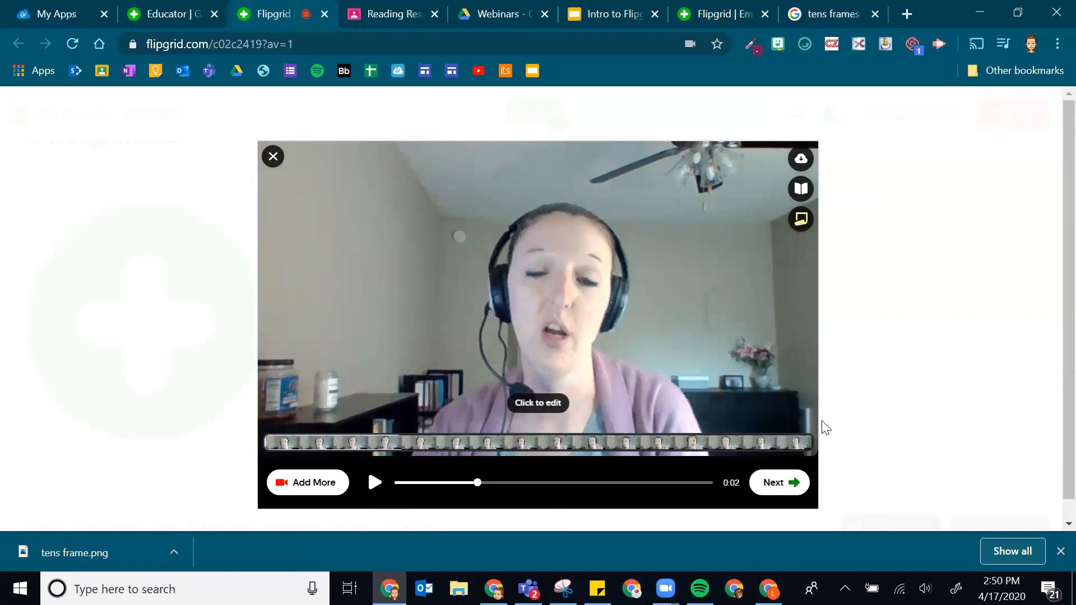
- Take a selfie, submit the video response, and close the Congrats confirmation
left_click(788, 487)
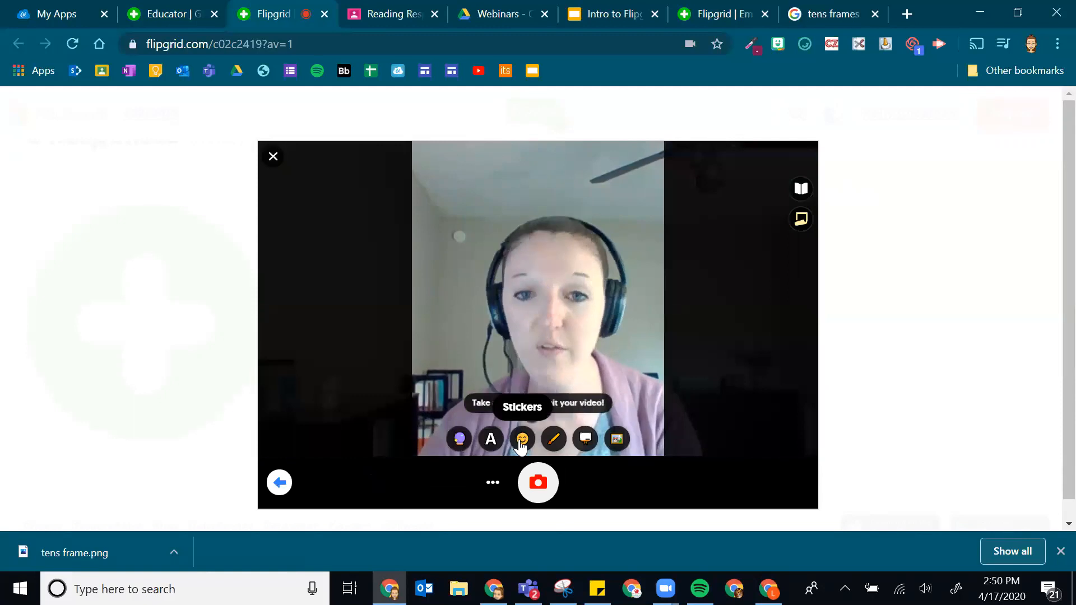
left_click(538, 482)
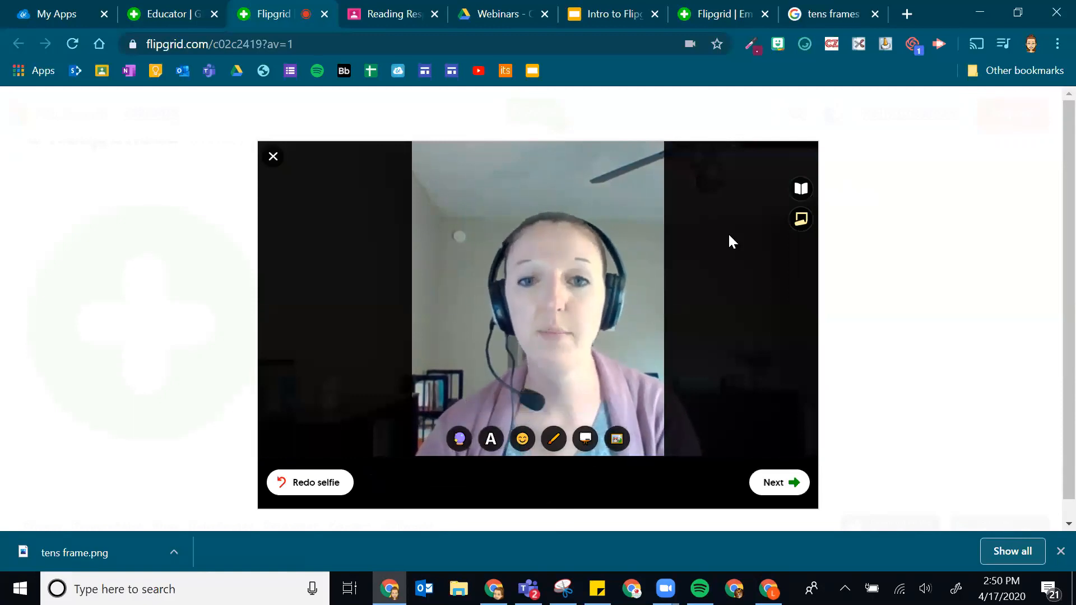
left_click(792, 481)
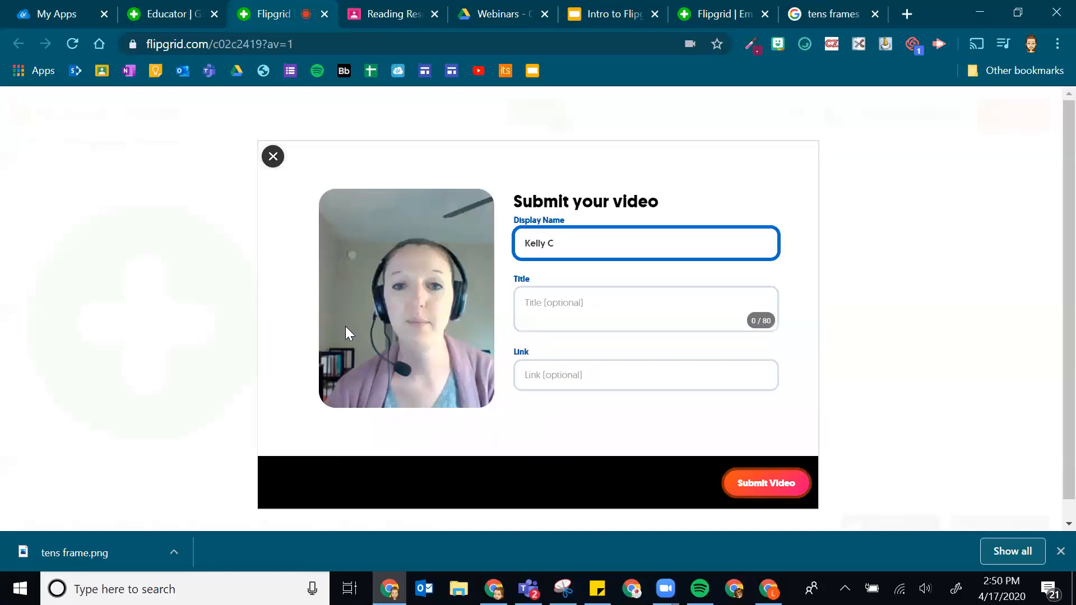
left_click(617, 309)
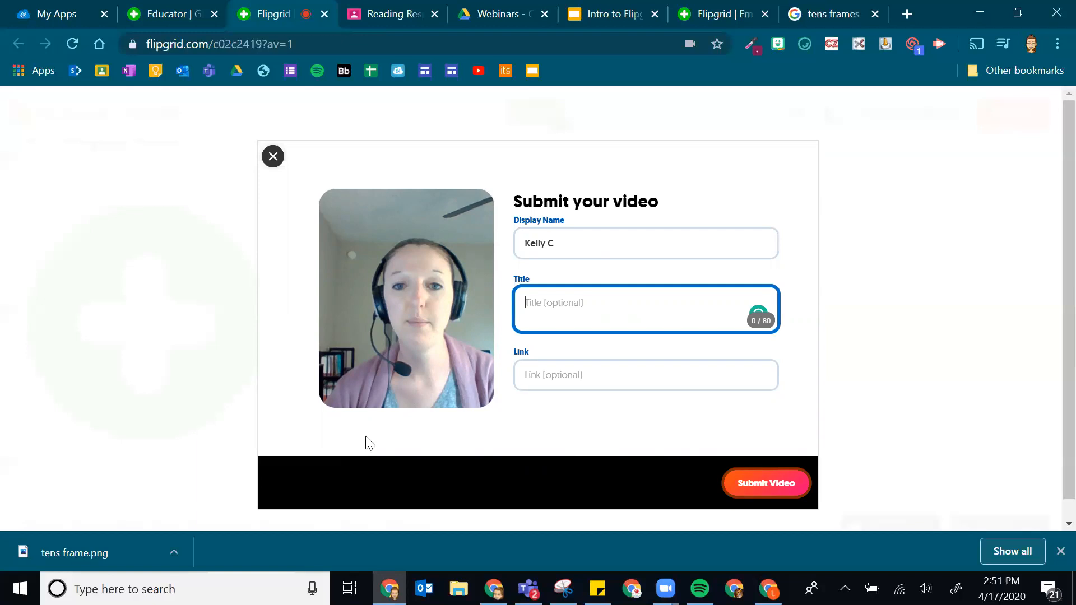
left_click(587, 373)
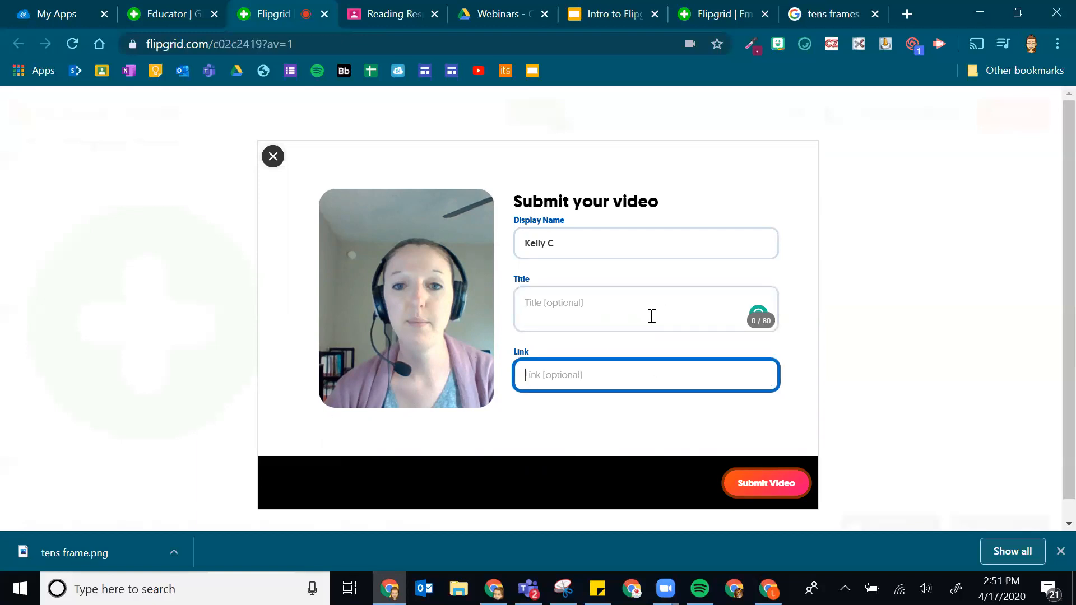
left_click(796, 488)
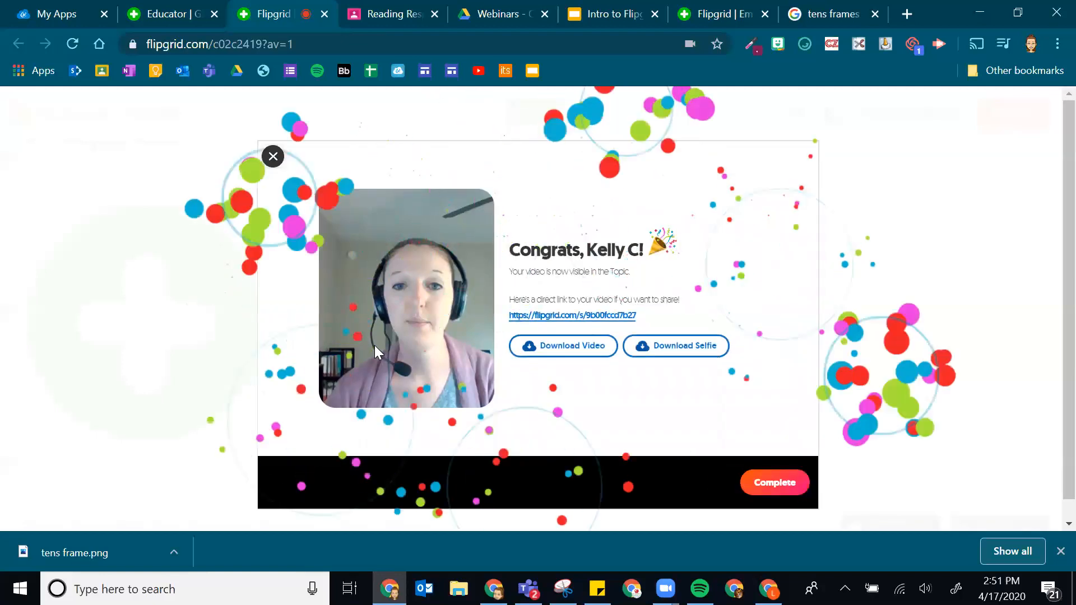
left_click(273, 158)
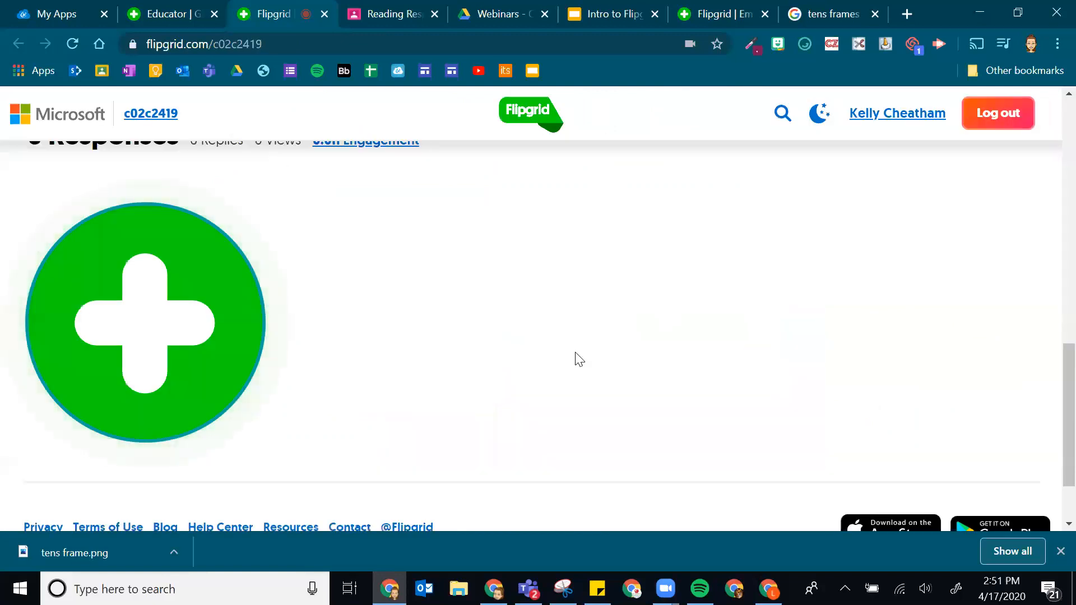
- Reload the Reading page and sign back in with the school Google account
left_click(72, 43)
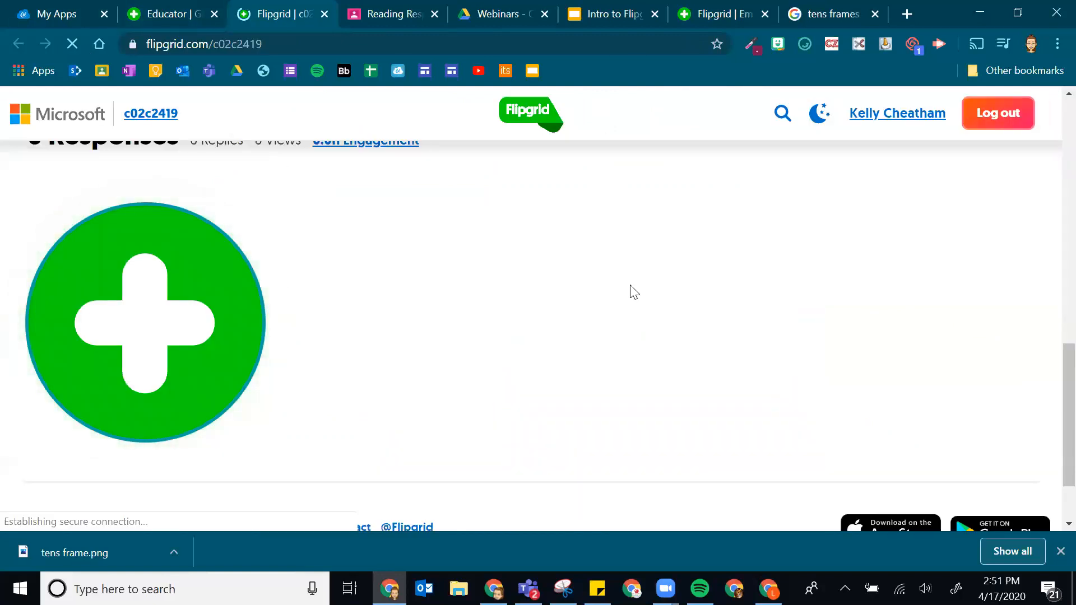
left_click(431, 270)
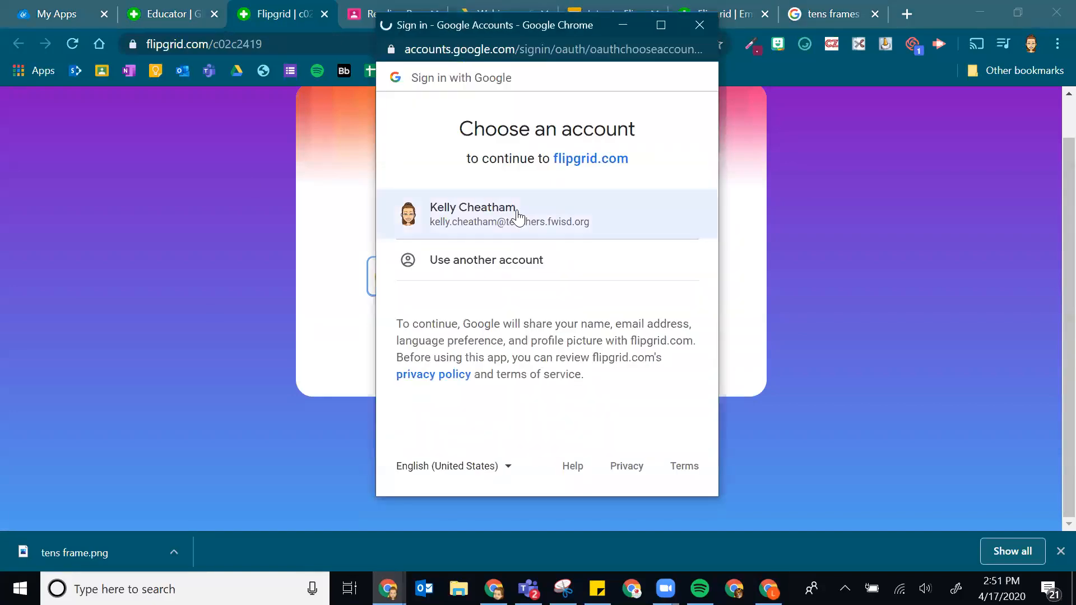
left_click(471, 214)
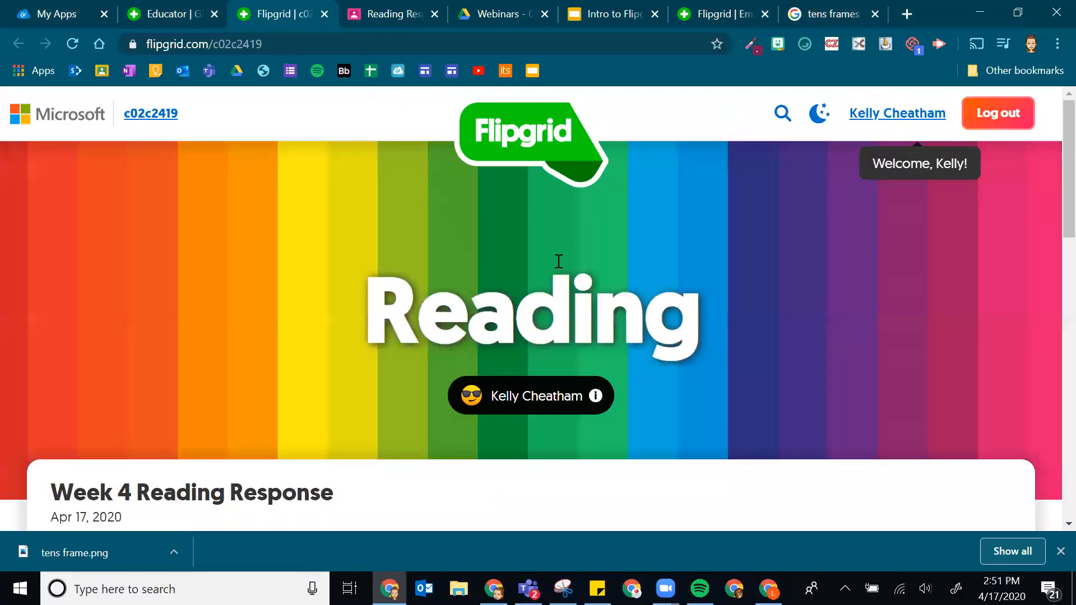
scroll(558, 261, "down", 15)
scroll(663, 305, "up", 3)
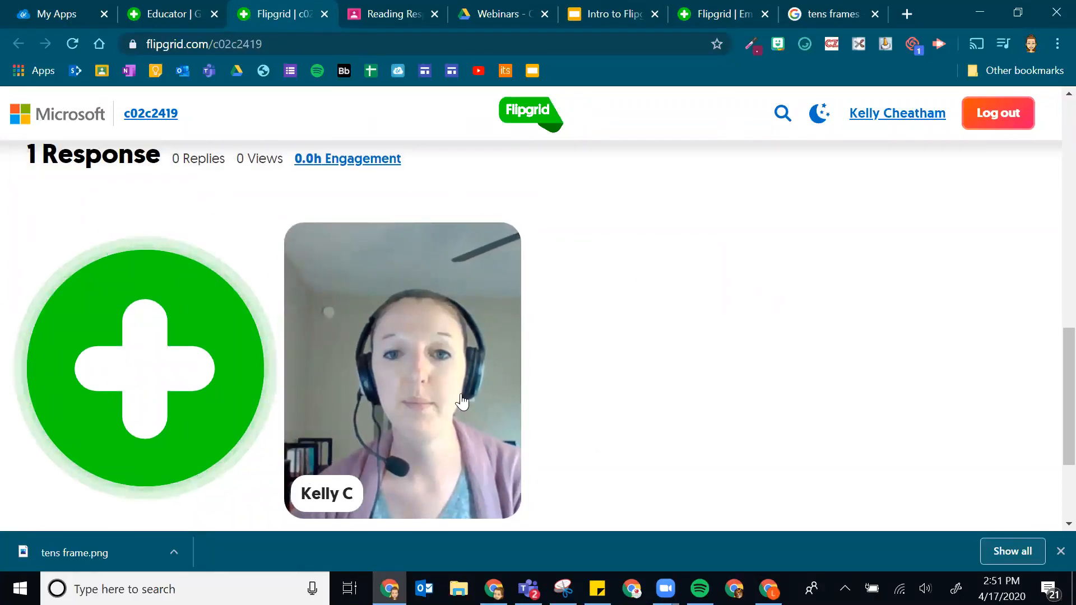
- Play the newly submitted response, pause it, and close the player
left_click(385, 343)
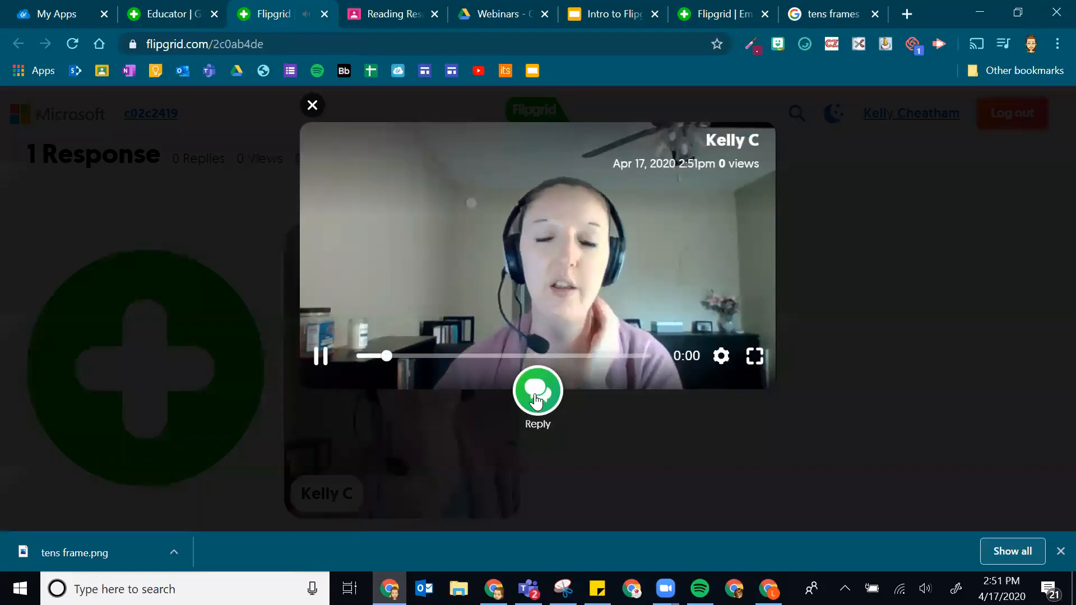
left_click(320, 354)
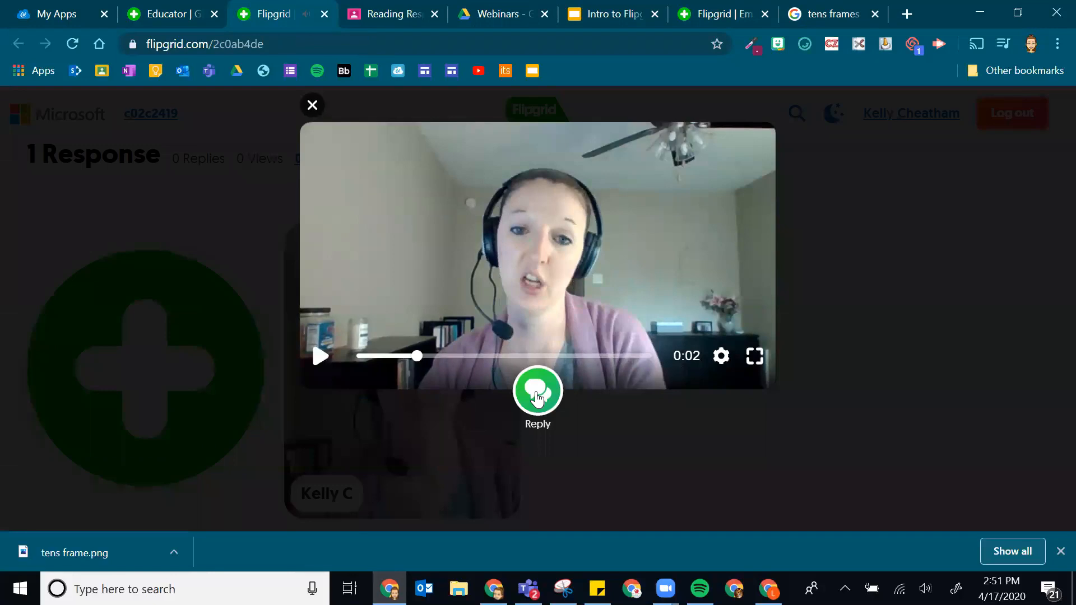
left_click(194, 188)
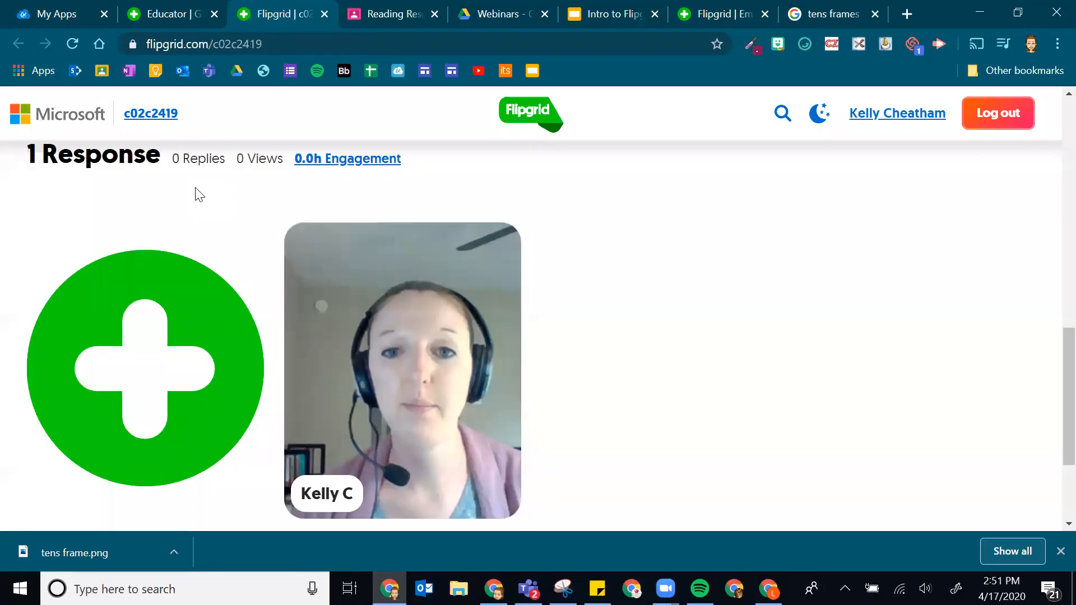
scroll(821, 358, "up", 10)
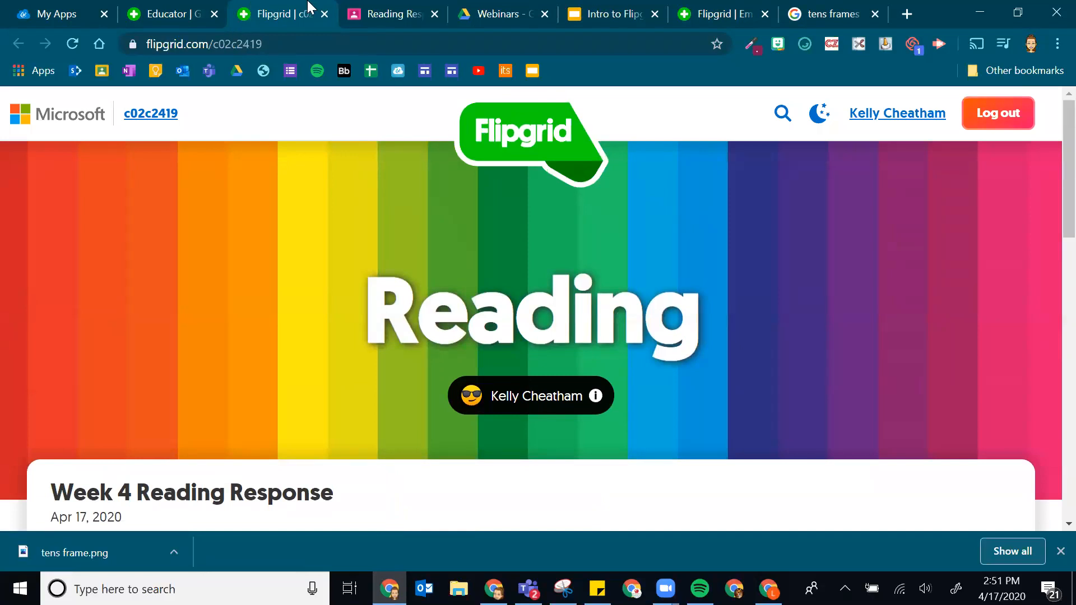
- Copy the Reading grid's join link from its Share window in the educator view
left_click(150, 10)
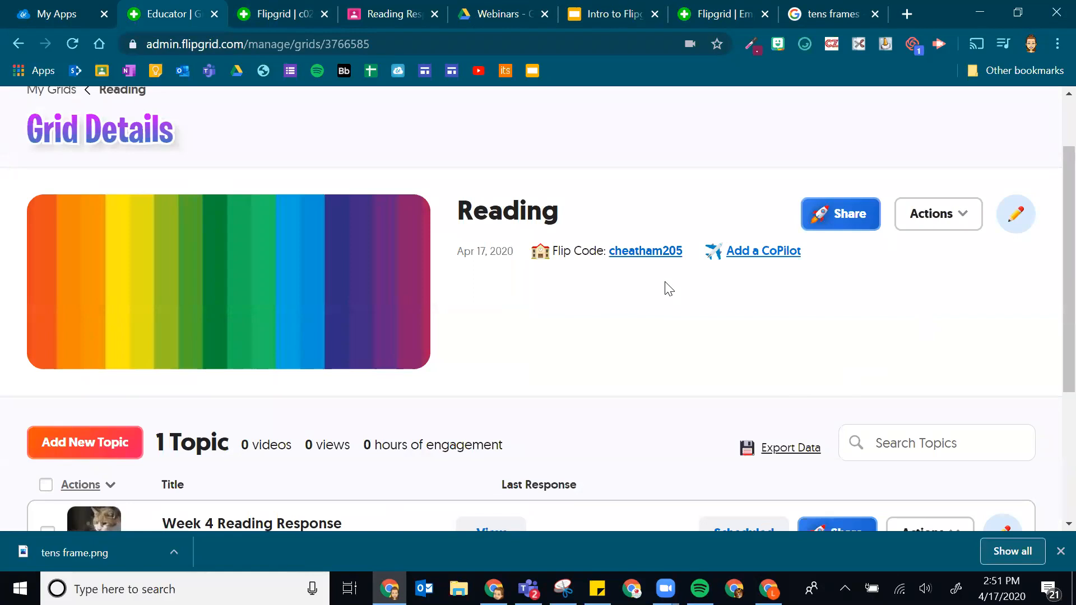
scroll(444, 370, "up", 2)
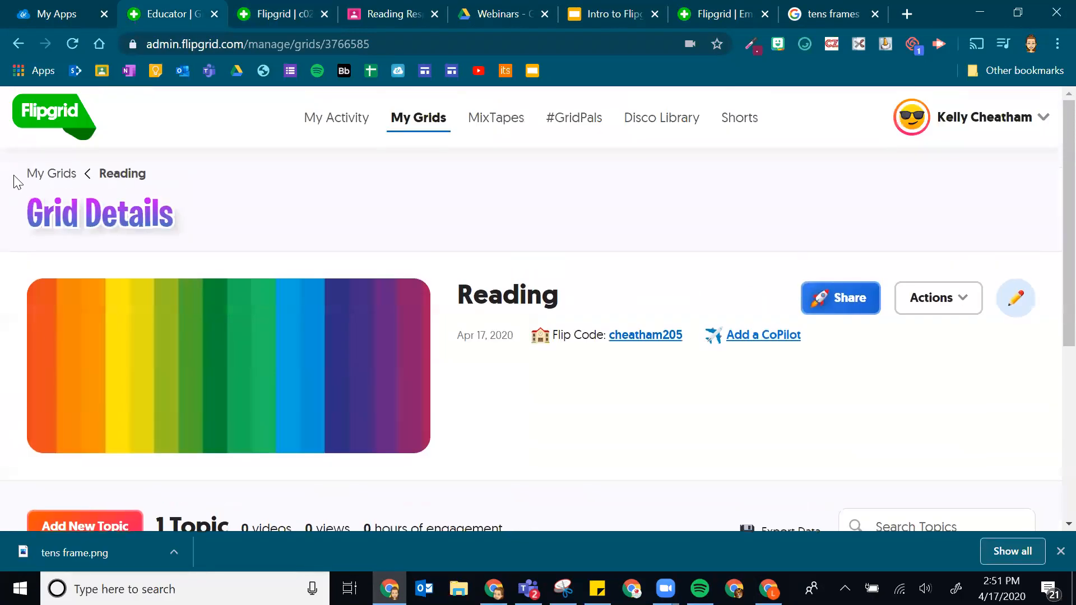
scroll(109, 437, "down", 2)
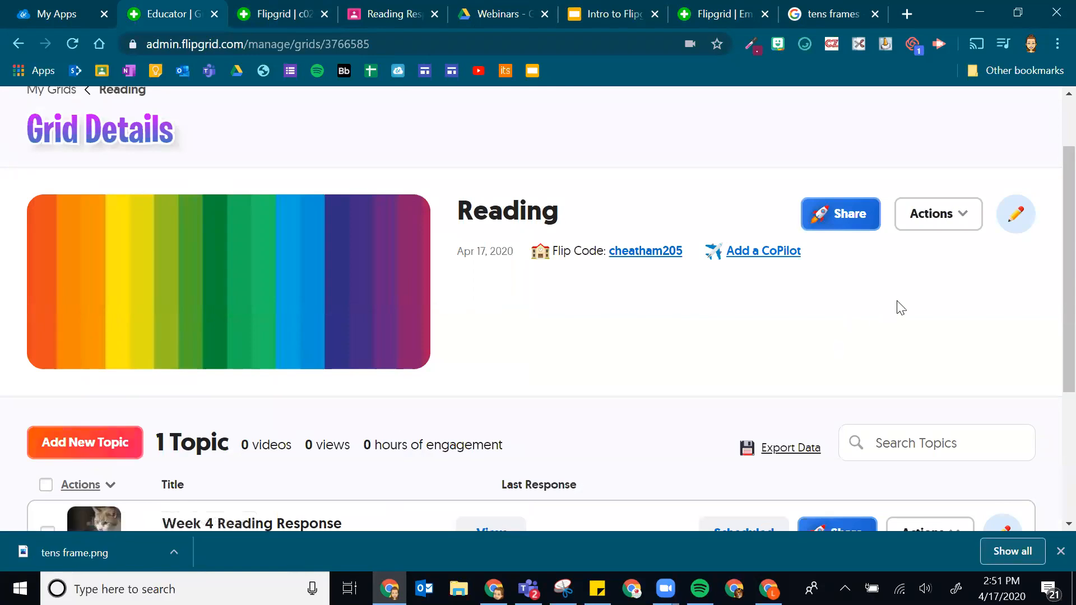
left_click(925, 218)
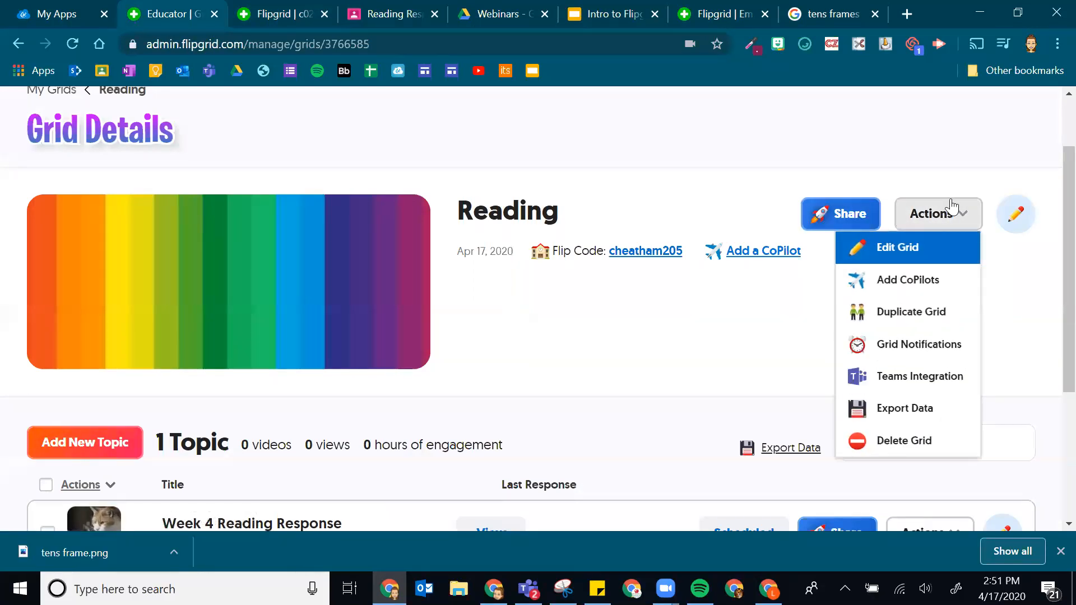
left_click(835, 219)
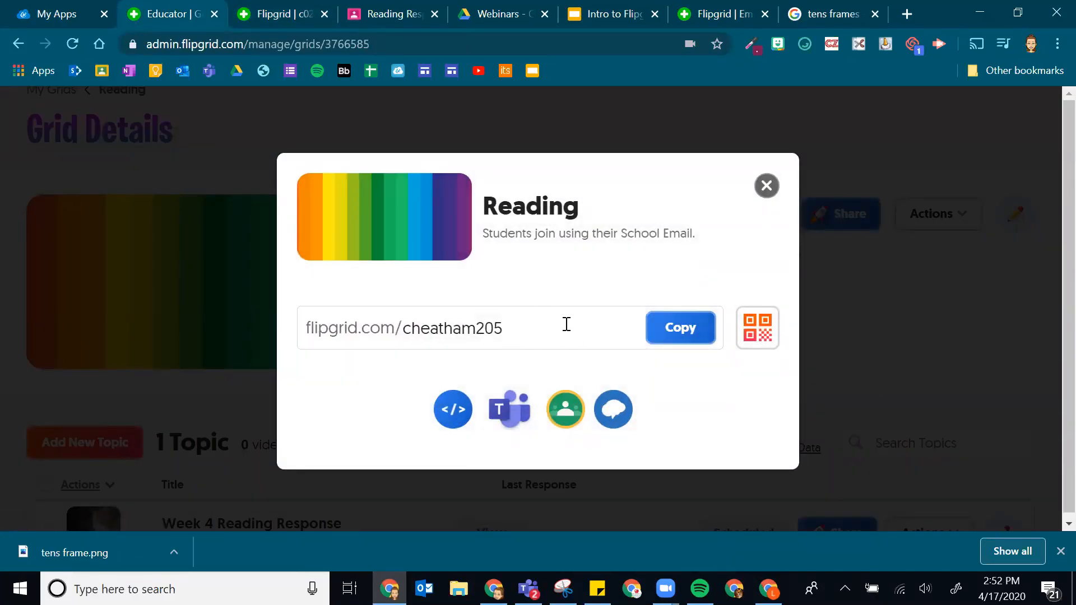
left_click(688, 335)
left_click(766, 191)
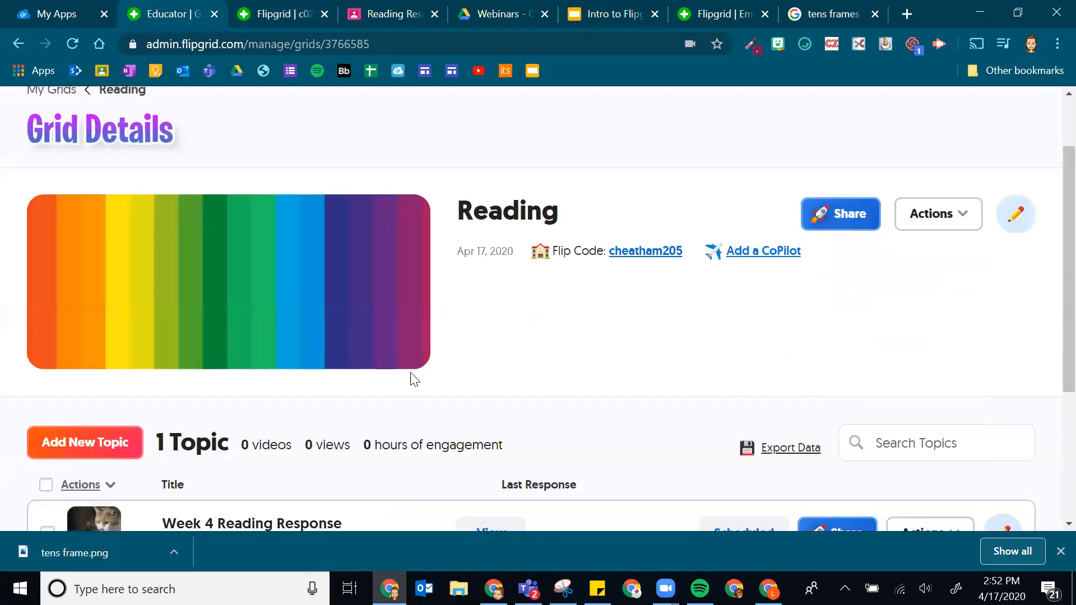
scroll(414, 380, "down", 4)
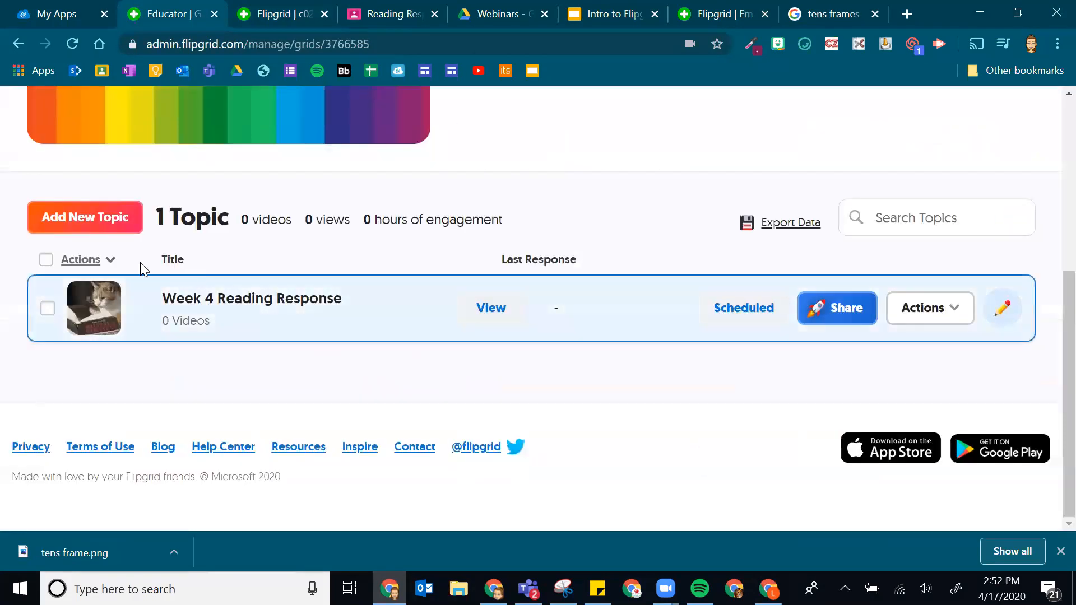
left_click(858, 312)
left_click(699, 335)
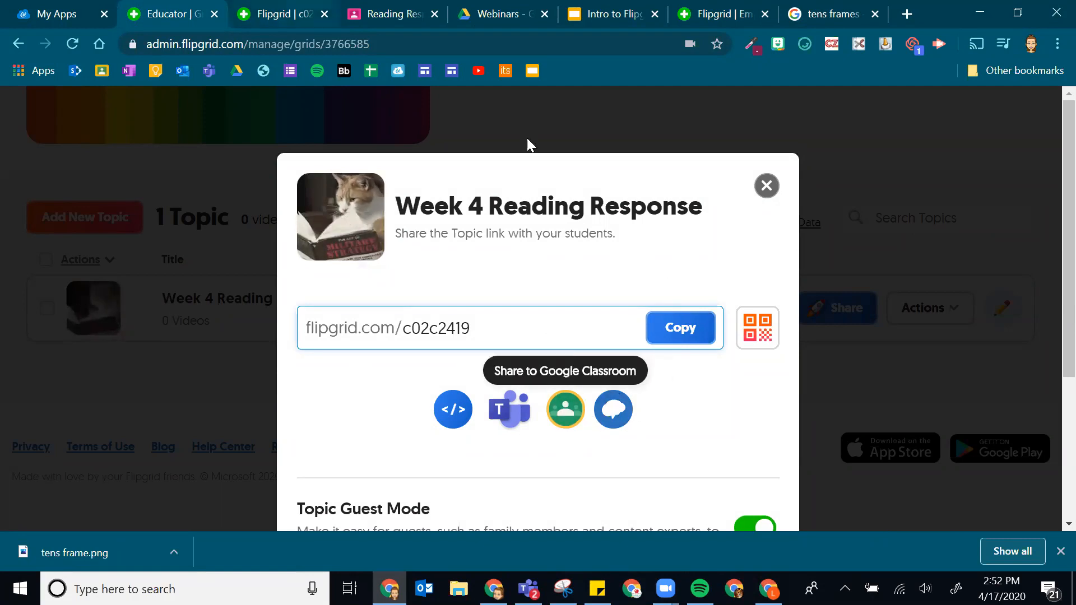
- Share the topic link to Google Classroom Demo Class as an announcement
left_click(564, 418)
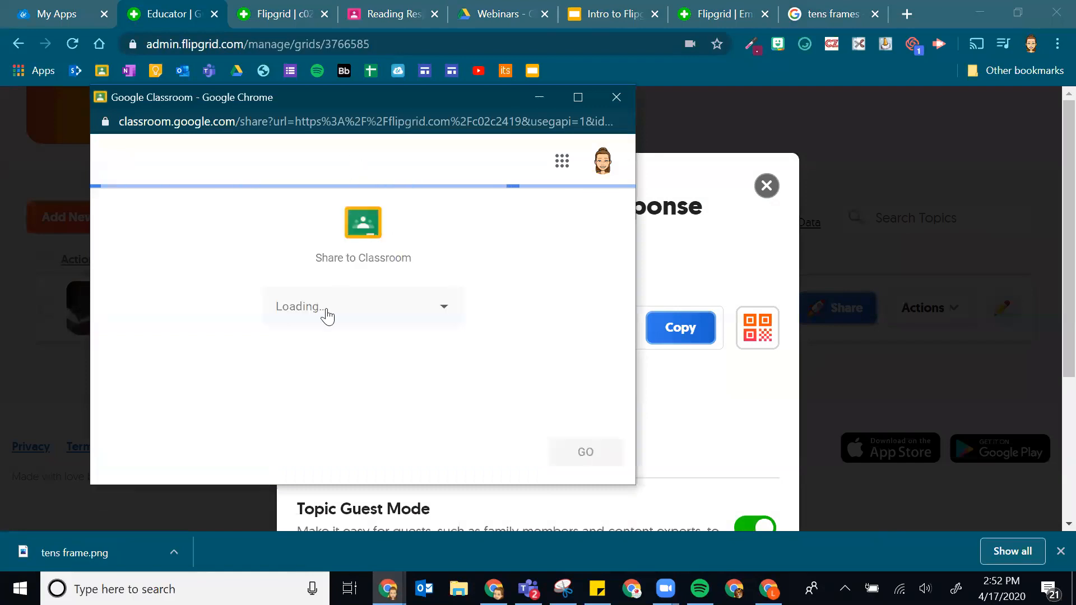
left_click(353, 317)
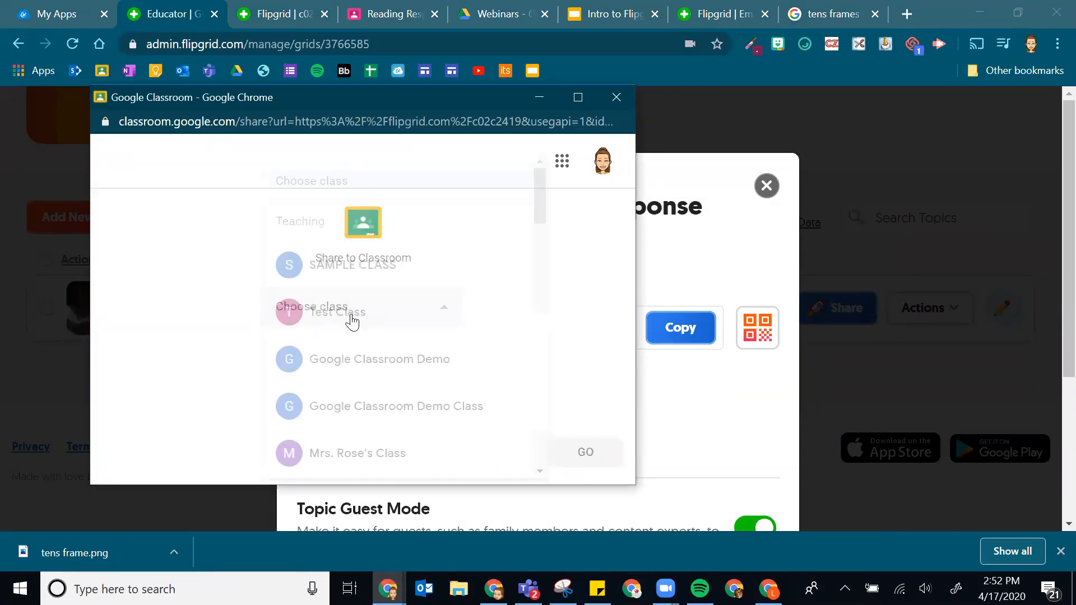
scroll(409, 348, "down", 2)
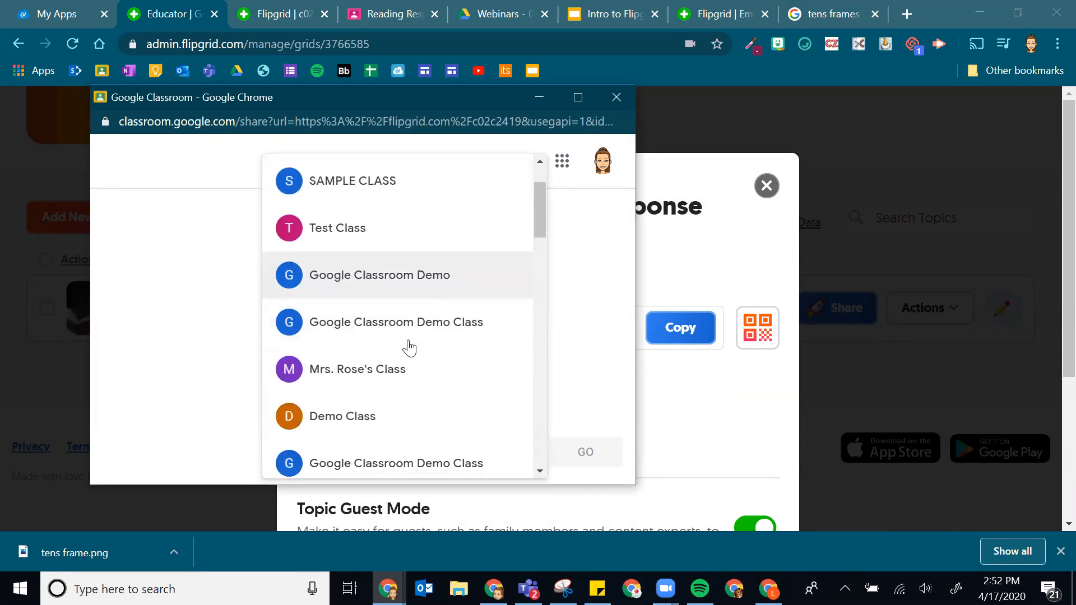
left_click(410, 341)
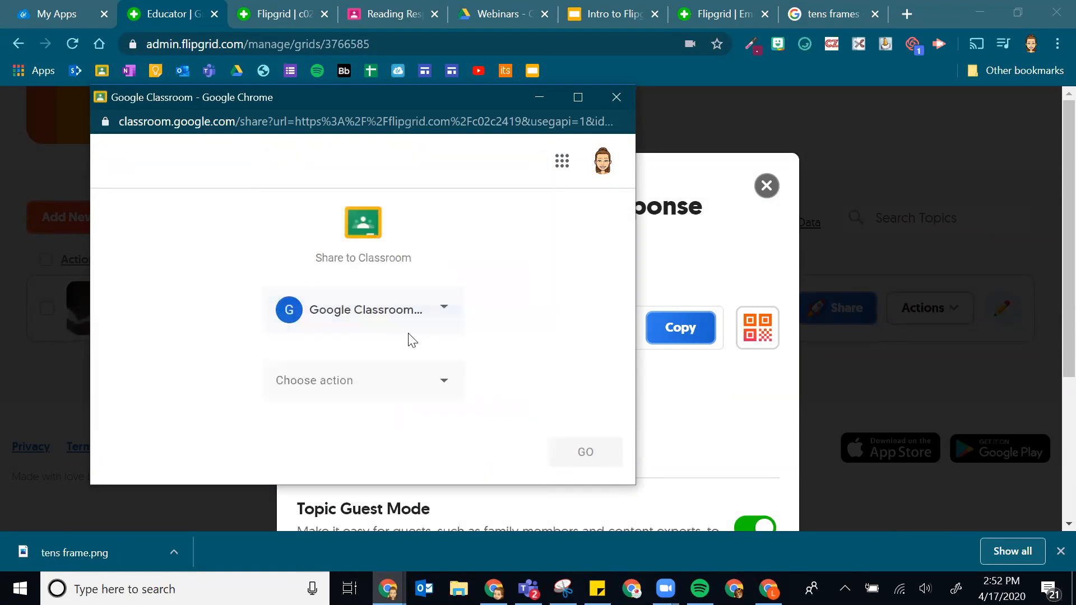
left_click(386, 392)
left_click(361, 310)
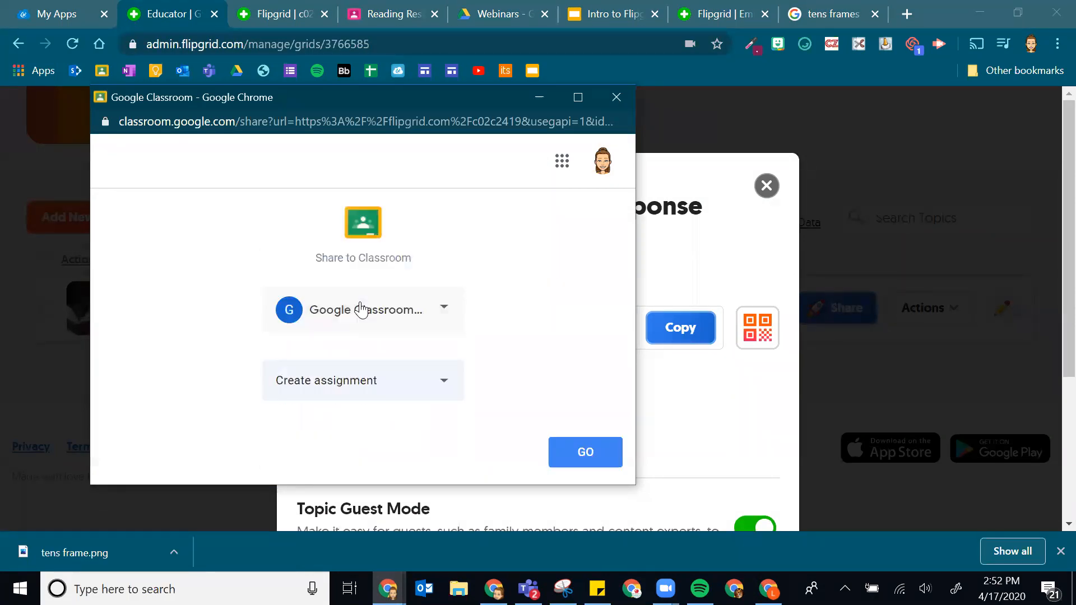
left_click(375, 378)
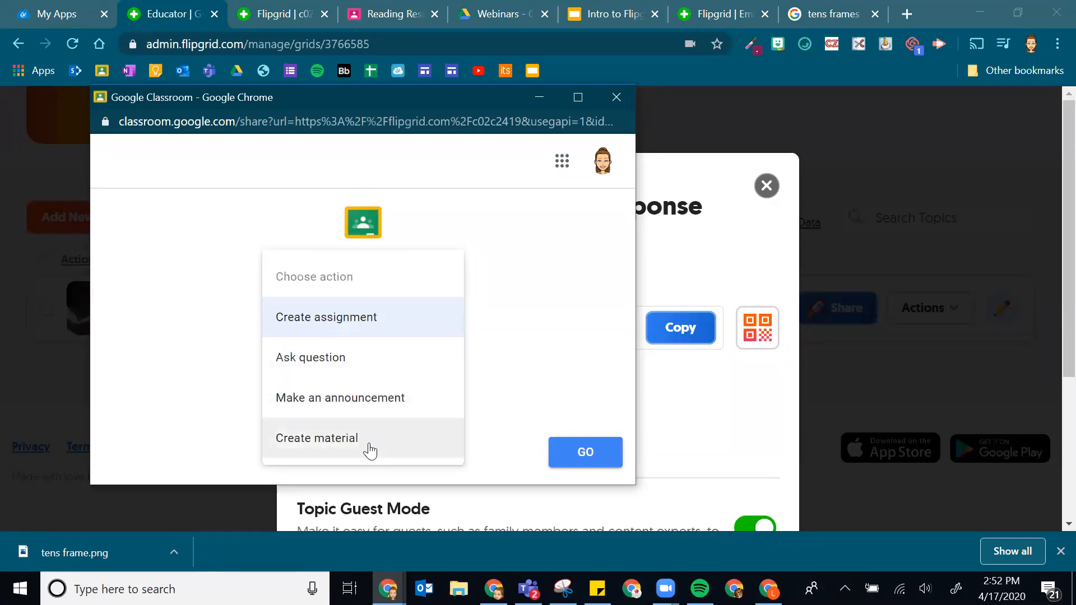
left_click(353, 404)
left_click(611, 451)
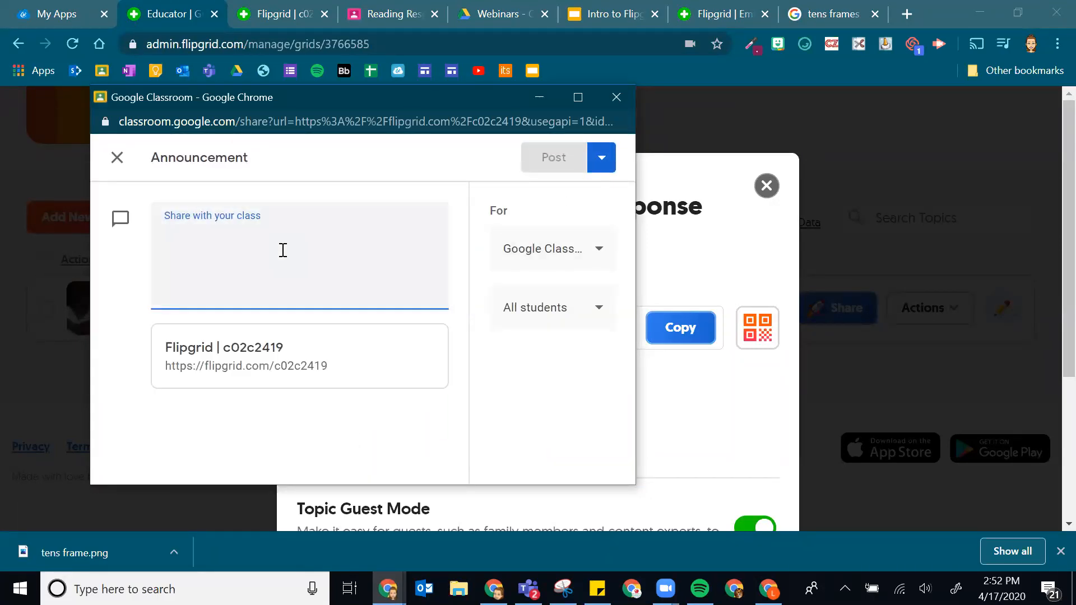
- Post the announcement with the text "test" and view it in the class
type("test")
left_click(543, 158)
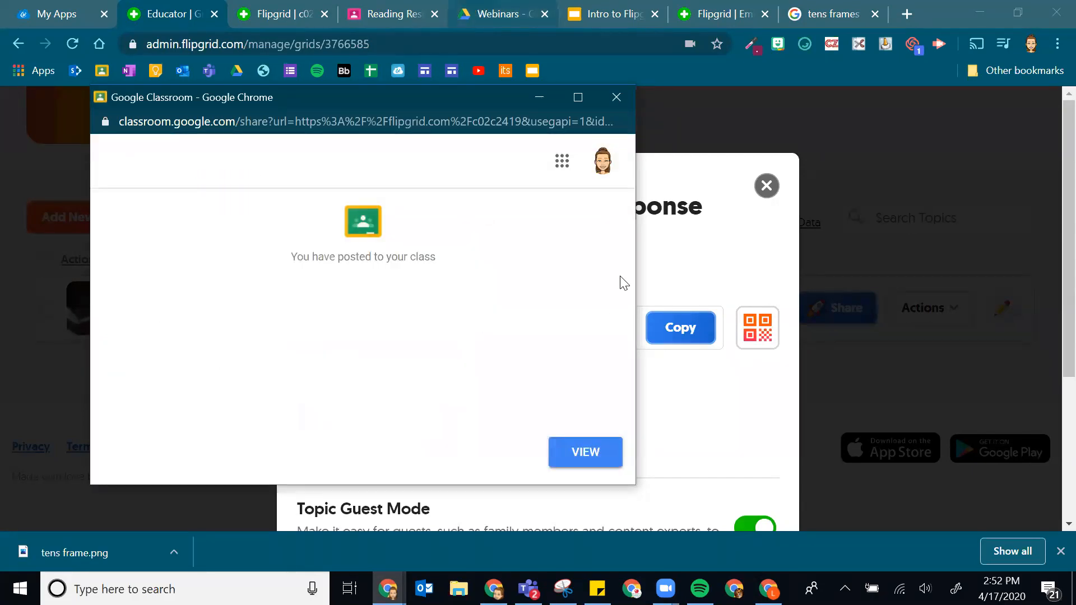
left_click(585, 452)
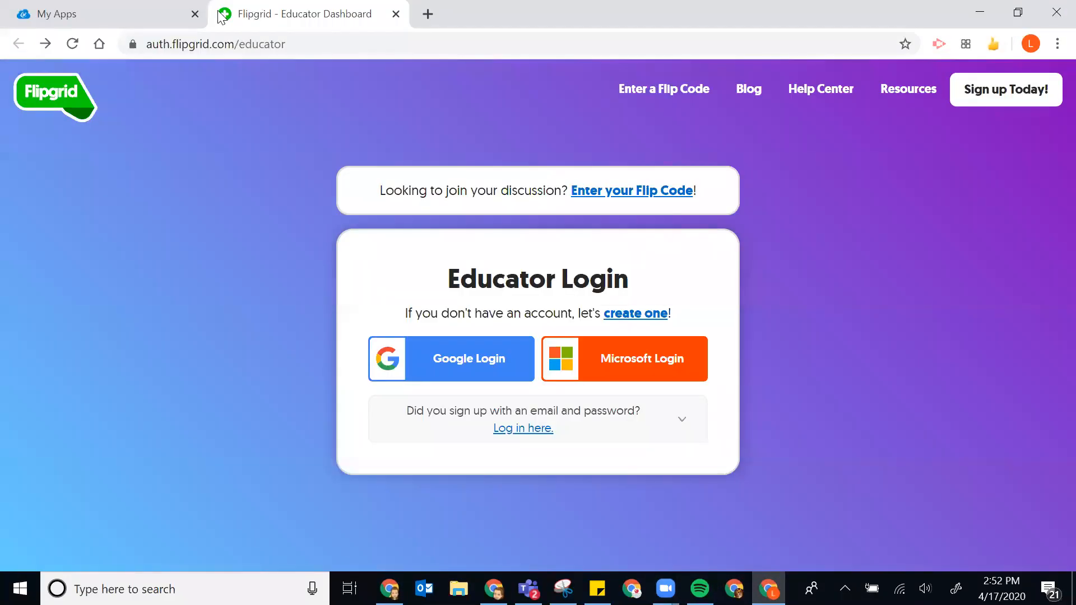
- From the student's apps, enter Google Classroom Demo Class and follow the posted Flipgrid link
left_click(56, 13)
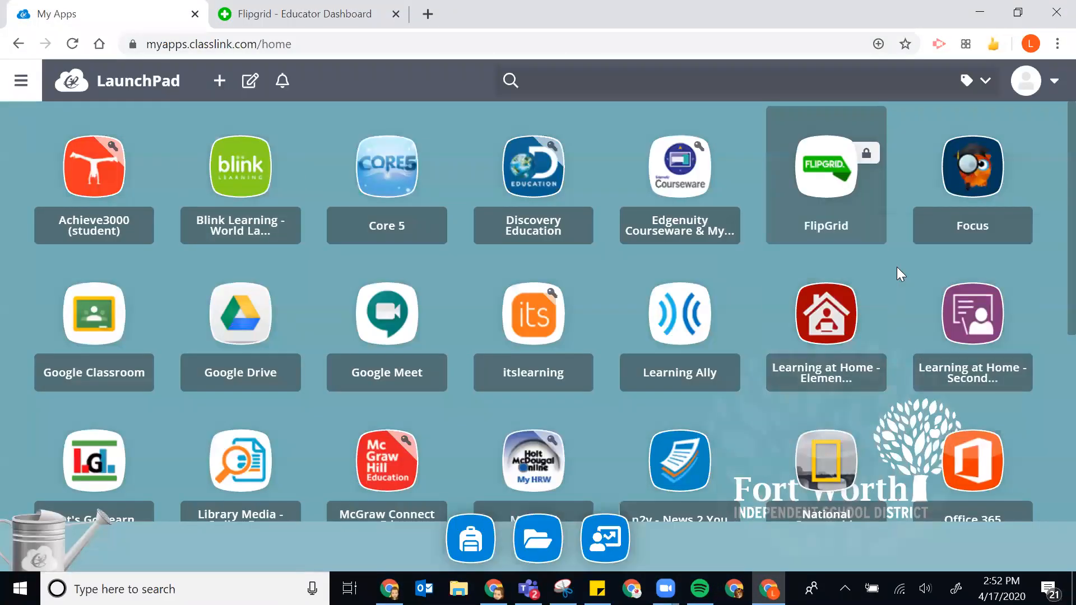
left_click(107, 337)
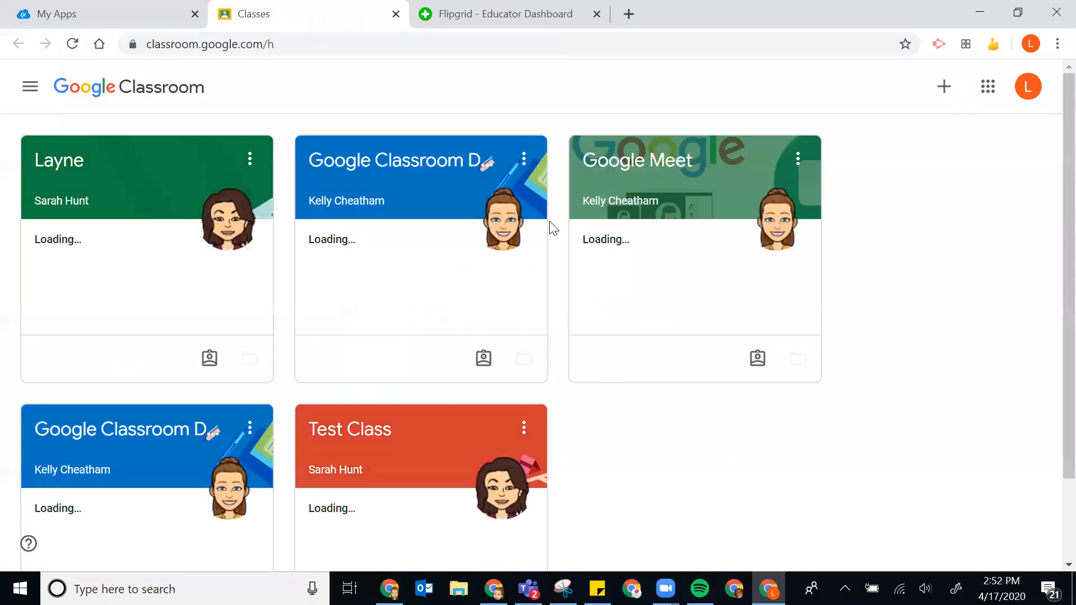
left_click(371, 171)
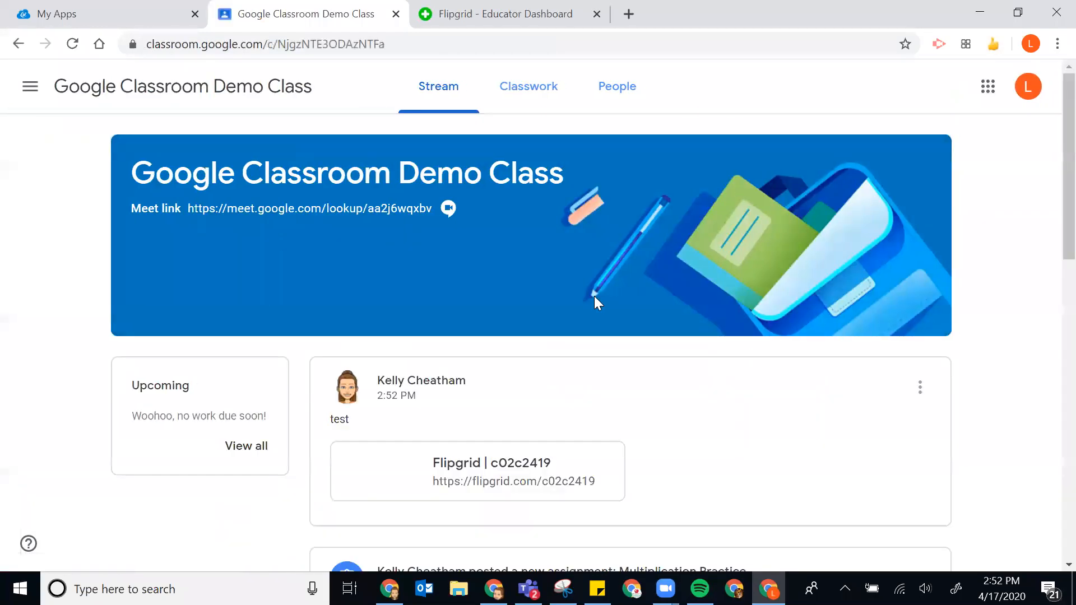
scroll(594, 297, "down", 3)
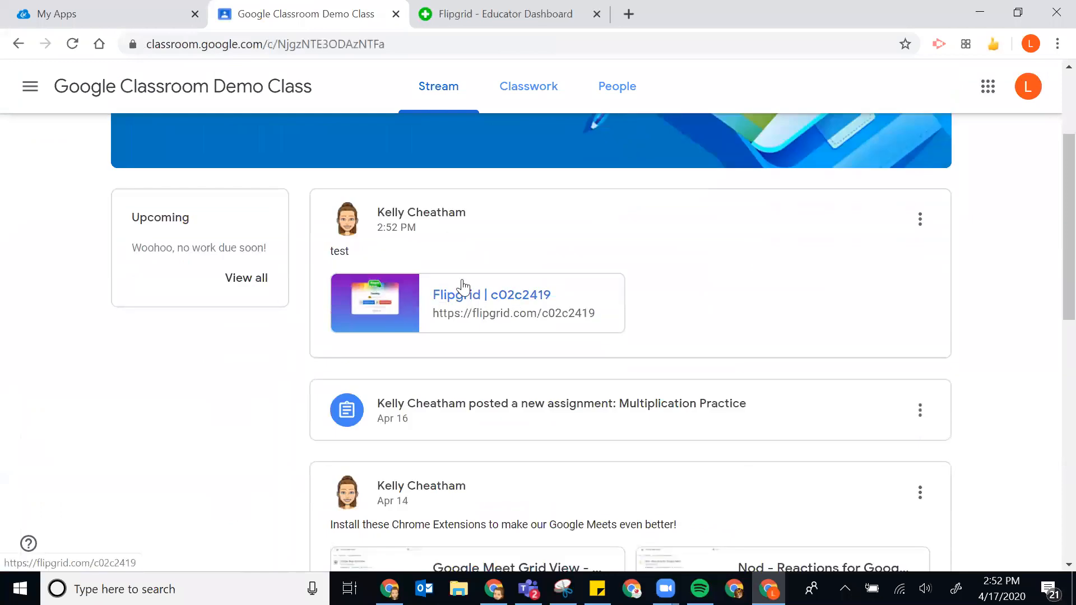
left_click(389, 302)
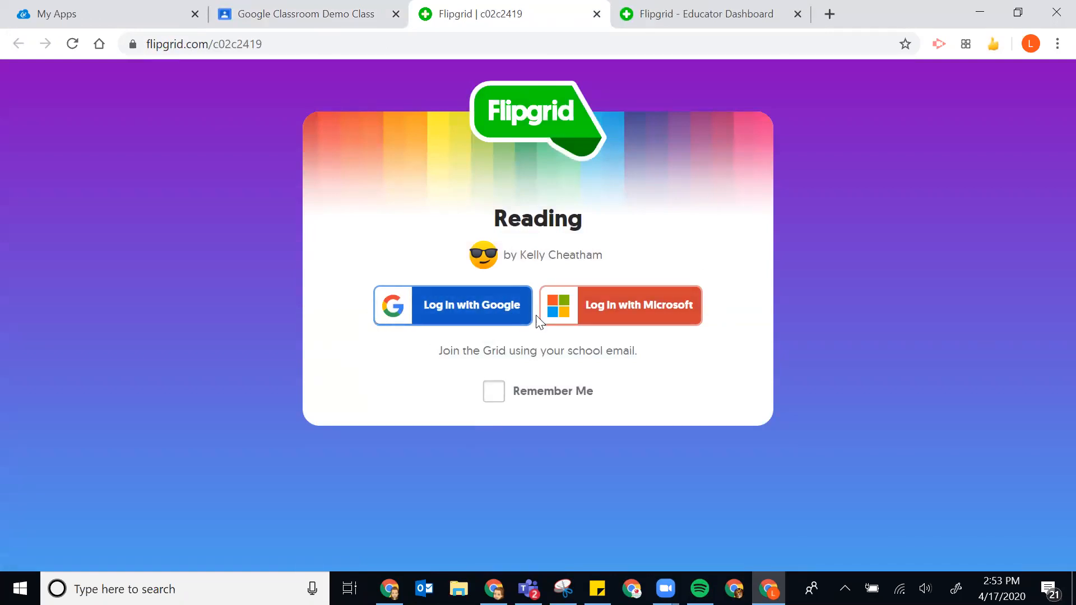
- Sign in to Flipgrid with the student's Google account and scroll through the Week 4 Reading Response topic
left_click(492, 315)
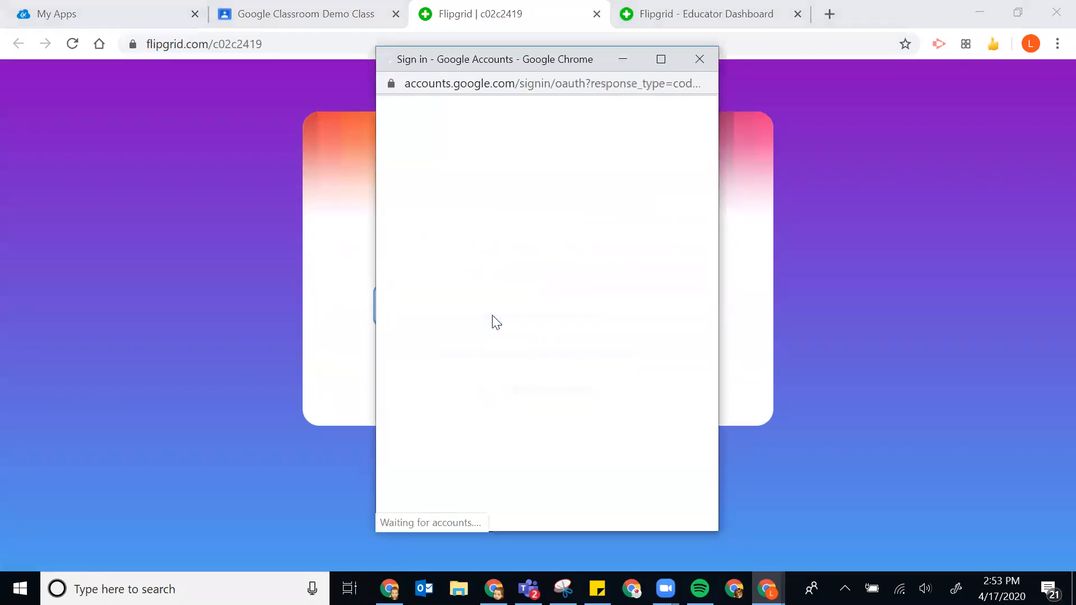
left_click(490, 241)
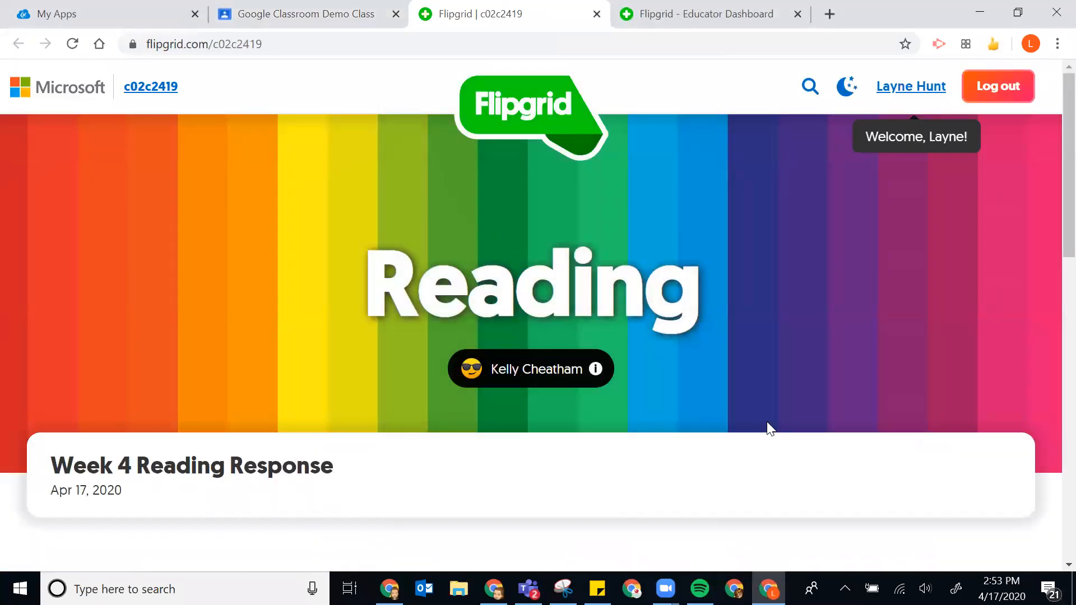
scroll(370, 387, "down", 3)
scroll(370, 381, "down", 8)
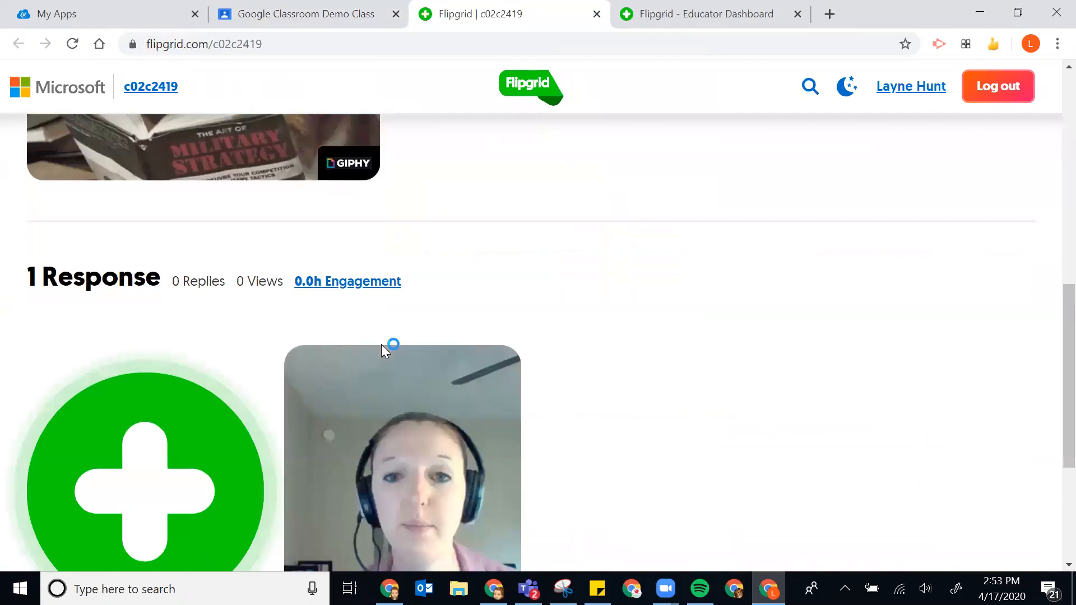
scroll(418, 214, "down", 2)
scroll(645, 406, "down", 3)
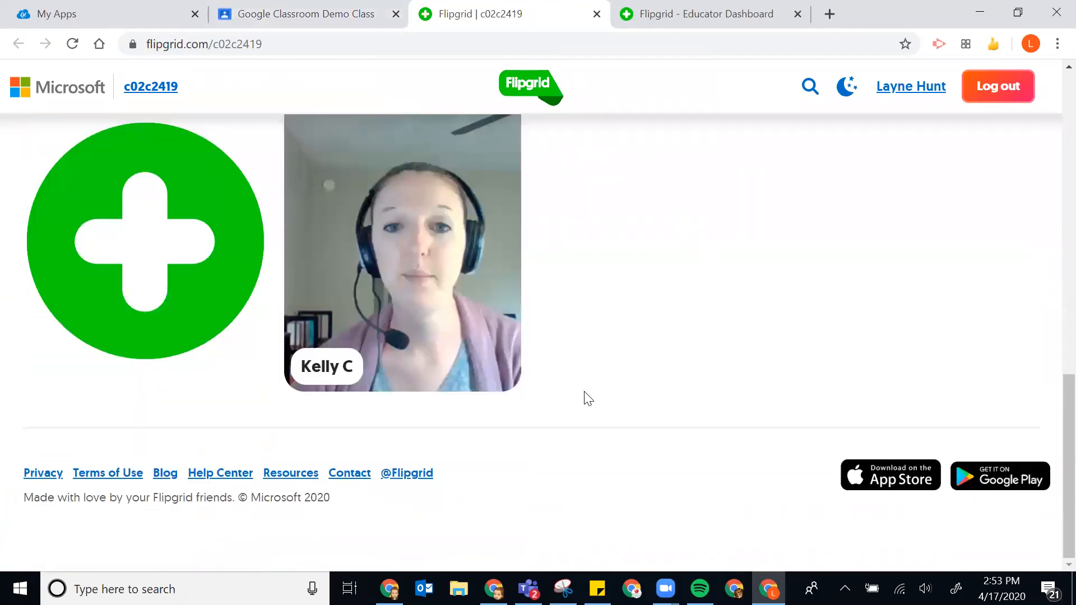
scroll(827, 317, "up", 9)
scroll(822, 319, "up", 6)
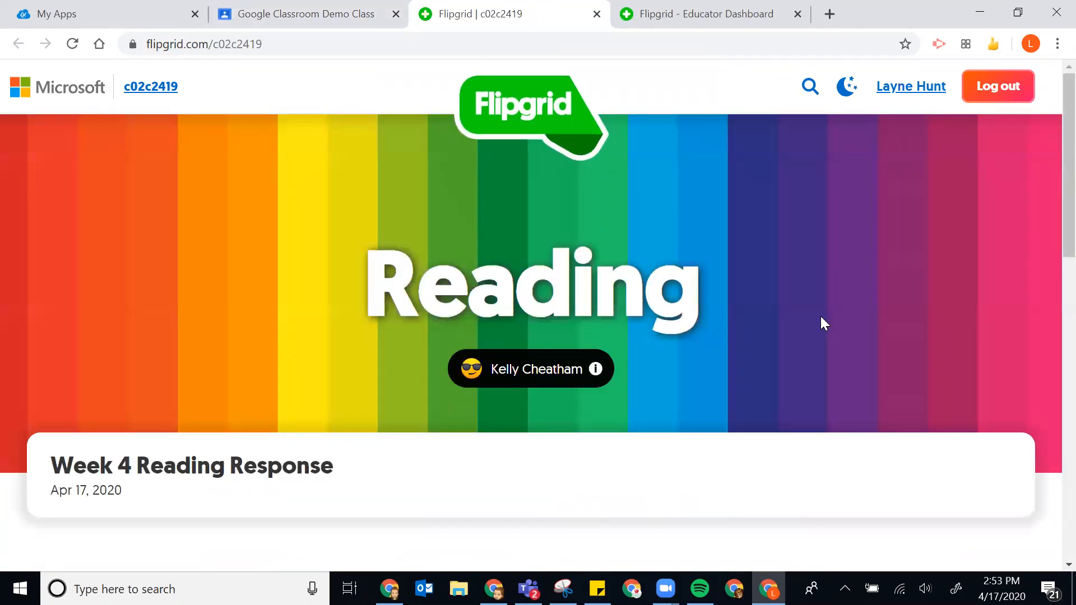
scroll(805, 339, "down", 14)
scroll(805, 339, "up", 12)
scroll(822, 321, "up", 3)
scroll(300, 359, "down", 10)
scroll(305, 360, "up", 10)
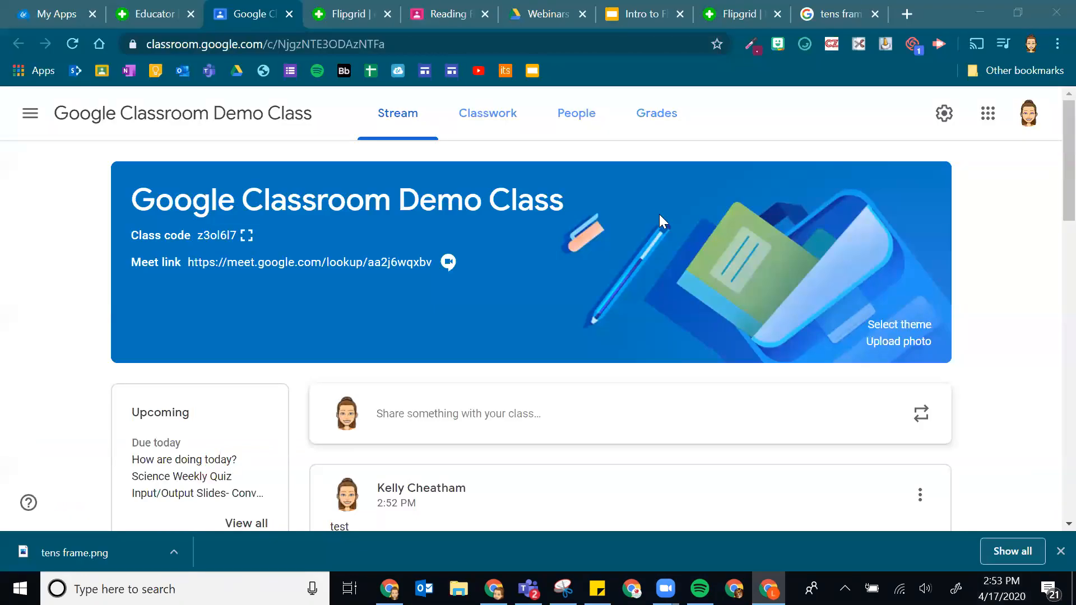
- Look over the Flipgrid Reading topic page once more
left_click(344, 16)
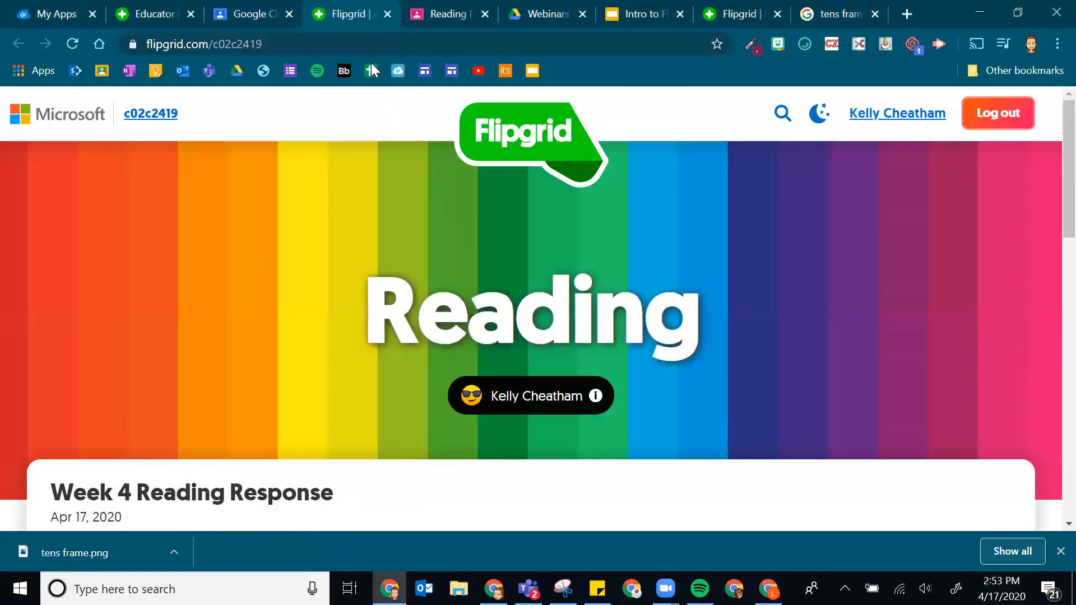
scroll(420, 168, "down", 10)
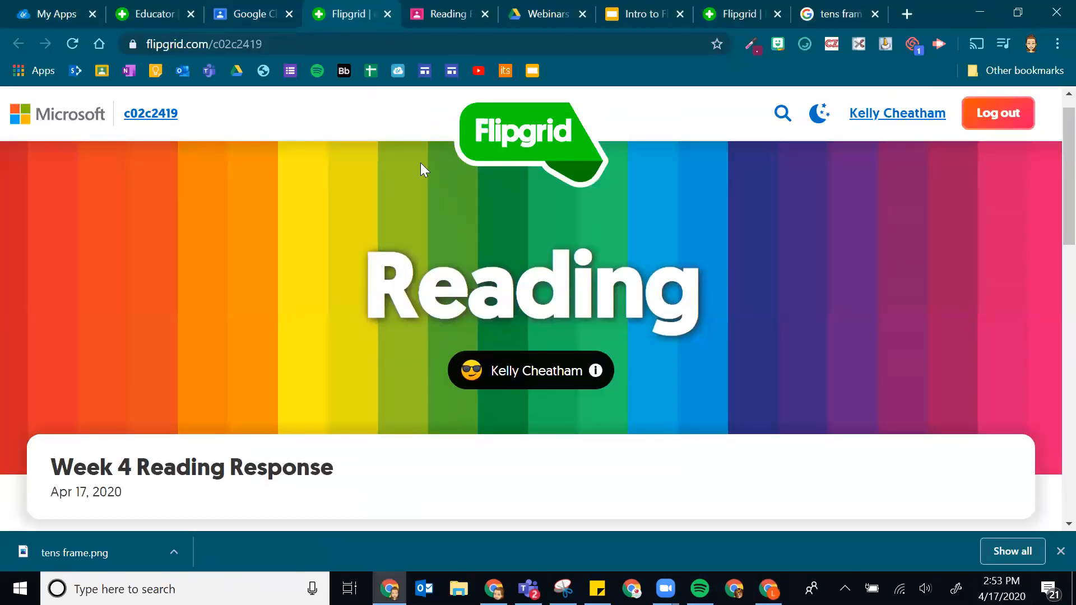
scroll(656, 255, "up", 10)
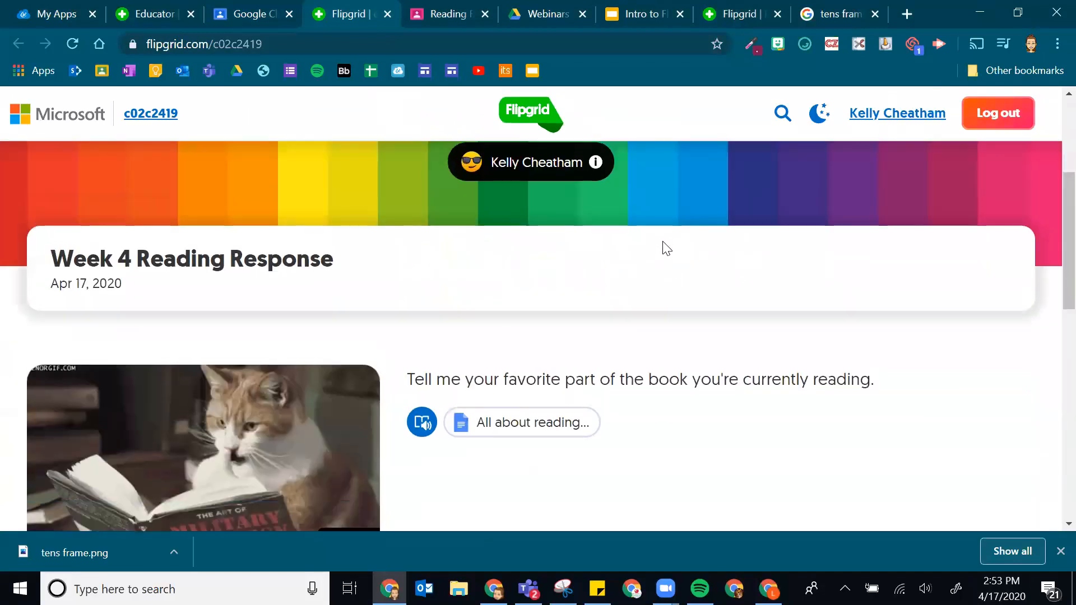
- Back on the educator dashboard, close the Week 4 topic share window
left_click(147, 13)
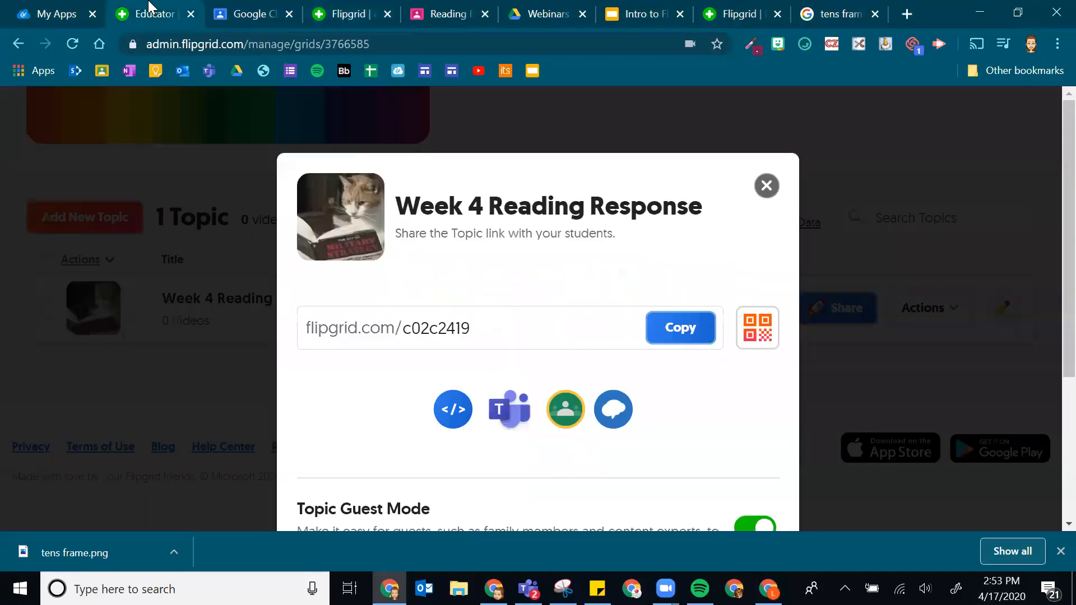
left_click(766, 185)
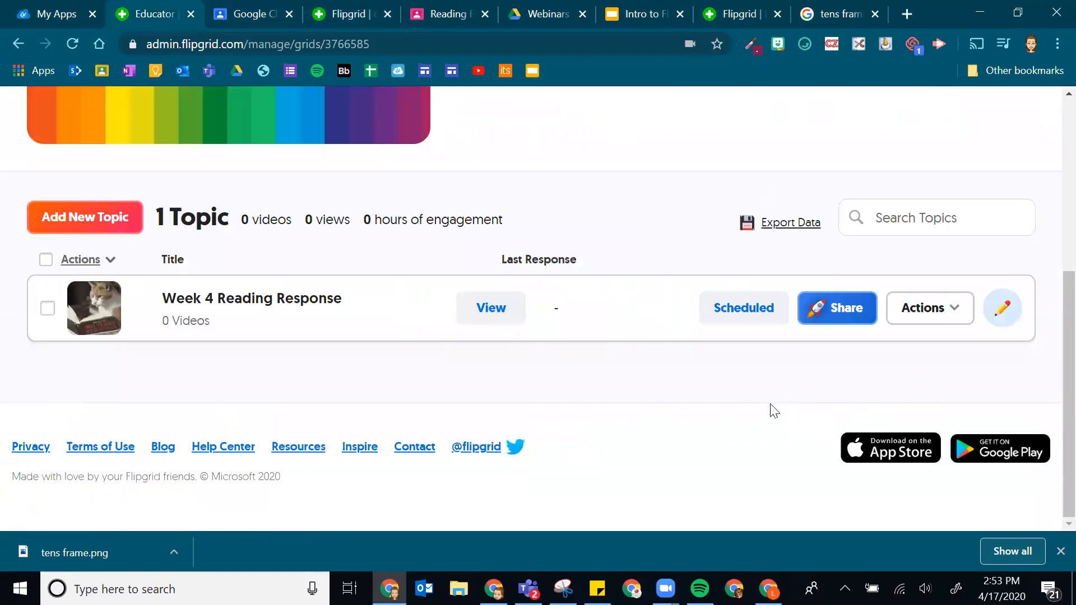
scroll(698, 428, "up", 5)
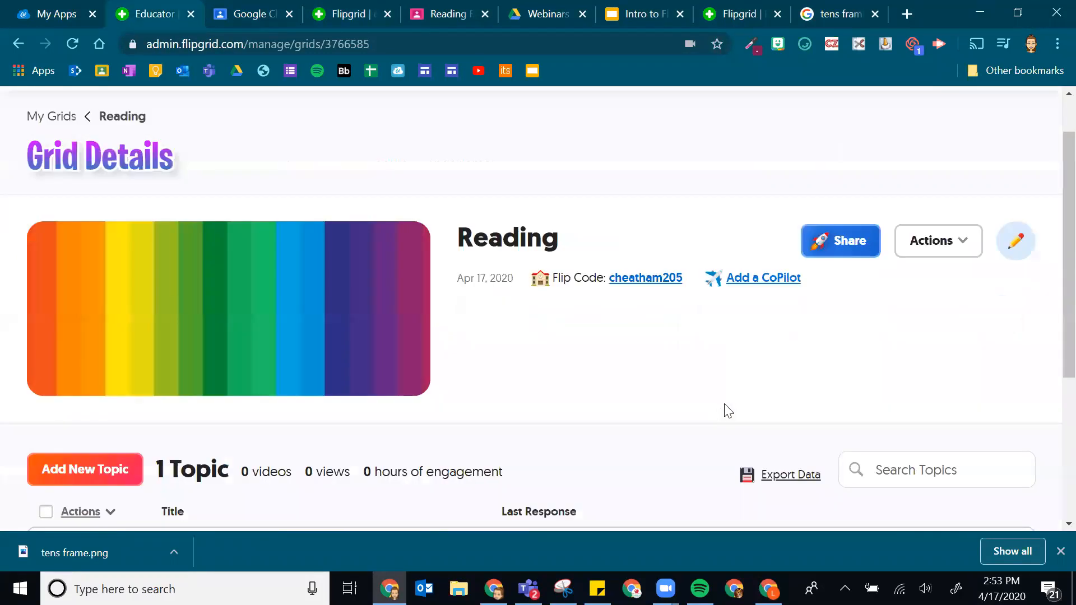